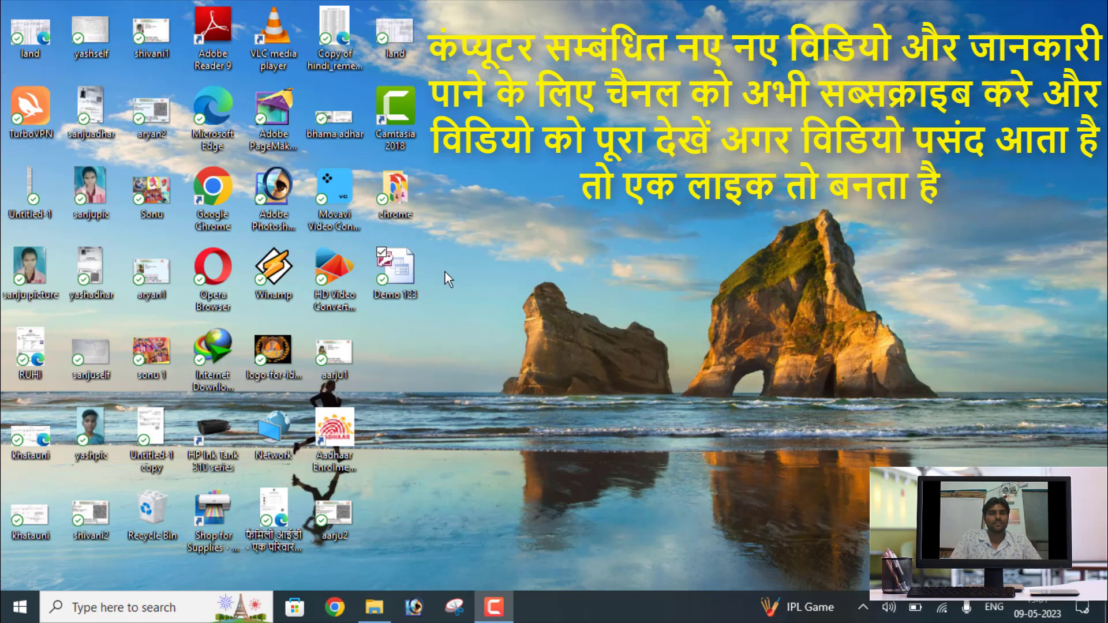
Step: Open the Demo 123 database and show Table1 in Design View
click(394, 295)
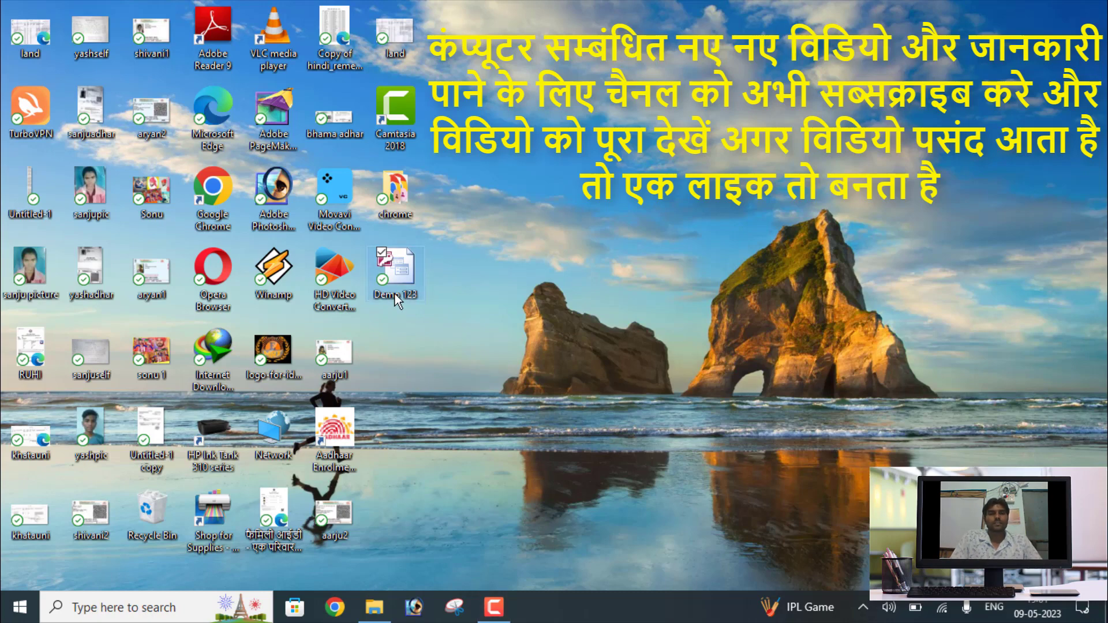
double_click(396, 293)
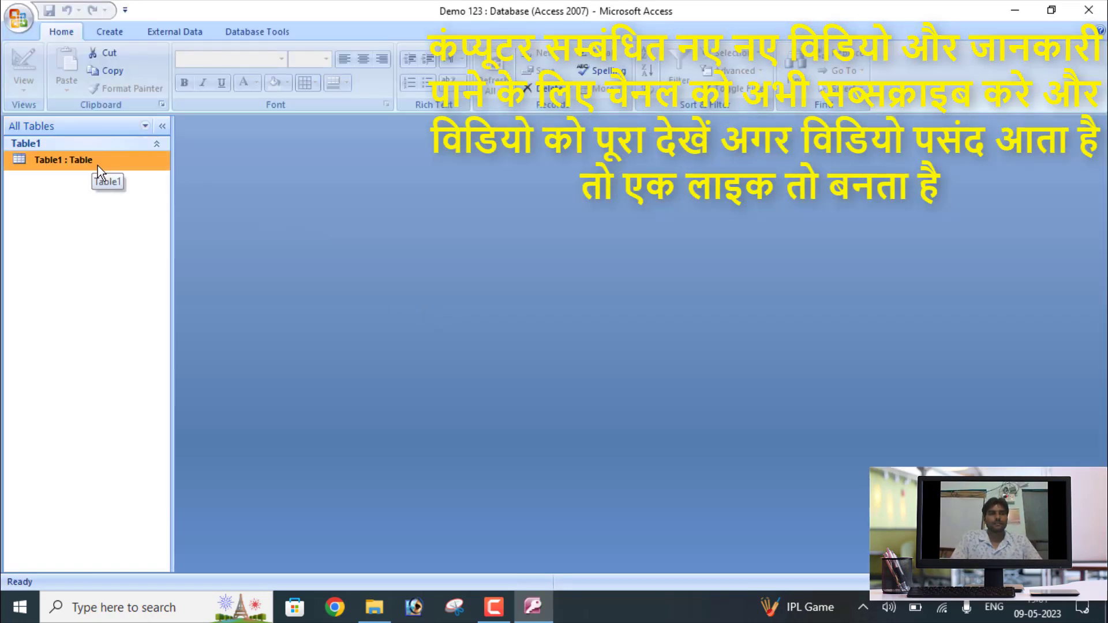
right_click(58, 162)
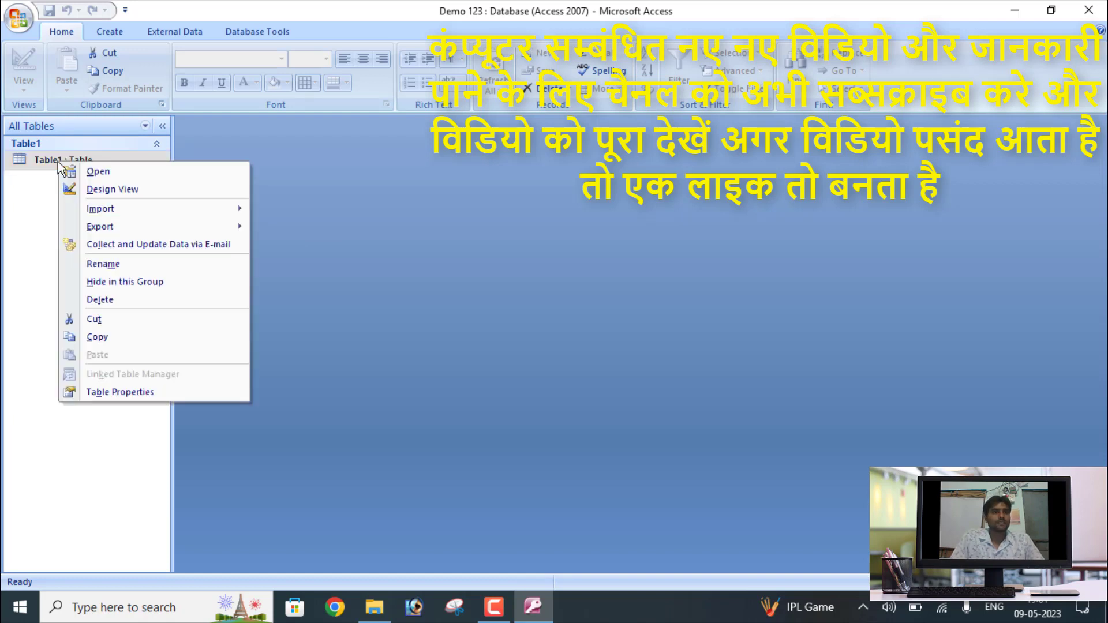
click(96, 189)
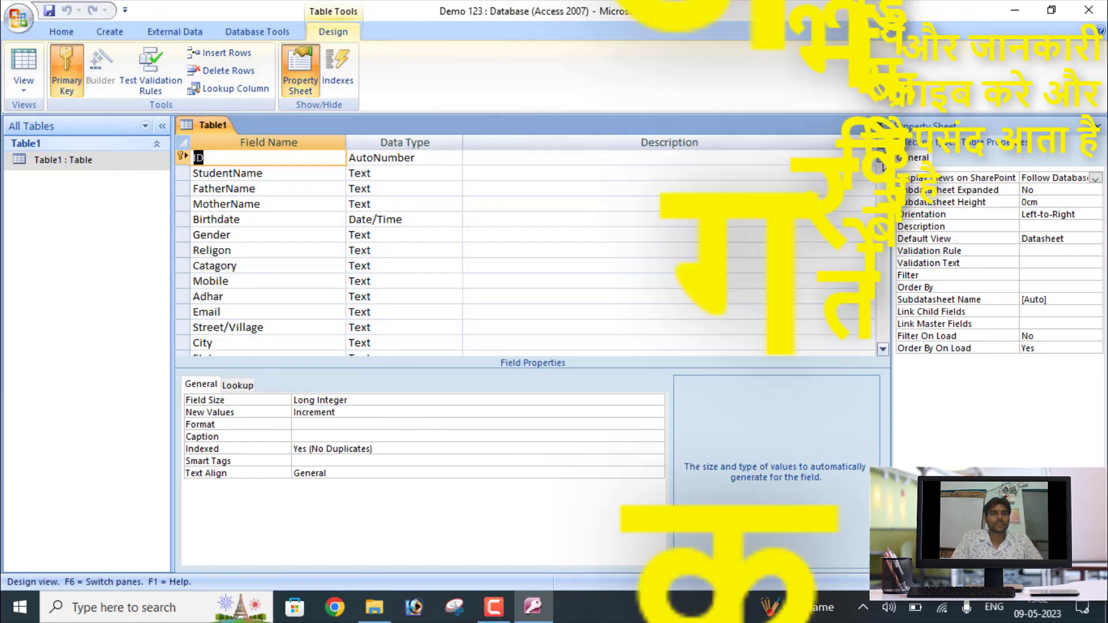
mouse_move(886, 161)
mouse_down()
mouse_move(883, 286)
mouse_move(881, 157)
mouse_up()
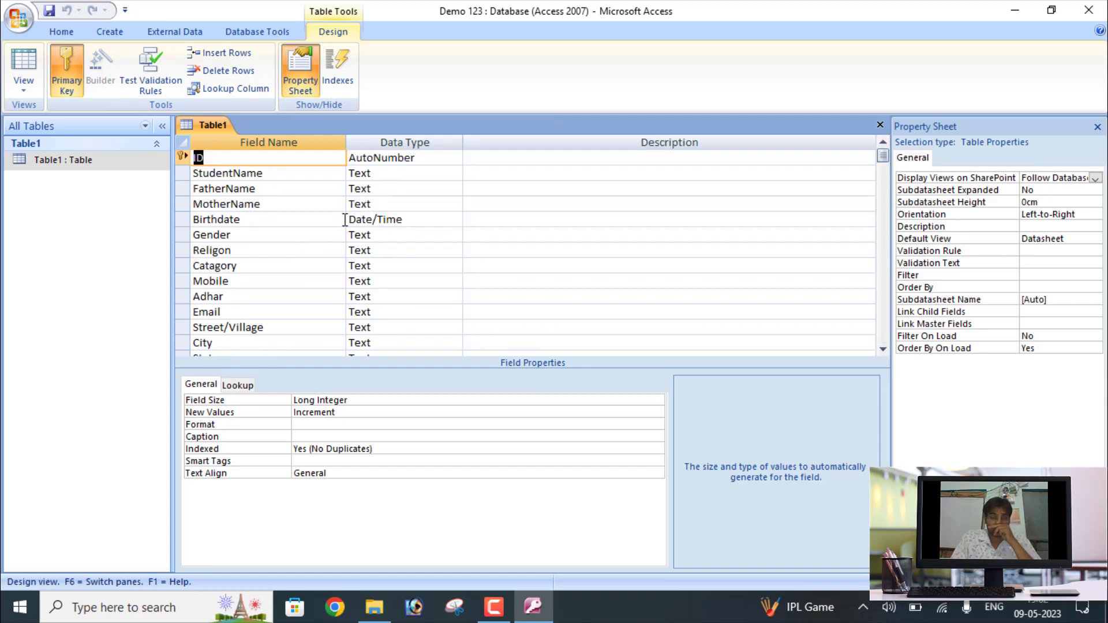
Step: Check the StudentName field, then examine the StudentName, FatherName and MotherName column headings of Table1 in Datasheet View
click(270, 173)
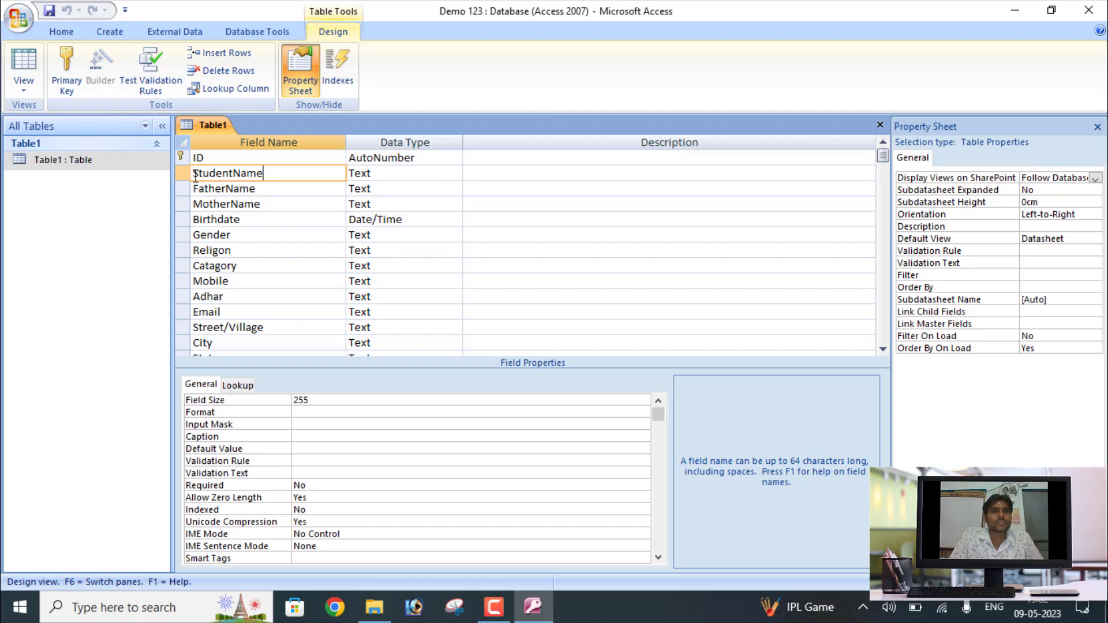
drag(196, 176, 268, 174)
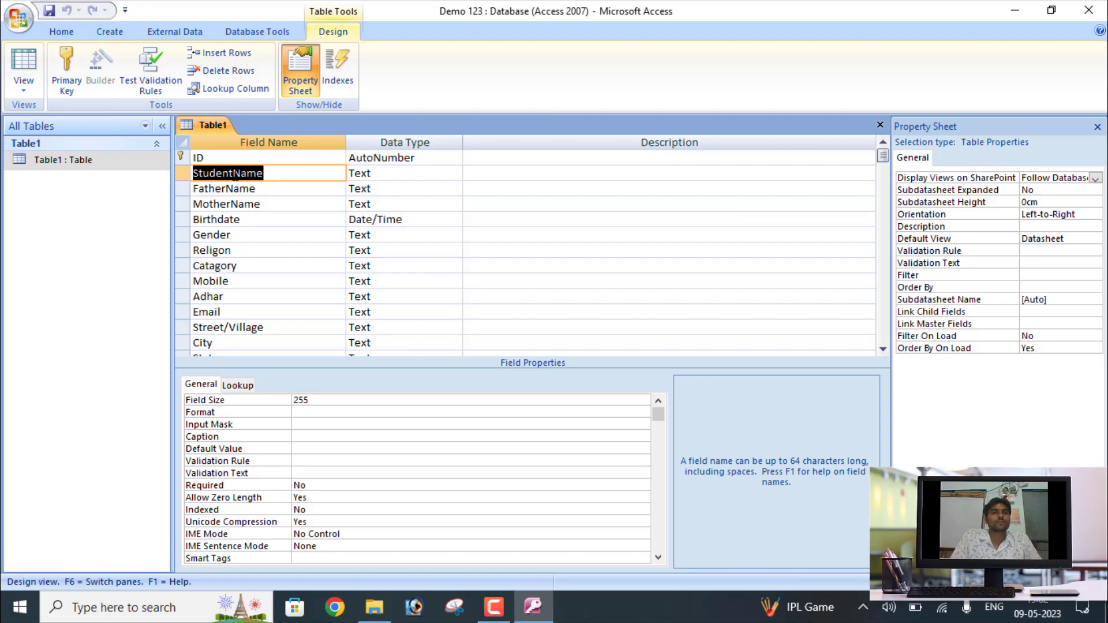
click(265, 173)
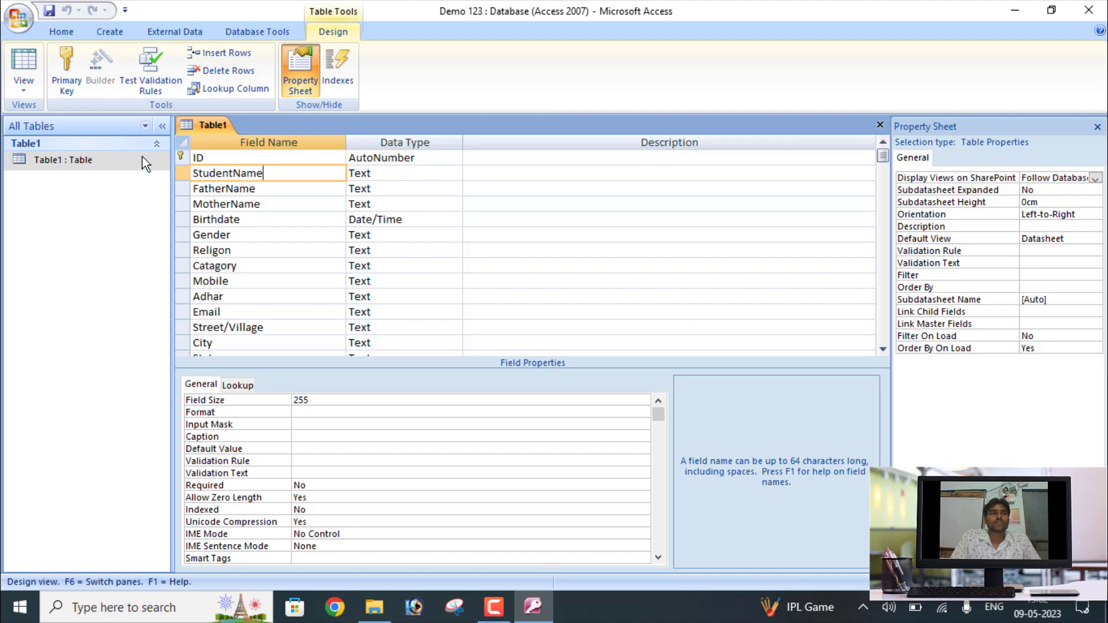
click(32, 85)
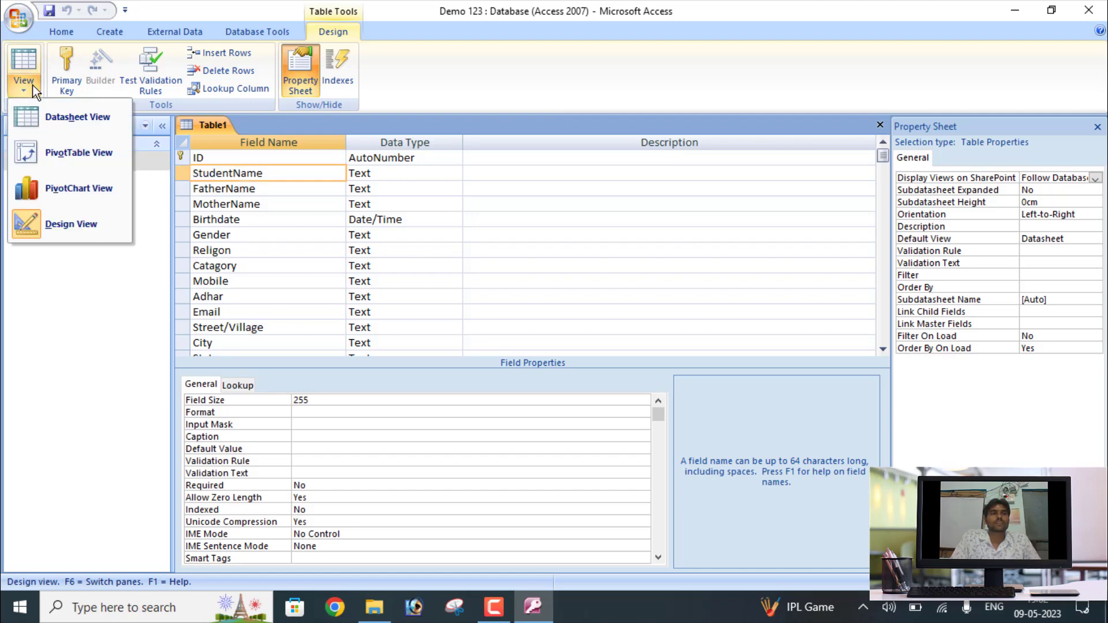
click(46, 118)
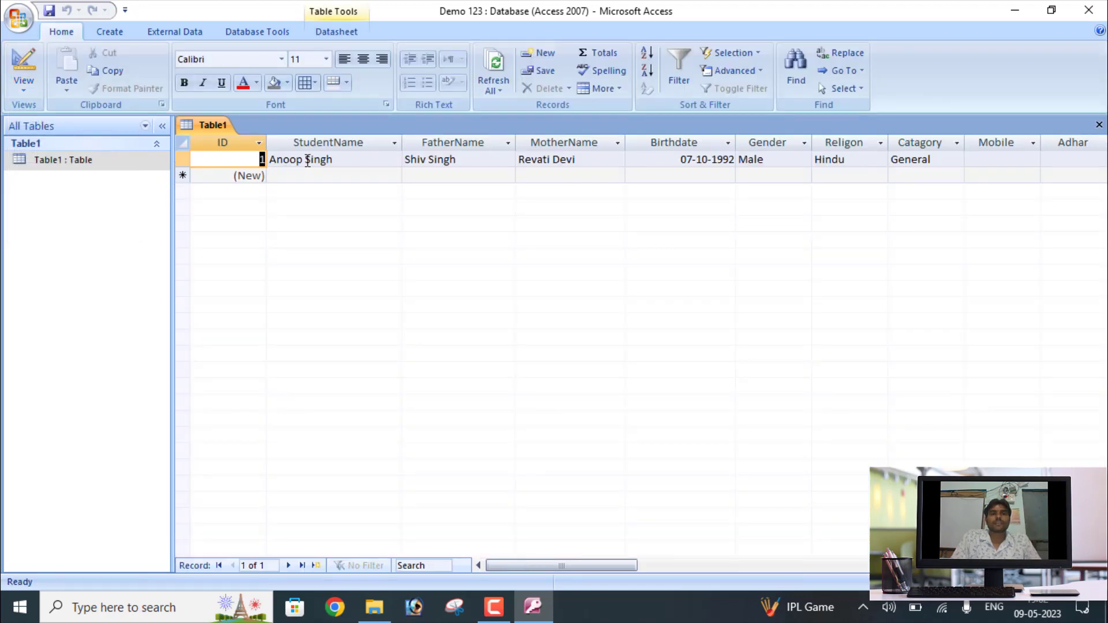
click(292, 144)
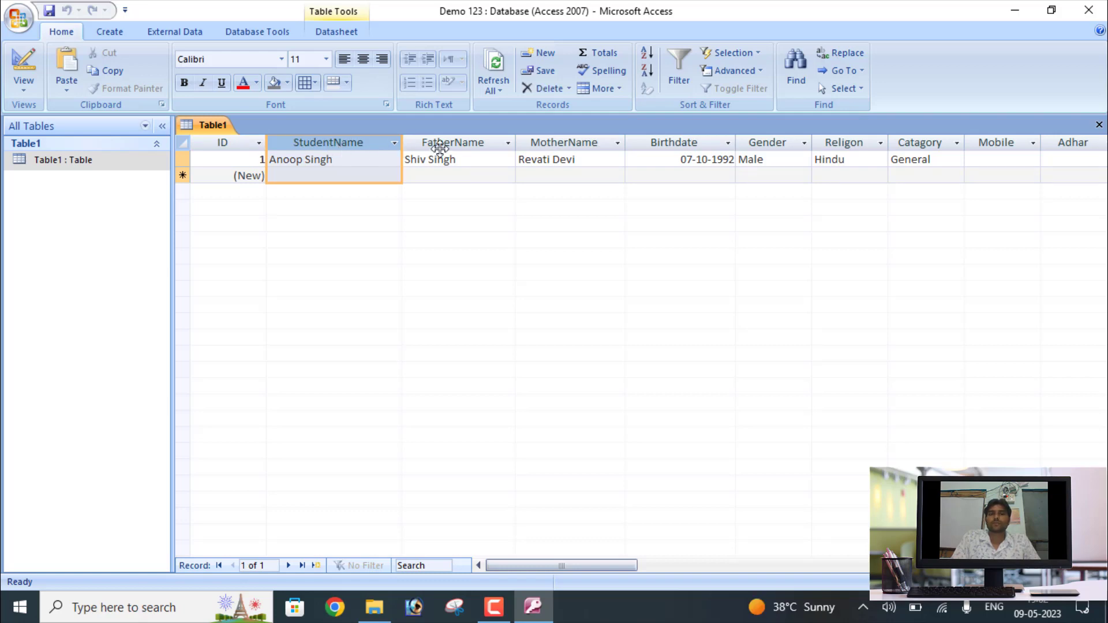
click(439, 147)
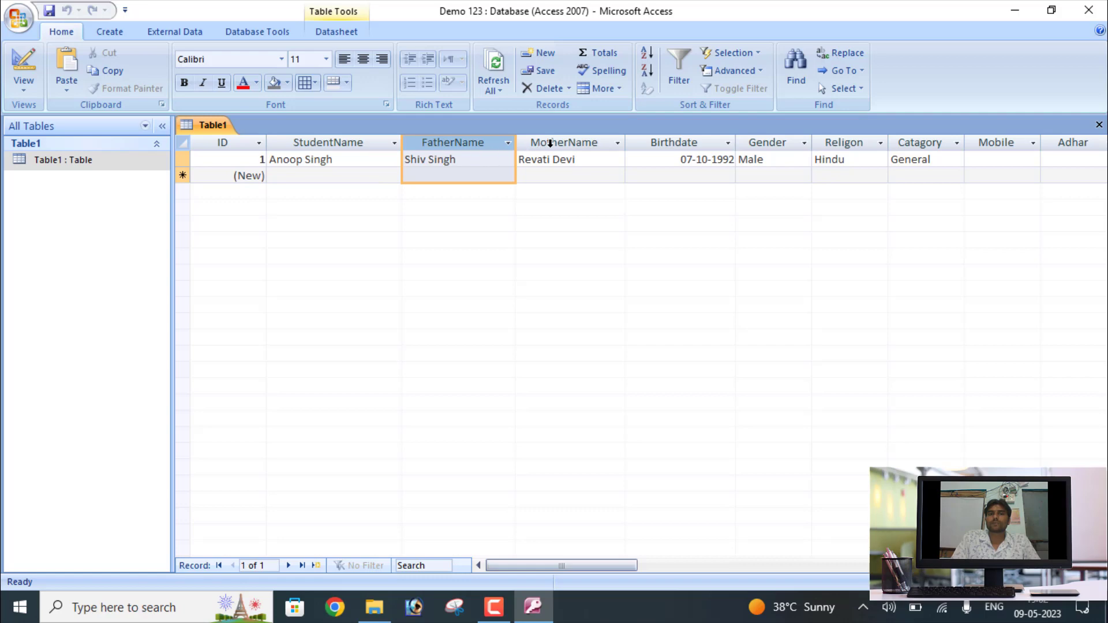
click(548, 143)
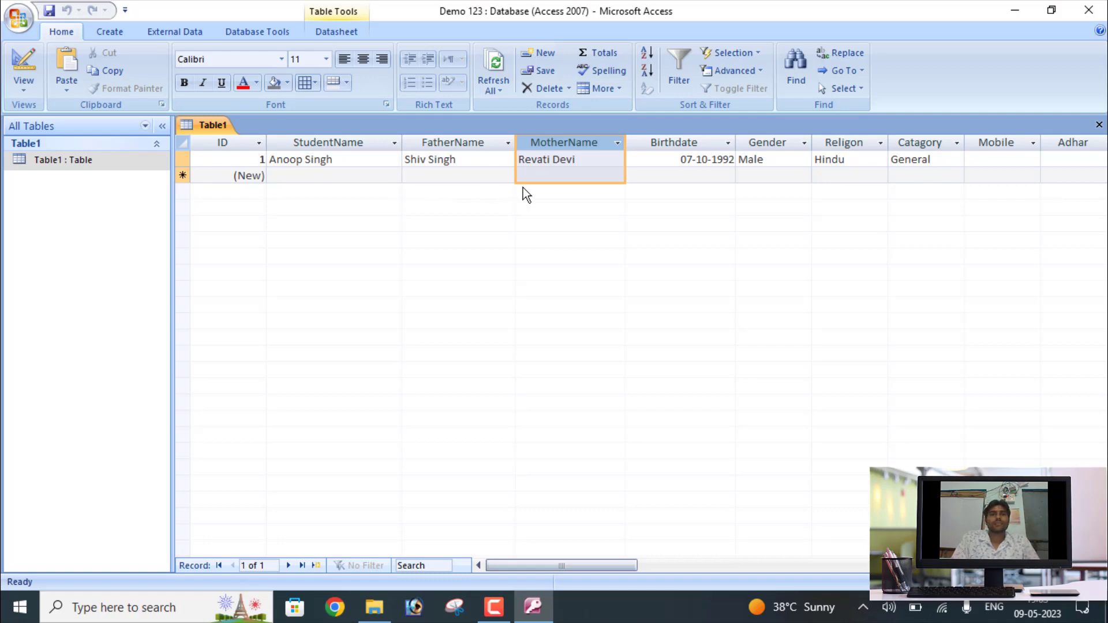
Step: Return Table1 to Design View and inspect the StudentName field's data type, Field Size and Caption properties
click(24, 85)
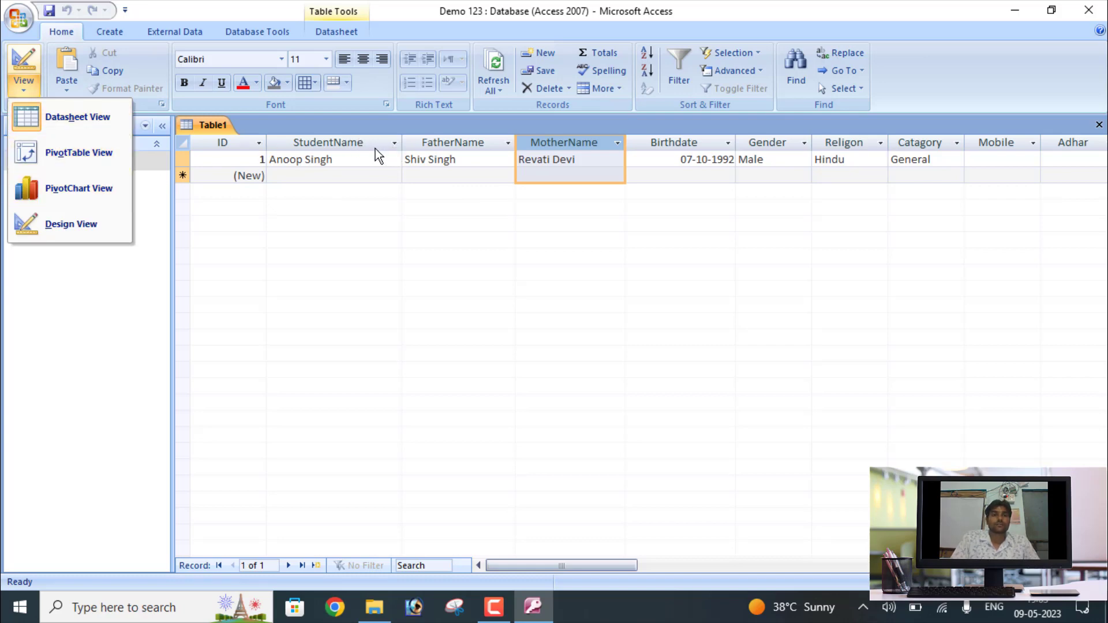
click(80, 231)
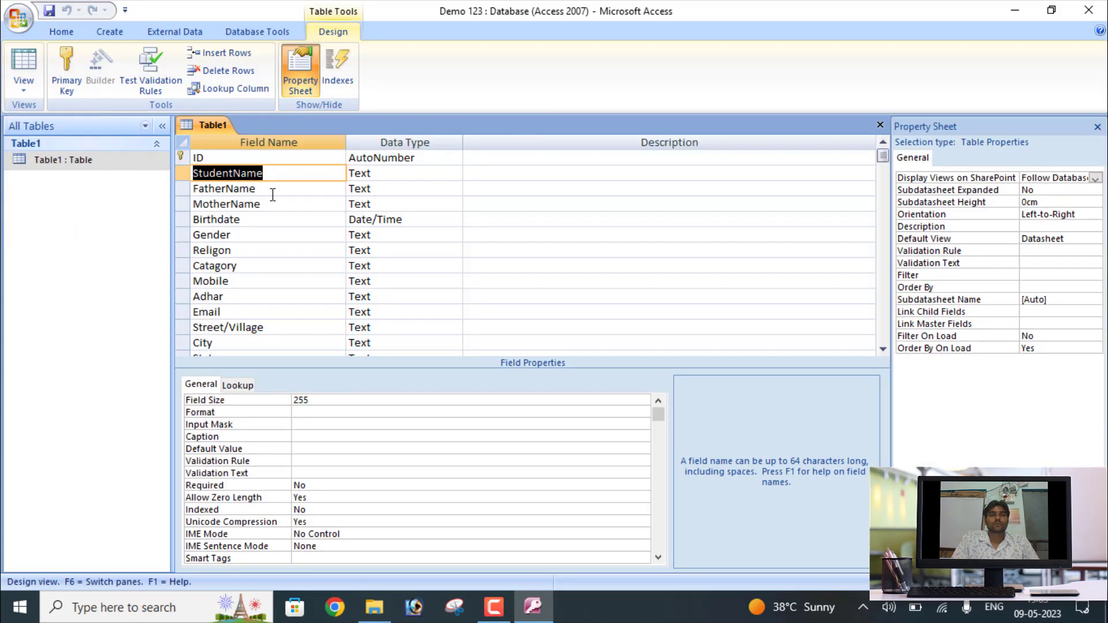
click(326, 177)
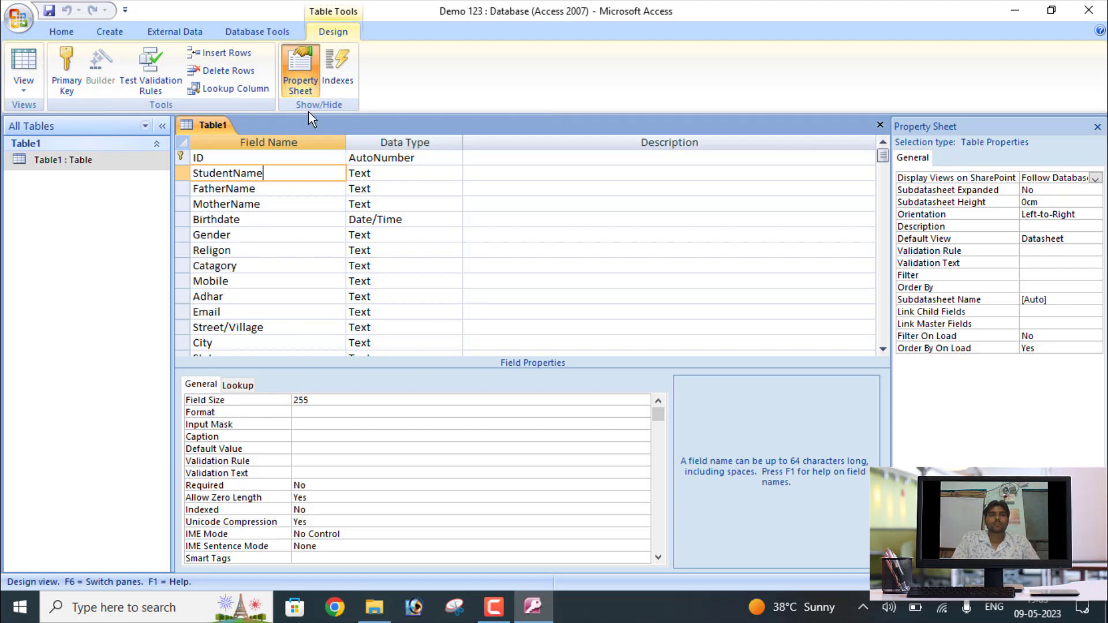
click(379, 170)
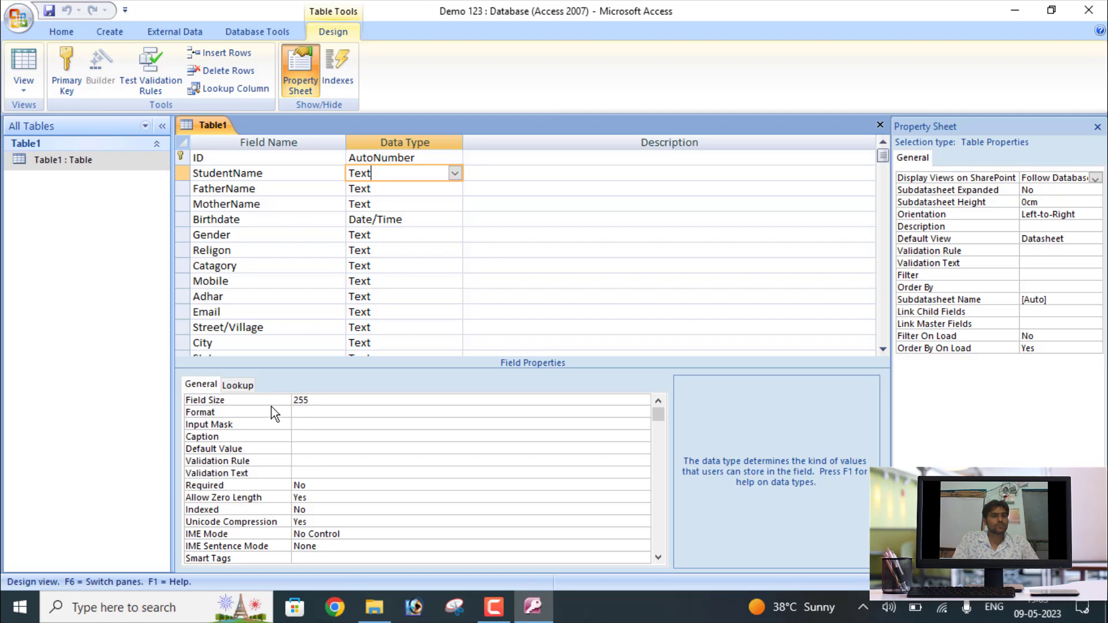
click(289, 399)
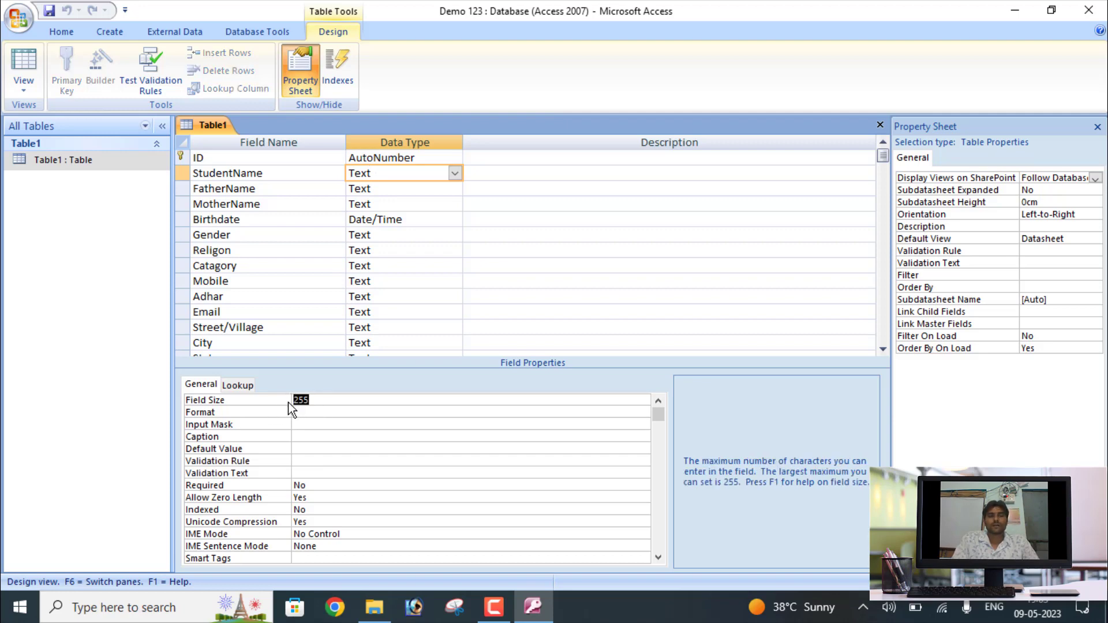
click(320, 401)
click(308, 438)
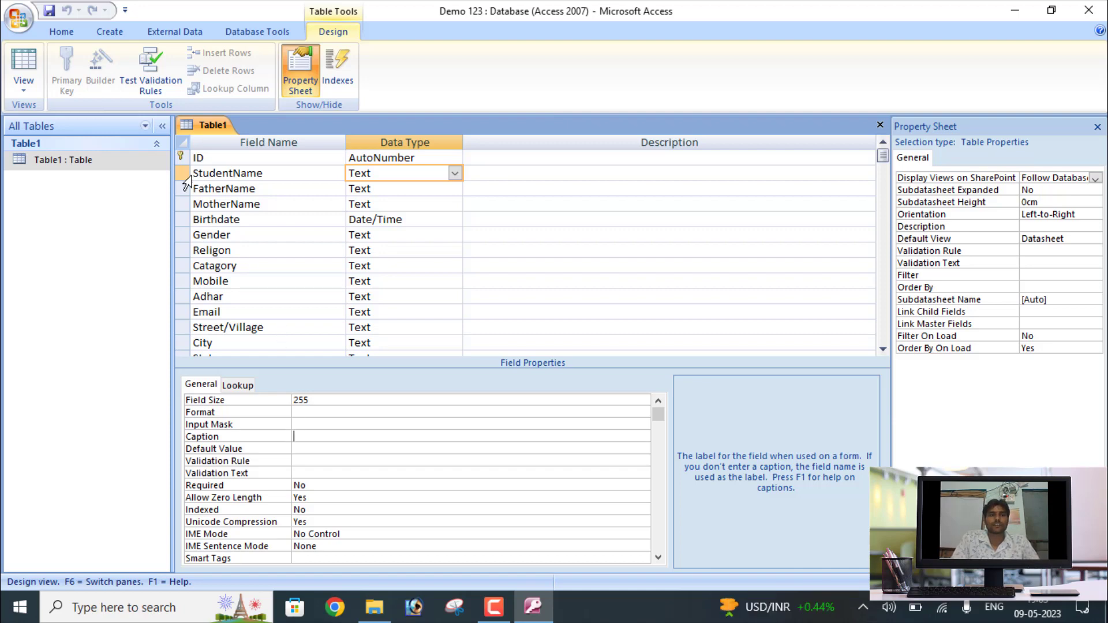
Step: Set the StudentName field's Caption property to "Student Name" and save the table
drag(192, 174, 265, 173)
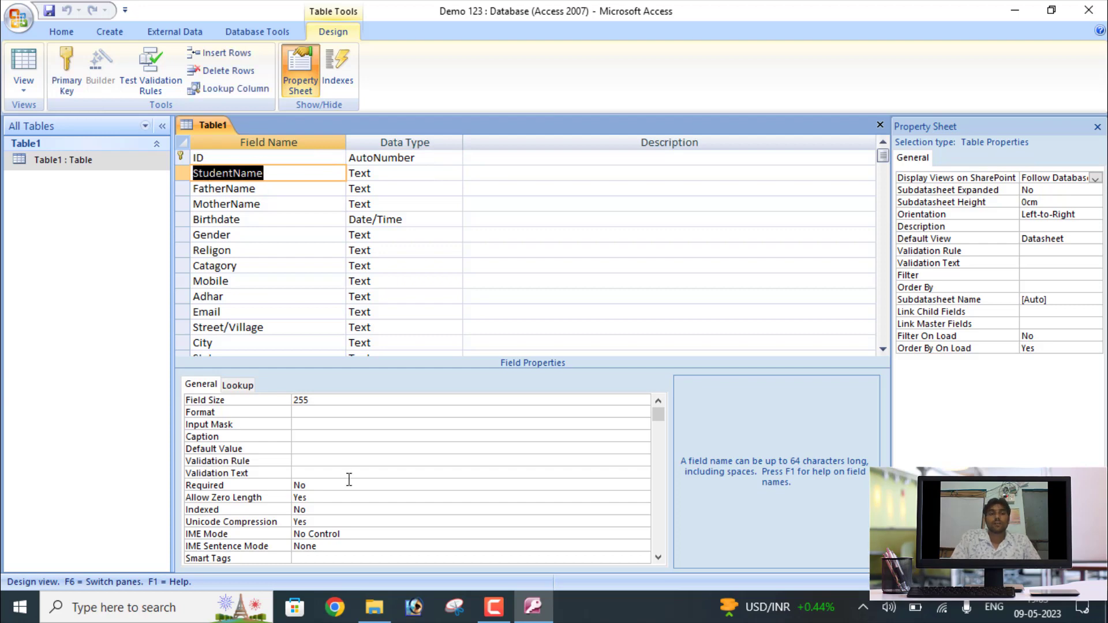
click(299, 437)
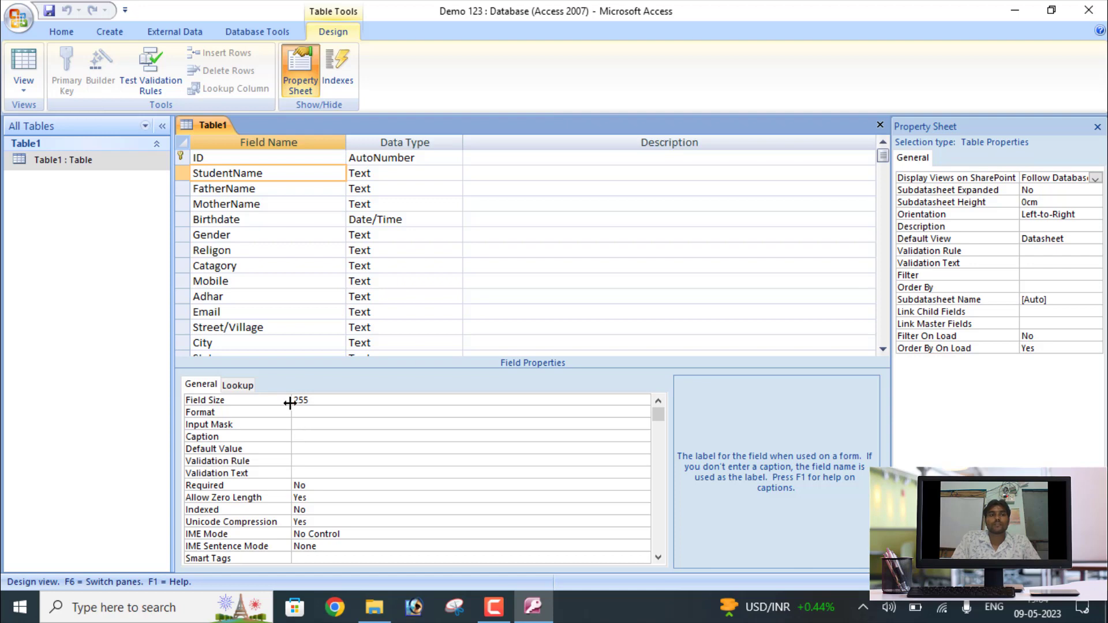
drag(264, 179, 194, 176)
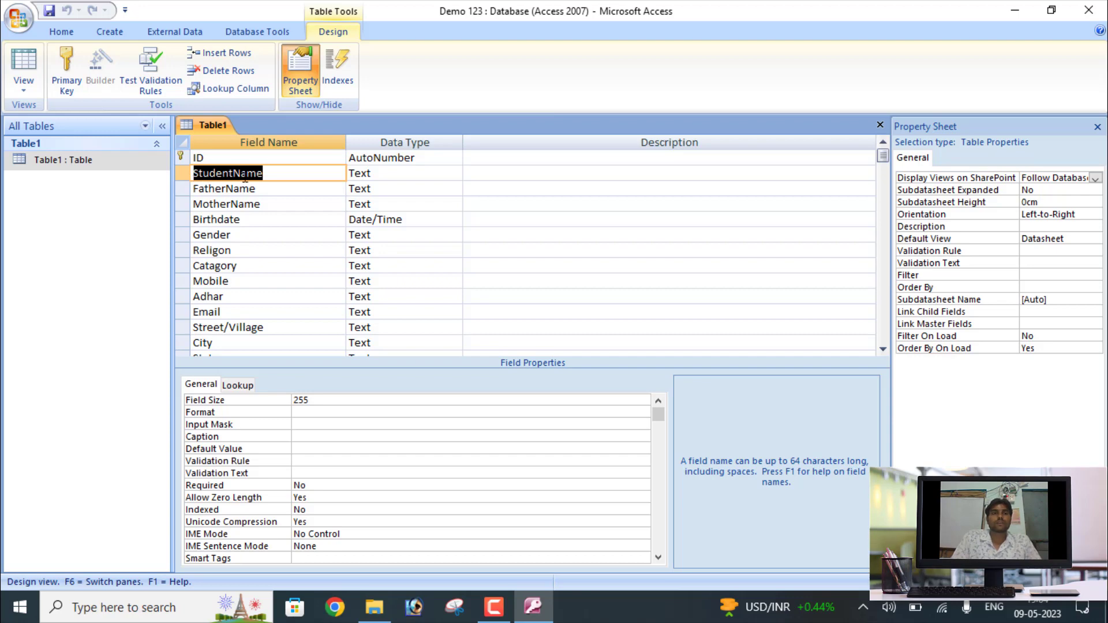
drag(267, 173, 194, 173)
click(306, 438)
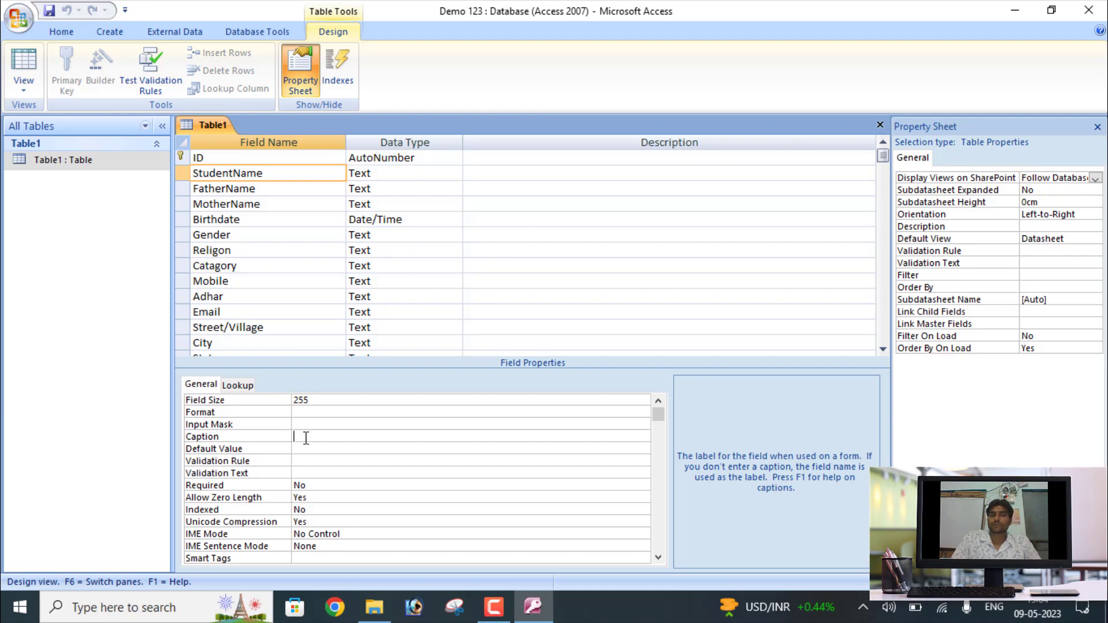
text(Stud)
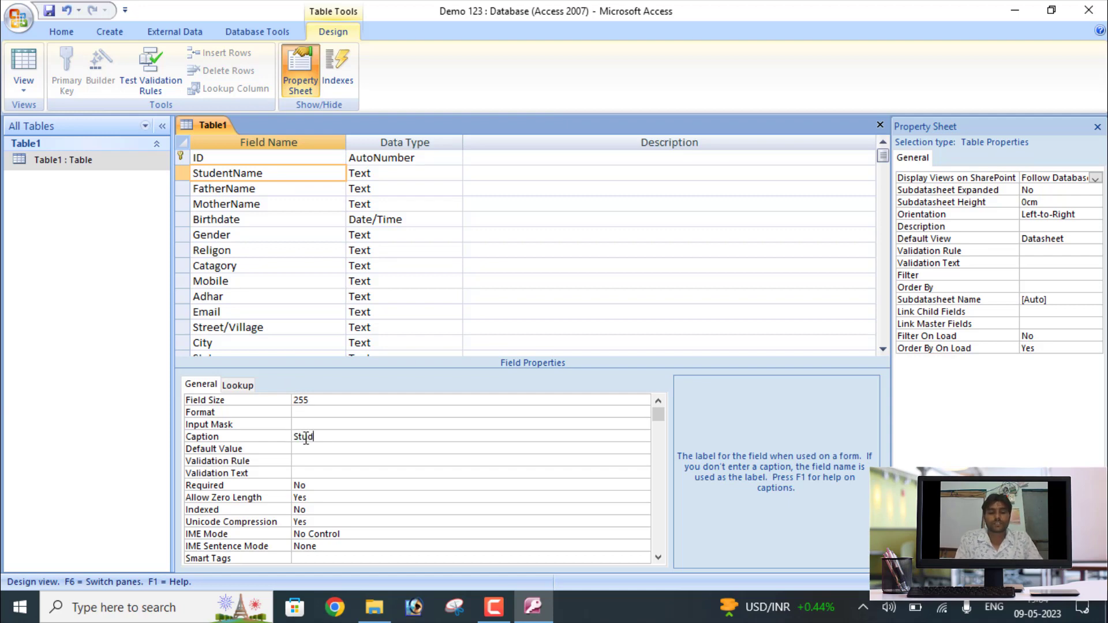
text(ent Nam)
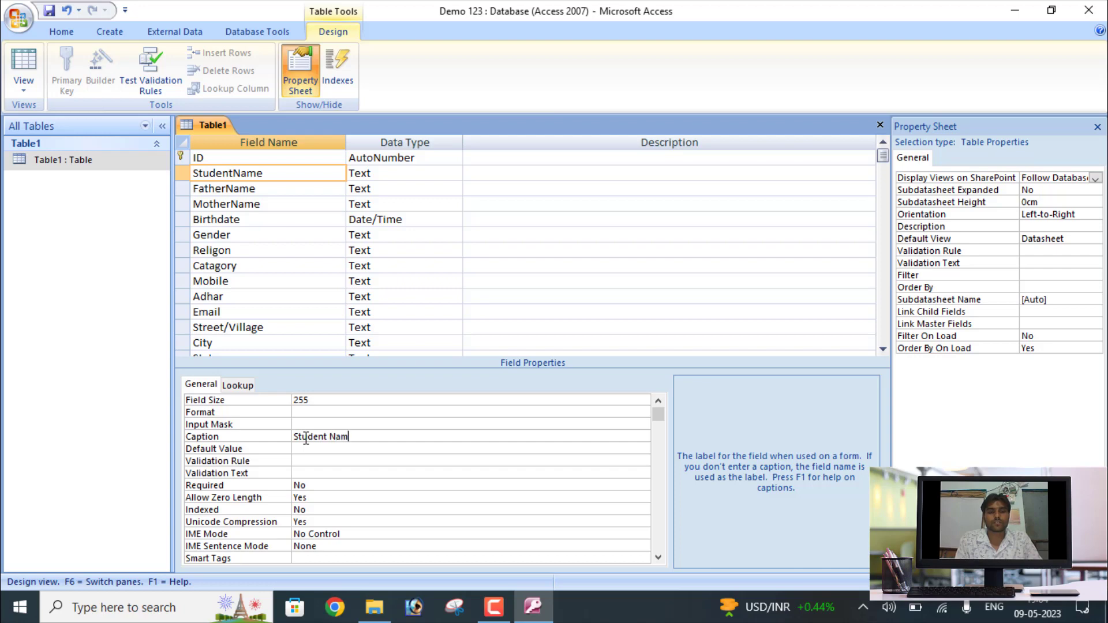
text(e)
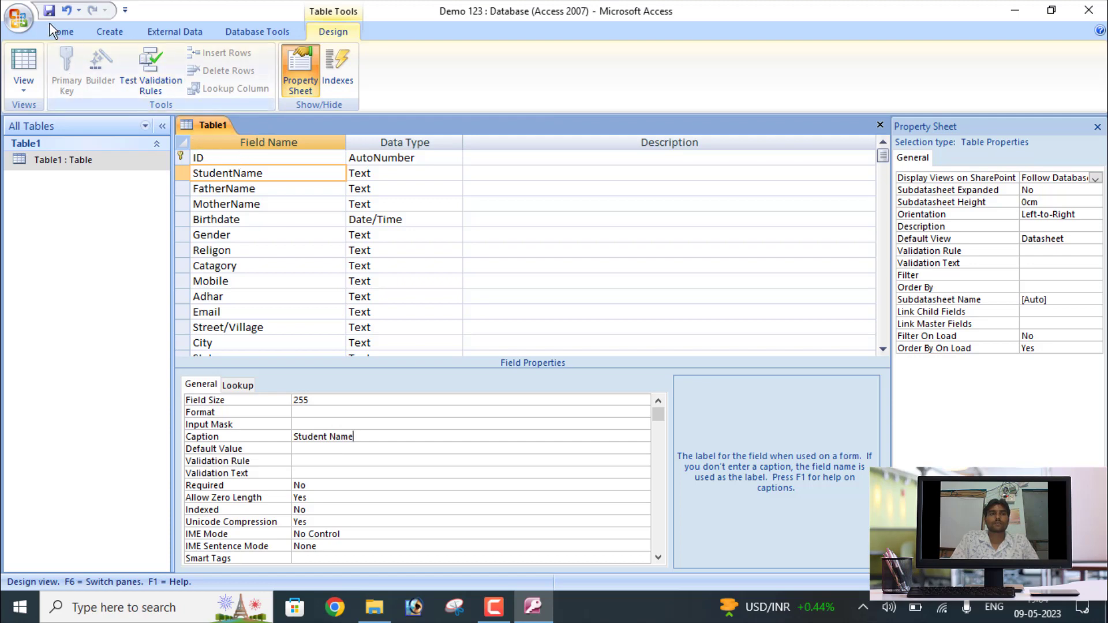
Step: Show Table1 in Datasheet View and check the heading of the student name column
click(33, 92)
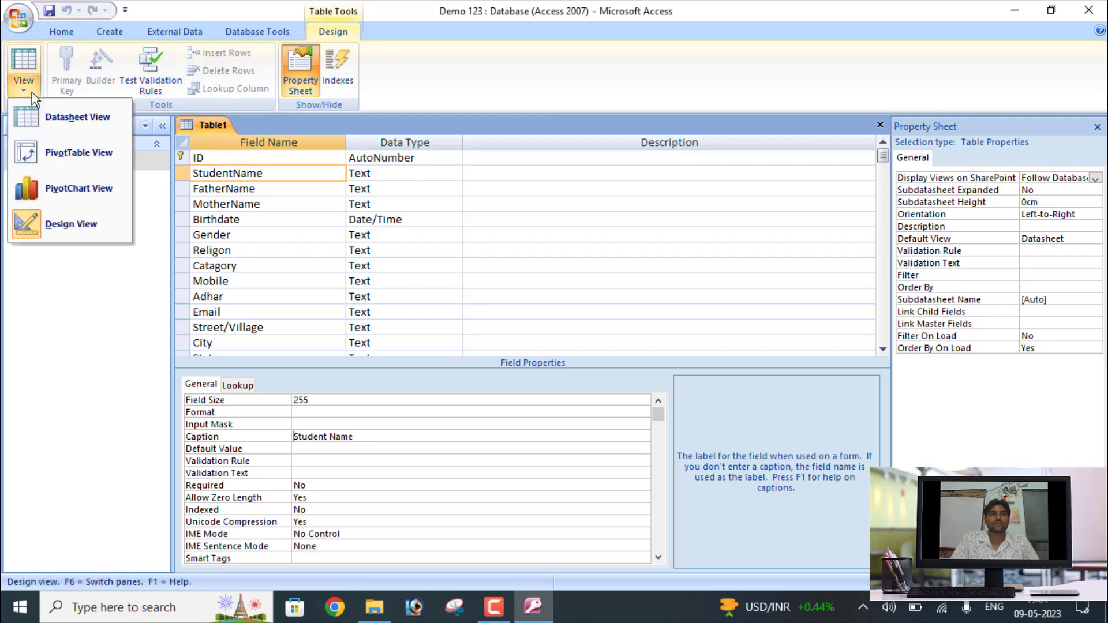
click(47, 117)
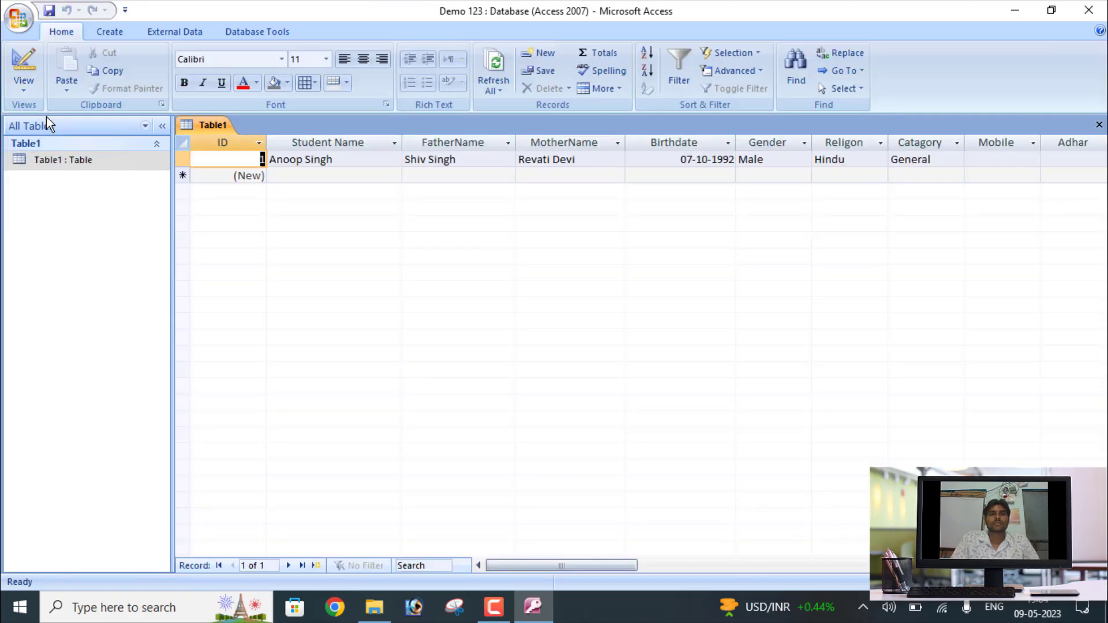
click(286, 145)
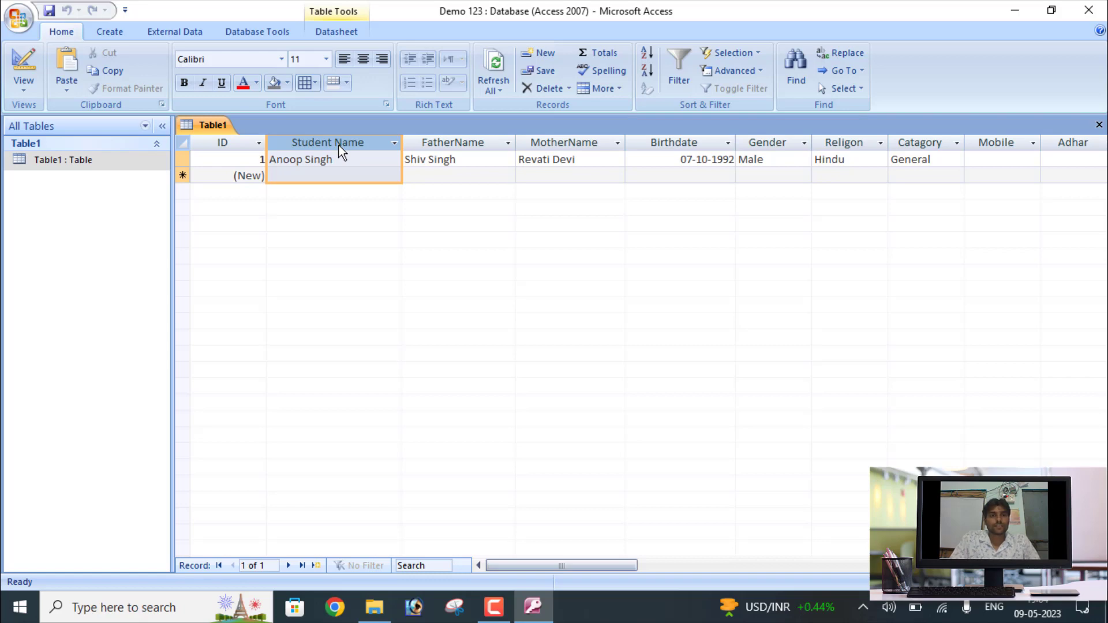
Step: Return to Design View and review the StudentName caption and the properties of the FatherName, MotherName and Birthdate fields
click(24, 86)
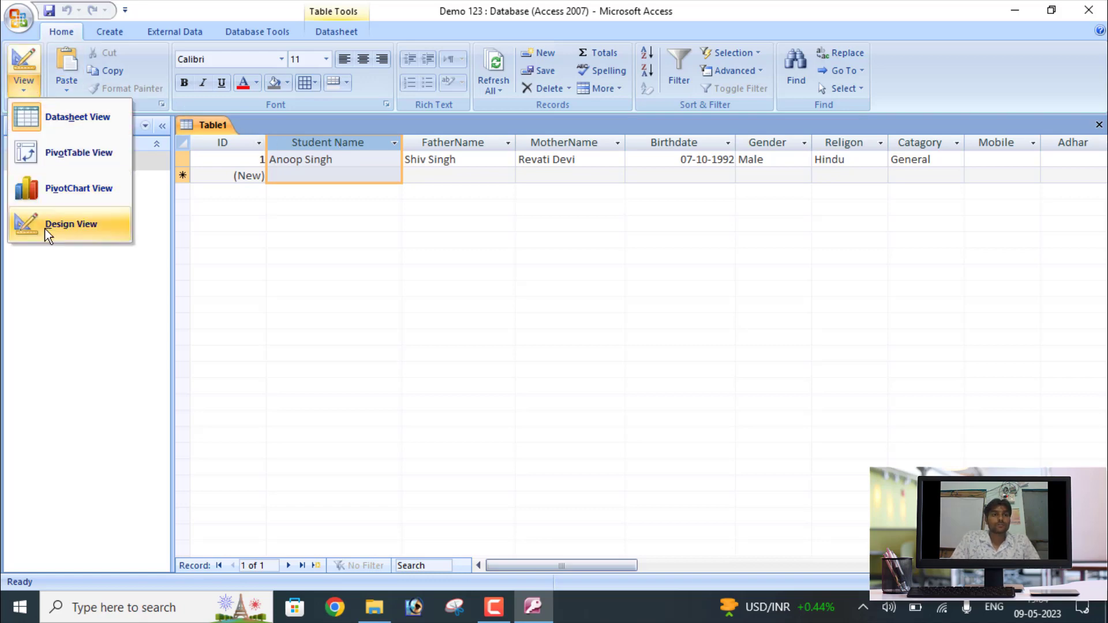
click(68, 227)
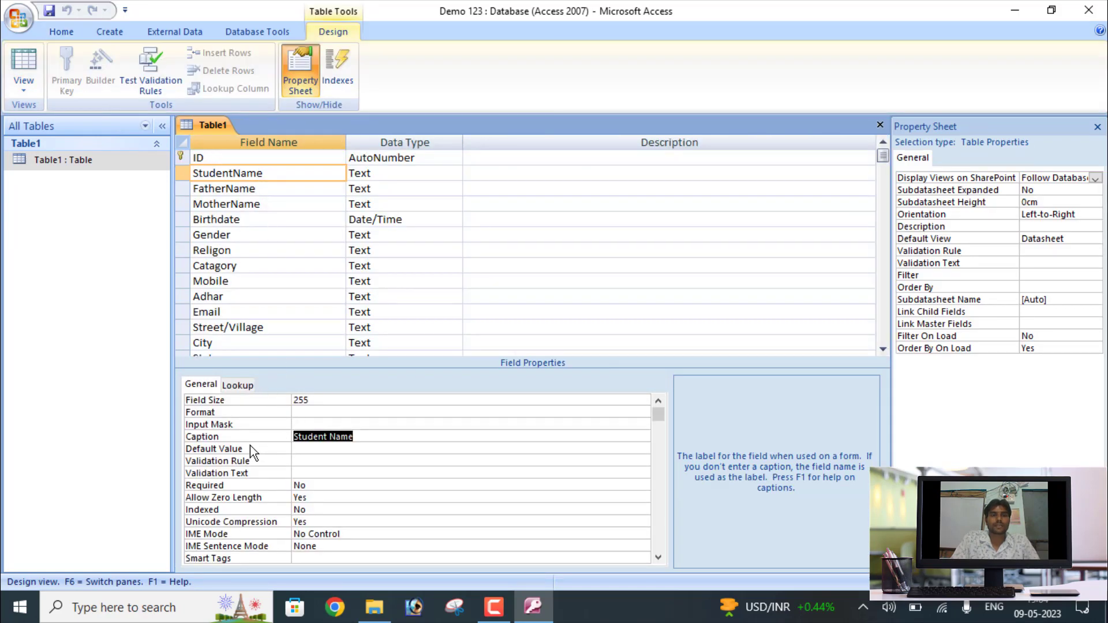
click(364, 438)
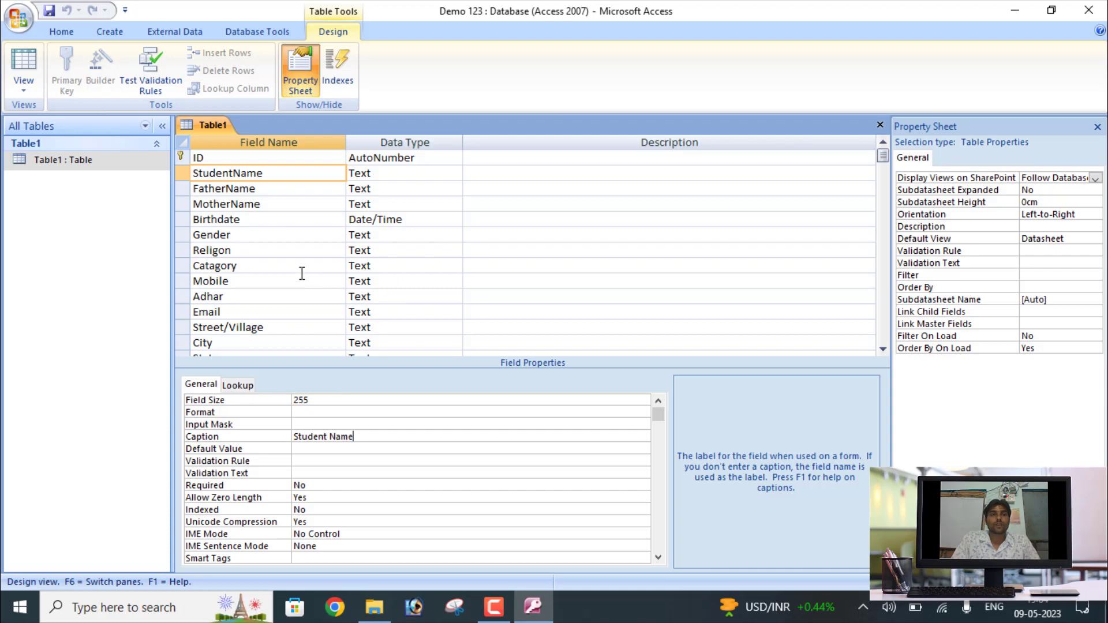
click(240, 175)
click(239, 189)
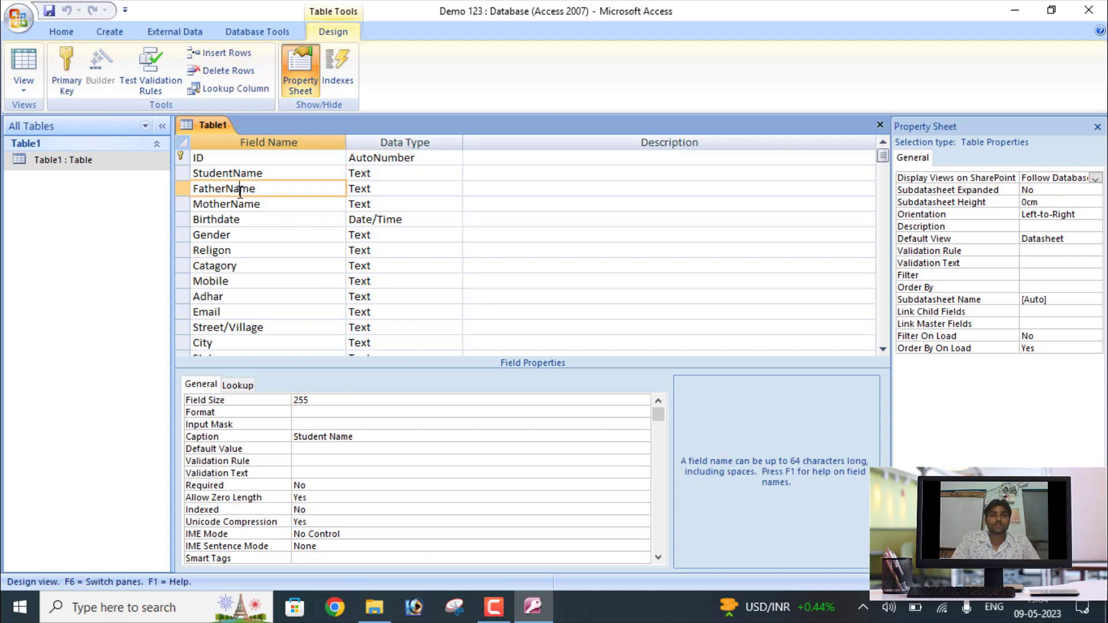
click(238, 205)
click(238, 222)
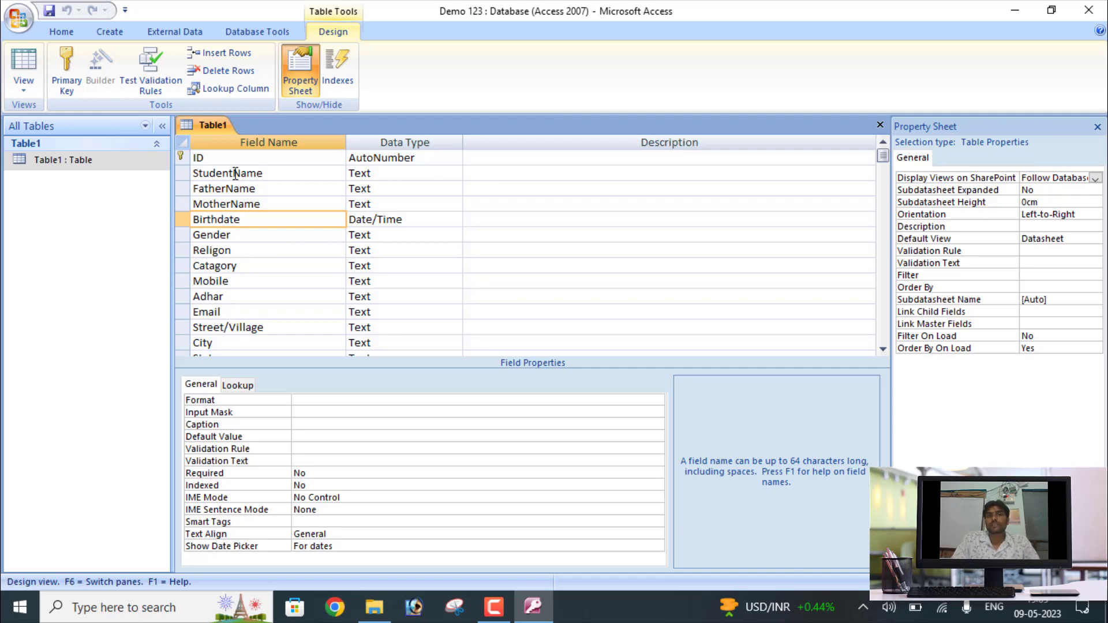
click(264, 173)
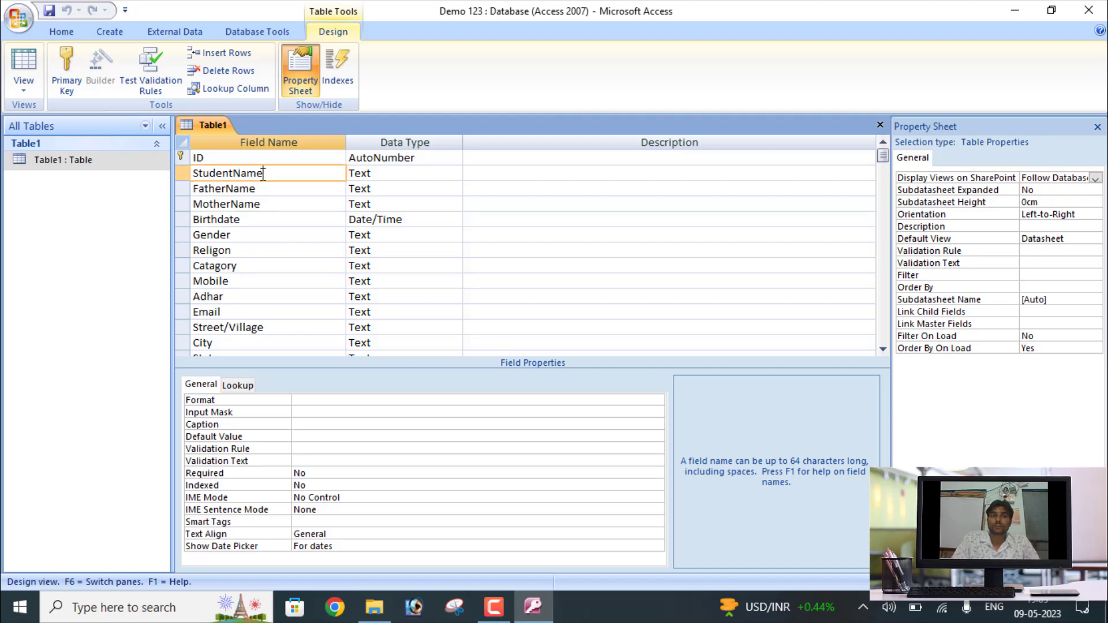
Step: Compare the StudentName field's name with the text in its Caption property
drag(263, 173, 192, 173)
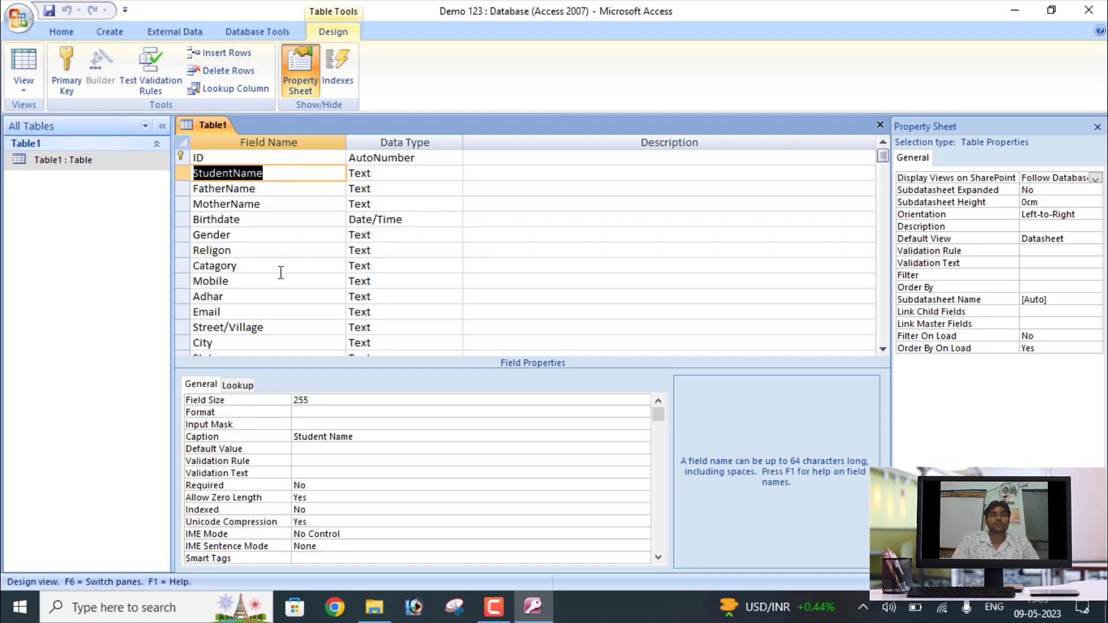
drag(358, 437, 291, 437)
click(276, 175)
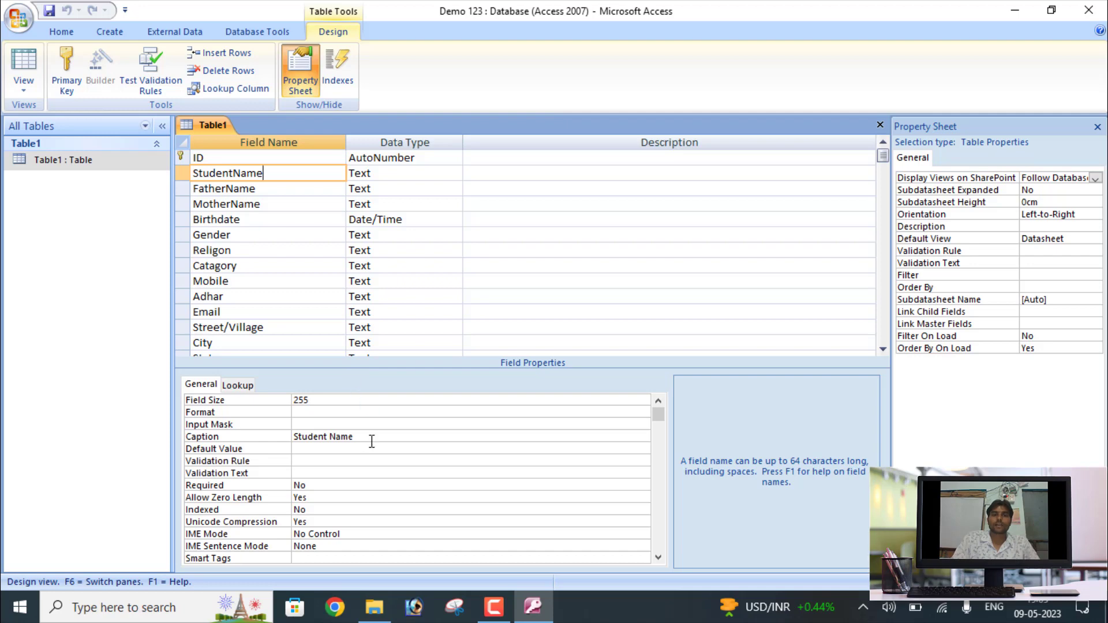
drag(371, 437, 279, 437)
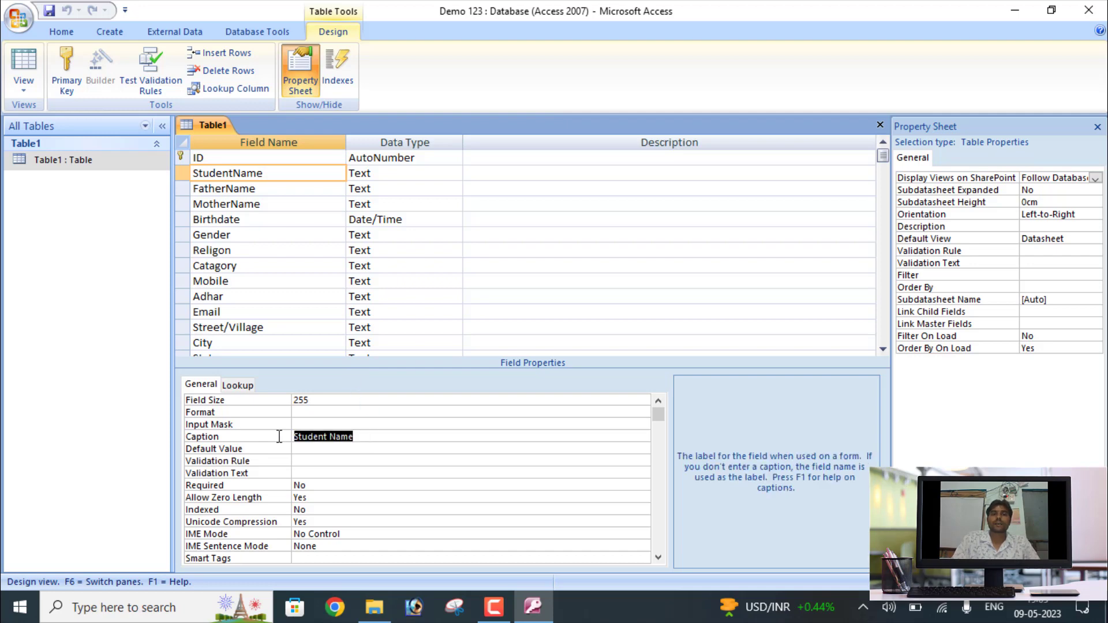
click(270, 168)
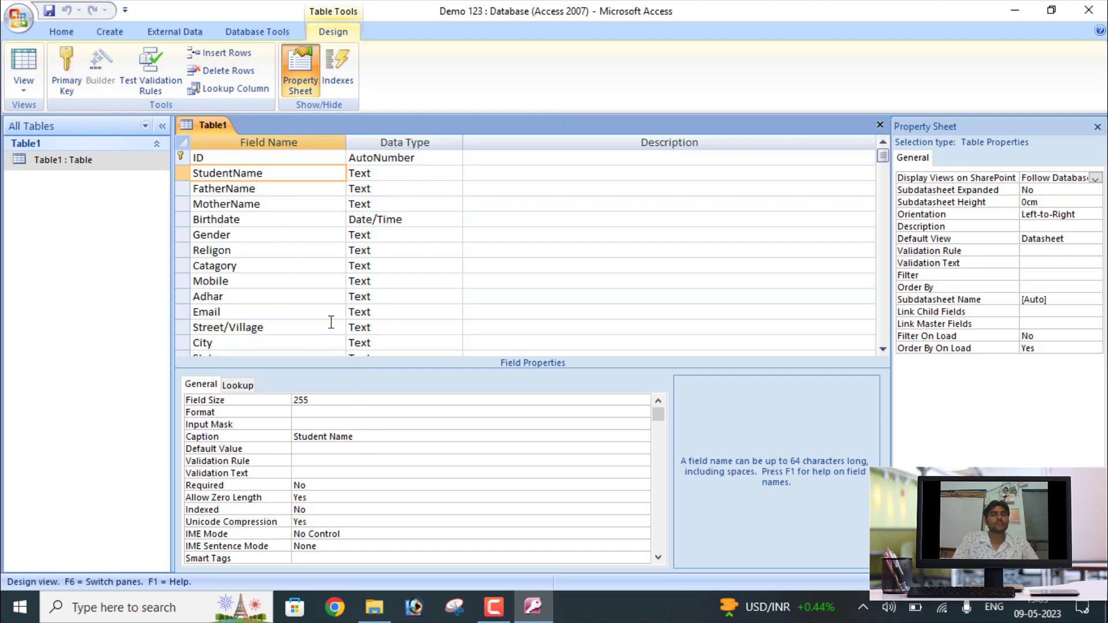
Step: Replace the StudentName field's Caption with "Candidates Name" and save the table
drag(376, 436, 266, 439)
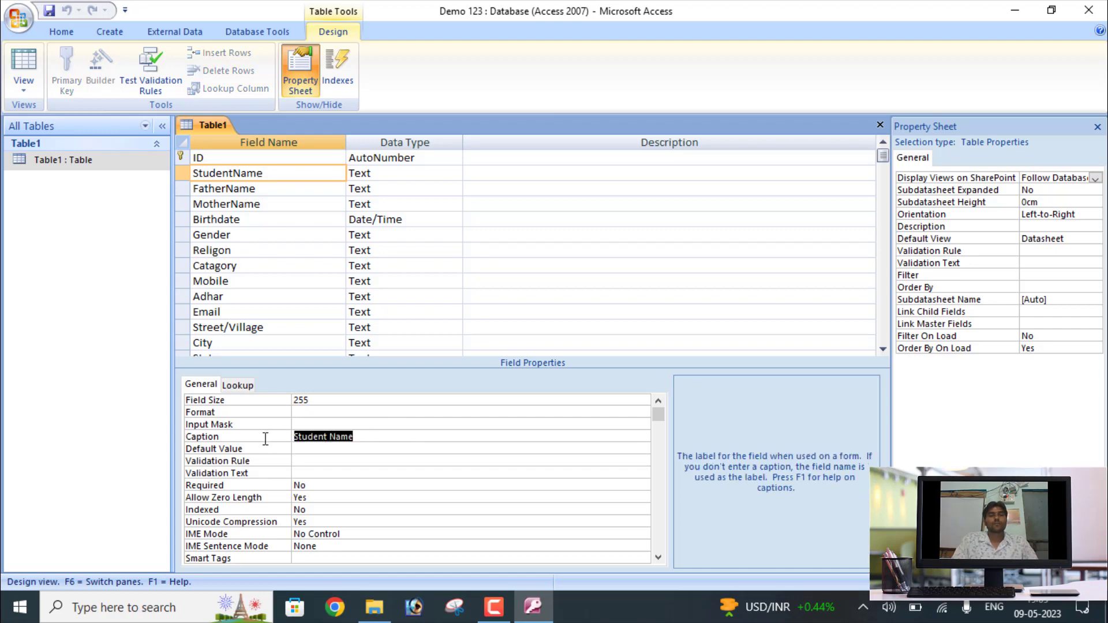
text(Candidates)
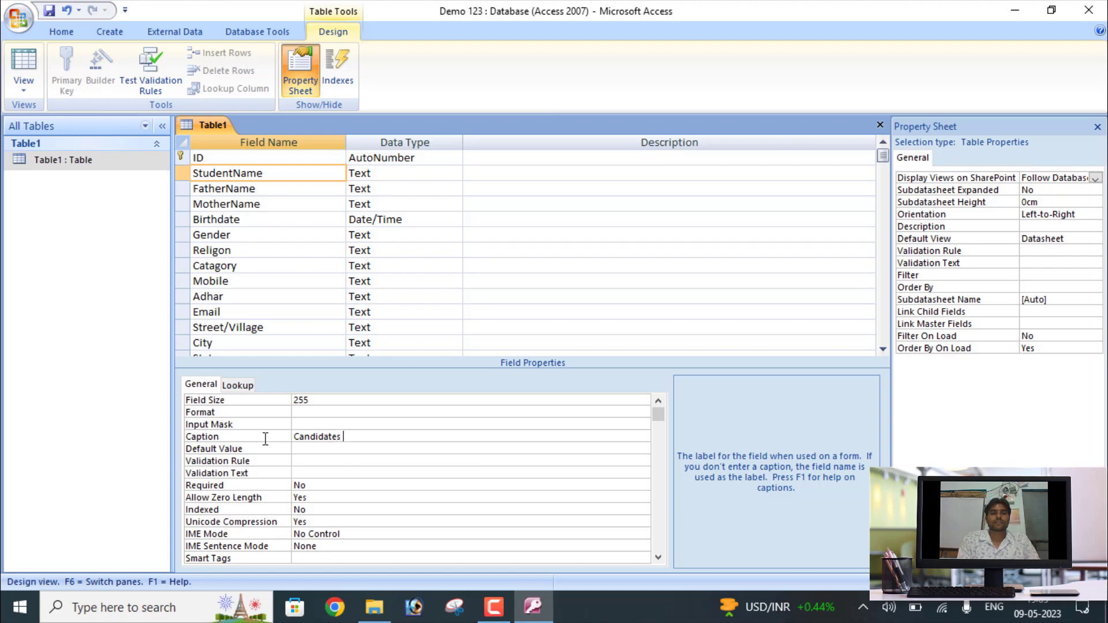
text( Name)
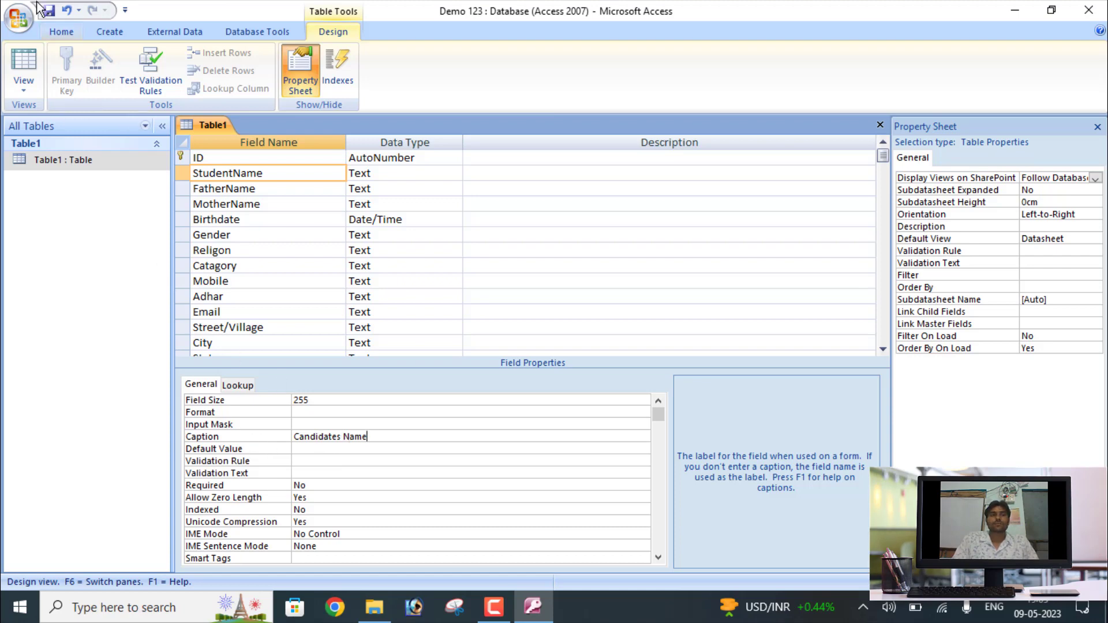
click(52, 11)
Step: Check the student name column's heading in Datasheet View, then return Table1 to Design View
click(26, 86)
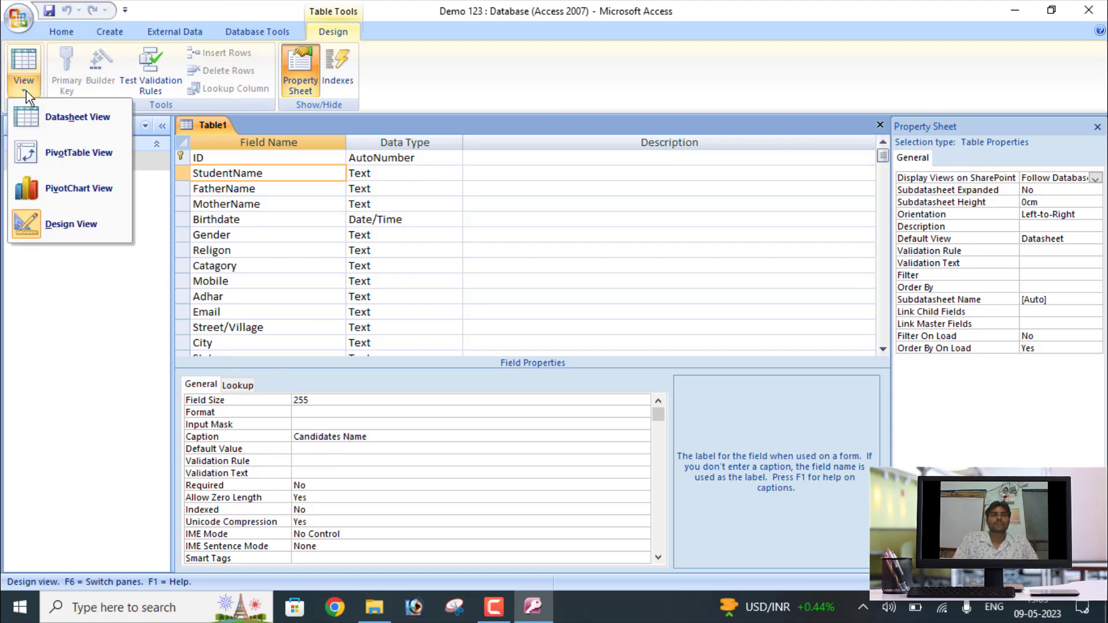
click(36, 118)
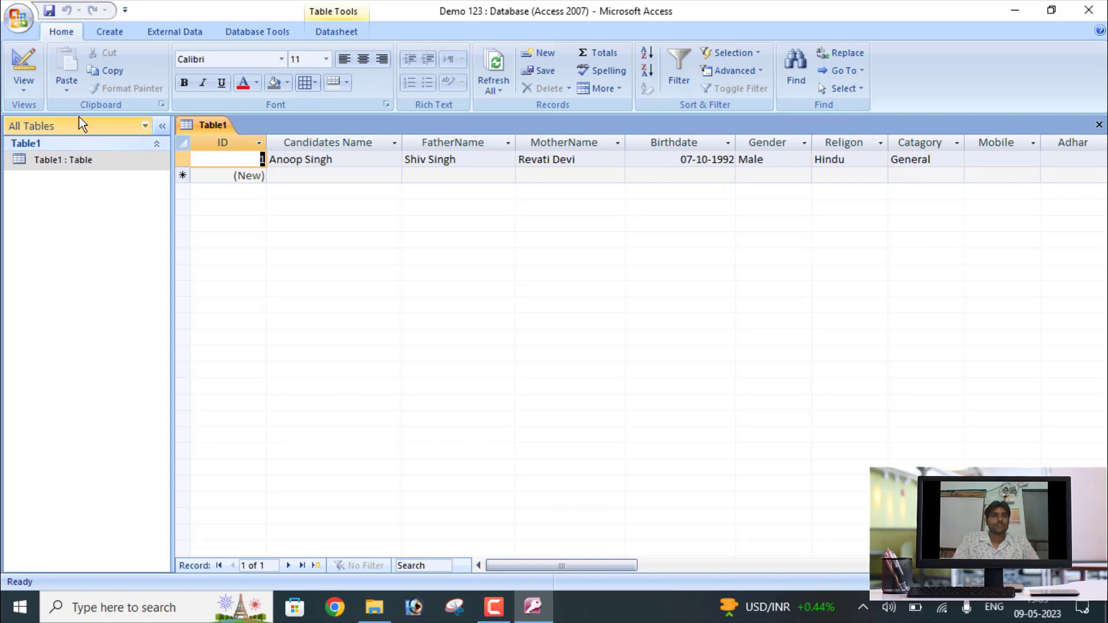
click(24, 87)
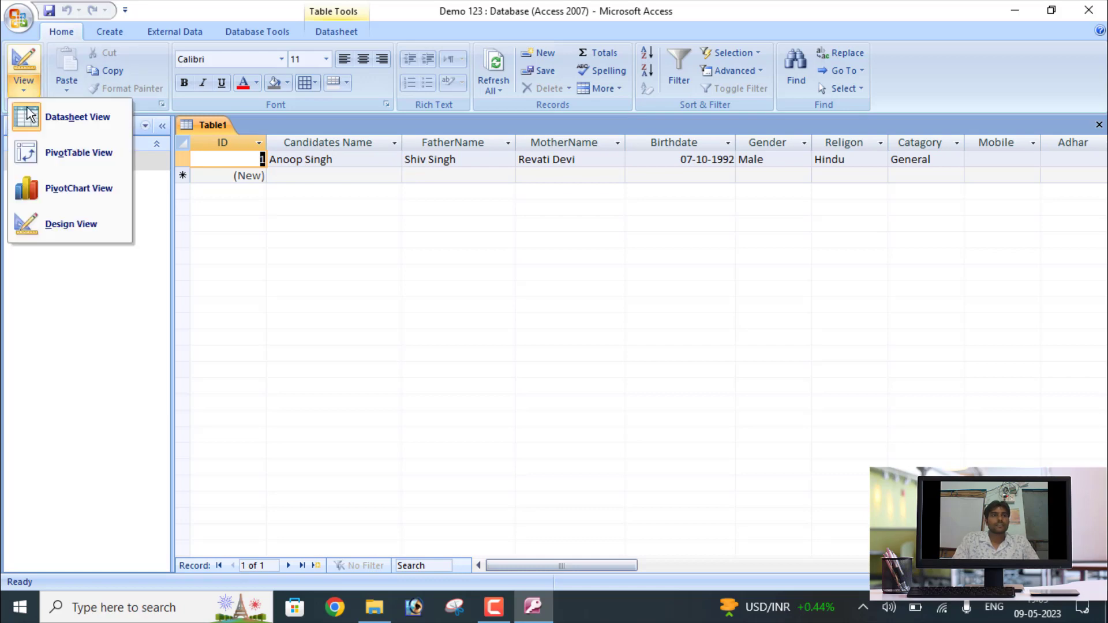
click(58, 225)
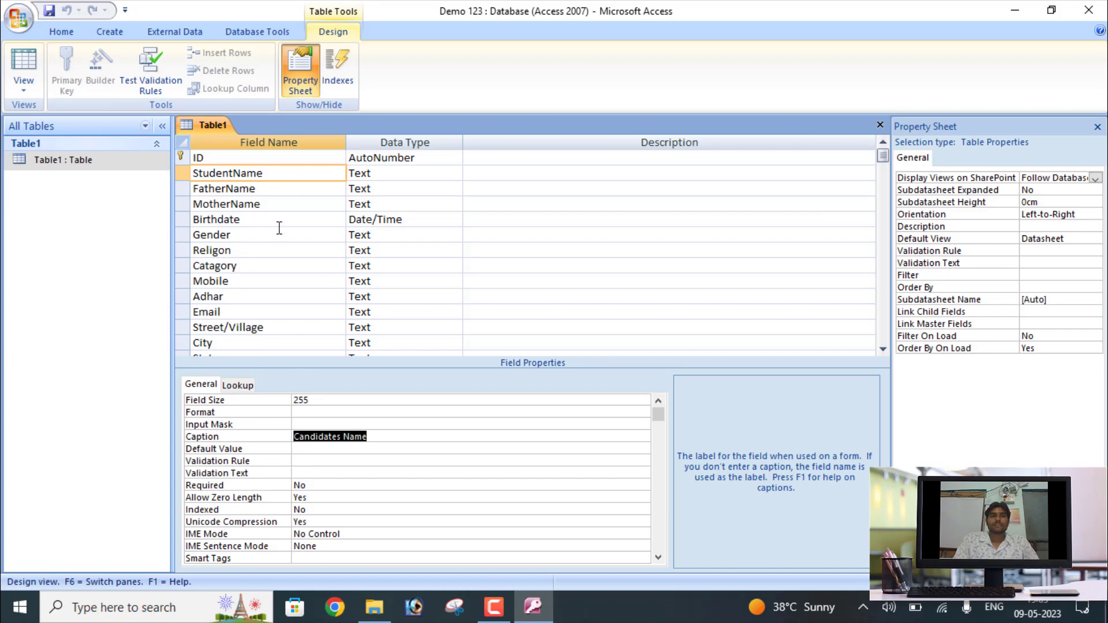
Step: Set the FatherName field's Caption to "Father Name" and the MotherName field's Caption to "Mother Name"
click(226, 187)
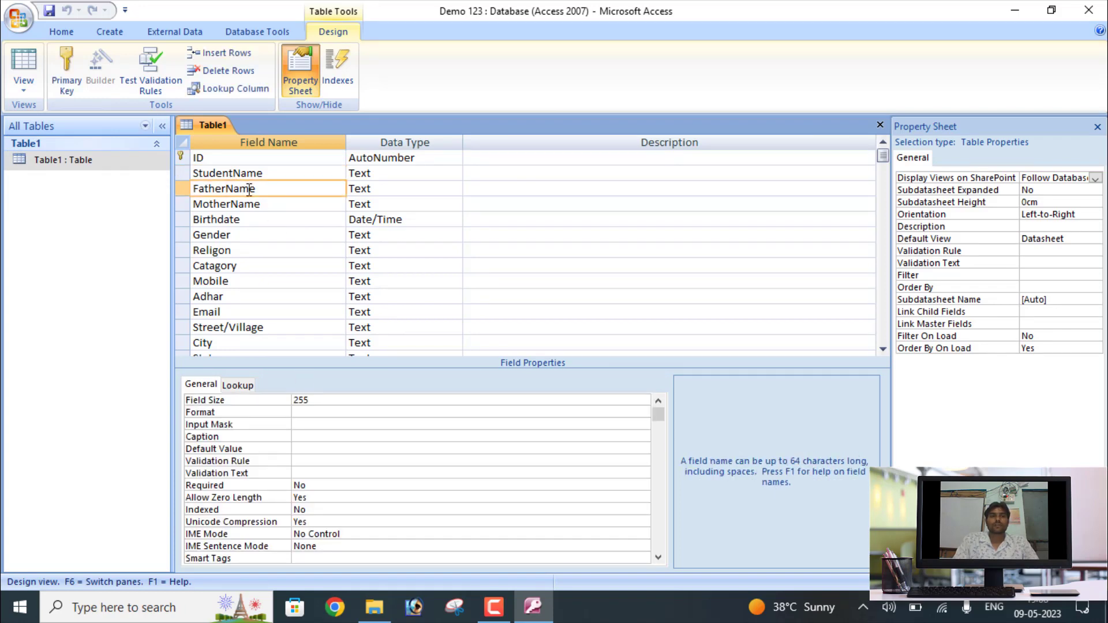
click(310, 437)
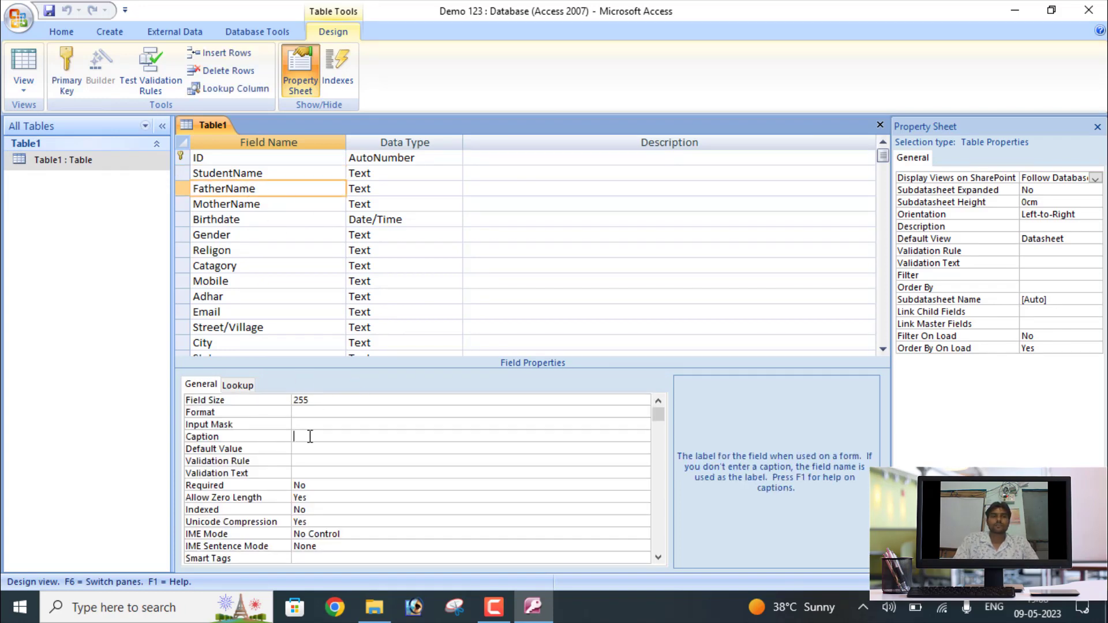
text(Father Name)
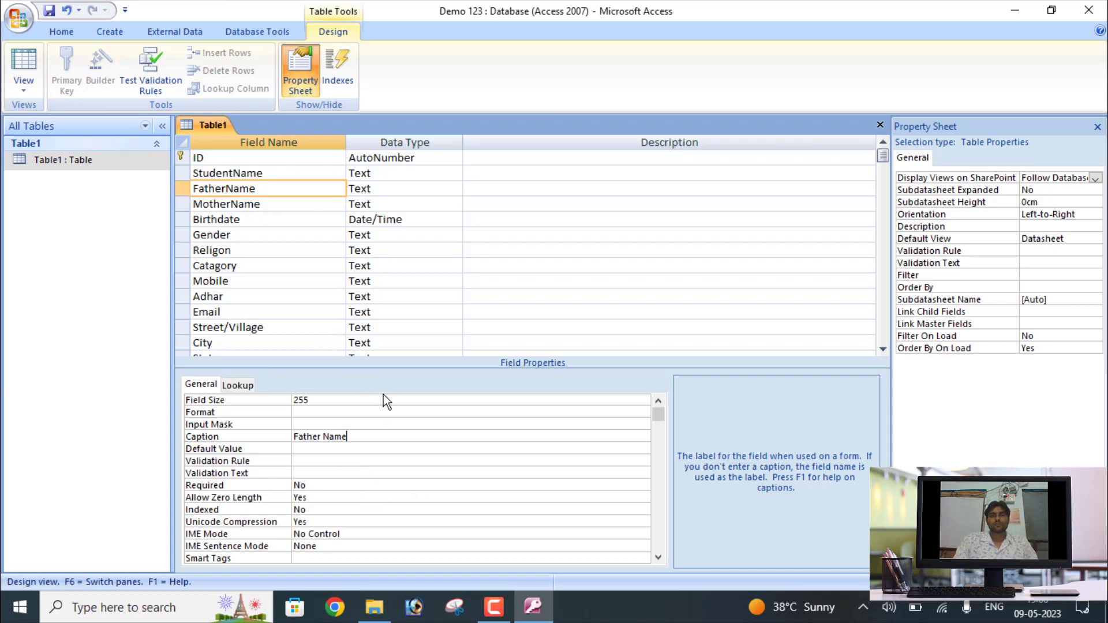
click(225, 205)
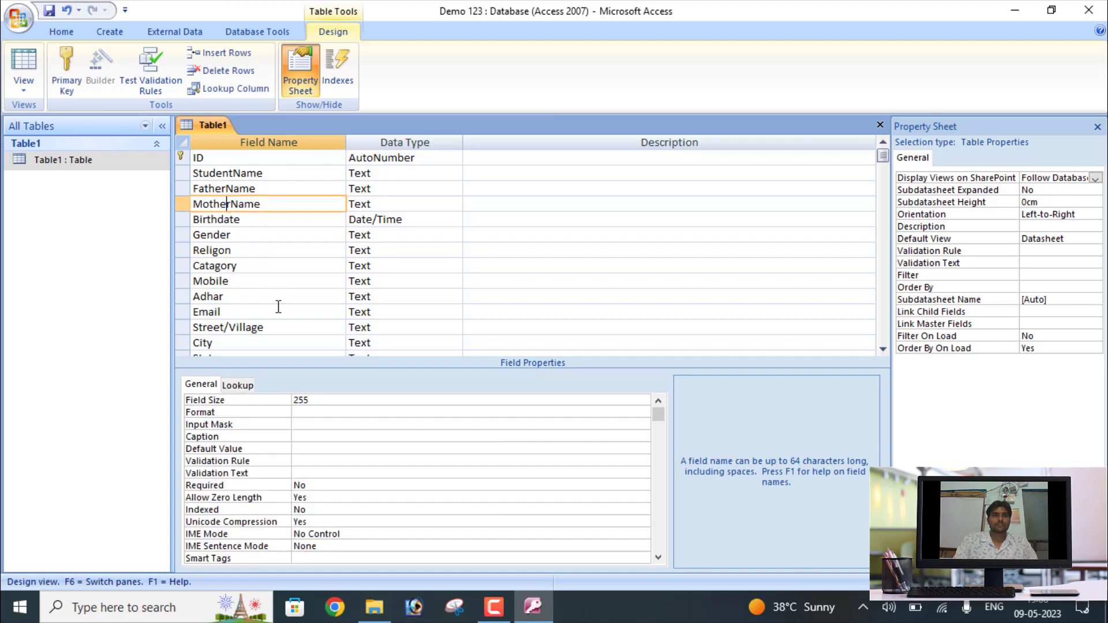
click(311, 437)
text(Mothe)
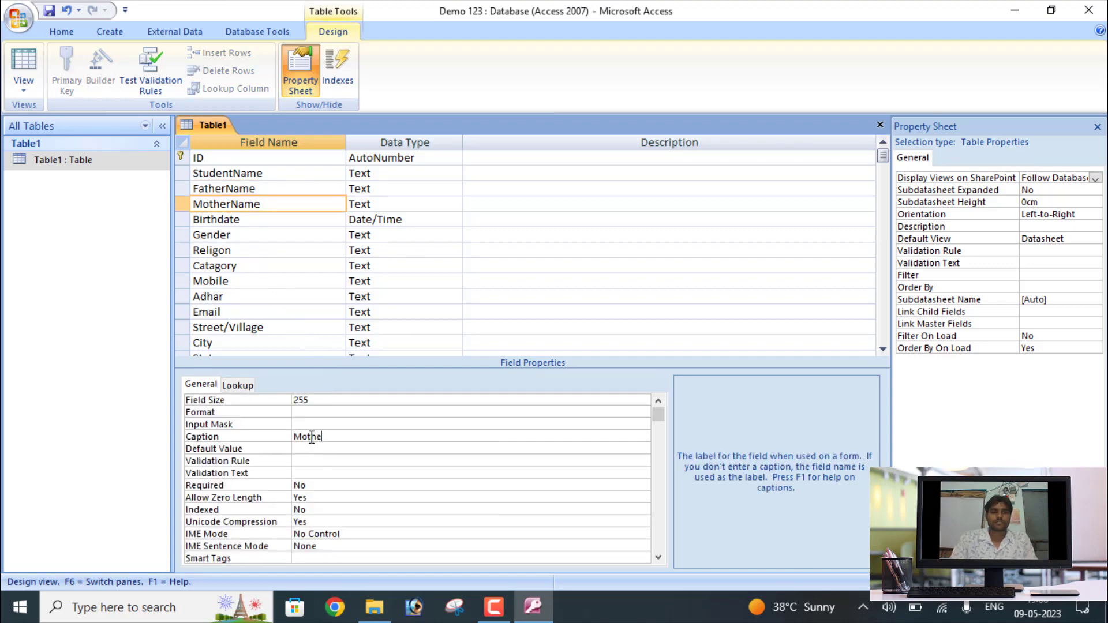
text(r Name)
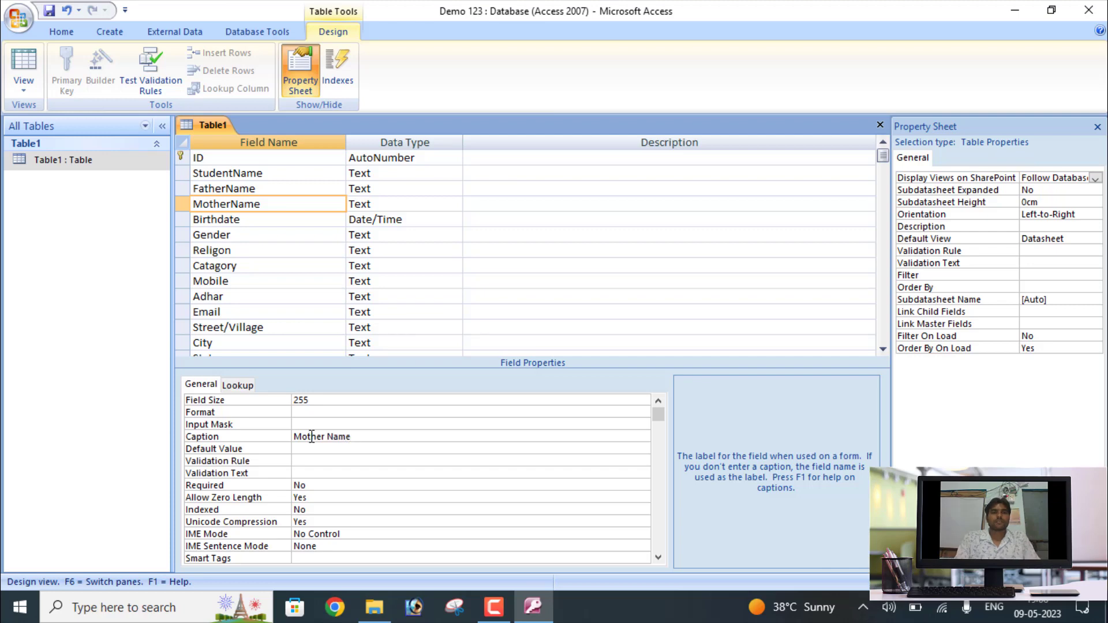
Step: Set the Birthdate field's Caption property to "Birth Date"
click(228, 218)
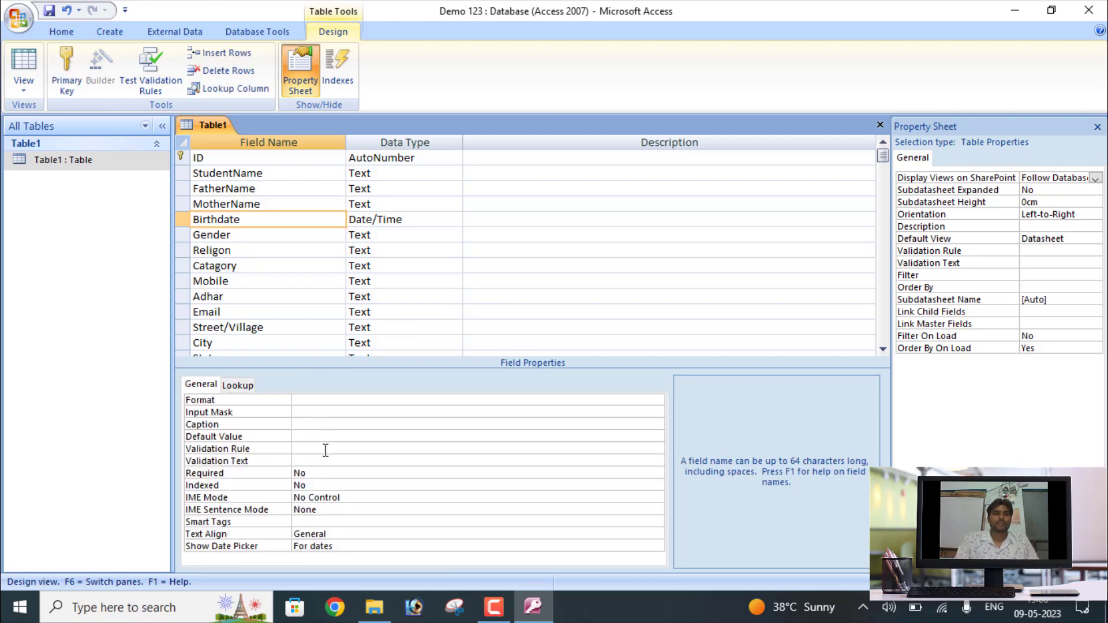
click(314, 425)
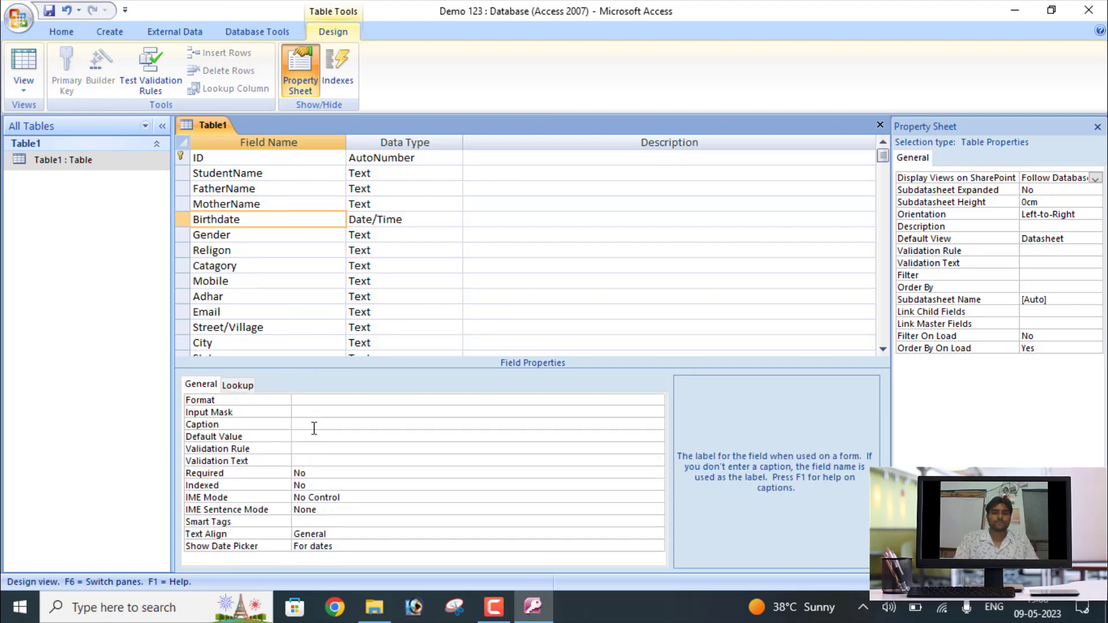
text(Bi)
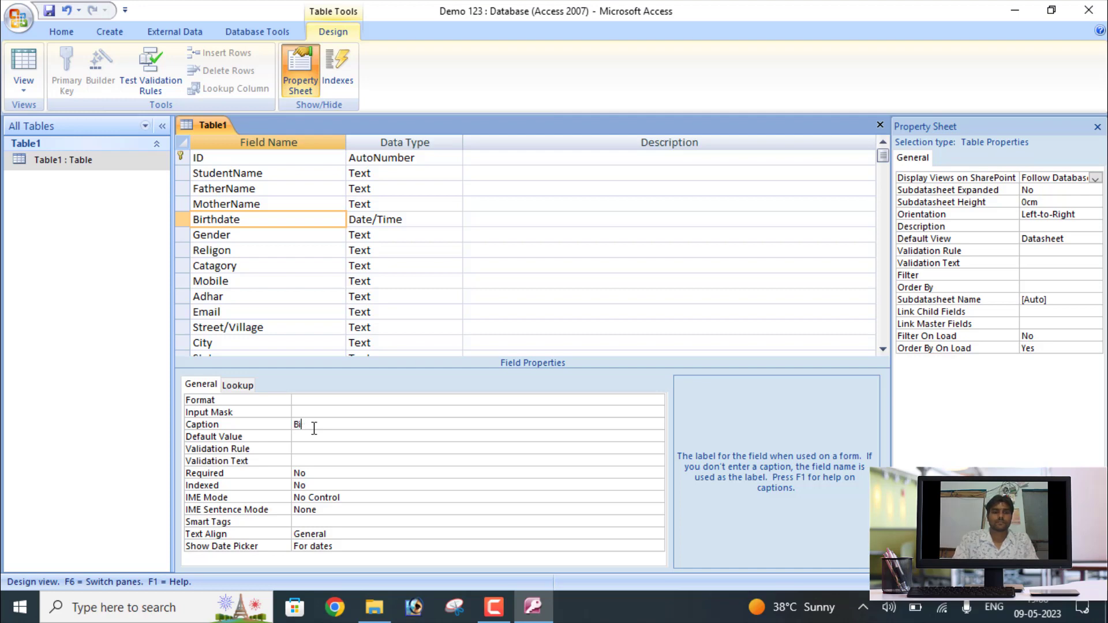
text(rthDate)
click(314, 426)
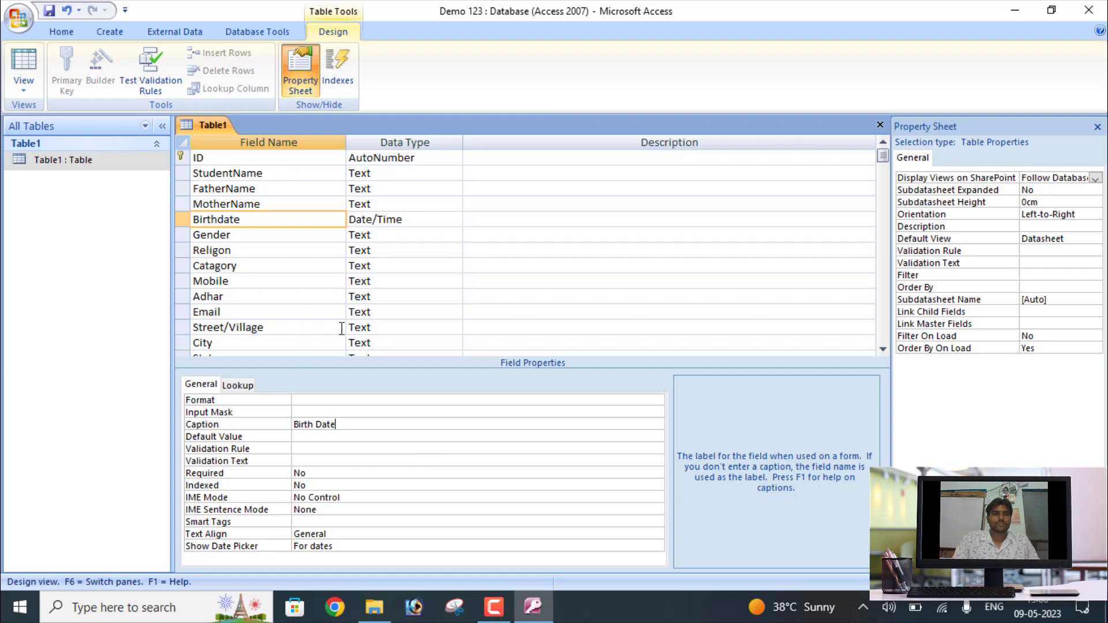
Step: Set the Caption property of the AdmissionDate field, further down the field list, to "Admission Date"
click(883, 350)
click(883, 349)
click(882, 349)
click(883, 349)
click(883, 349)
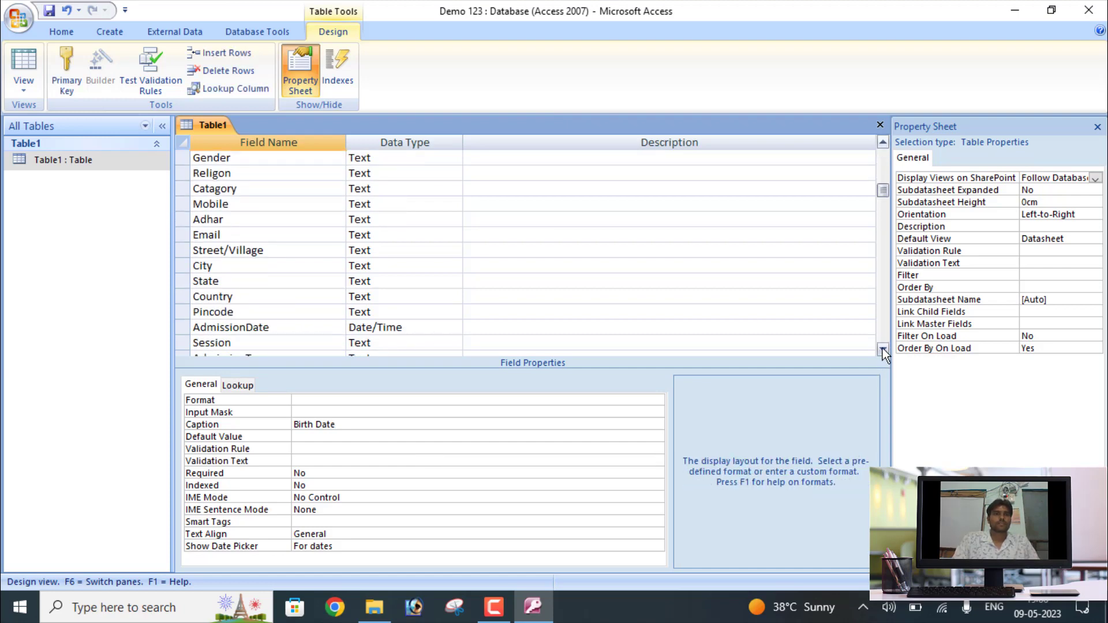
click(883, 349)
click(882, 349)
click(882, 349)
click(883, 349)
click(882, 349)
click(883, 349)
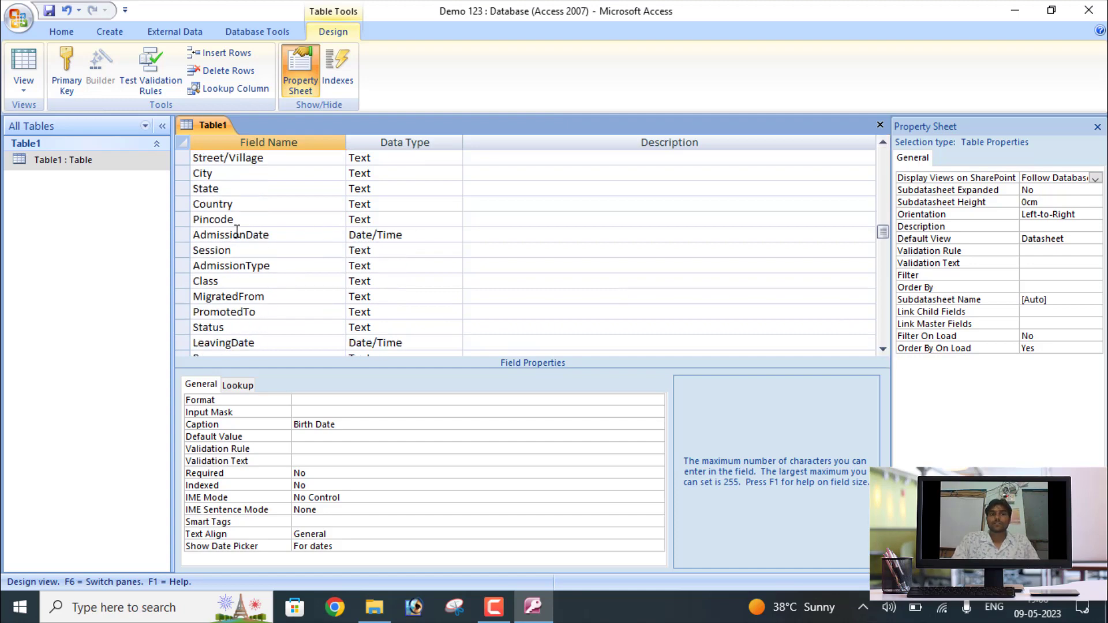
click(259, 235)
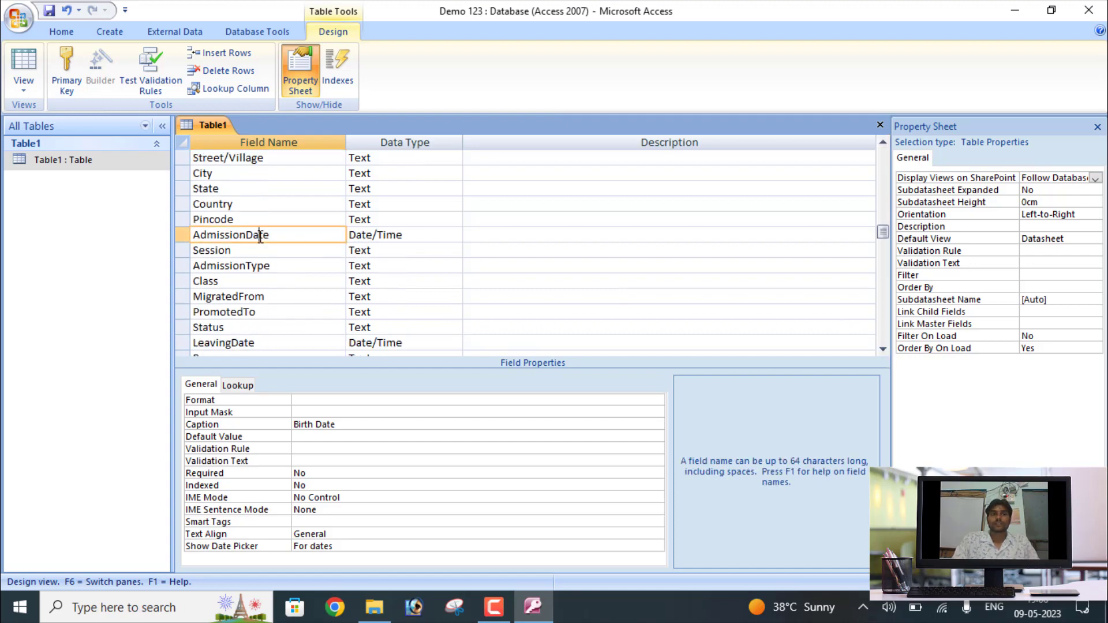
click(309, 426)
text(Adm)
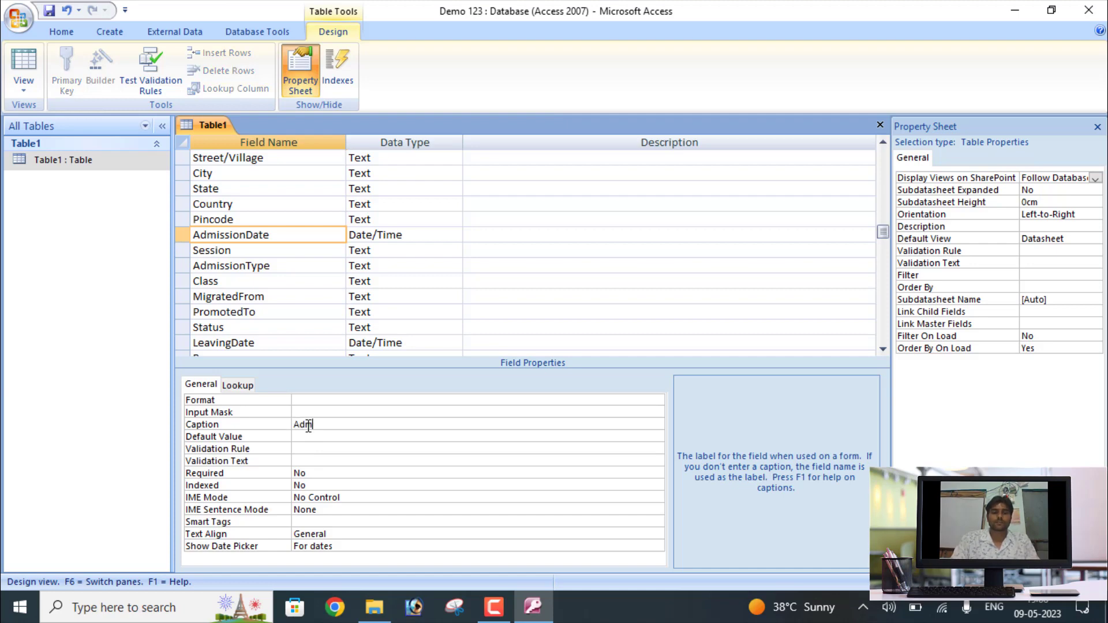
text(ission Date)
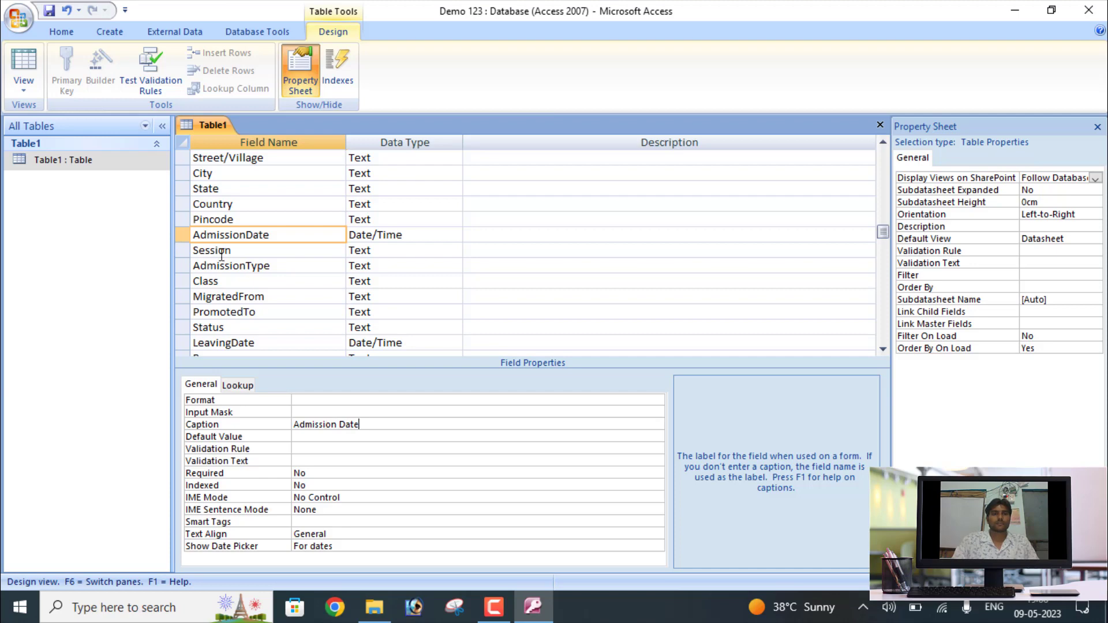
Step: Set the AdmissionType field's Caption property to "Admission Type"
click(252, 265)
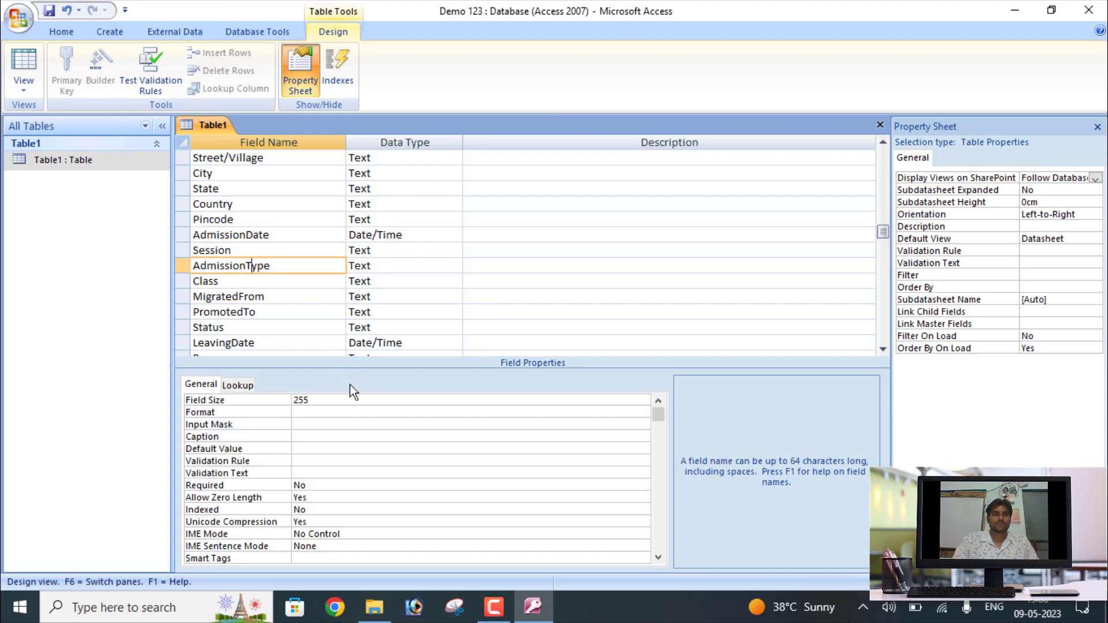
click(313, 436)
text(Admission)
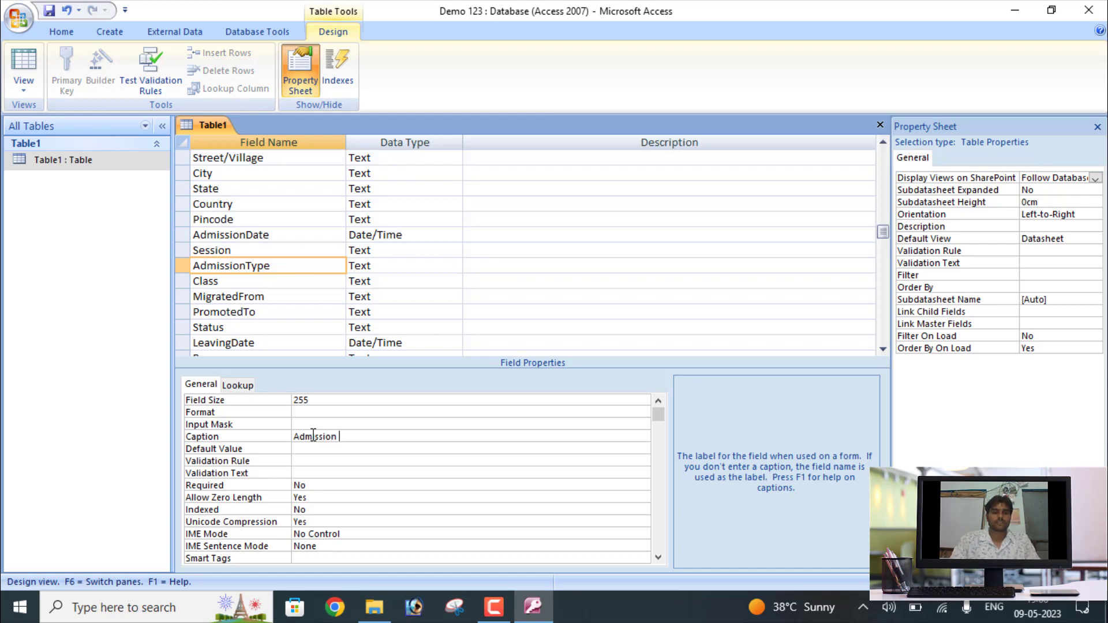
text( Type)
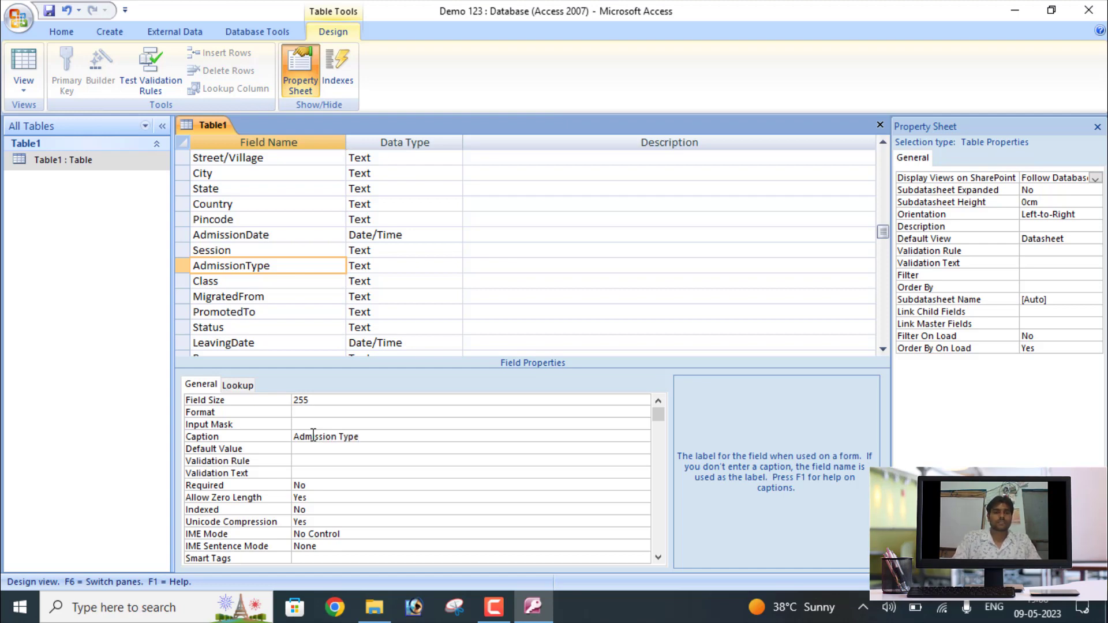
Step: Set the MigratedFrom field's Caption to "Migrated From" and the PromotedTo field's Caption to "Promoted To"
click(248, 296)
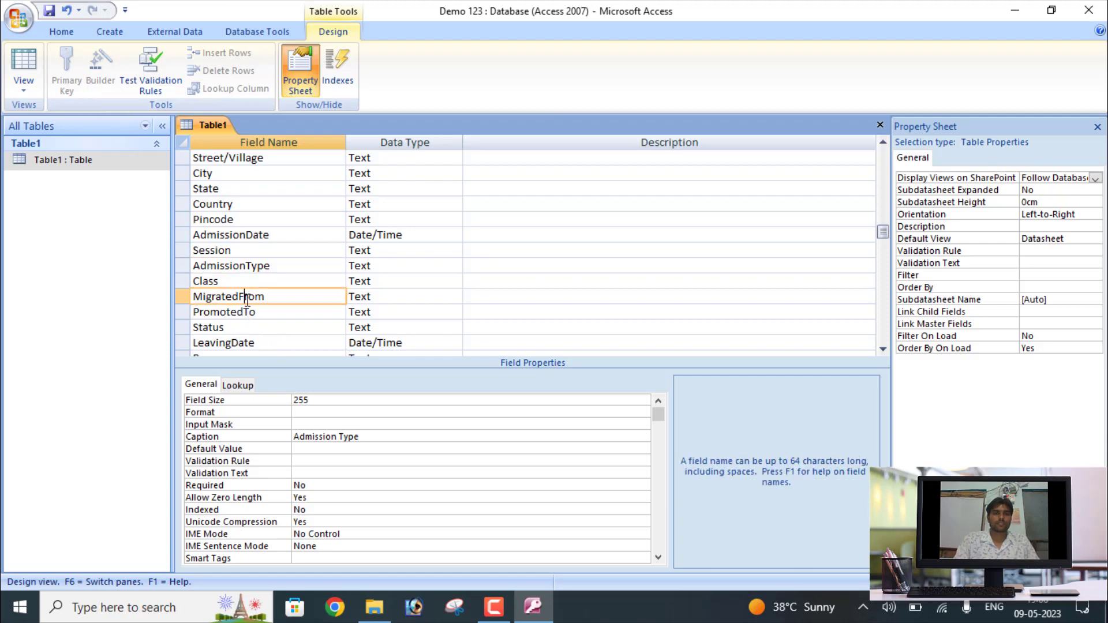
click(308, 432)
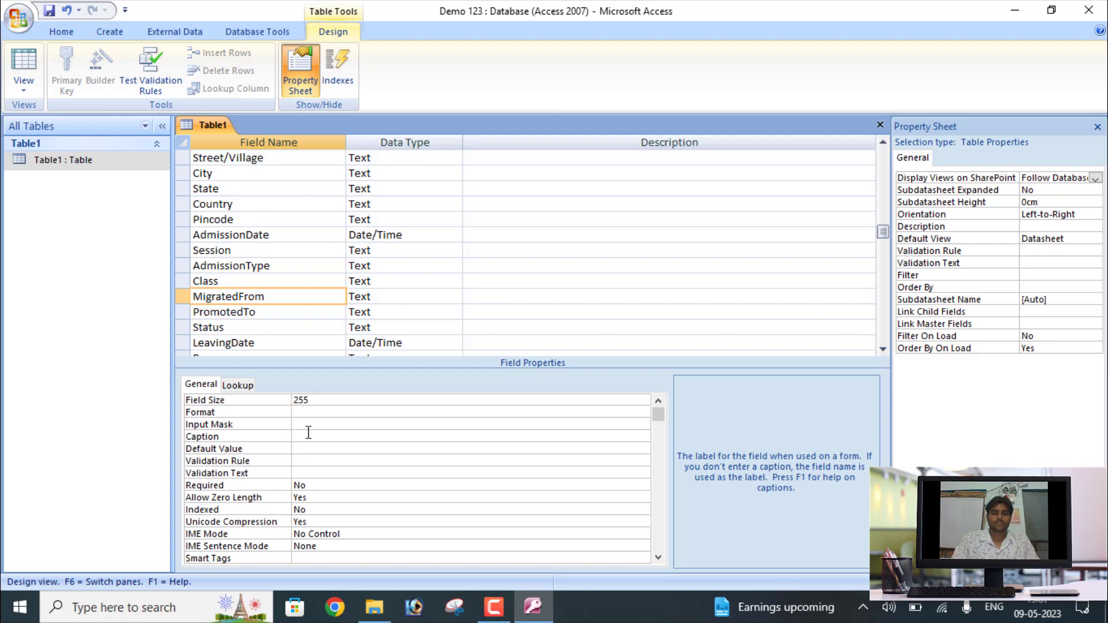
text(Migrated From)
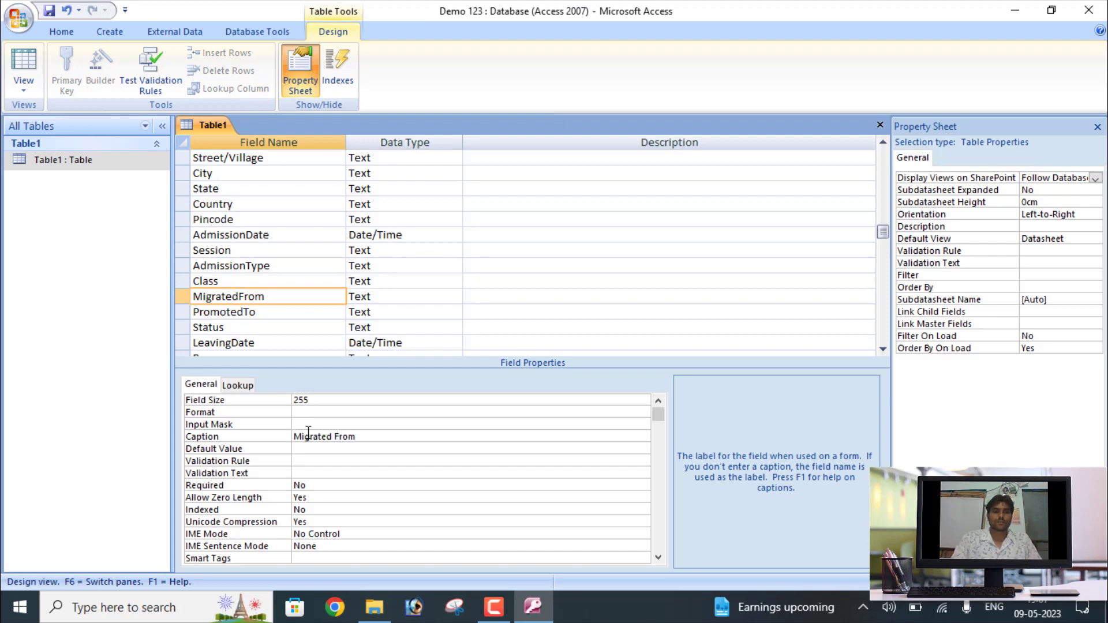
click(248, 312)
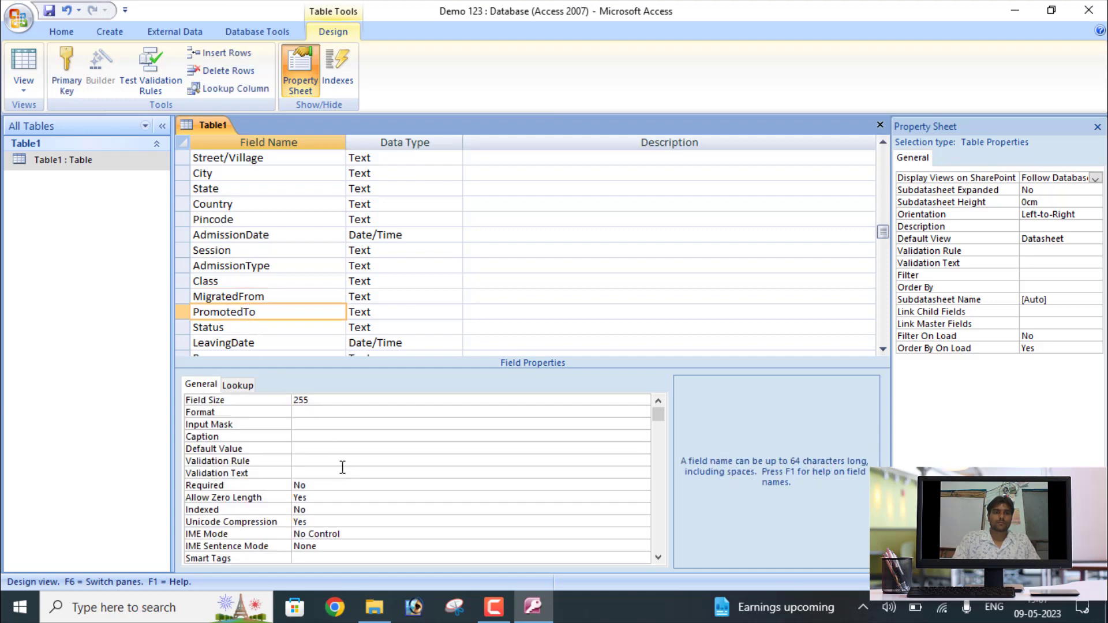
click(322, 436)
text(Prom)
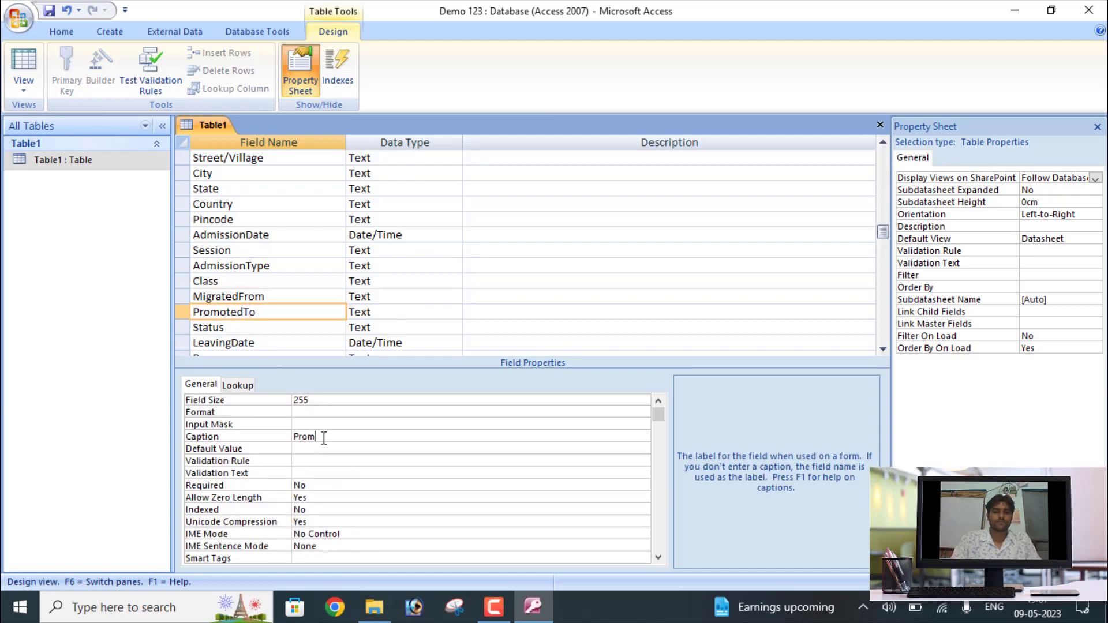
text(oted To)
Step: Set the LeavingDate field's Caption property to "Leaving Date"
click(254, 347)
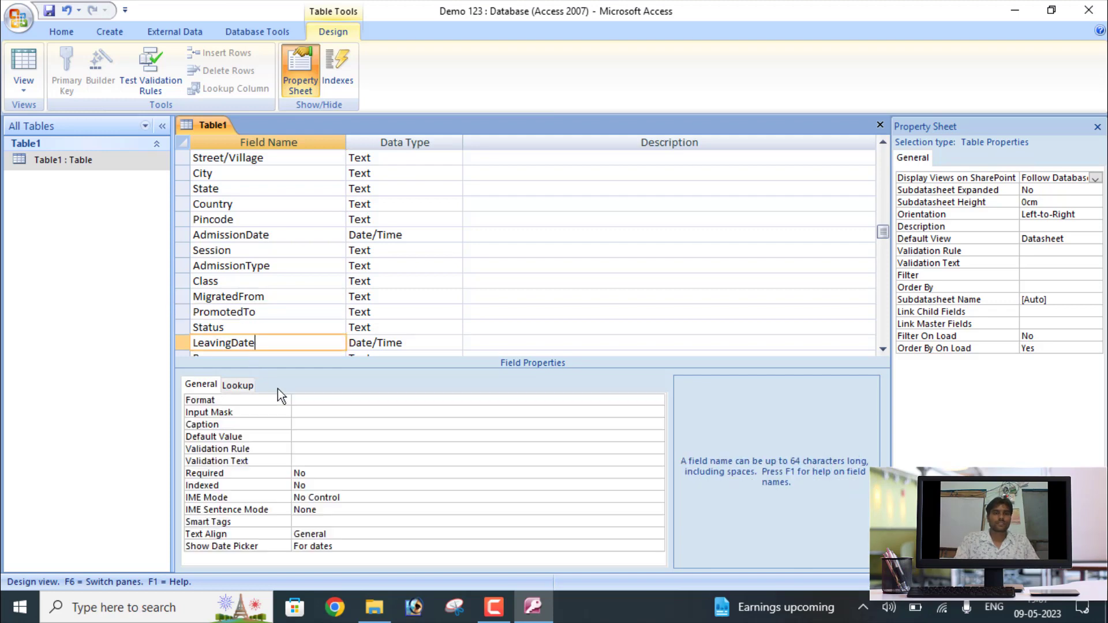
click(304, 427)
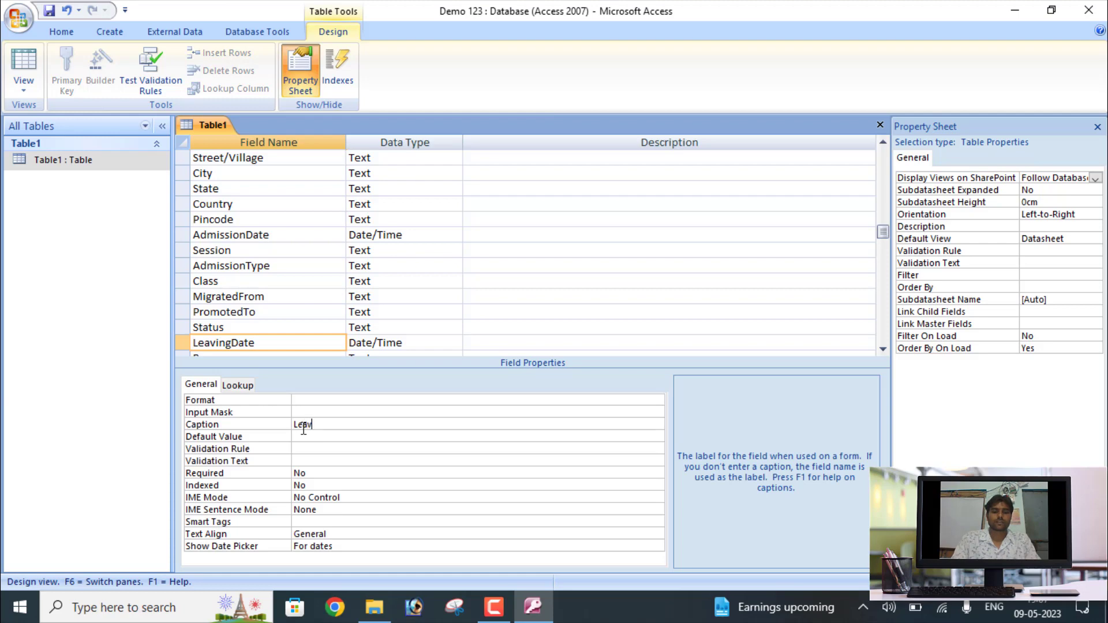
text(Leaving FDate)
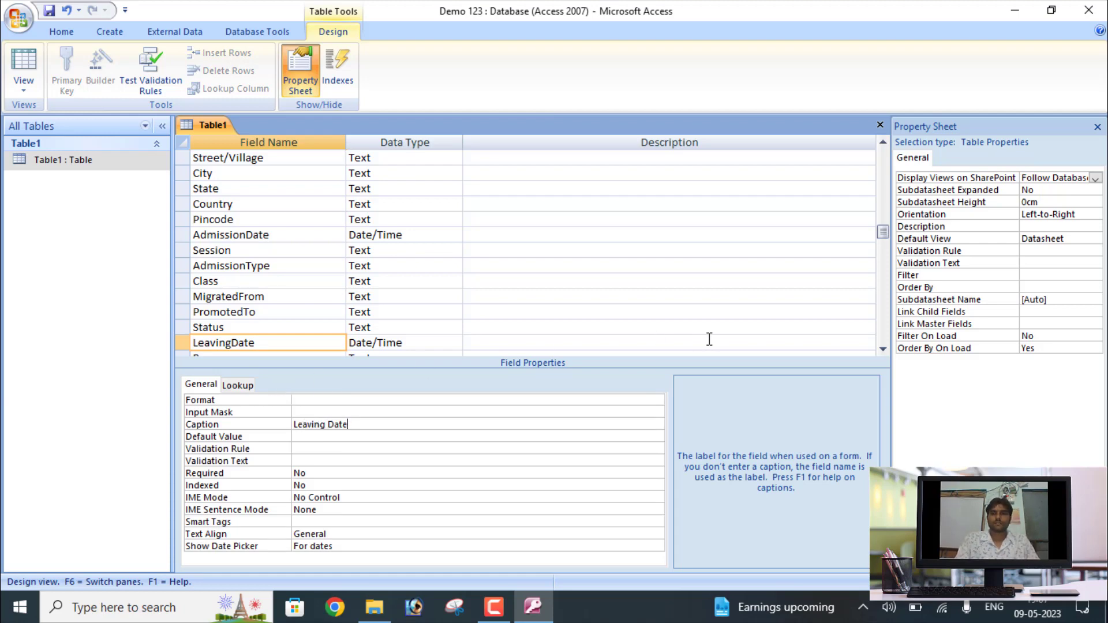
Step: Set the Caption property of the MonthlyFee field, near the end of the field list, to "Monthly Fee"
click(881, 330)
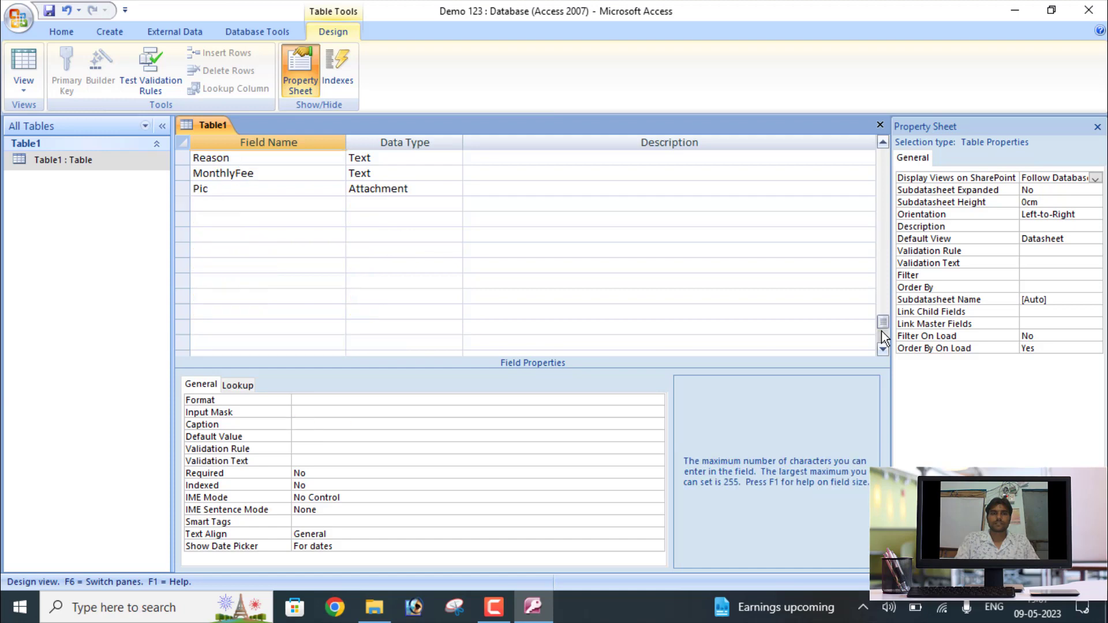
click(247, 176)
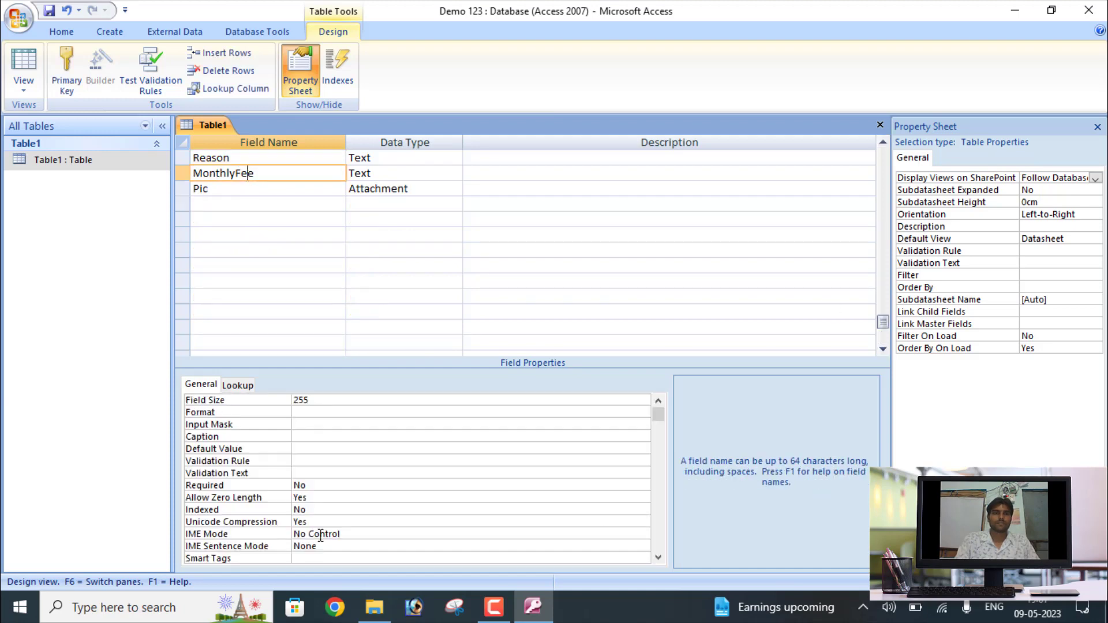
click(310, 436)
text(Monthly Fee)
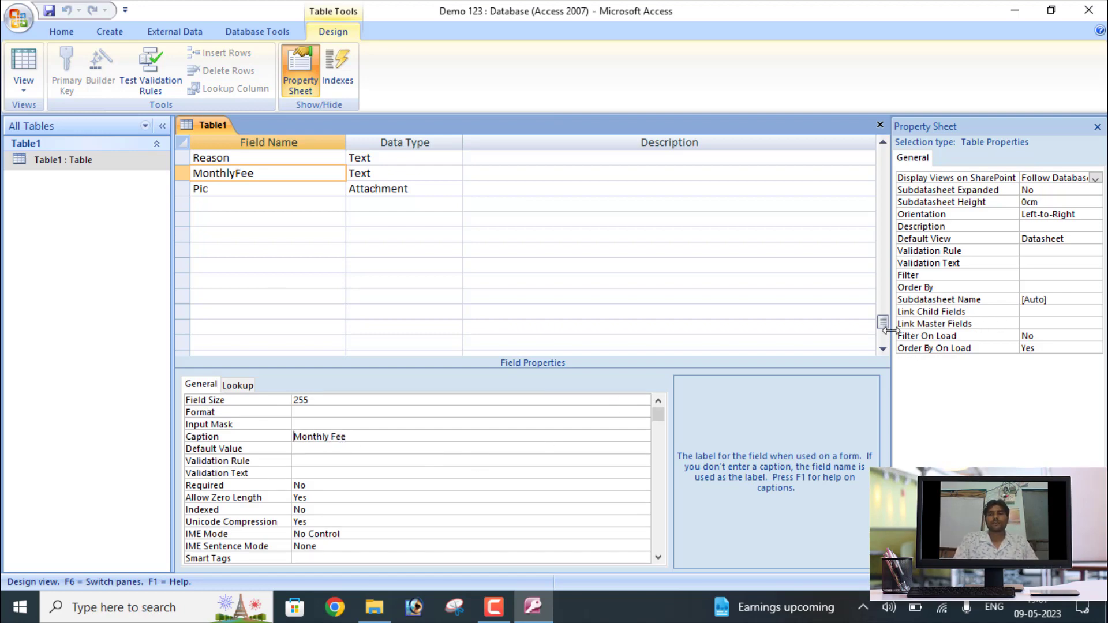
Step: Look at the Format property, and check the new record's blank Candidates Name cell in Datasheet View
drag(883, 325, 884, 155)
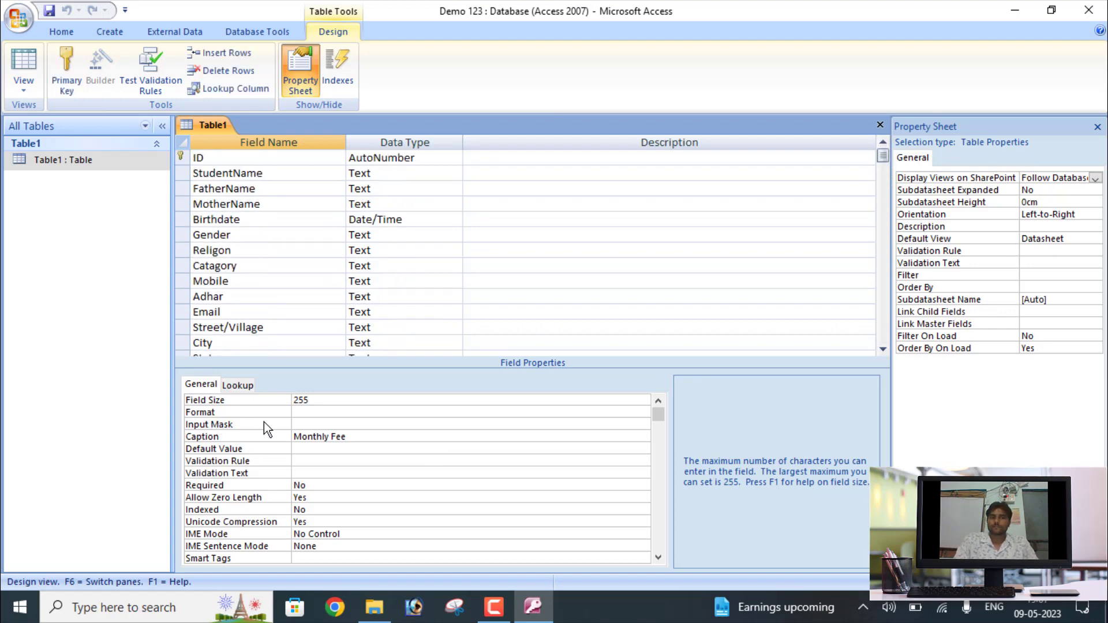
click(293, 421)
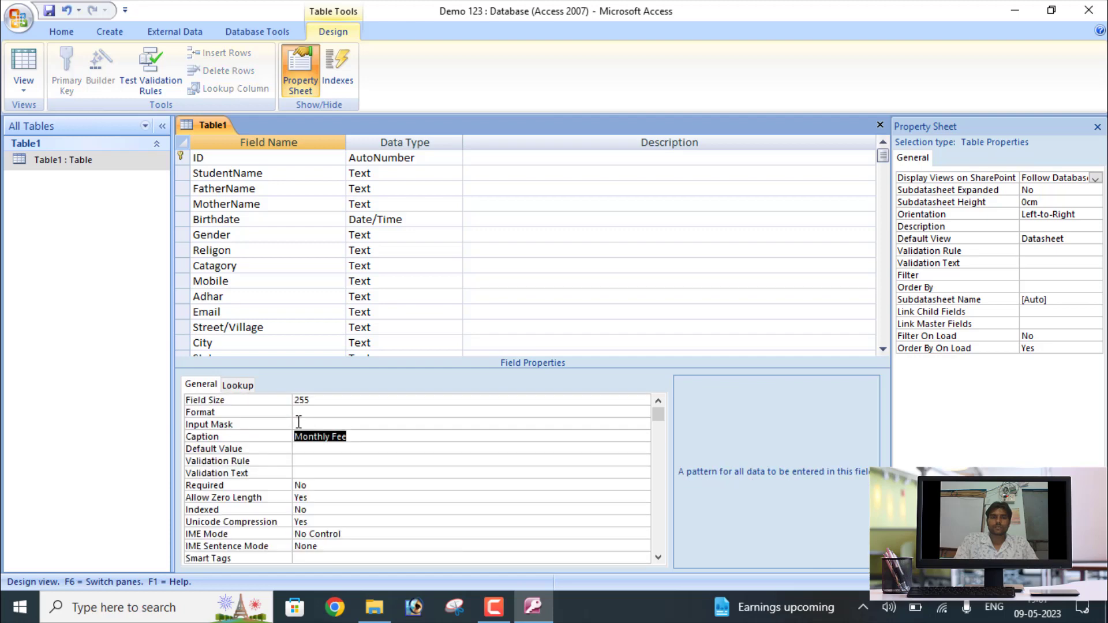
click(302, 422)
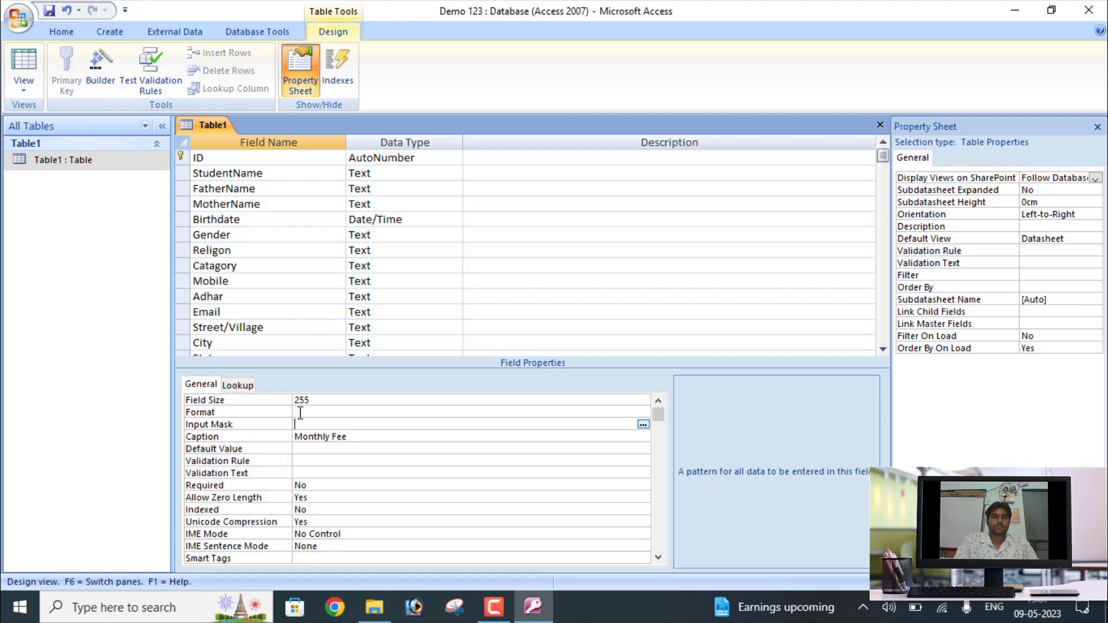
click(299, 412)
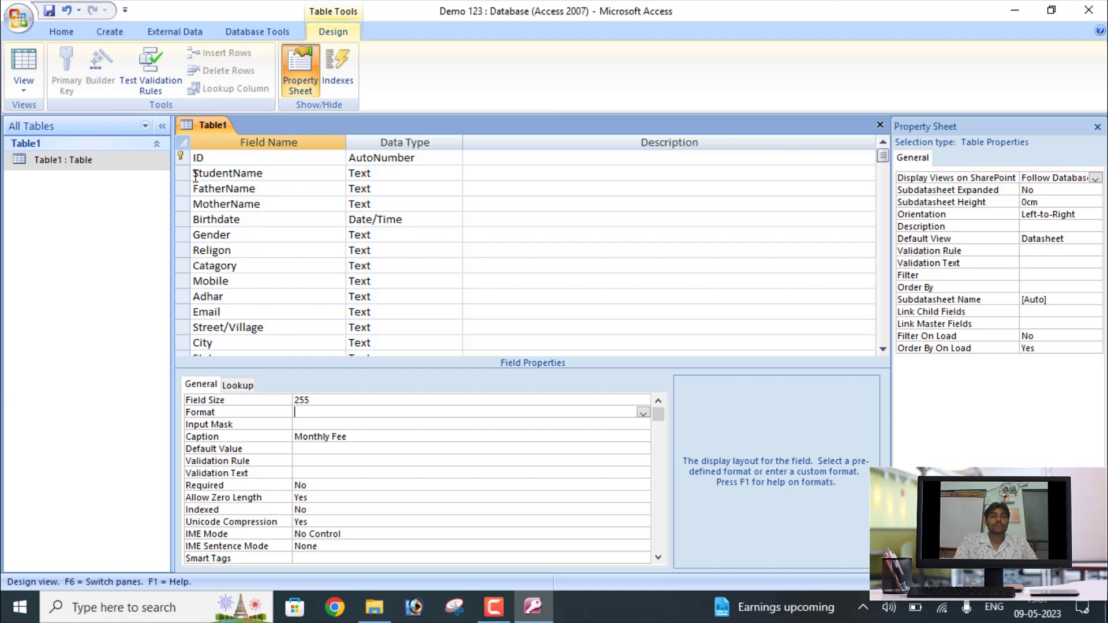
drag(195, 177, 289, 168)
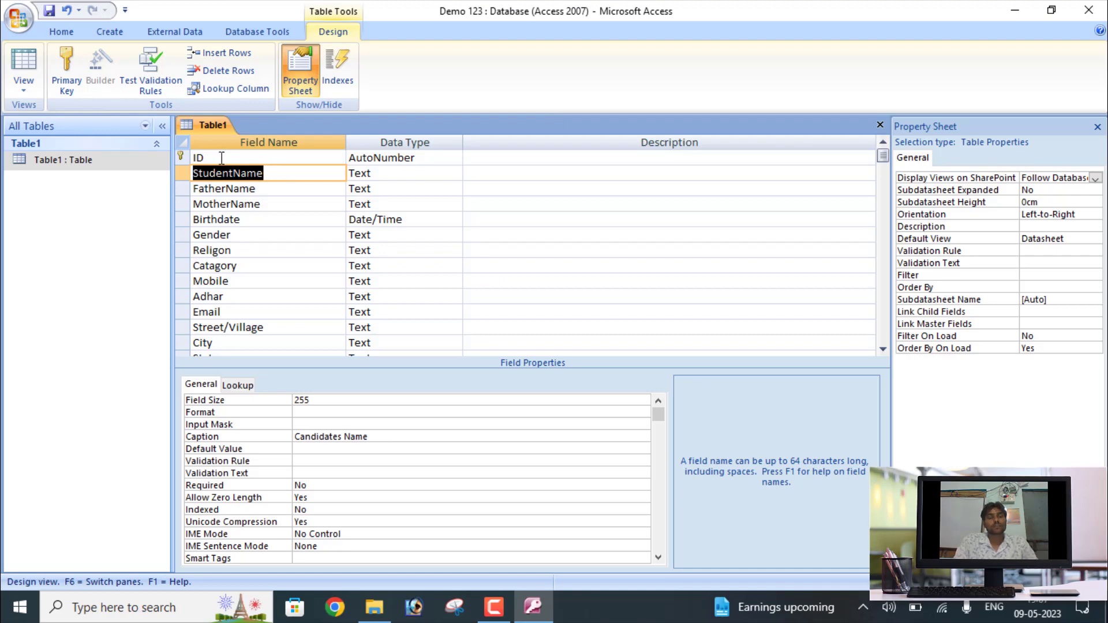
click(19, 65)
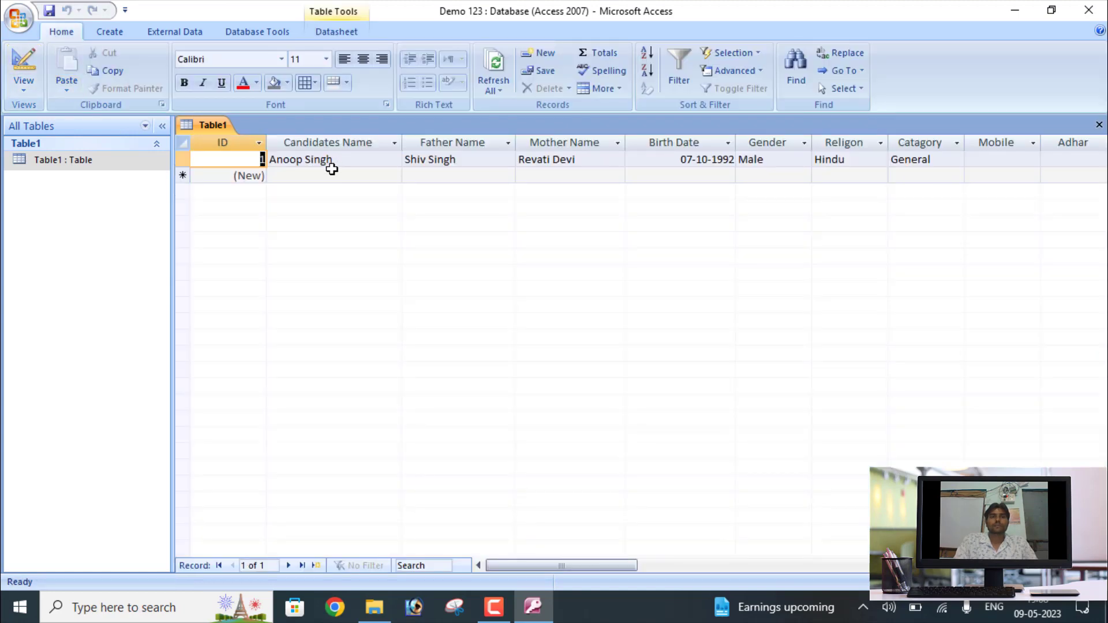
click(279, 177)
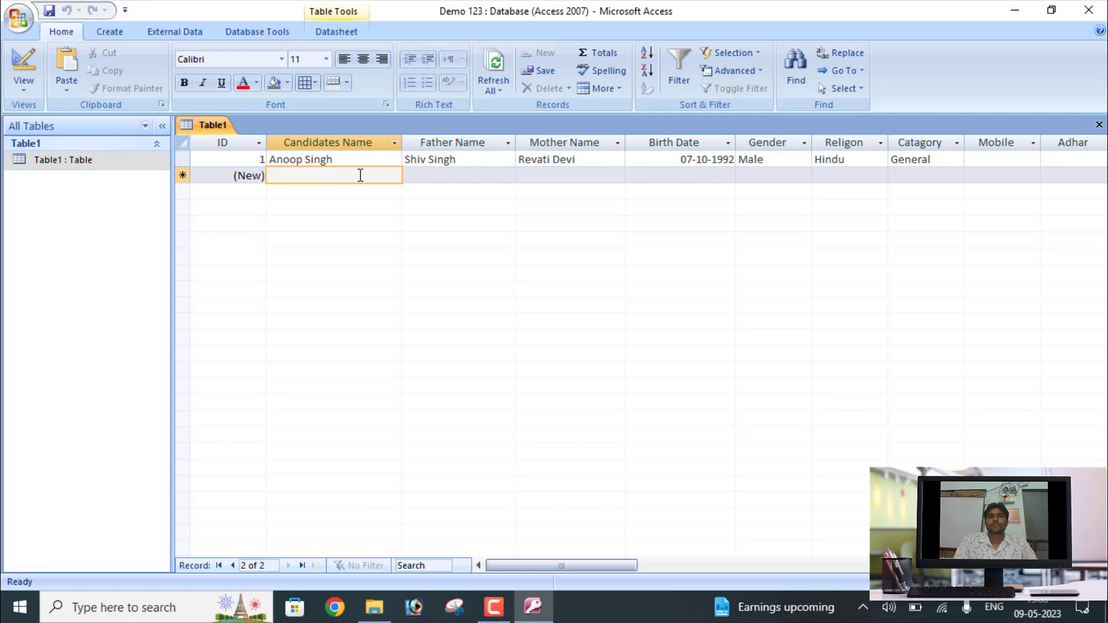
Step: Return to Design View and set the StudentName field's Format property to @;[Red]" This Field is requred"
click(26, 62)
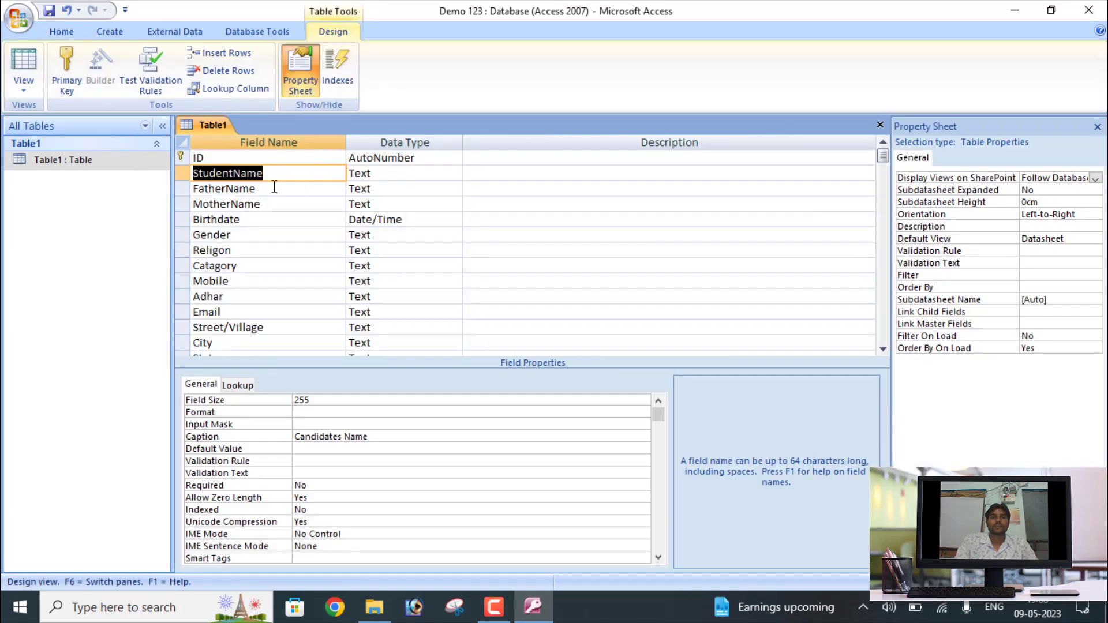
click(369, 173)
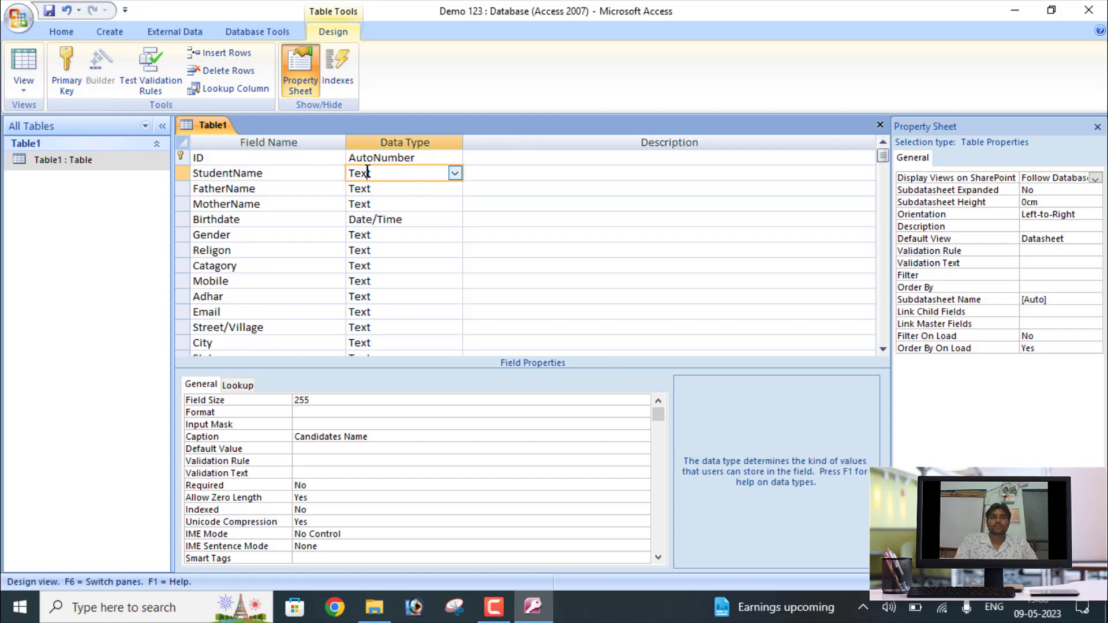
click(309, 413)
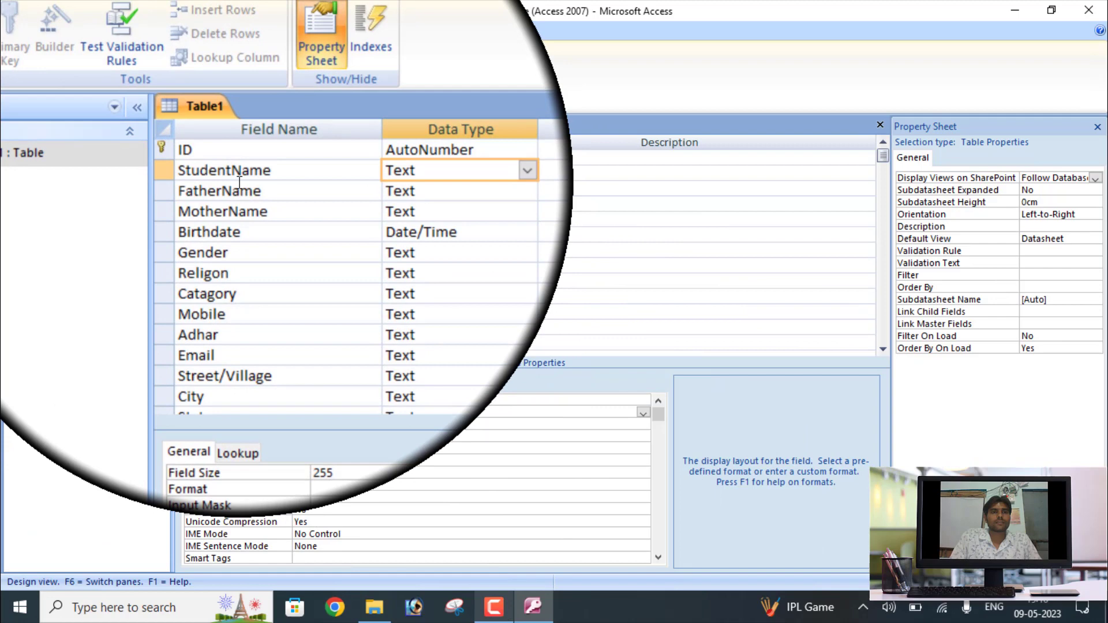
click(231, 173)
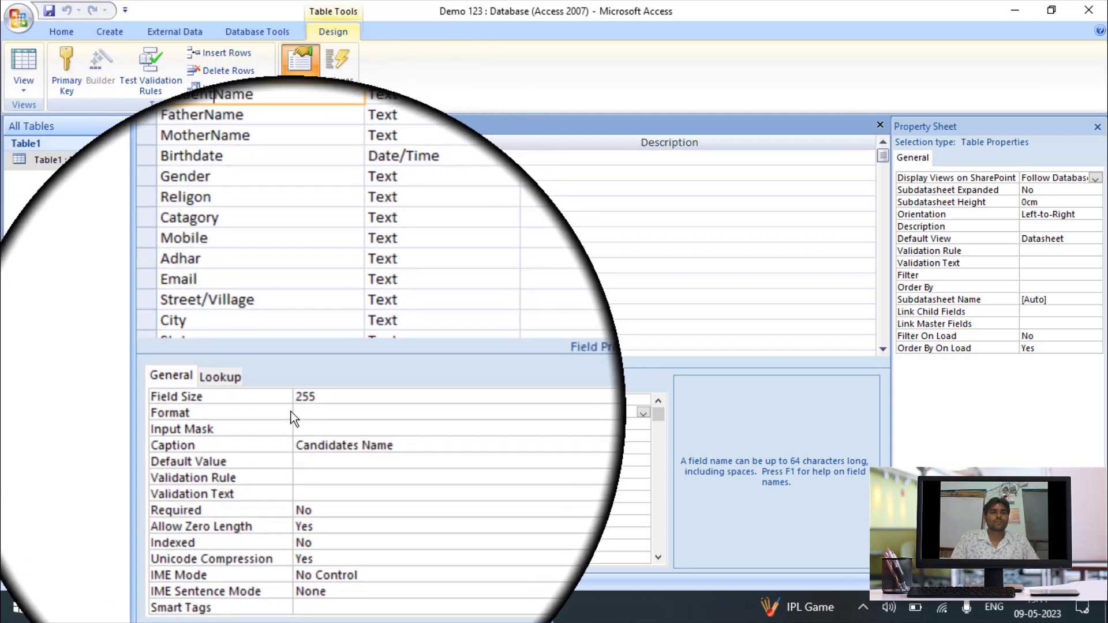
click(313, 415)
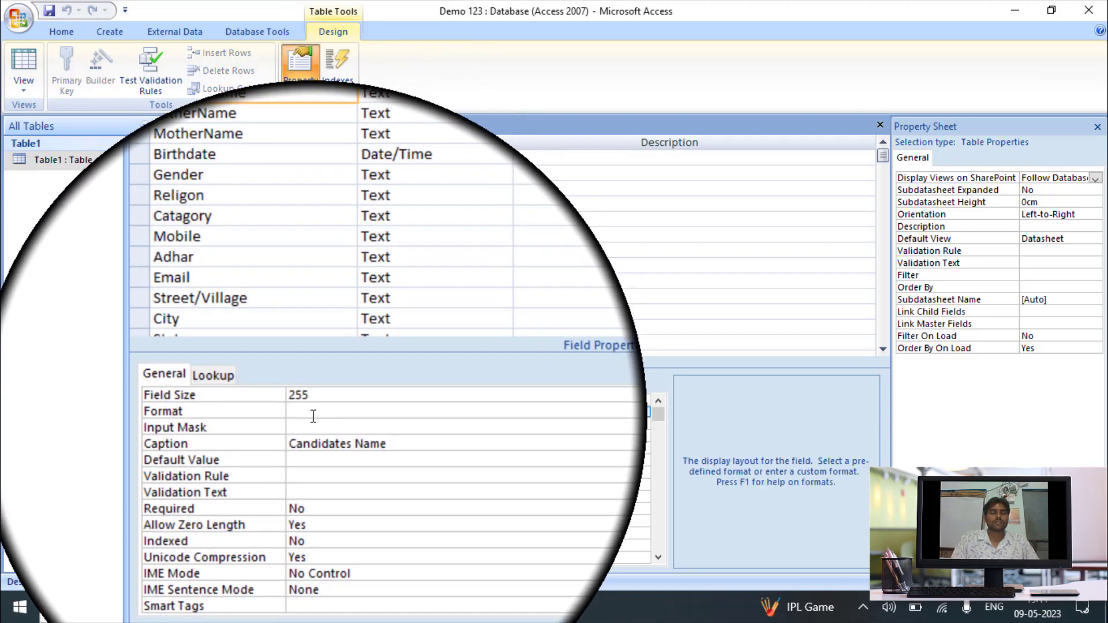
text(@)
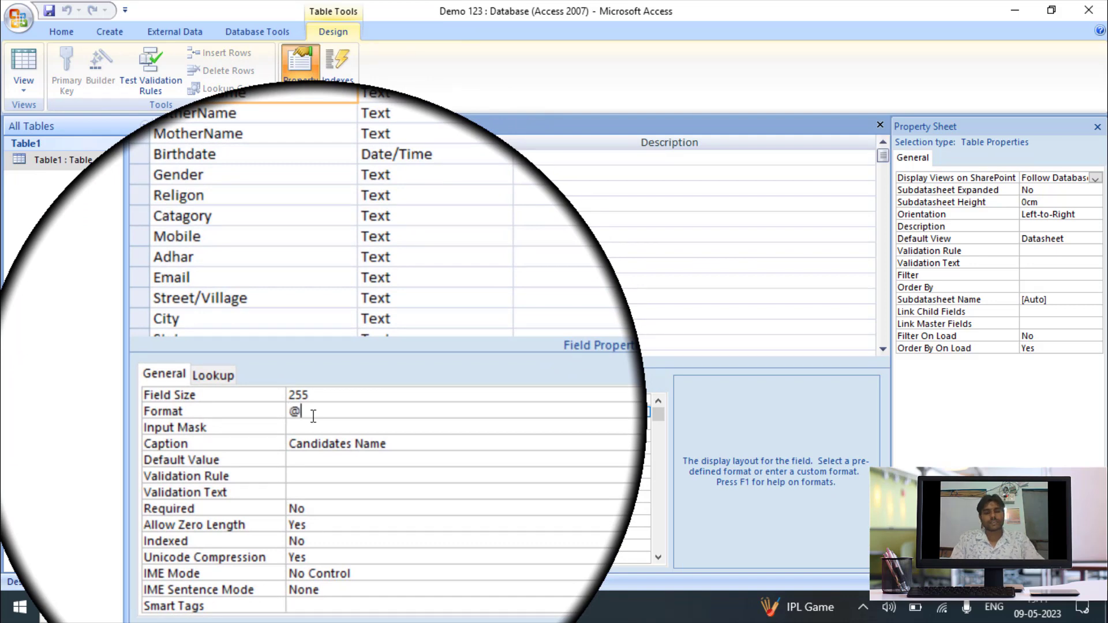
text(;[Red] "This Fe)
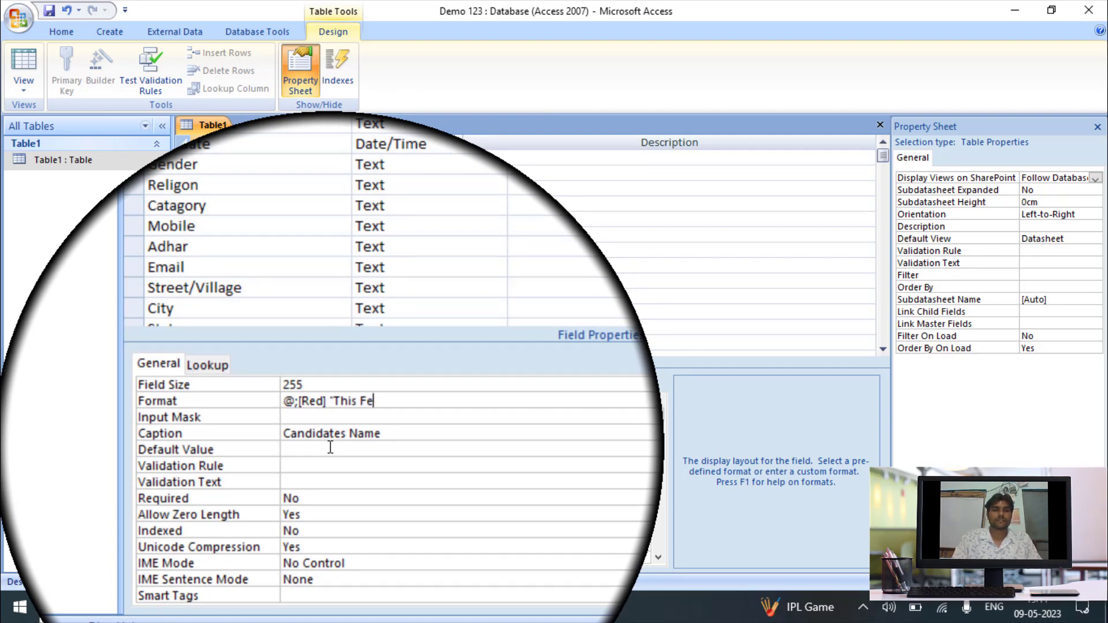
key(BackSpace)
text(ield is req)
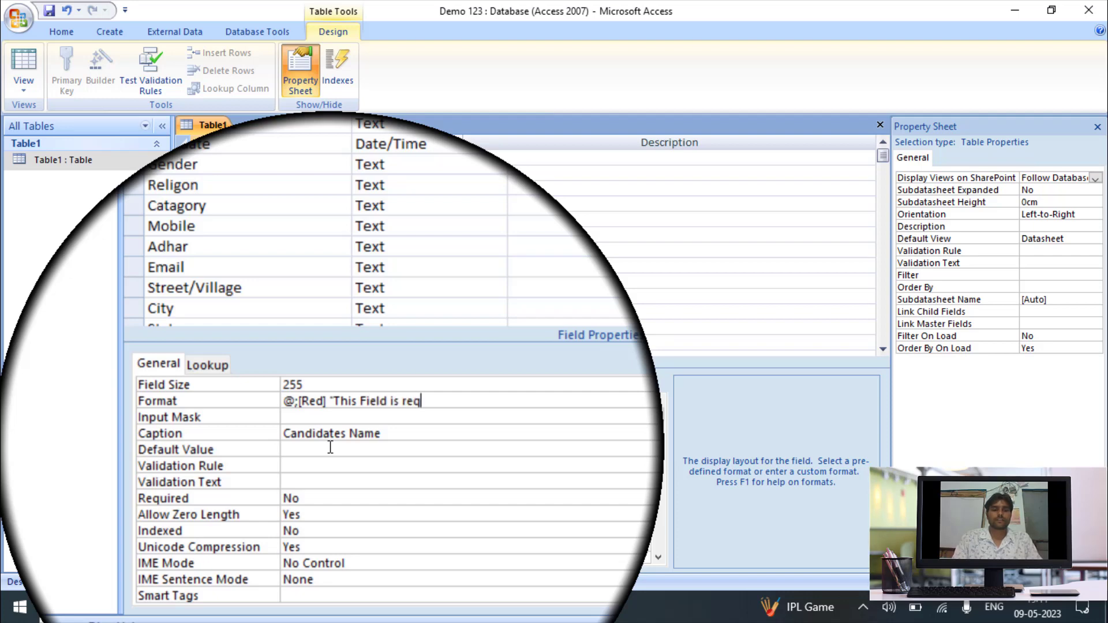
text(ured)
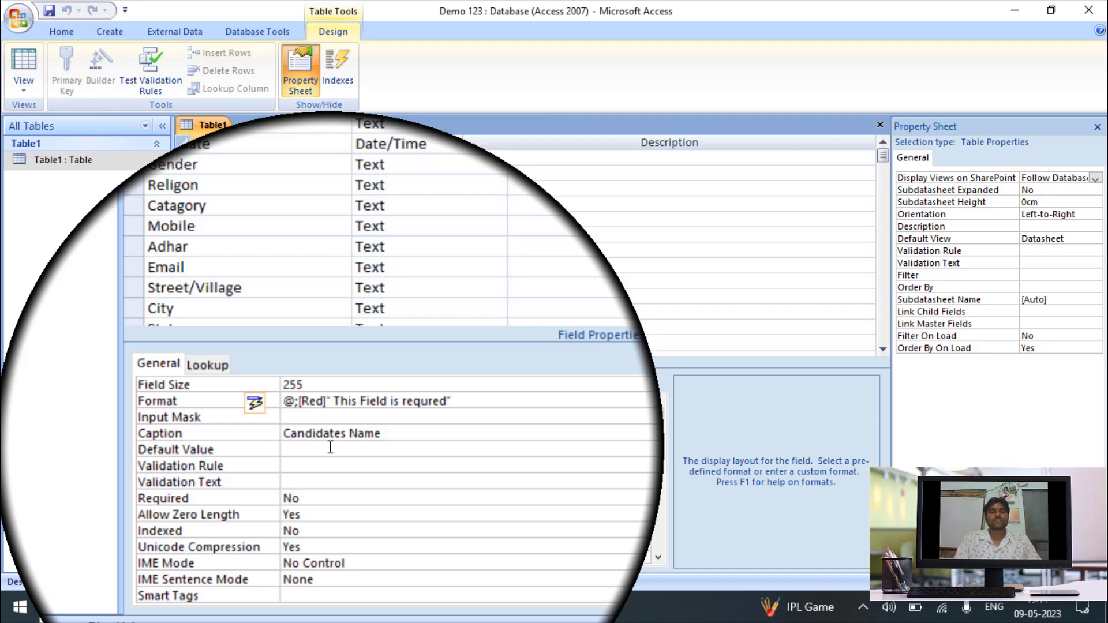
Step: Show Table1 in Datasheet View and enter a candidate's full name in the new record's Candidates Name field
click(26, 92)
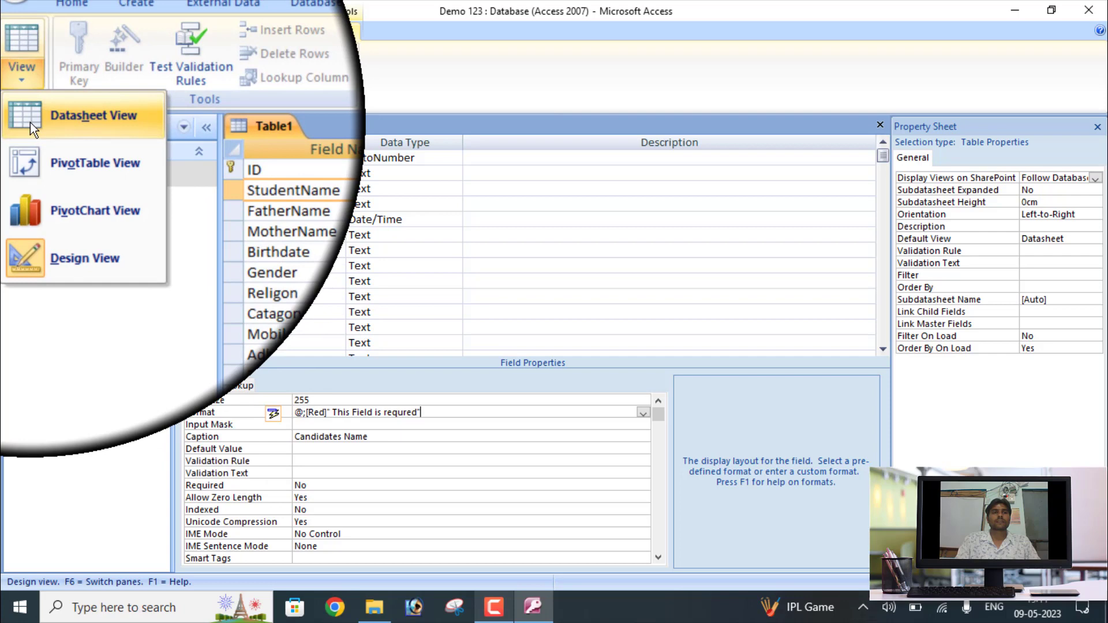
click(69, 121)
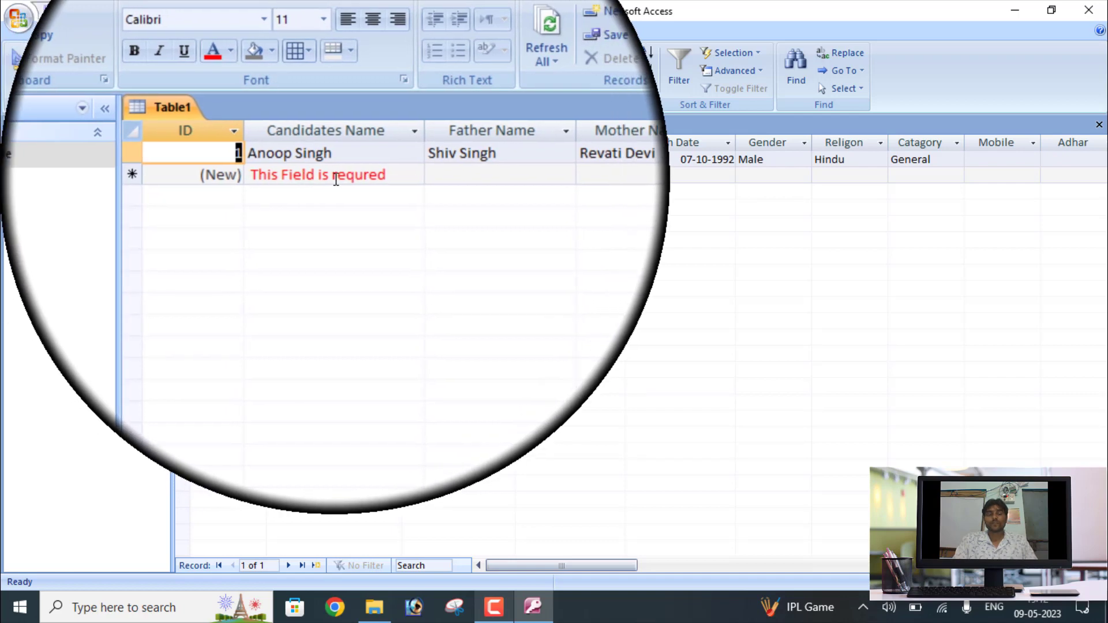
click(286, 176)
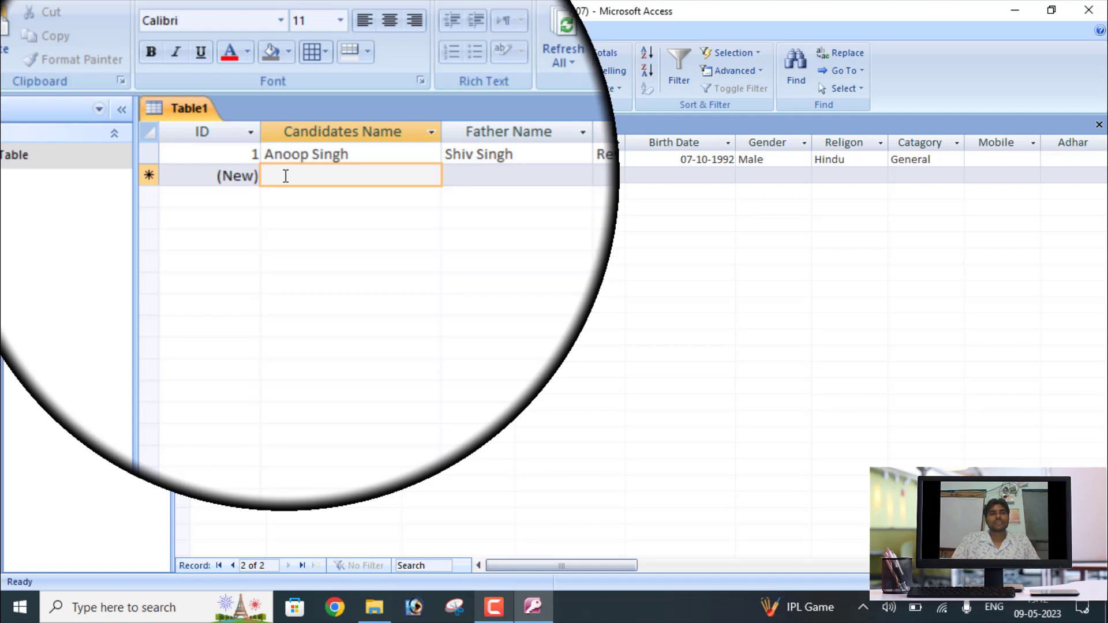
text(R)
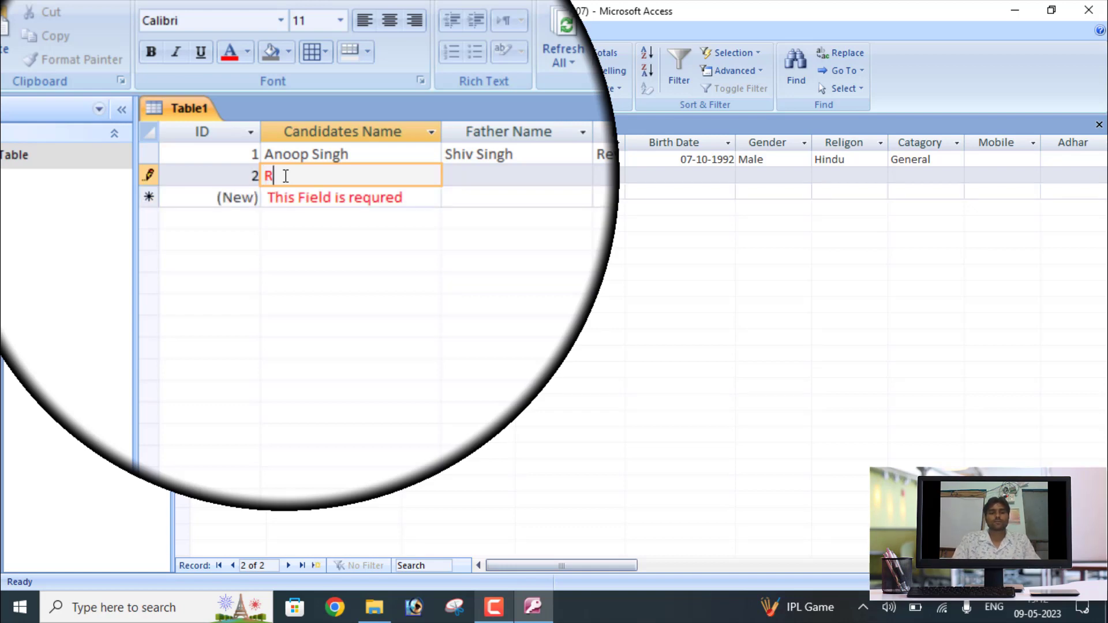
text(ahul Singh)
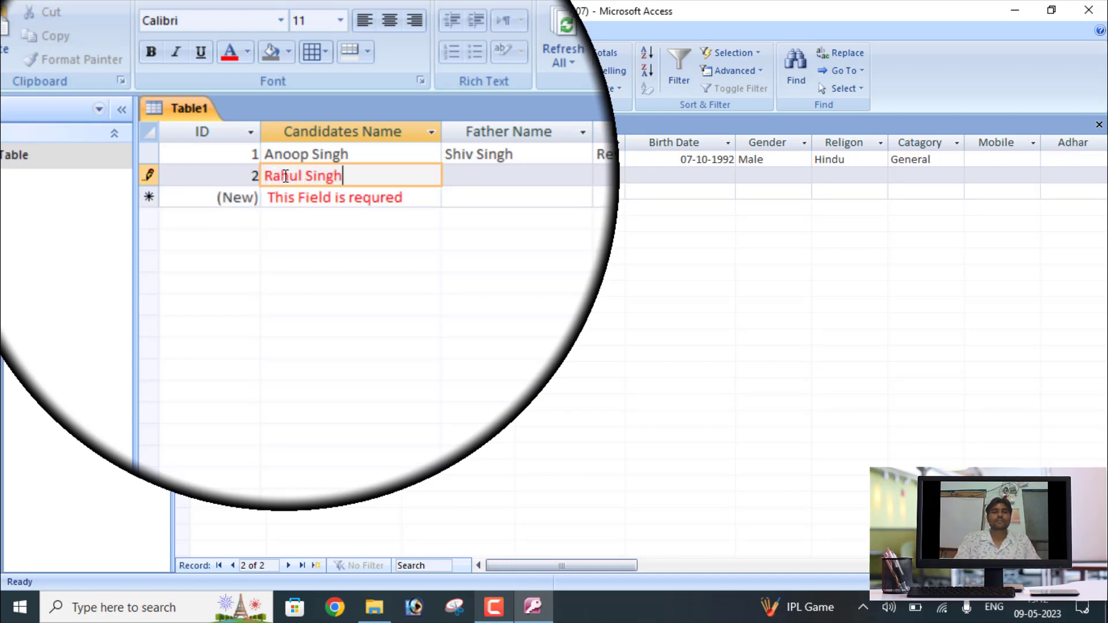
key(Tab)
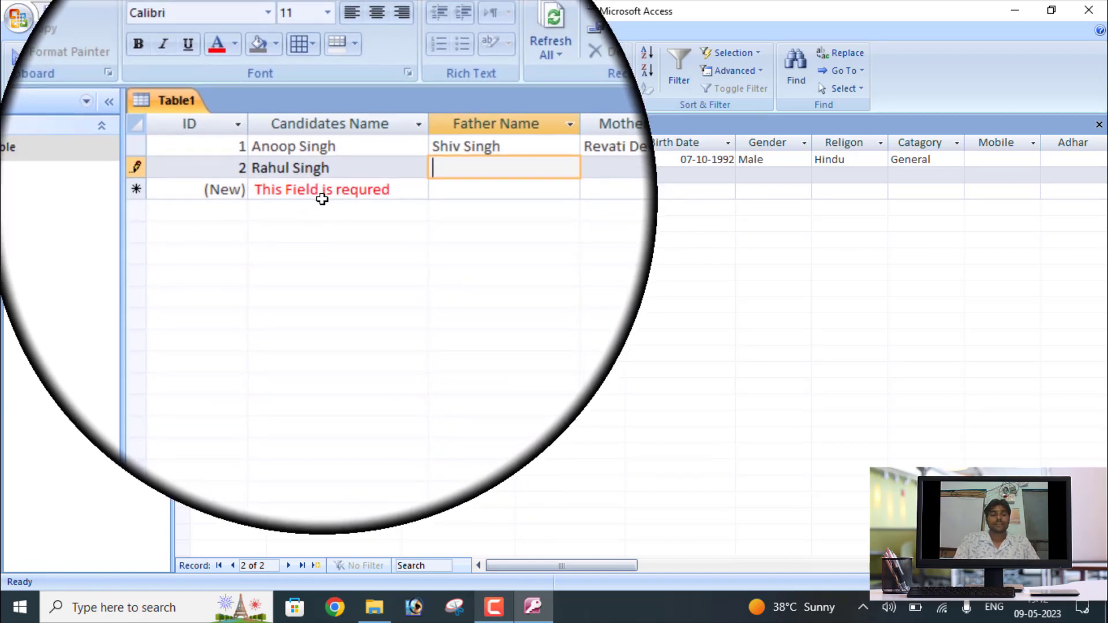
Step: Fill the second record's Father Name with "huhj" and Mother Name with "gjhg"
text(huhj)
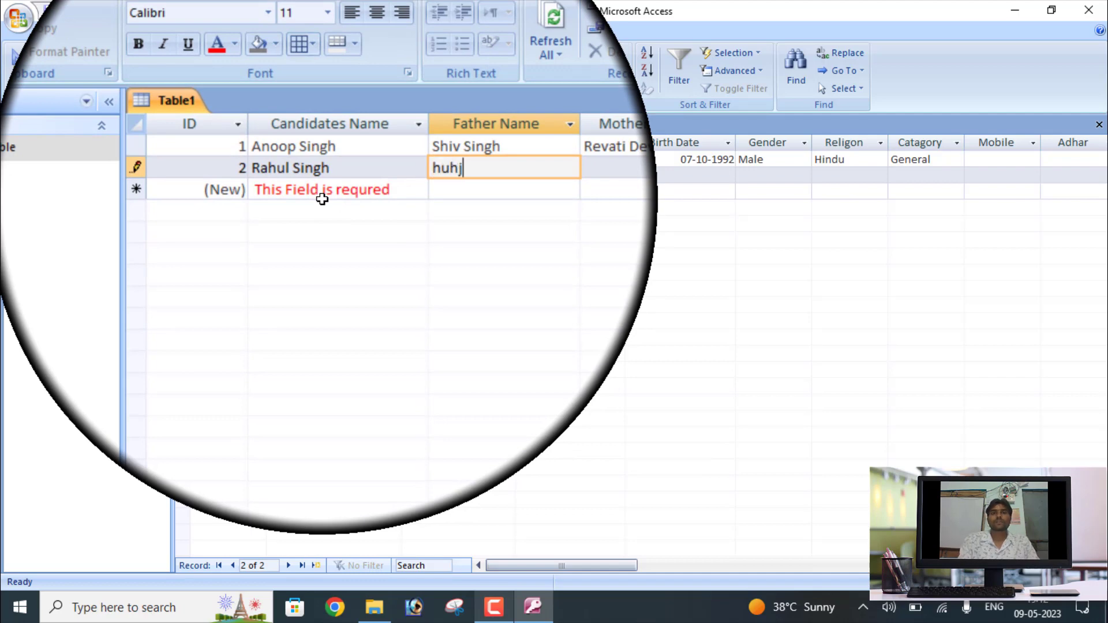
key(Tab)
text(gjhg)
key(Tab)
Step: Leave the second record's remaining fields blank and advance to the Candidates Name field of the next new record
key(Tab)
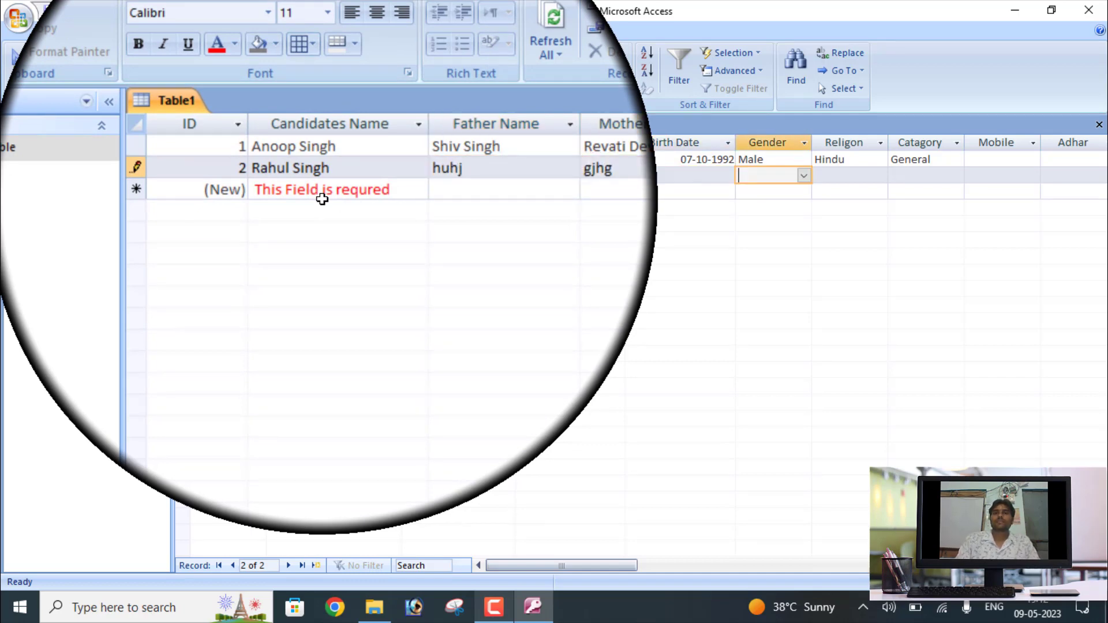
key(Tab)
key(Tab)
key(Tab)
key(Tab)
key(Tab)
key(Tab)
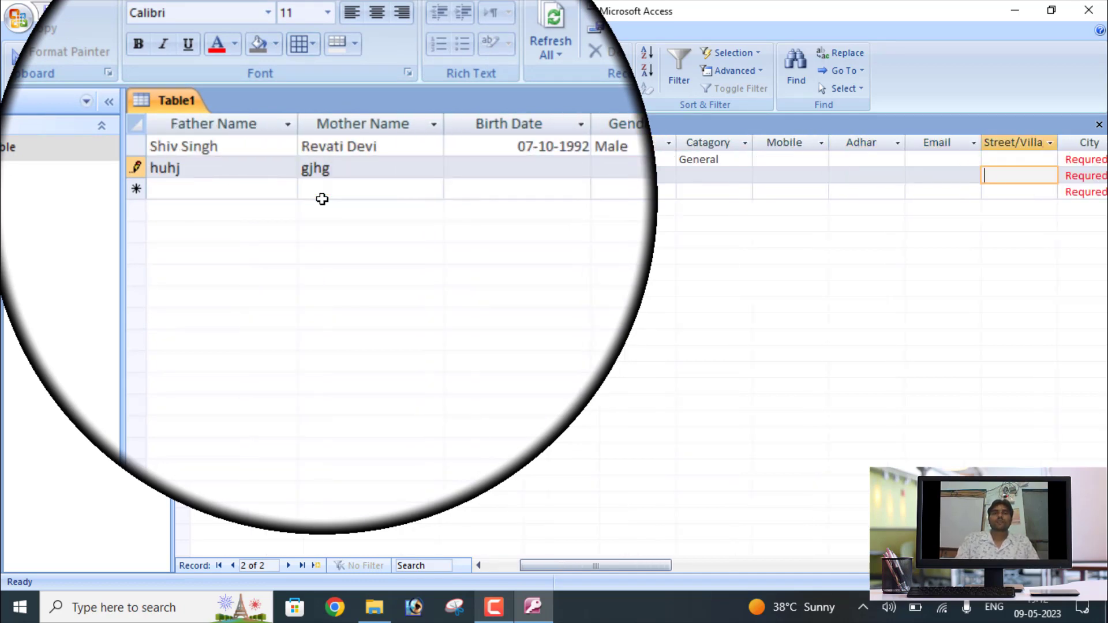
key(Tab)
key(Tab)
key(Tab)
key(Tab)
key(Tab)
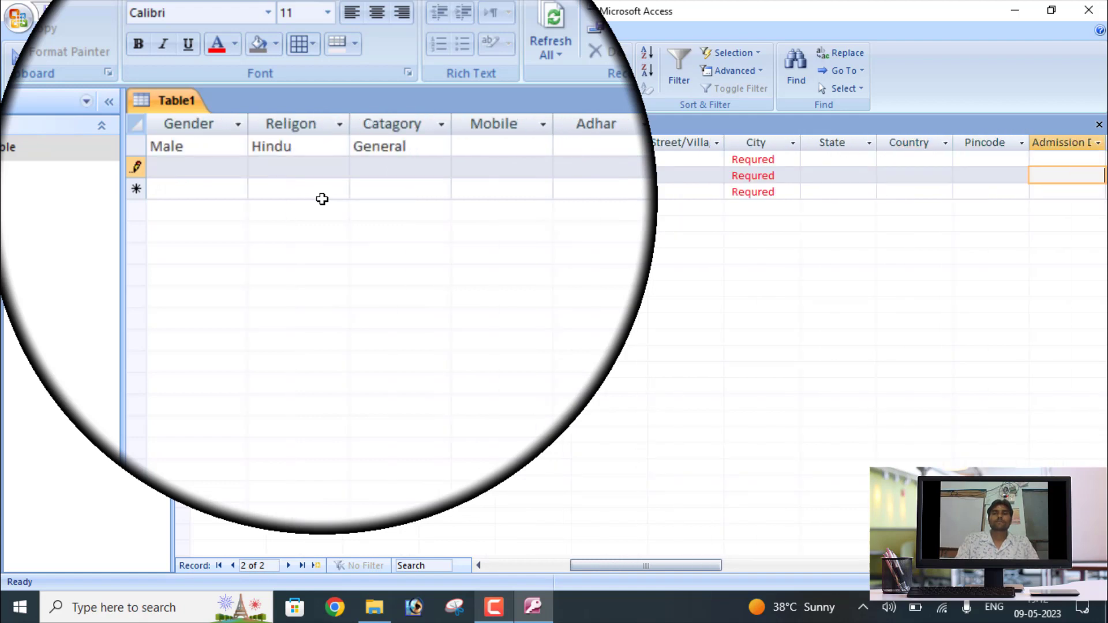
key(Tab)
key(Tab)
key(Tab)
key(Tab)
key(Tab)
key(Tab)
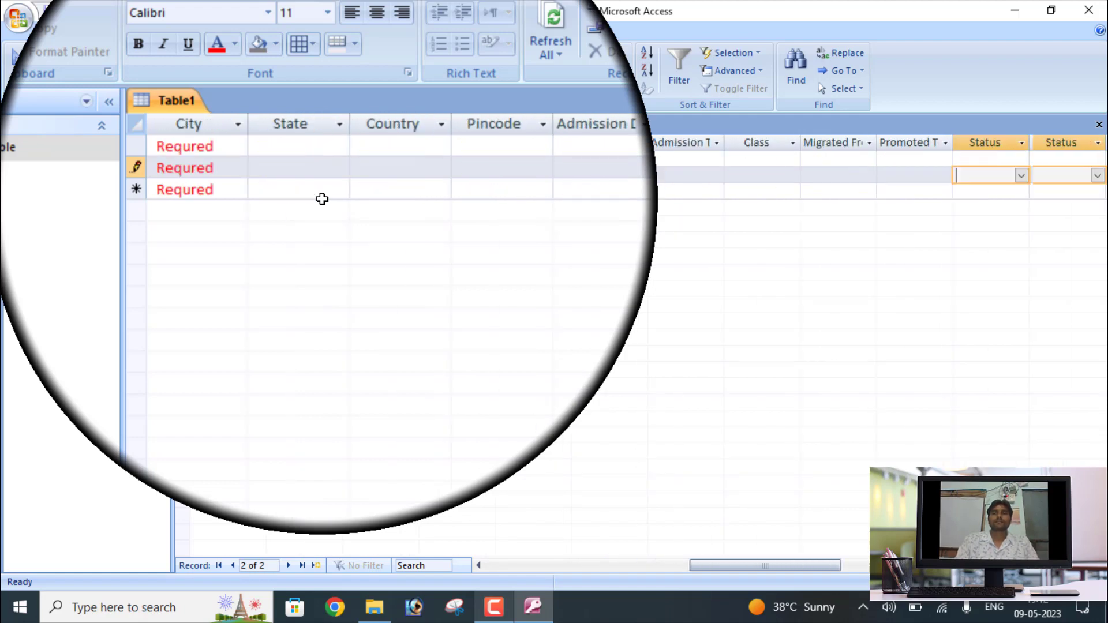
key(Tab)
key(Tab)
key(Tab)
key(Tab)
key(Tab)
key(Tab)
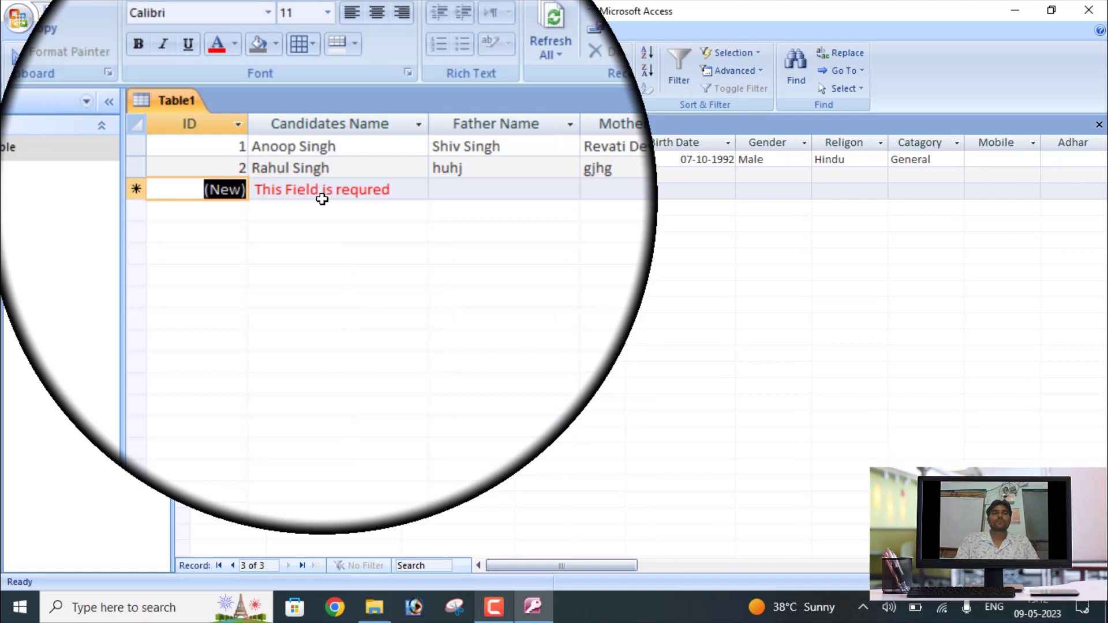
key(Tab)
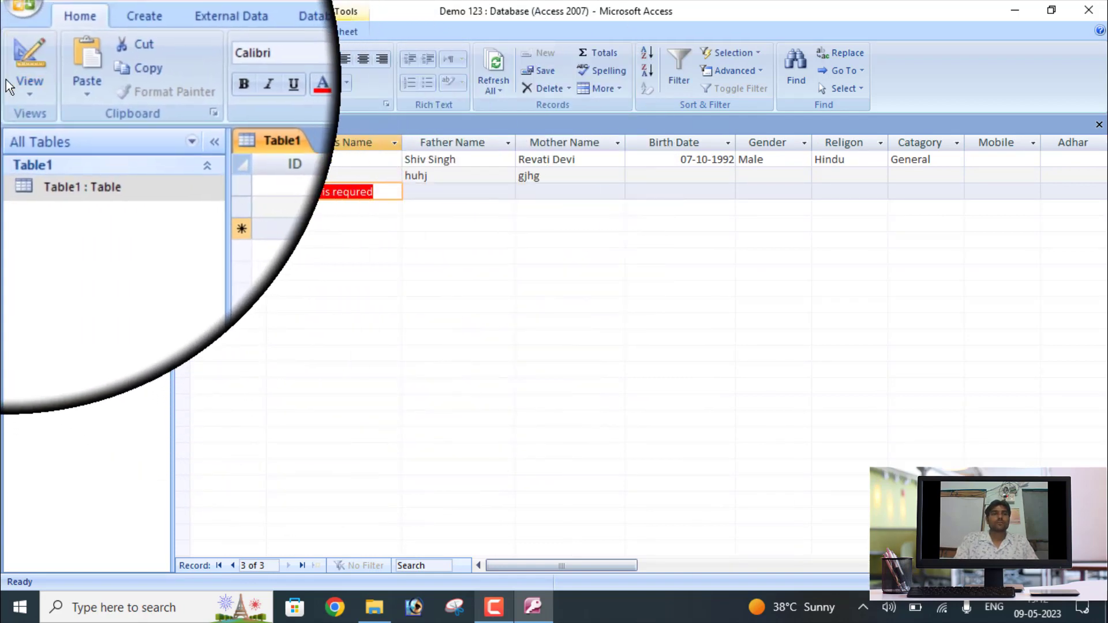
Step: In Design View, set the StudentName field's Required property to Yes and save the table, testing existing data against the new rule
click(14, 84)
click(75, 220)
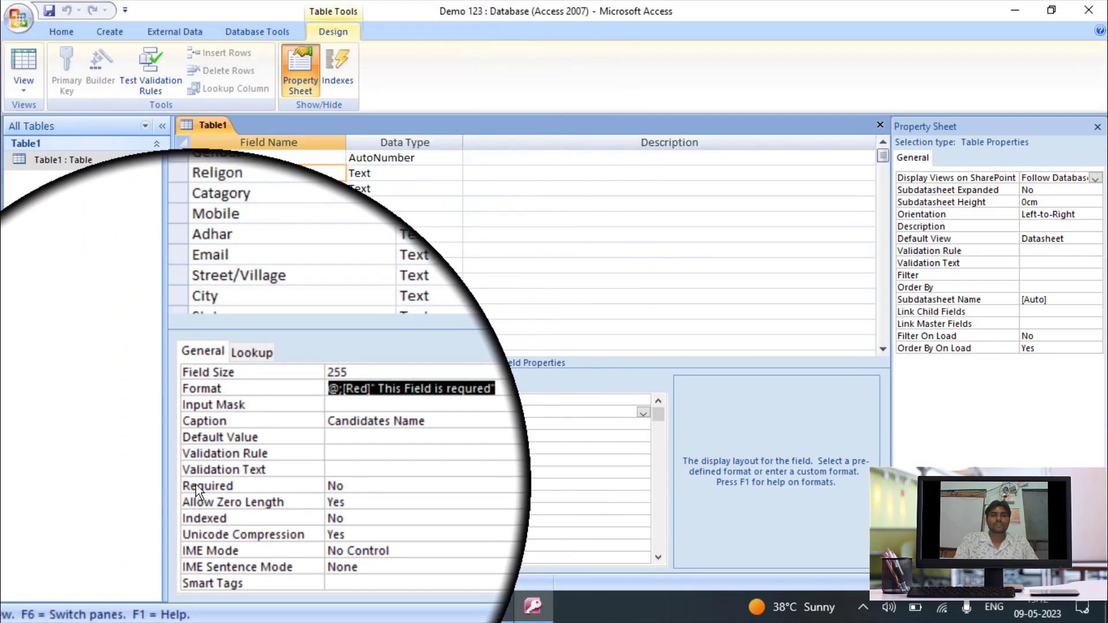
double_click(289, 486)
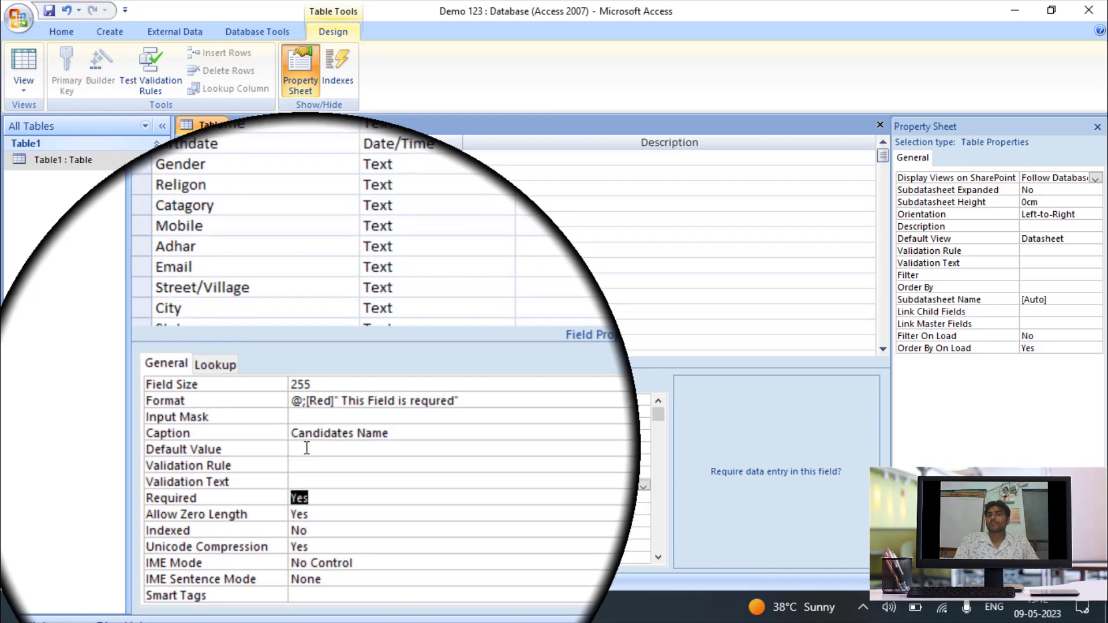
click(257, 409)
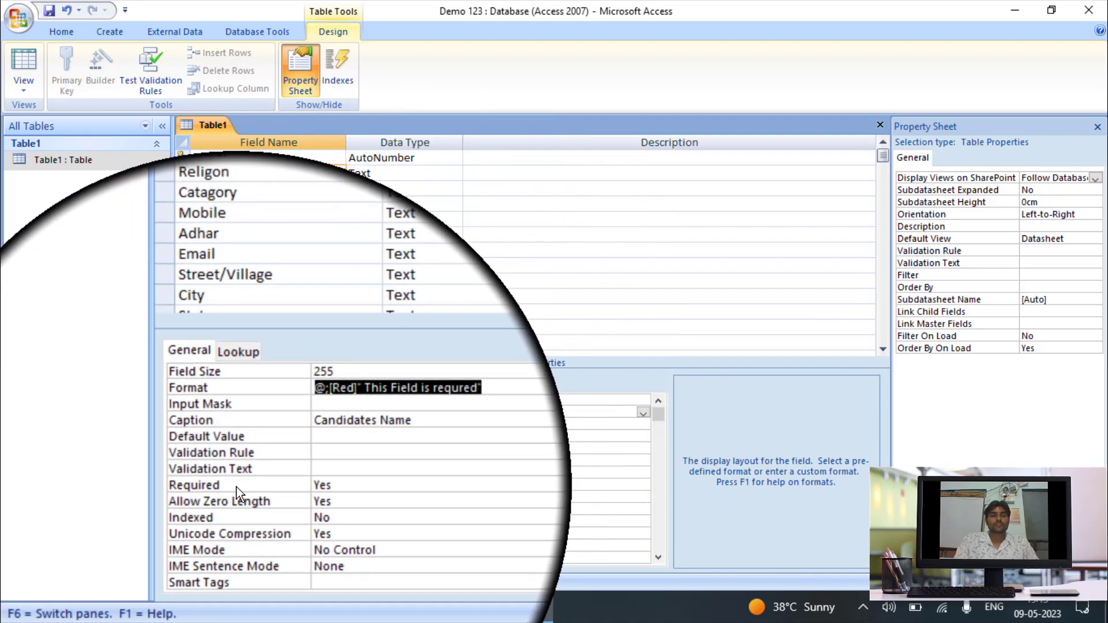
click(292, 486)
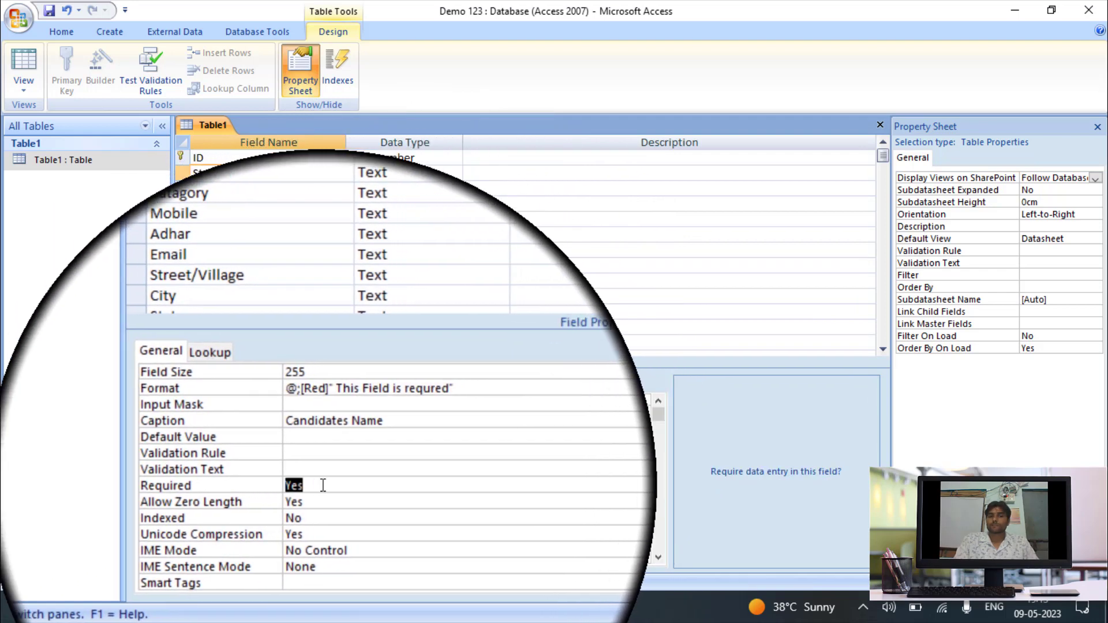
click(324, 485)
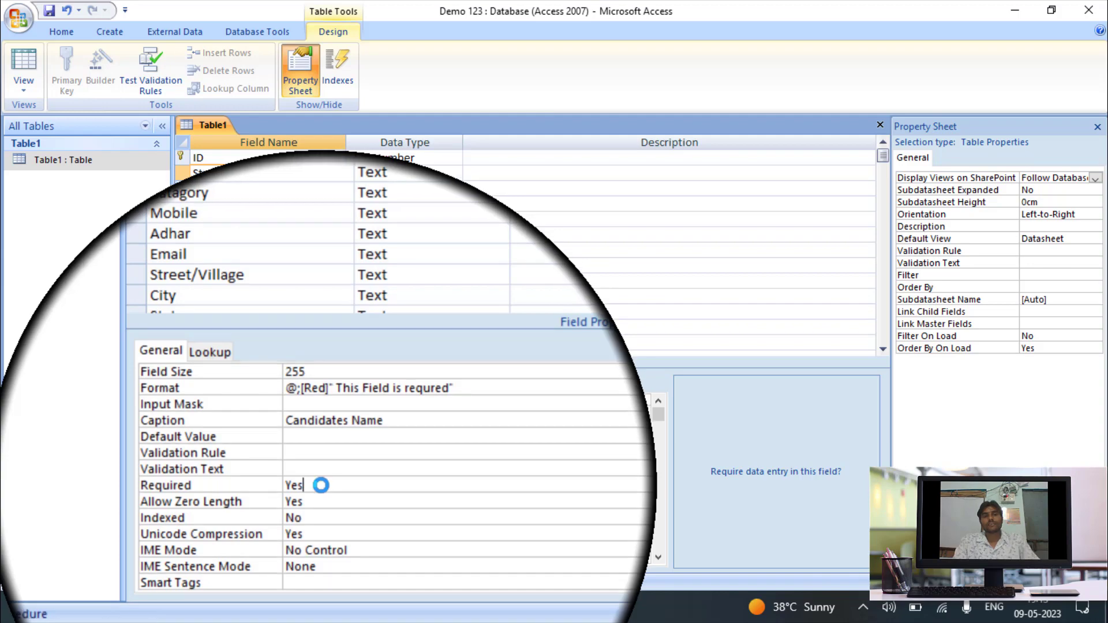
key(ctrl+s)
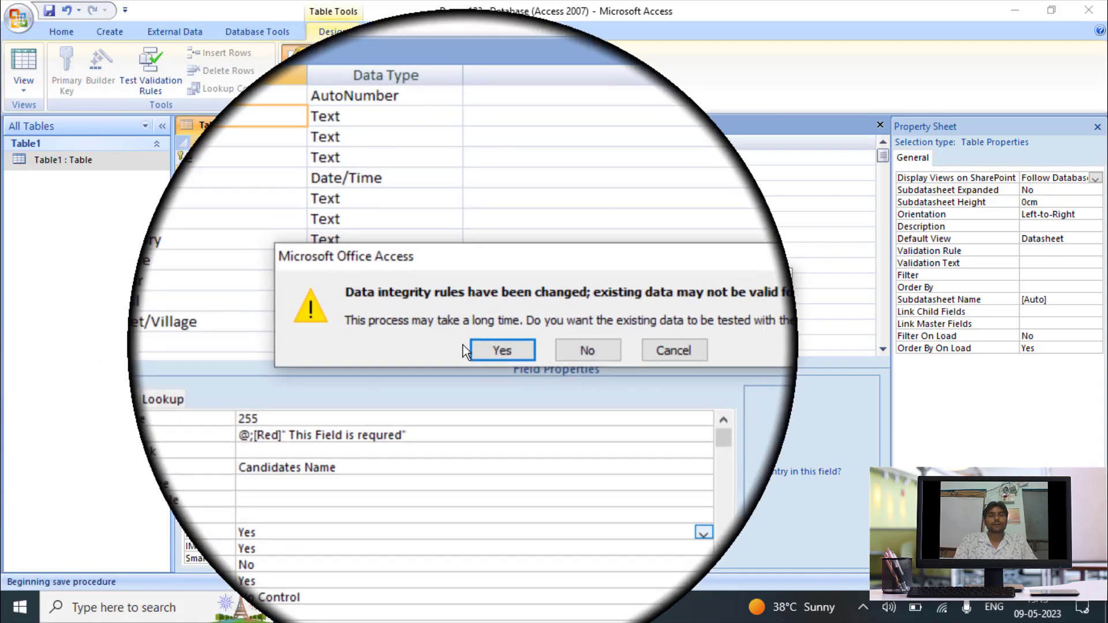
click(492, 349)
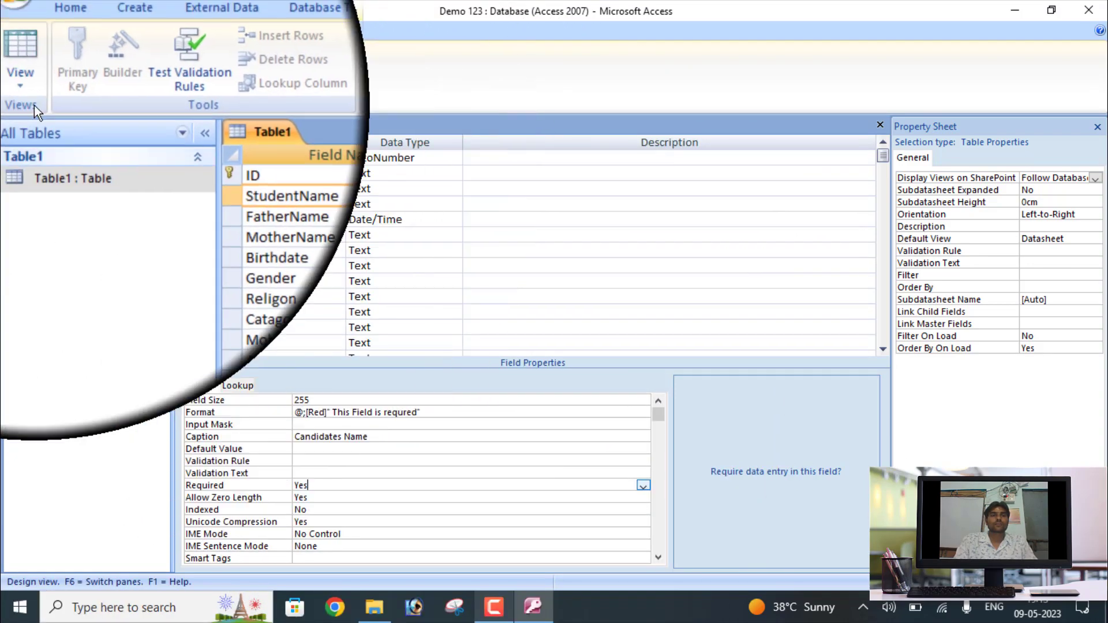
Step: In Datasheet View, enter "sjdhsjhs" as the new record's Father Name and try to leave the record with Candidates Name empty
click(16, 57)
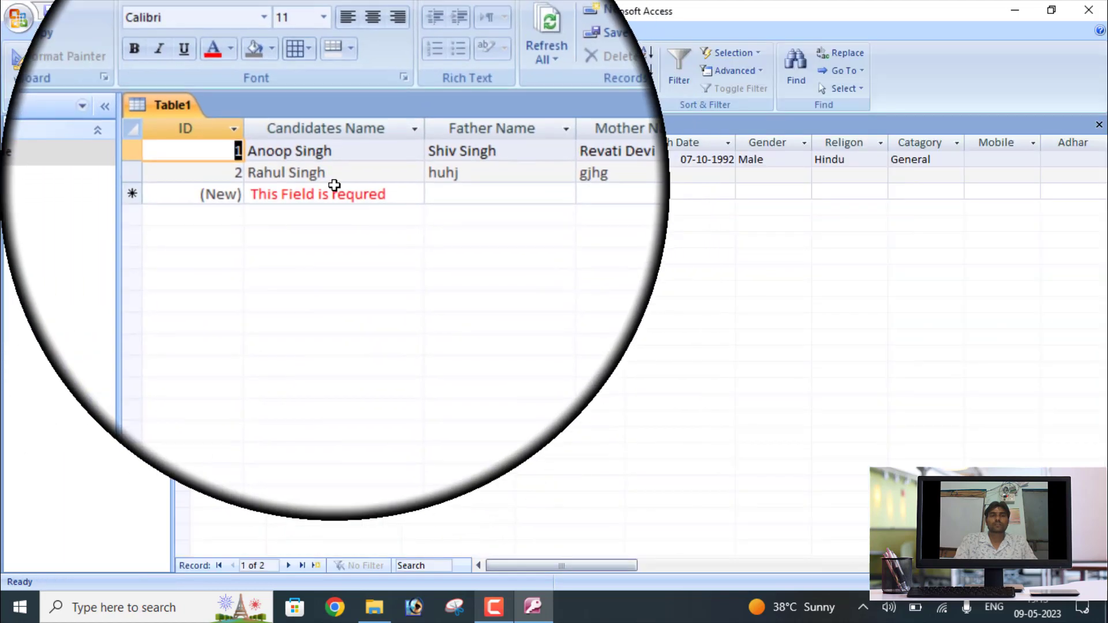
click(336, 193)
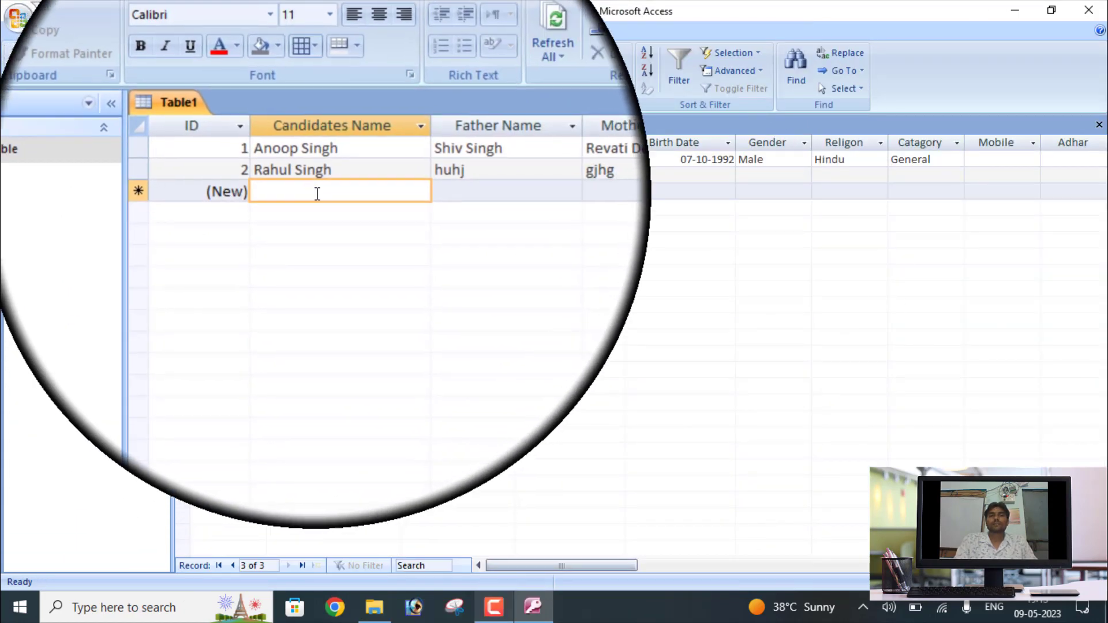
click(417, 191)
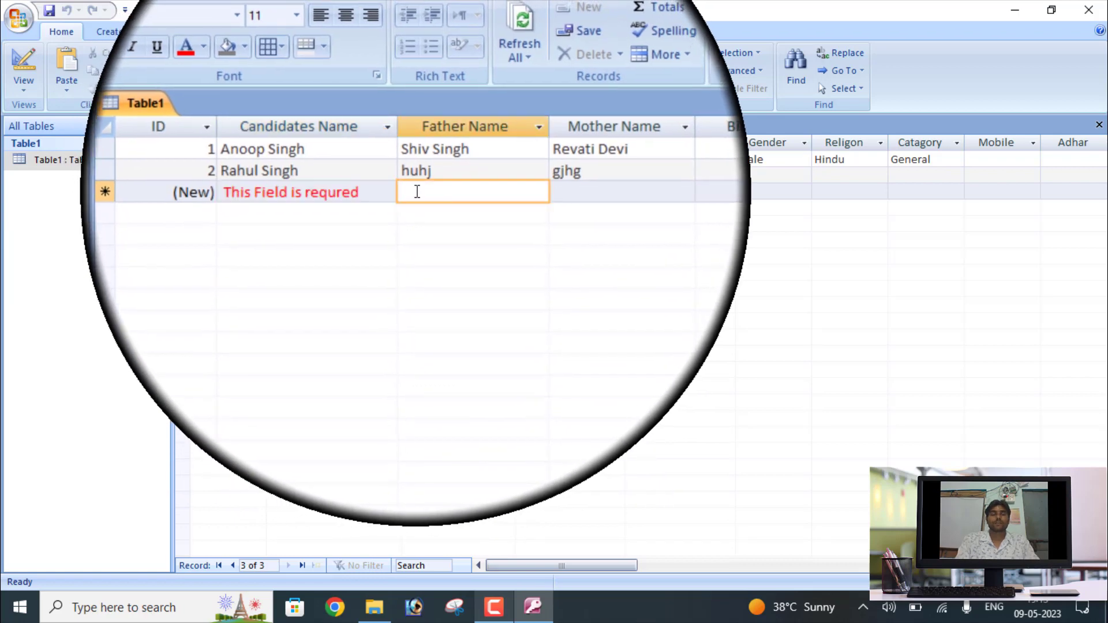
text(sjdhsjhs)
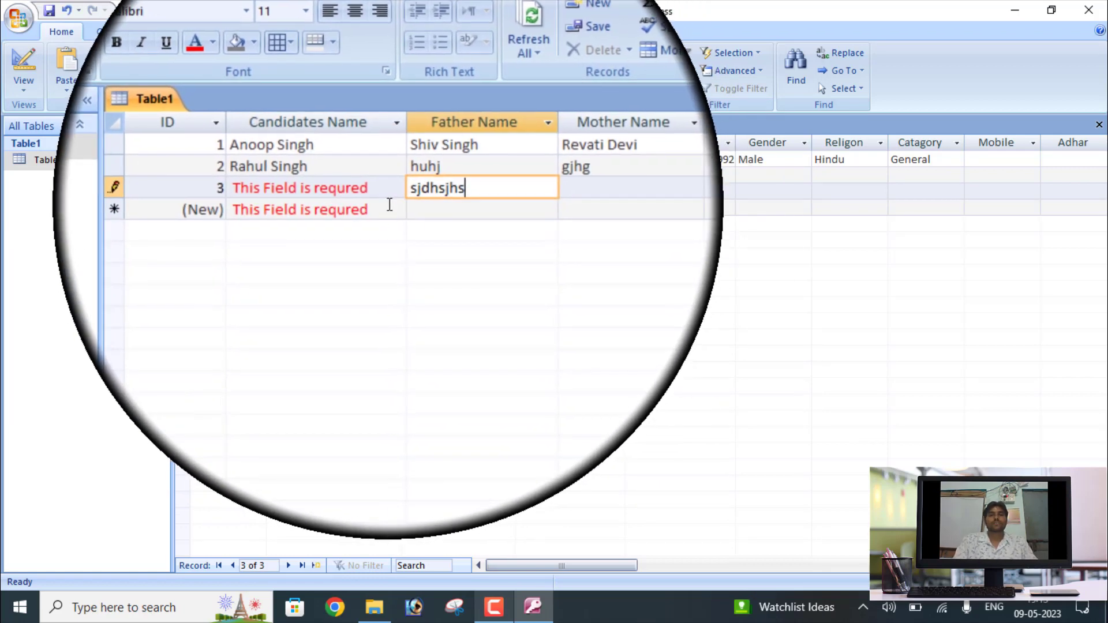
click(386, 206)
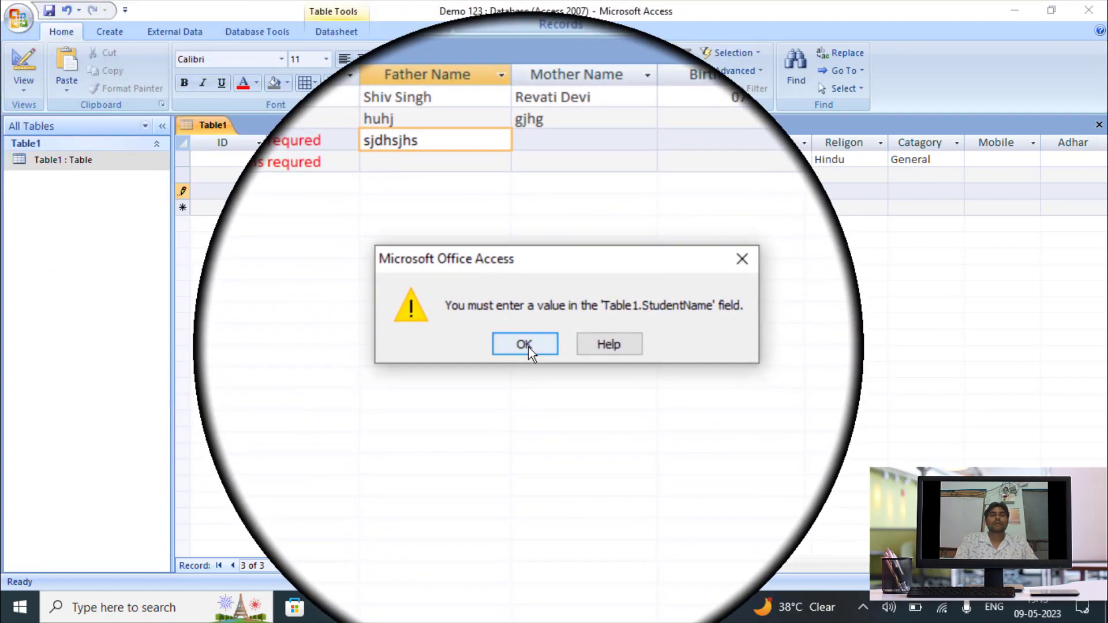
click(529, 348)
click(309, 198)
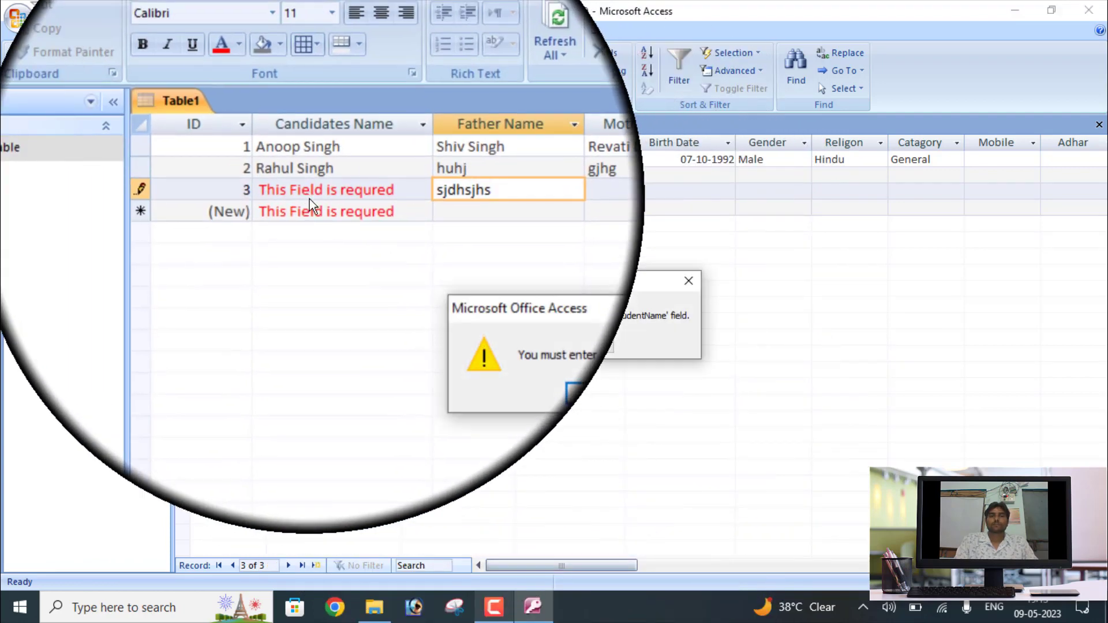
click(527, 346)
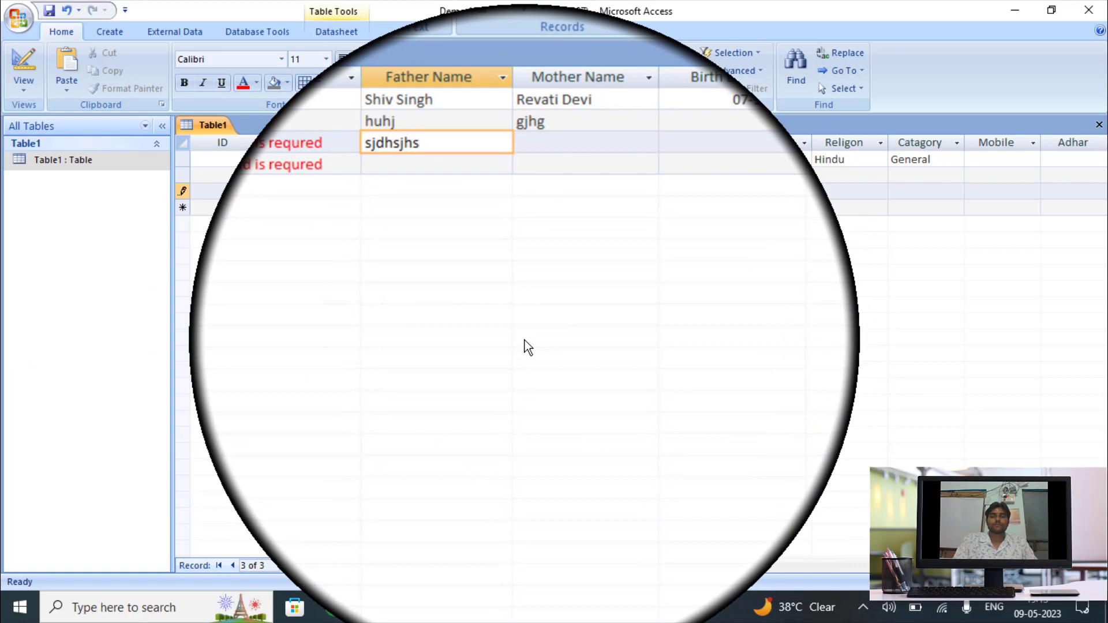
Step: Fill the third record's Candidates Name with "jshdjsh" and move on to the next new record
key(Tab)
key(shift+Tab)
key(shift+Tab)
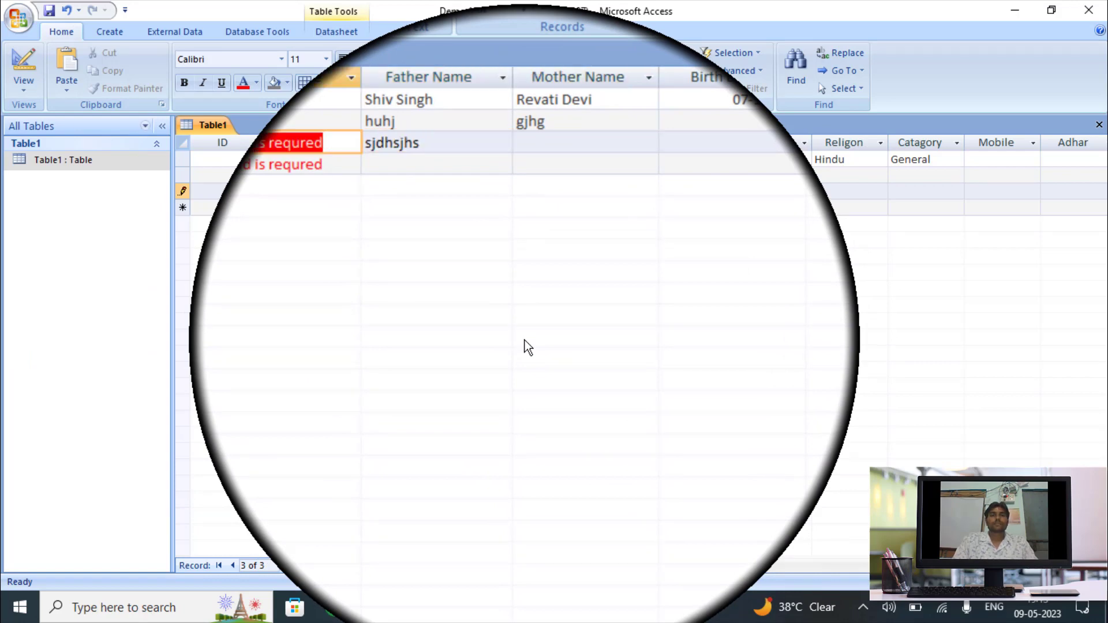
text(jshdjsh)
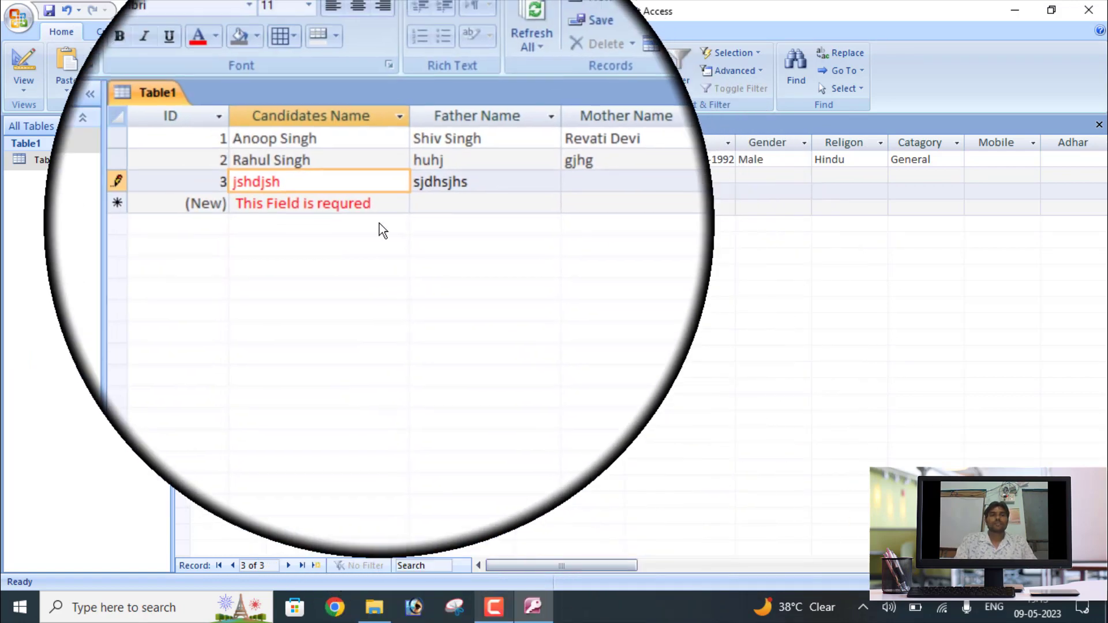
click(364, 208)
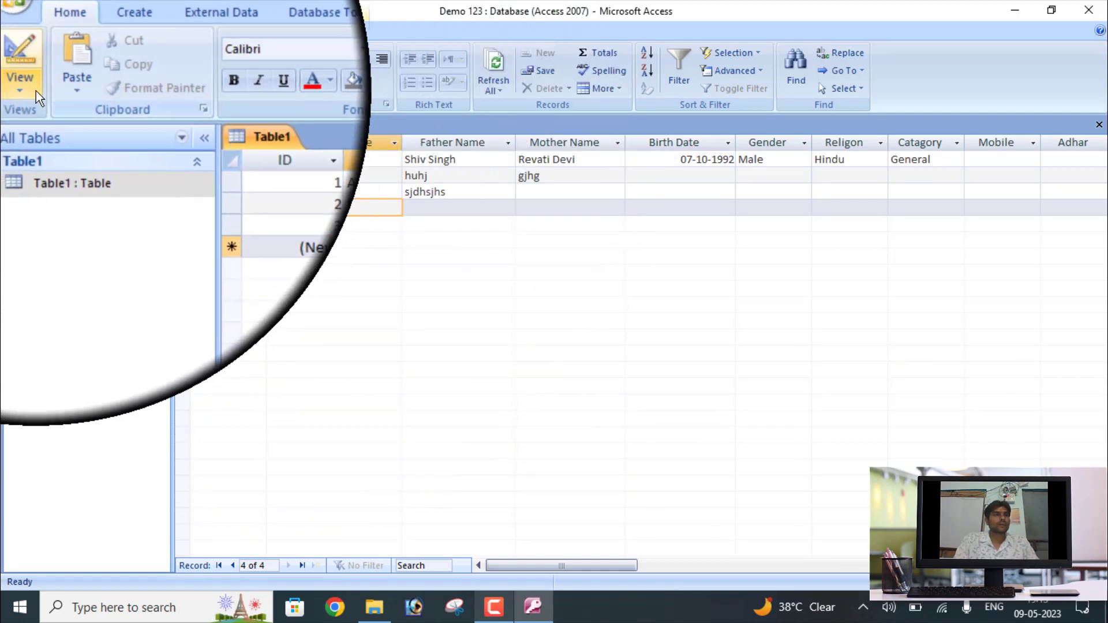
Step: Return to Design View and clear the City field's Format property
click(22, 72)
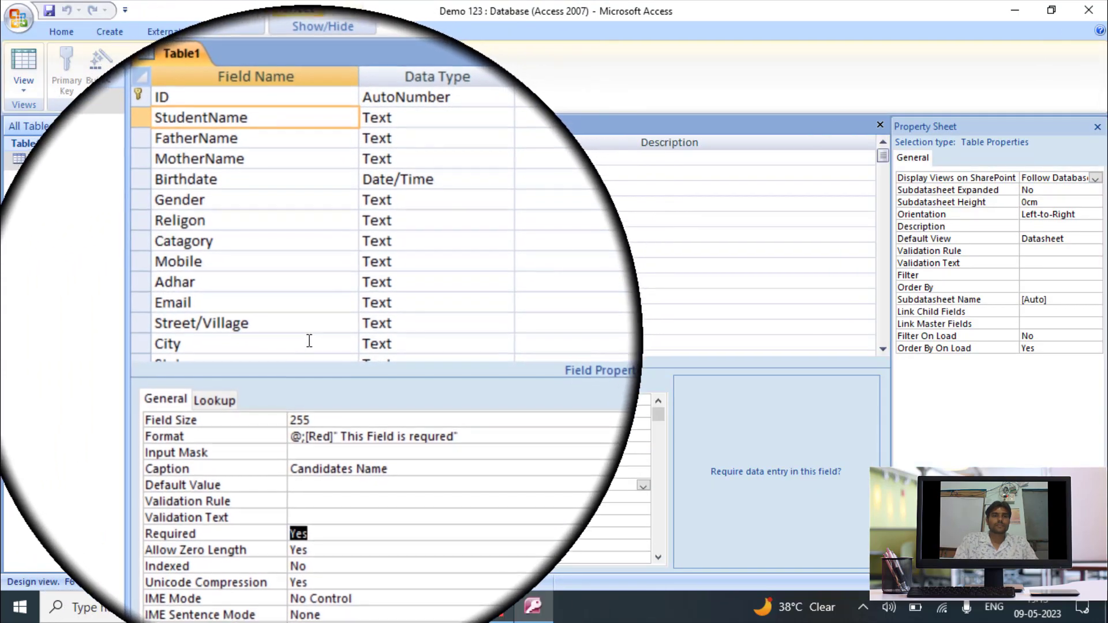
click(332, 340)
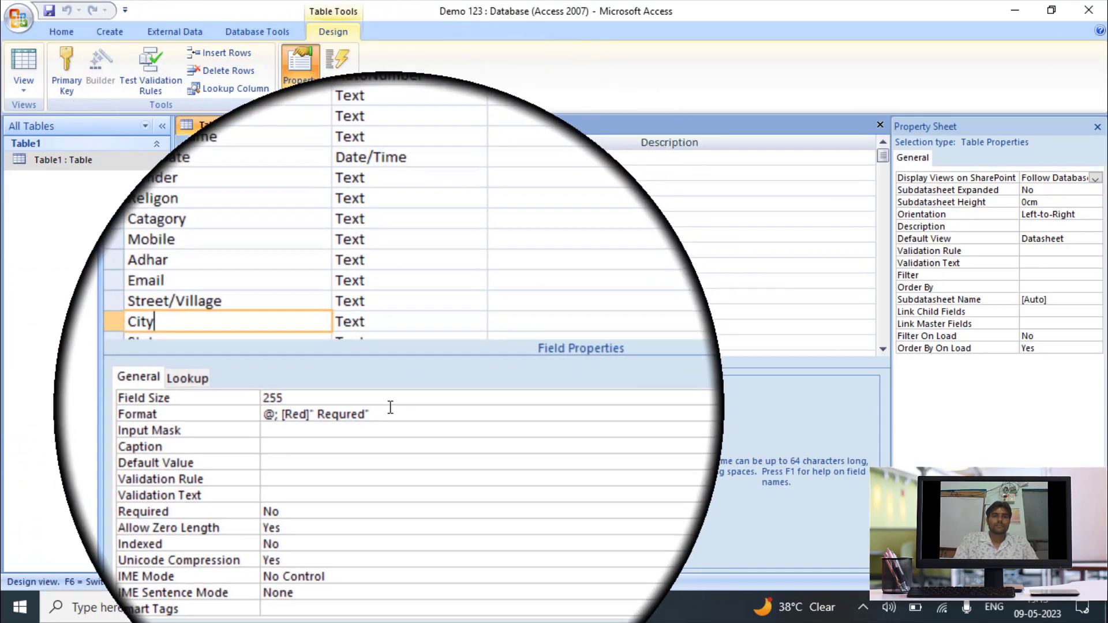
click(215, 414)
key(Delete)
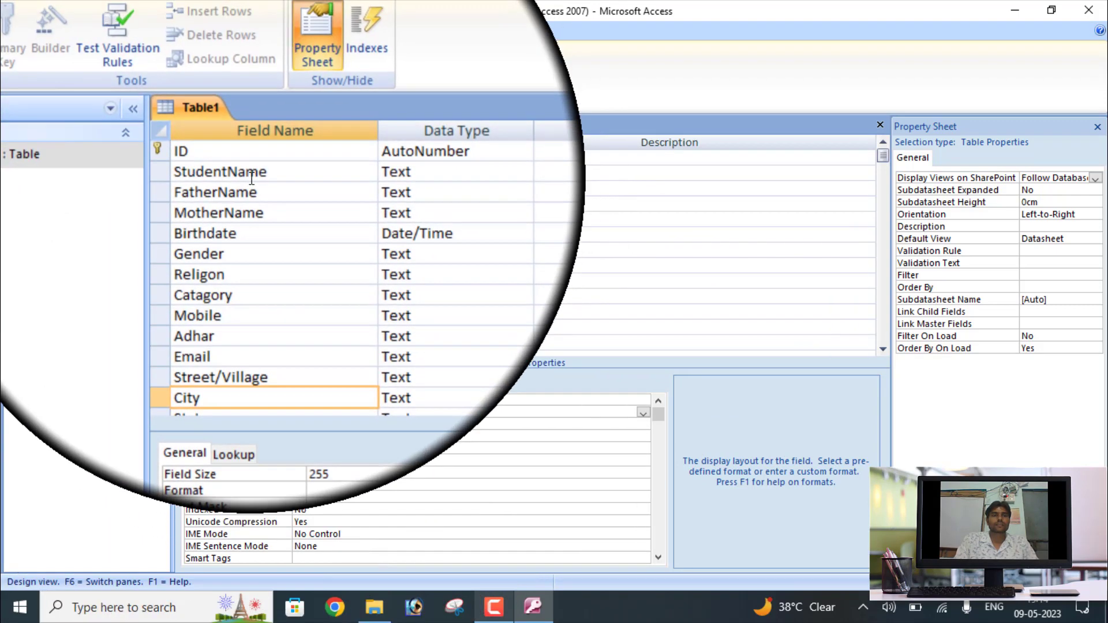
Step: Set the Email field's Format property to @; [Green]" This field is optional"
click(251, 189)
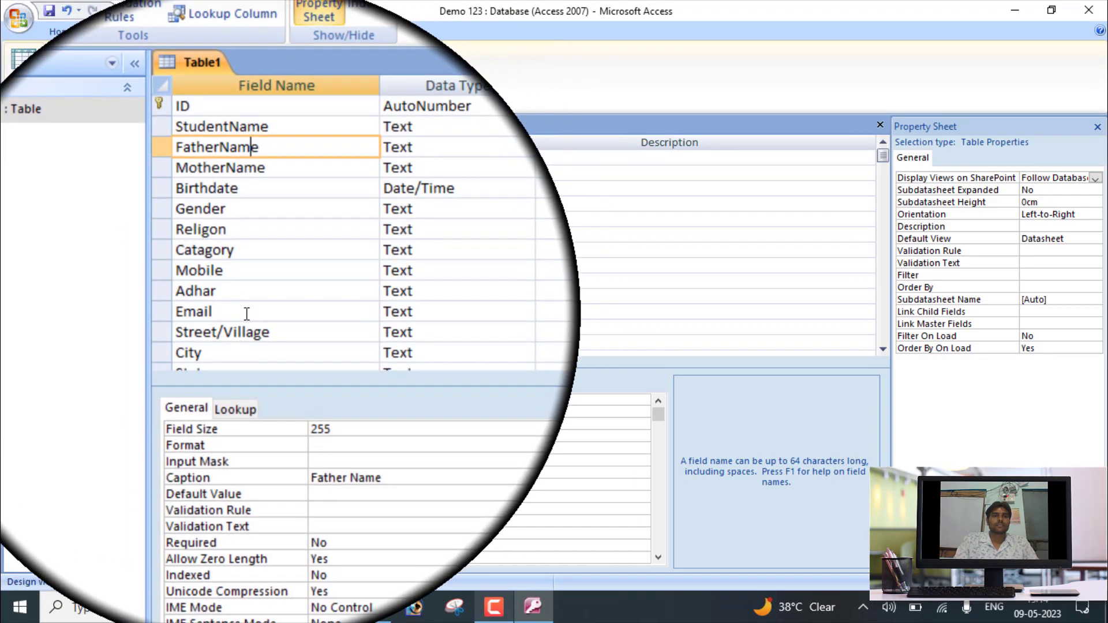
click(247, 329)
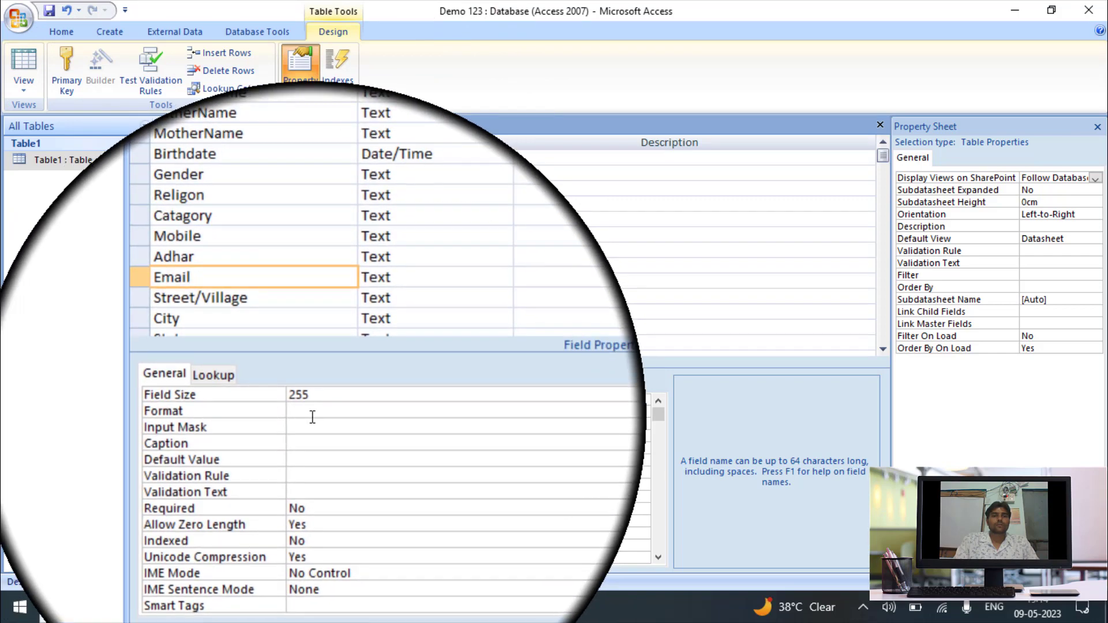
click(314, 416)
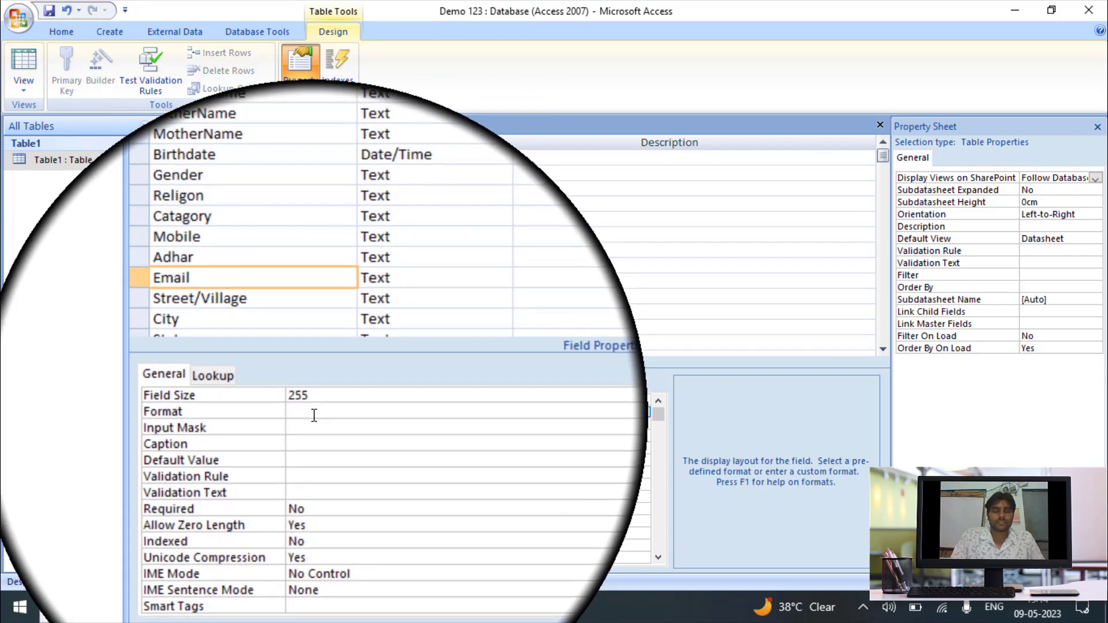
text(@)
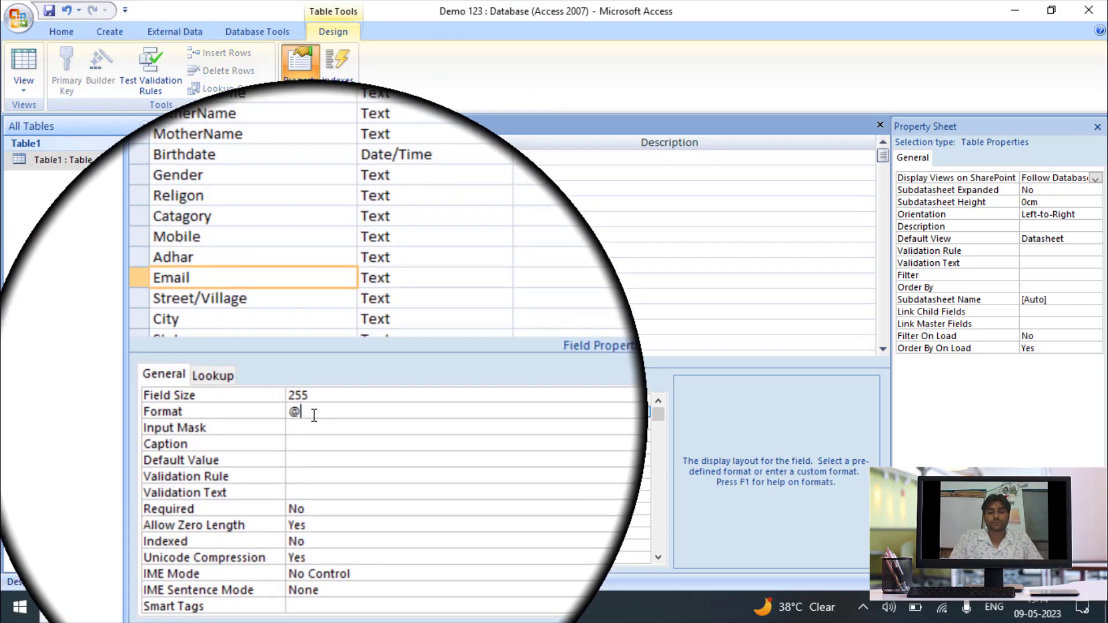
text(;)
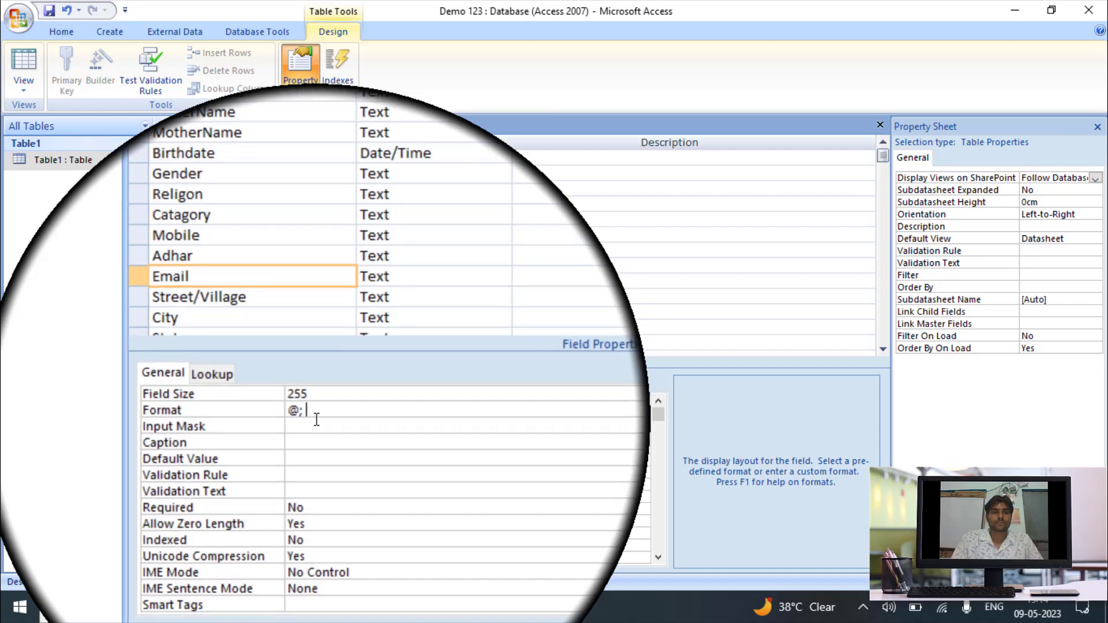
text( [Green] "Th)
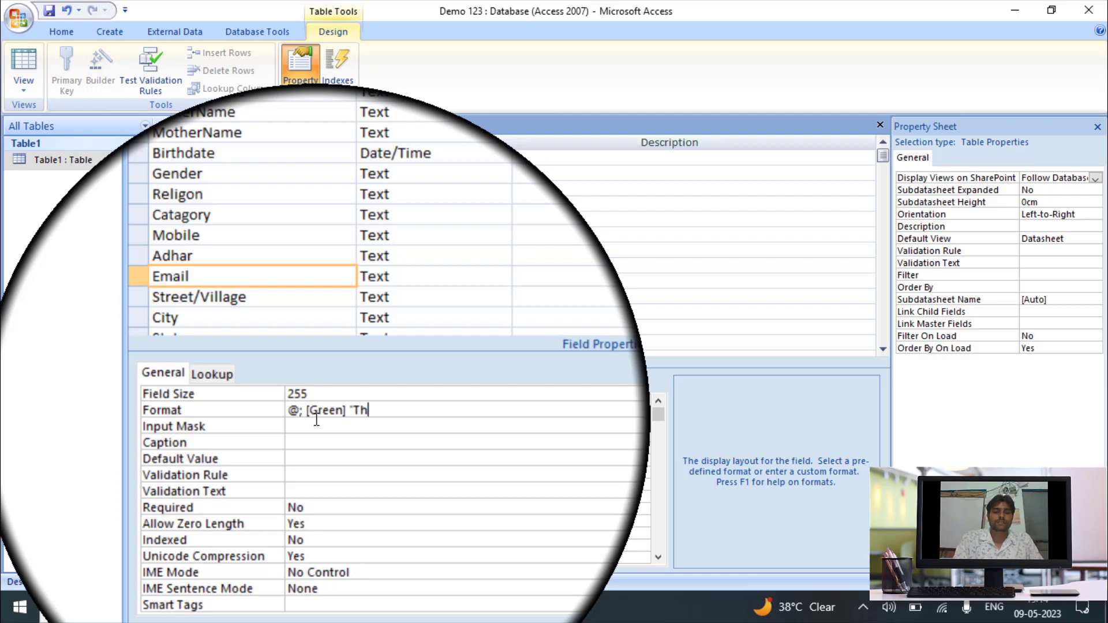
text(is field )
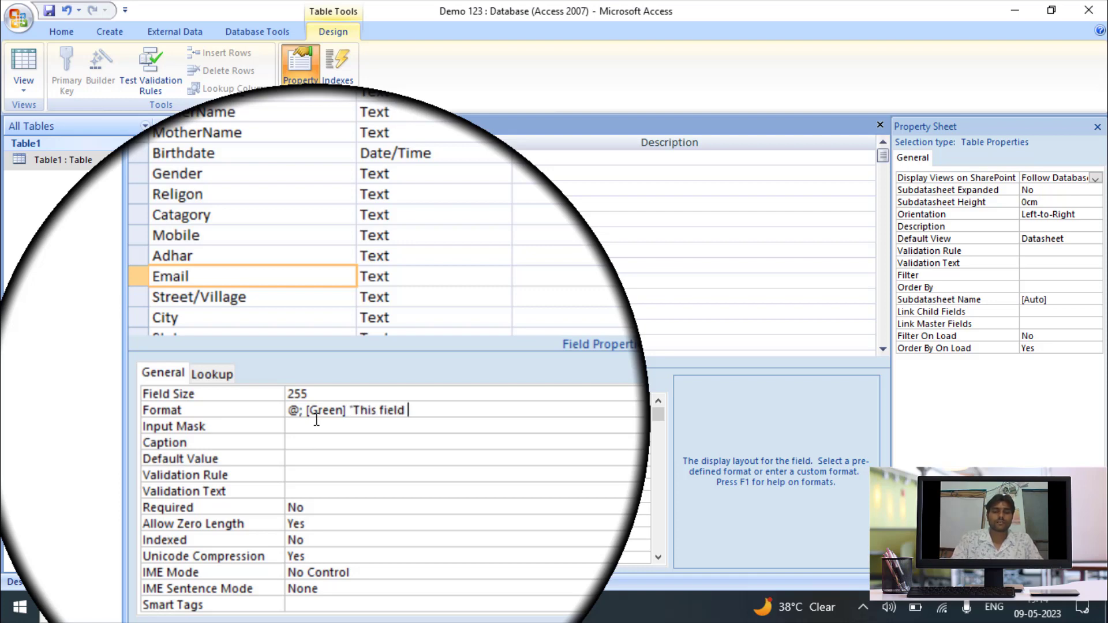
text(is optional")
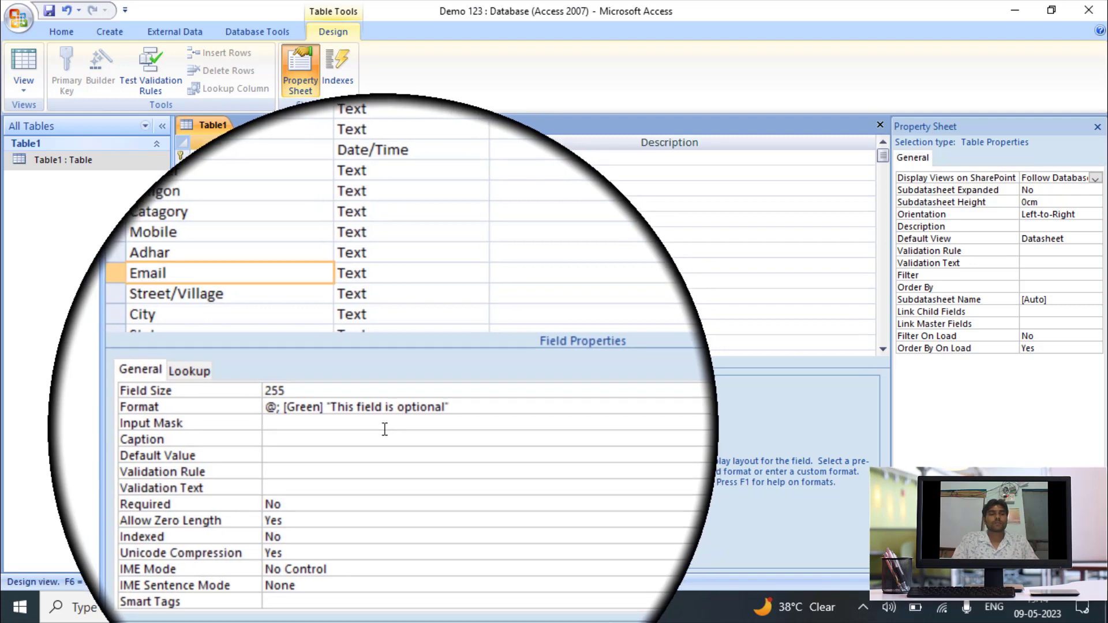
click(384, 428)
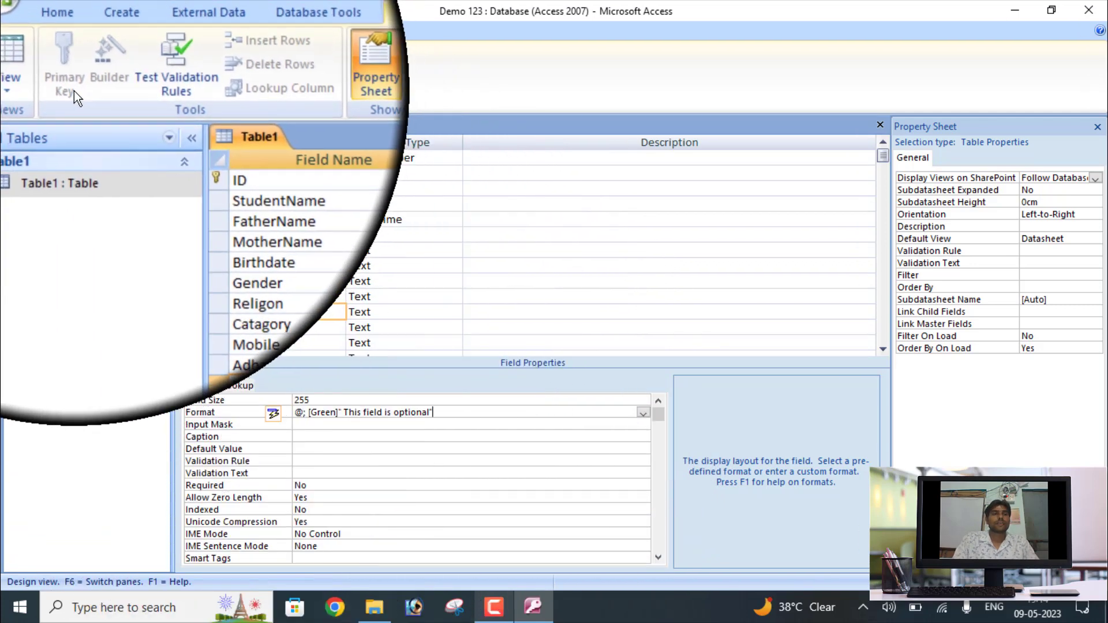
Step: Show Table1 in Datasheet View and widen the Email column to fit its full placeholder message
click(28, 77)
click(60, 116)
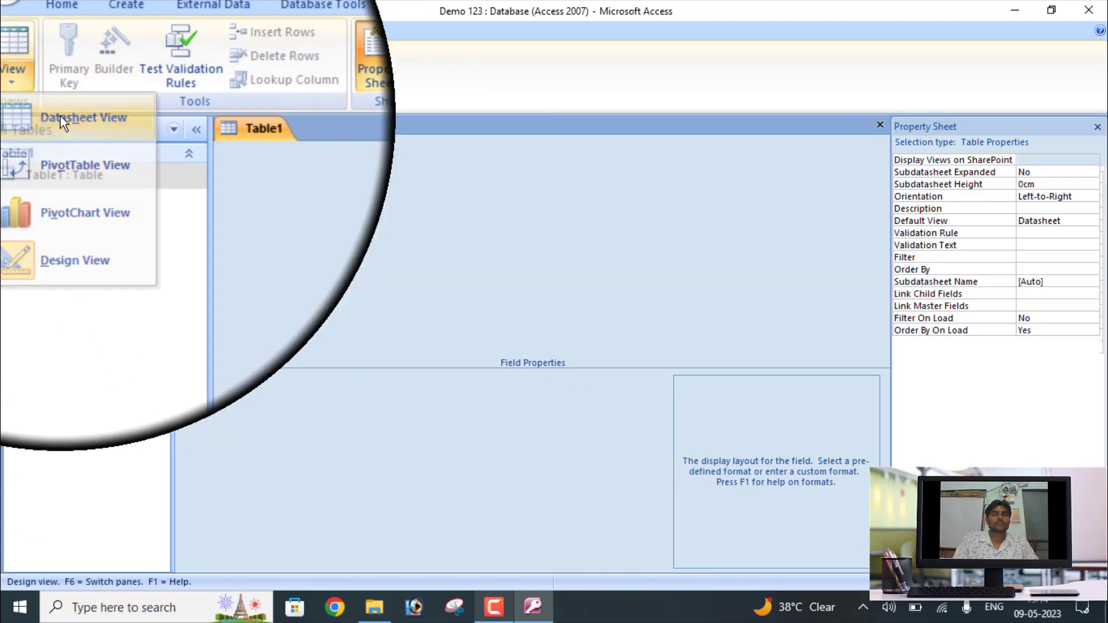
drag(506, 569, 579, 564)
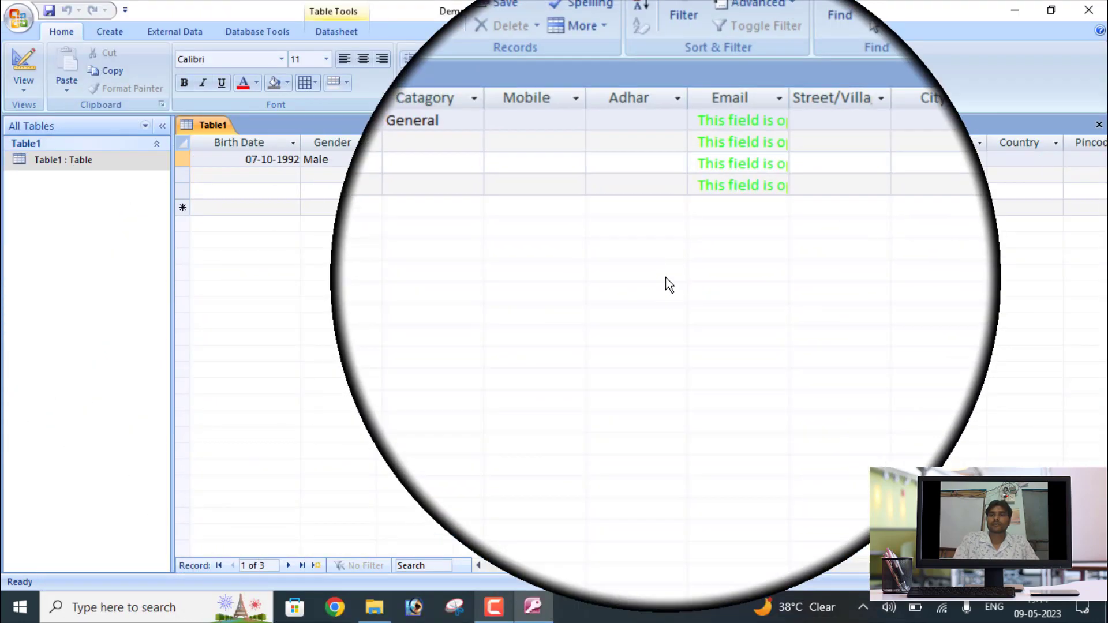
drag(823, 152, 851, 161)
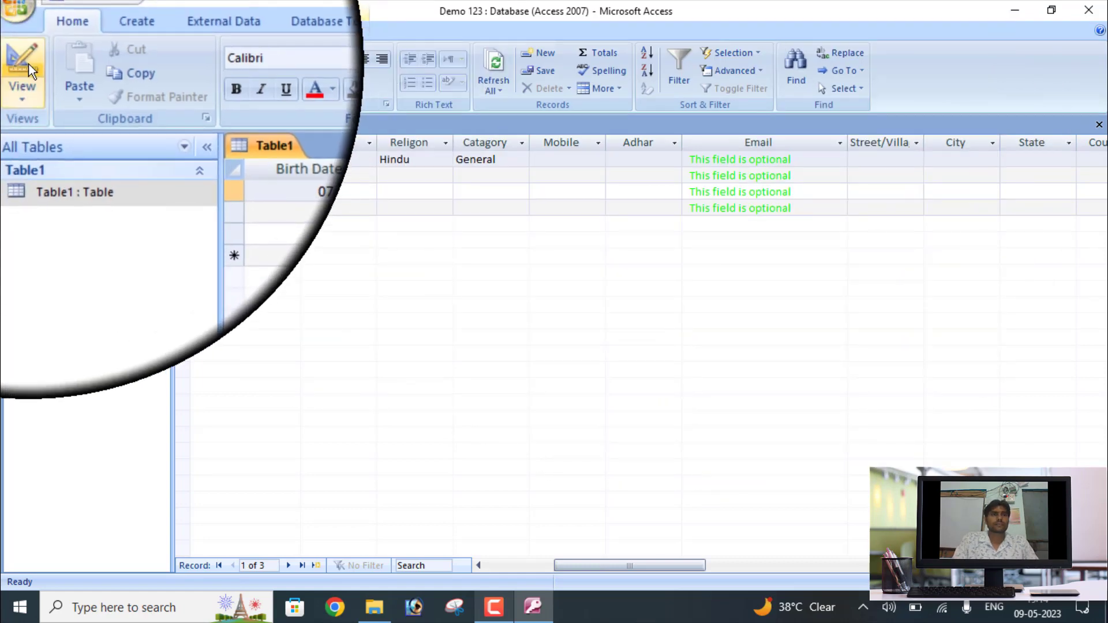
Step: Return to Design View and open the Birthdate field's Validation Rule property for editing
click(29, 63)
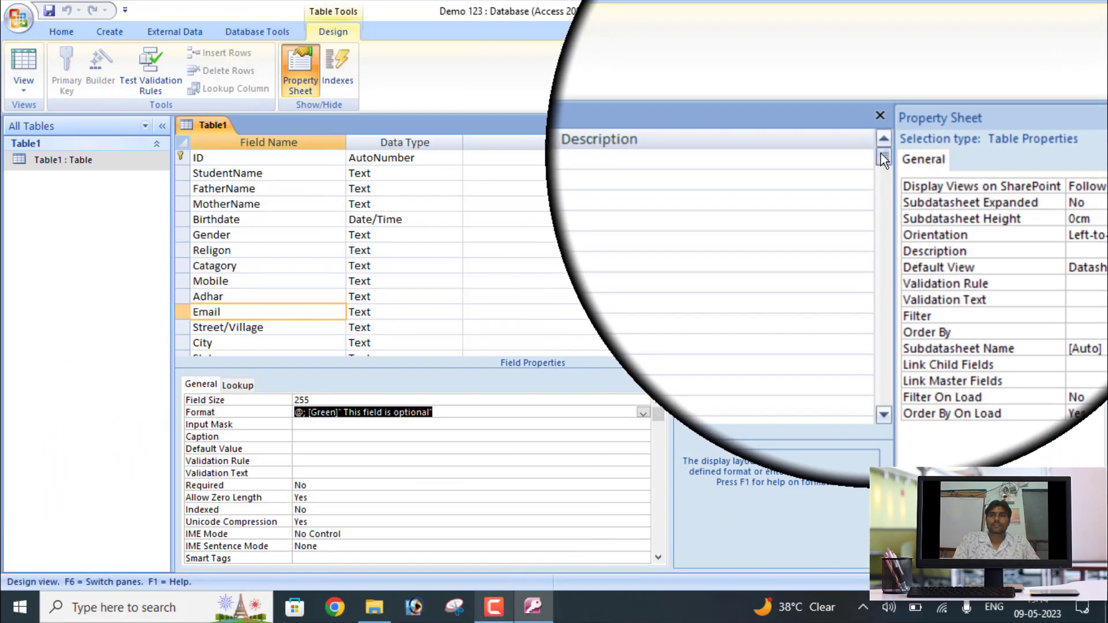
drag(881, 153, 888, 123)
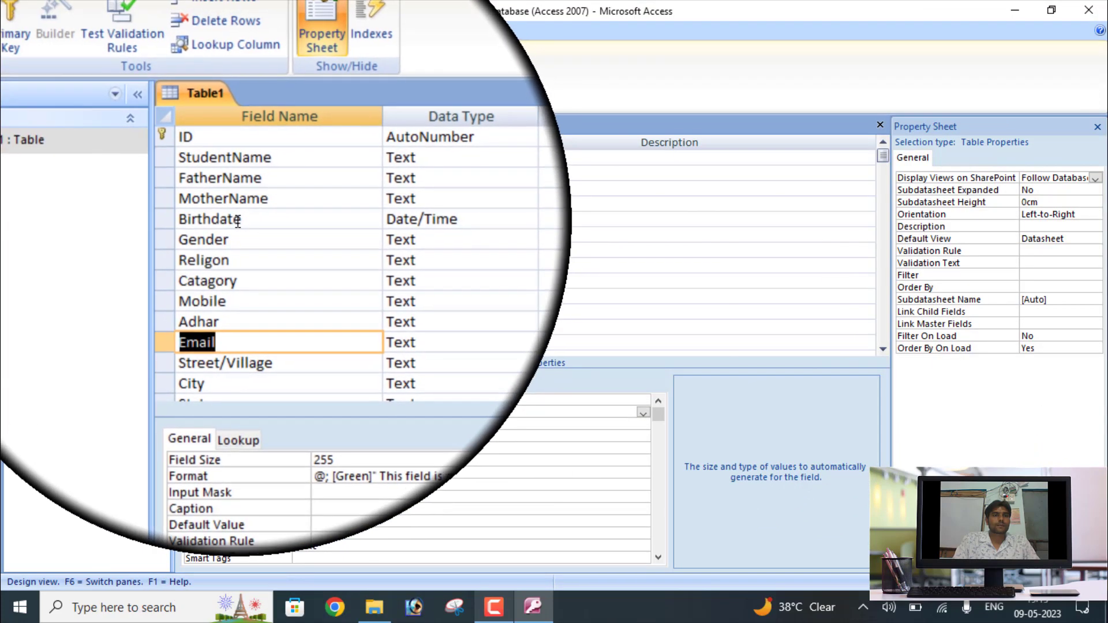
click(340, 195)
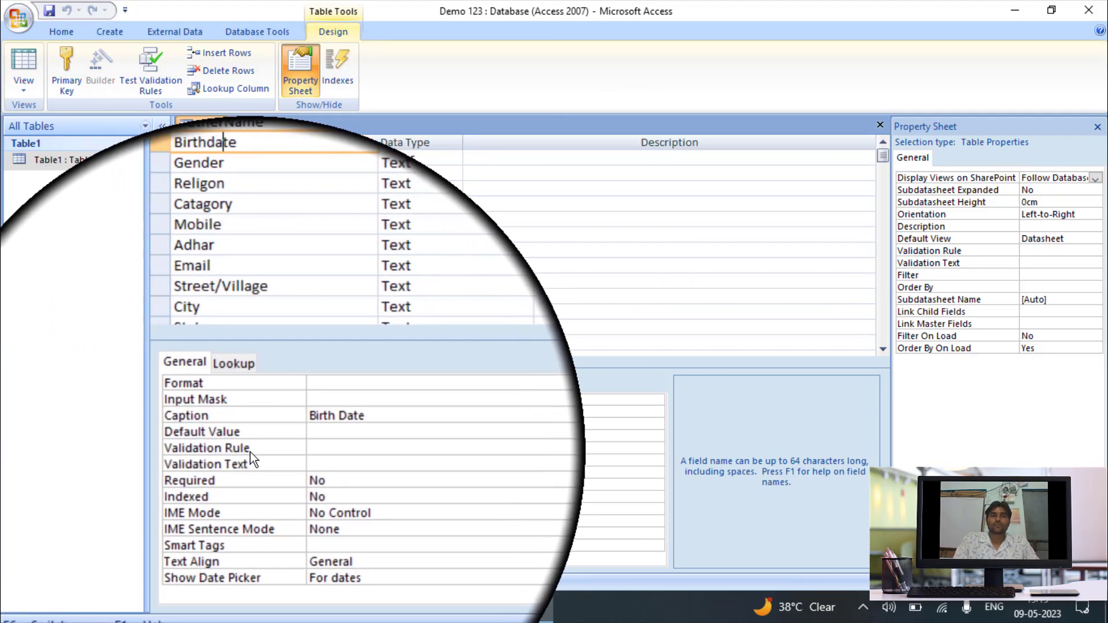
click(295, 449)
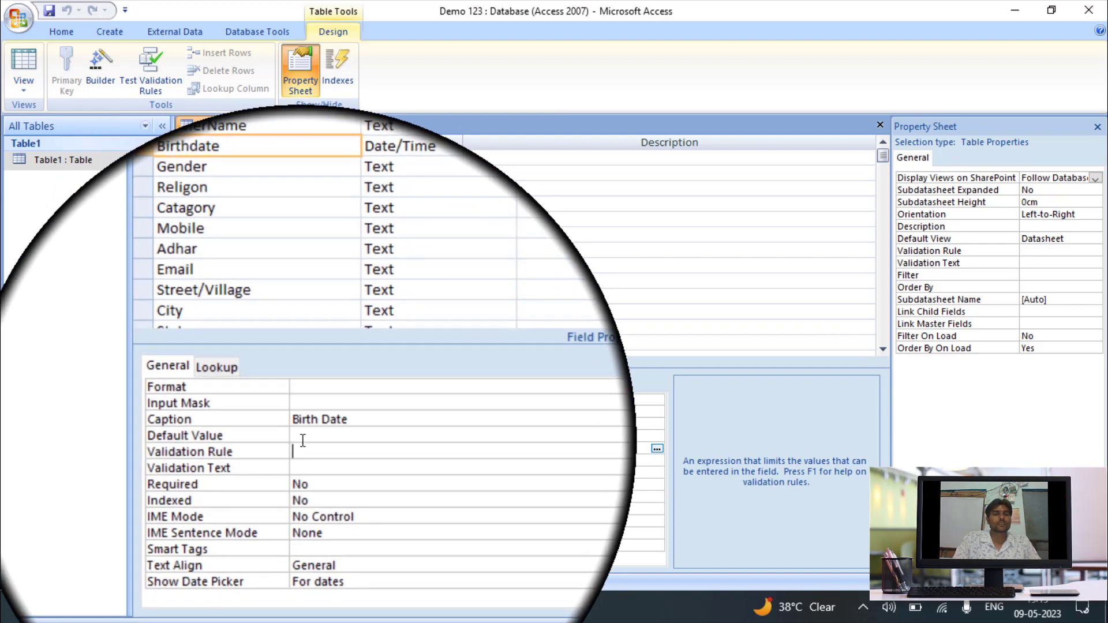
click(306, 437)
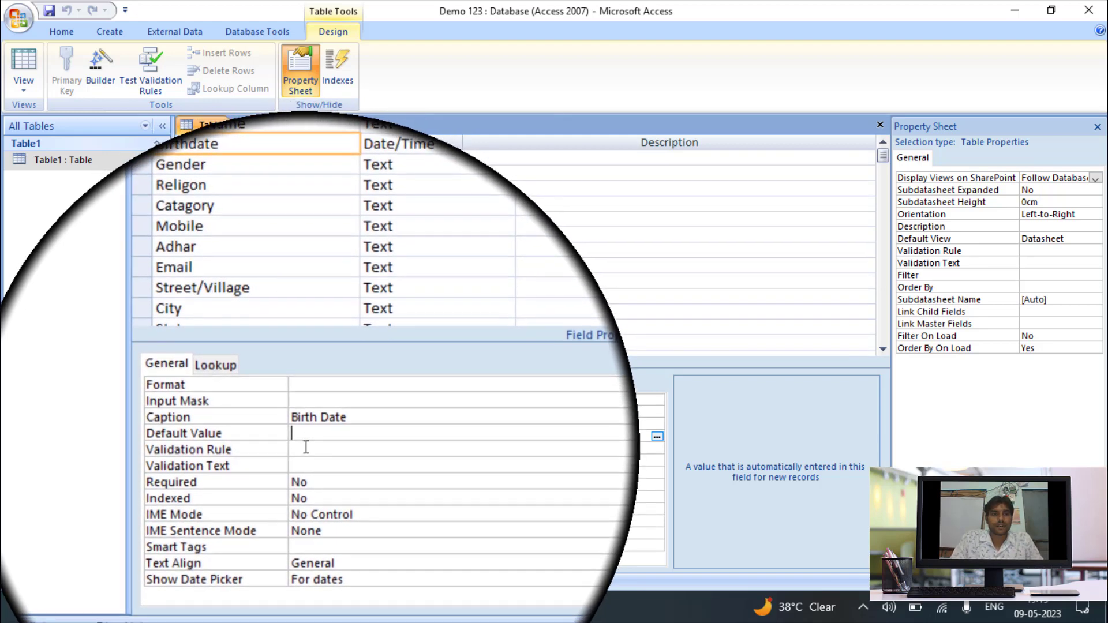
click(306, 448)
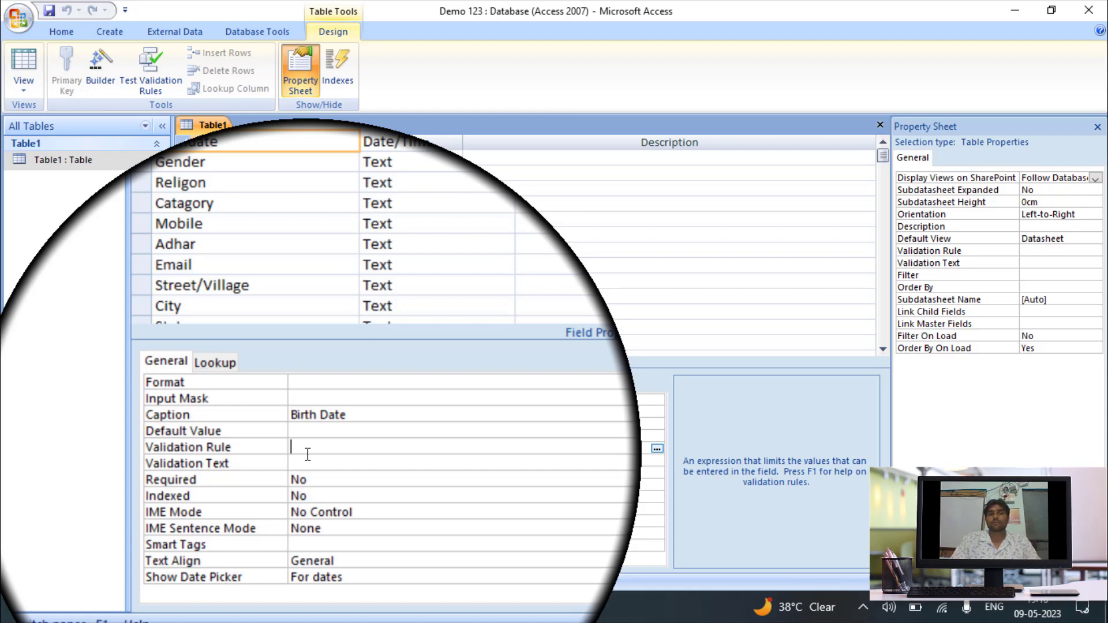
mouse_move(552, 601)
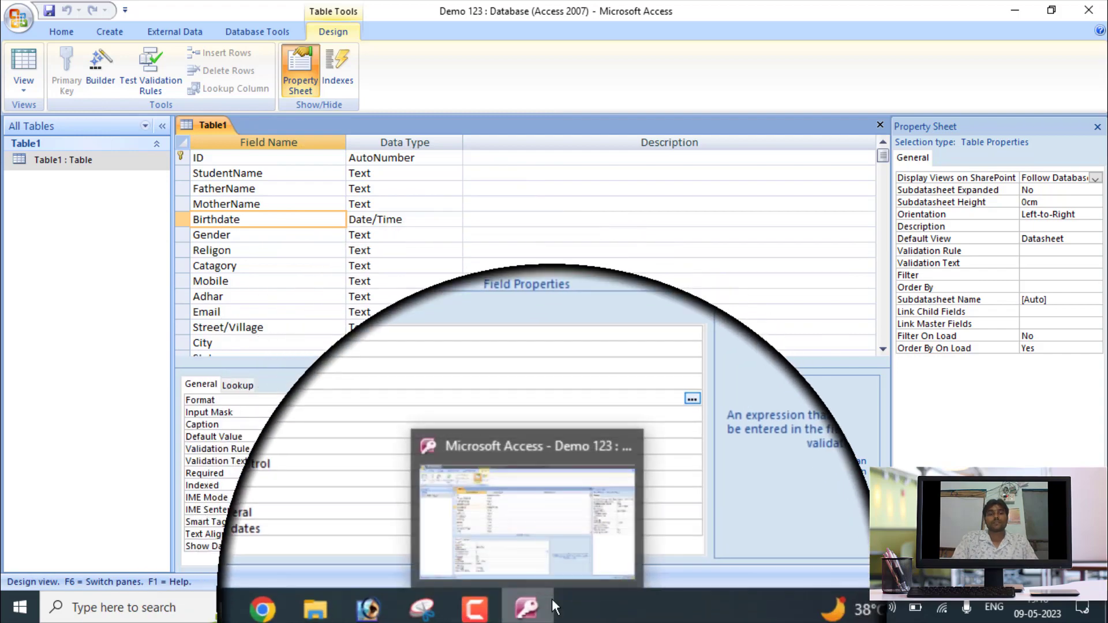
click(310, 449)
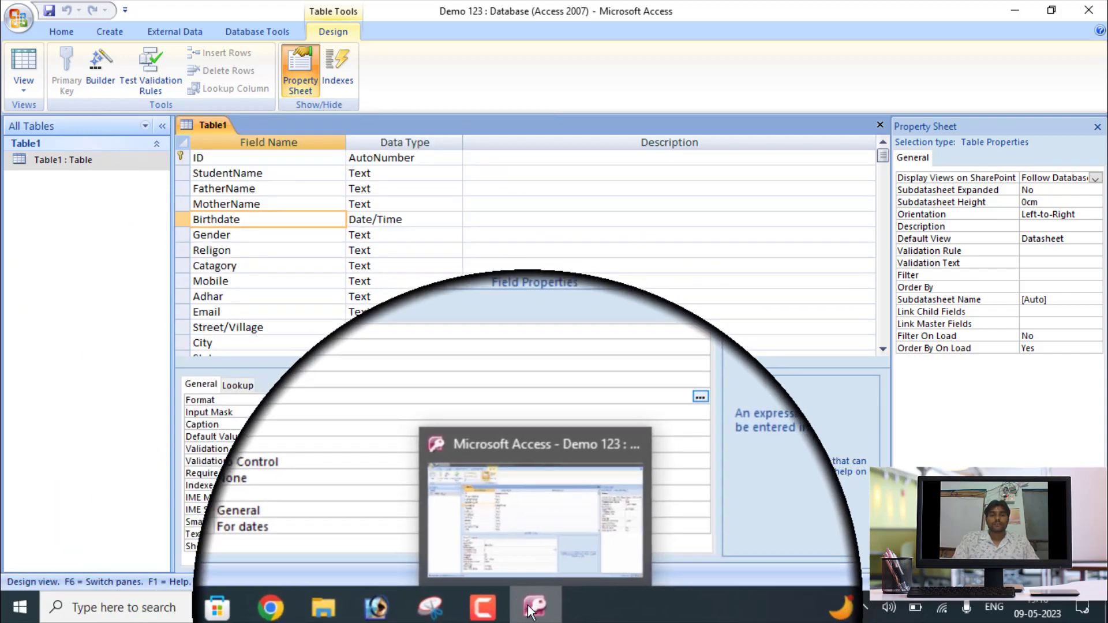
click(530, 606)
click(493, 607)
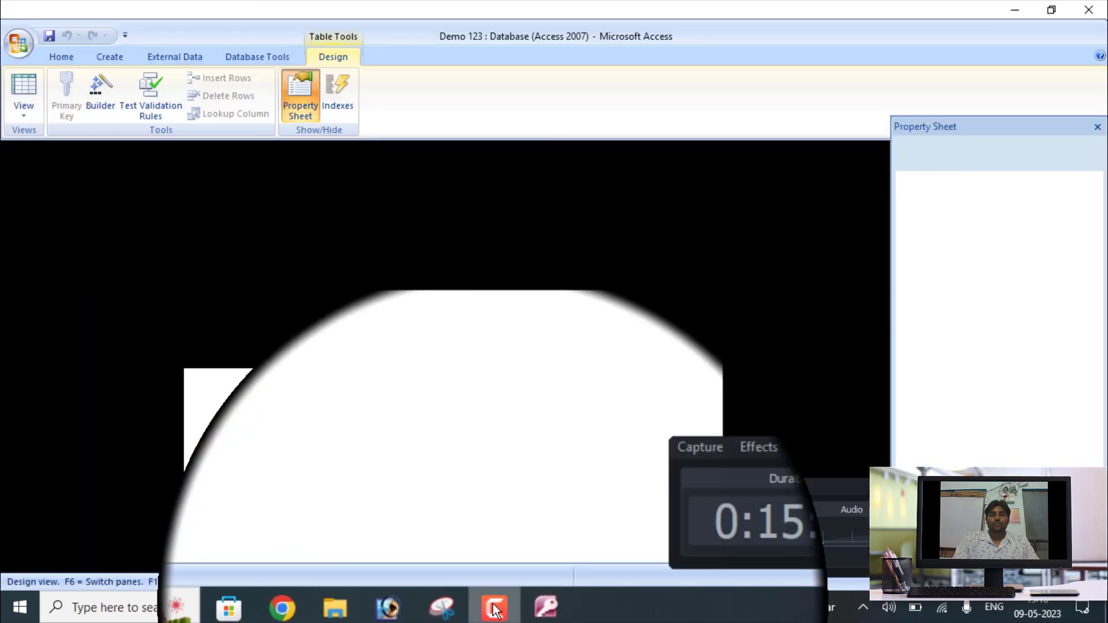
click(1032, 540)
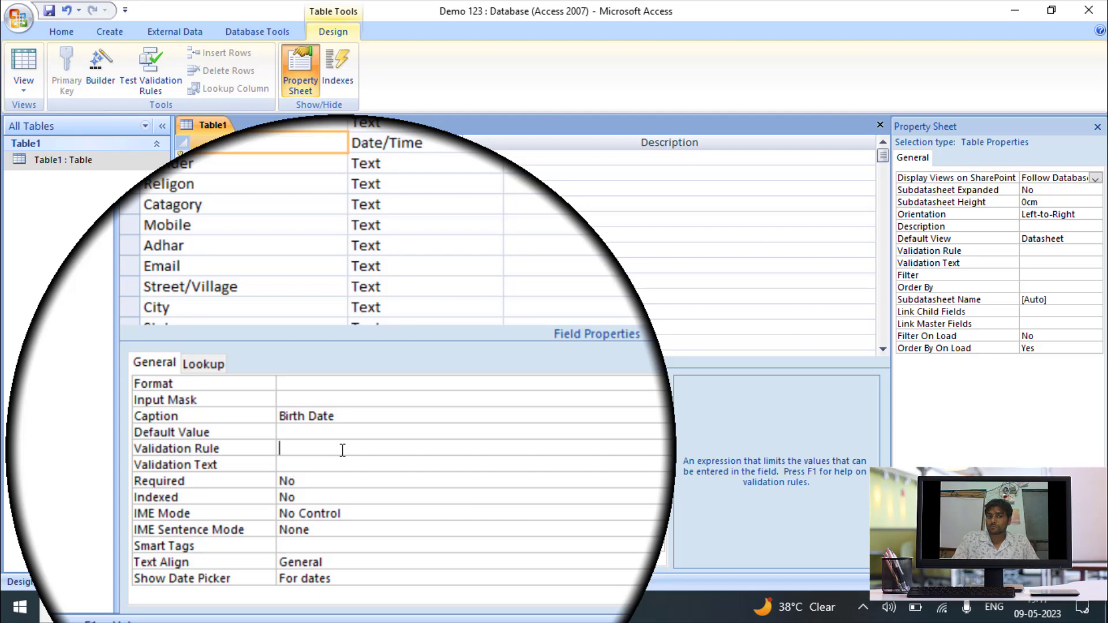
Step: Set the Birthdate field's Validation Rule to <01/01/2015
click(342, 450)
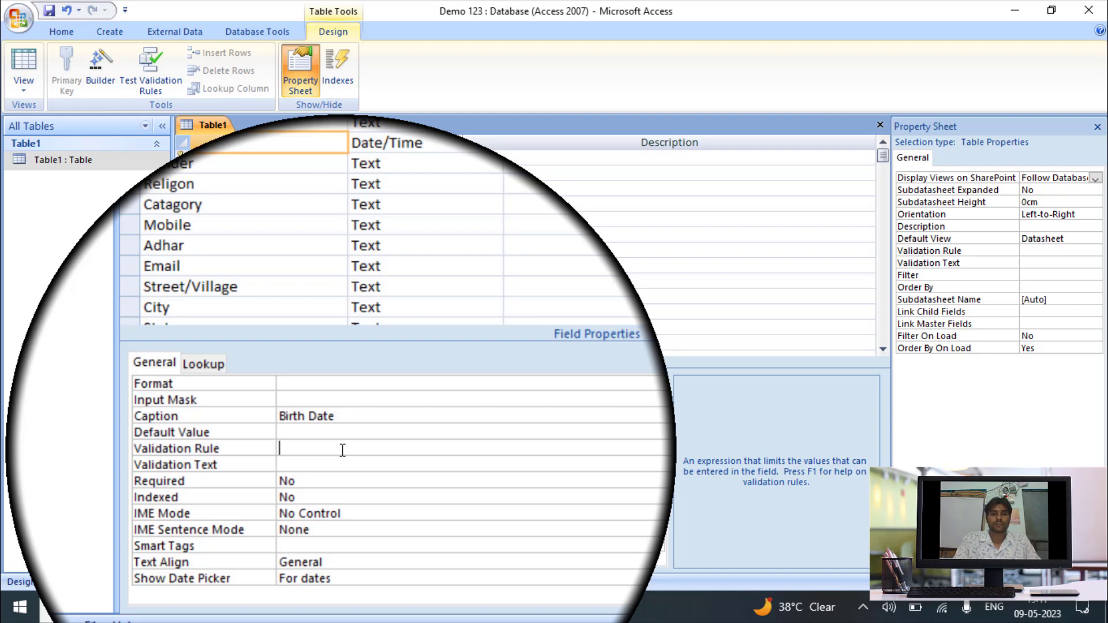
text(<)
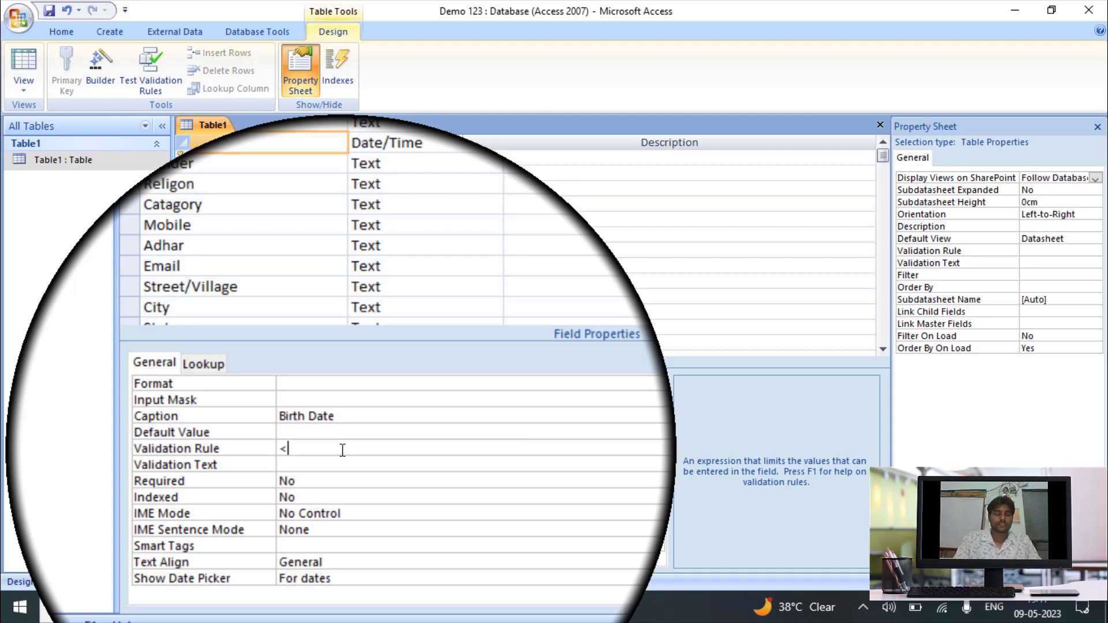
text(01)
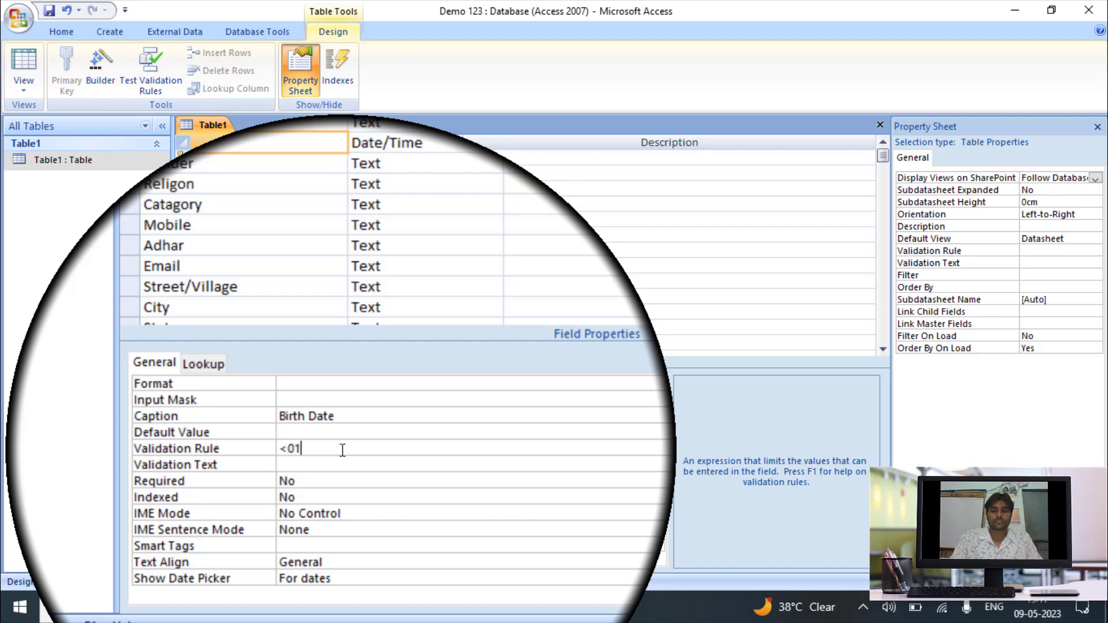
text(/01/2015)
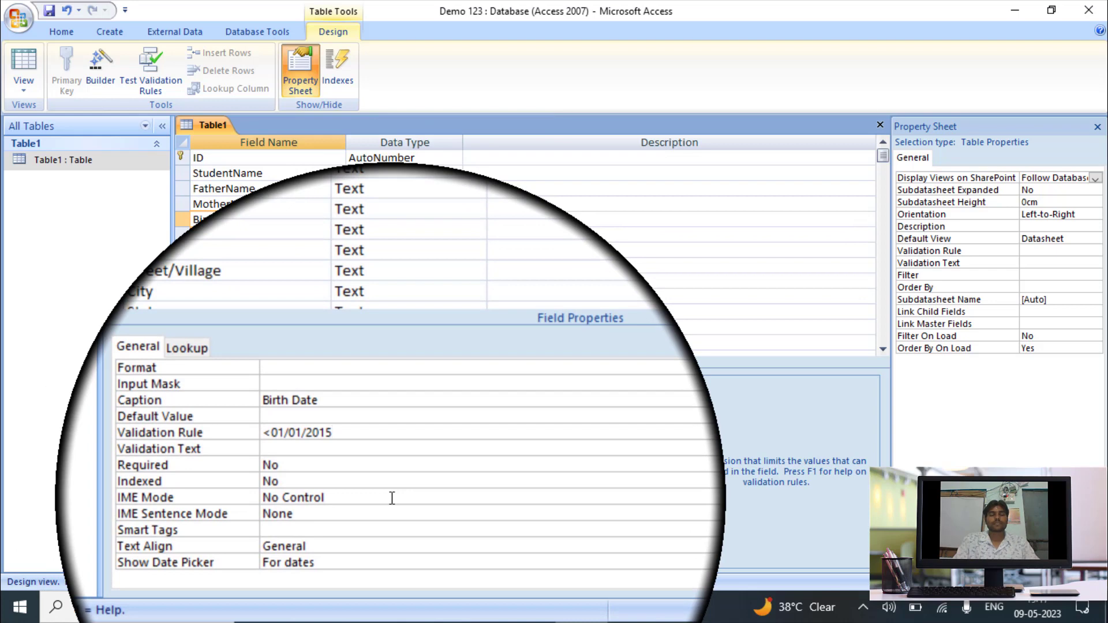
key(Return)
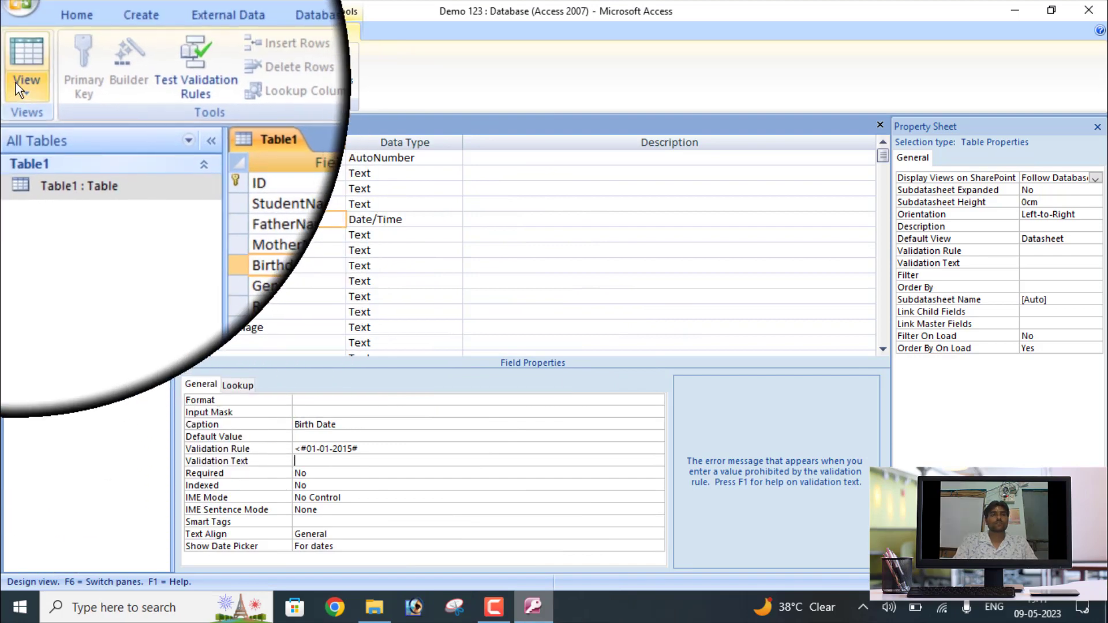
Step: Show Table1 in Datasheet View and try to enter a birth date after the 01/01/2015 limit in the second record
click(23, 90)
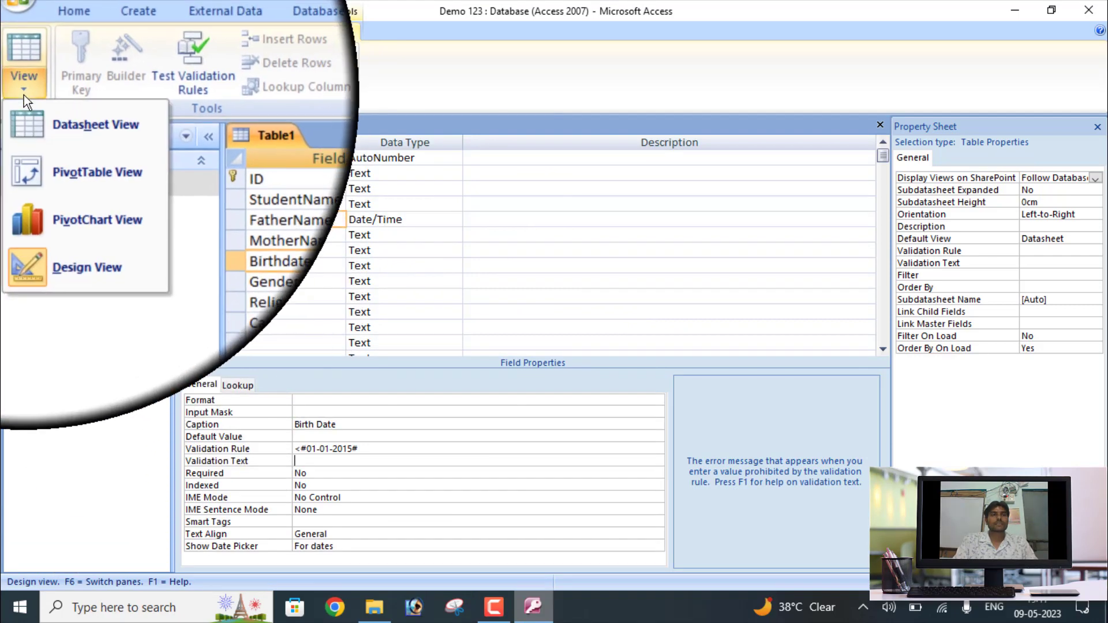
click(38, 116)
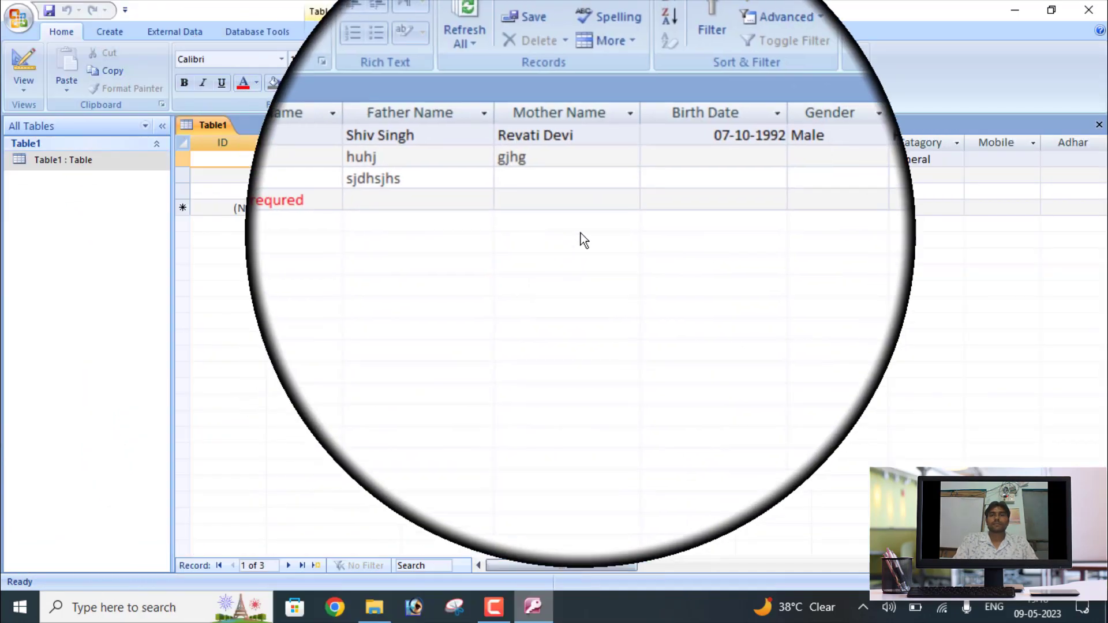
click(695, 176)
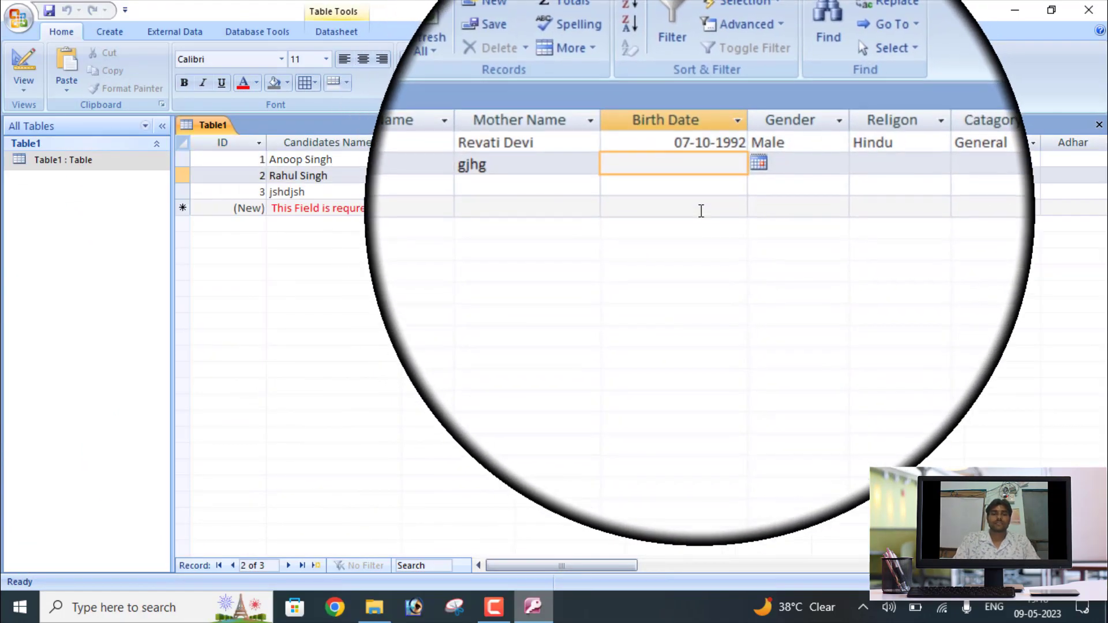
text(2/1)
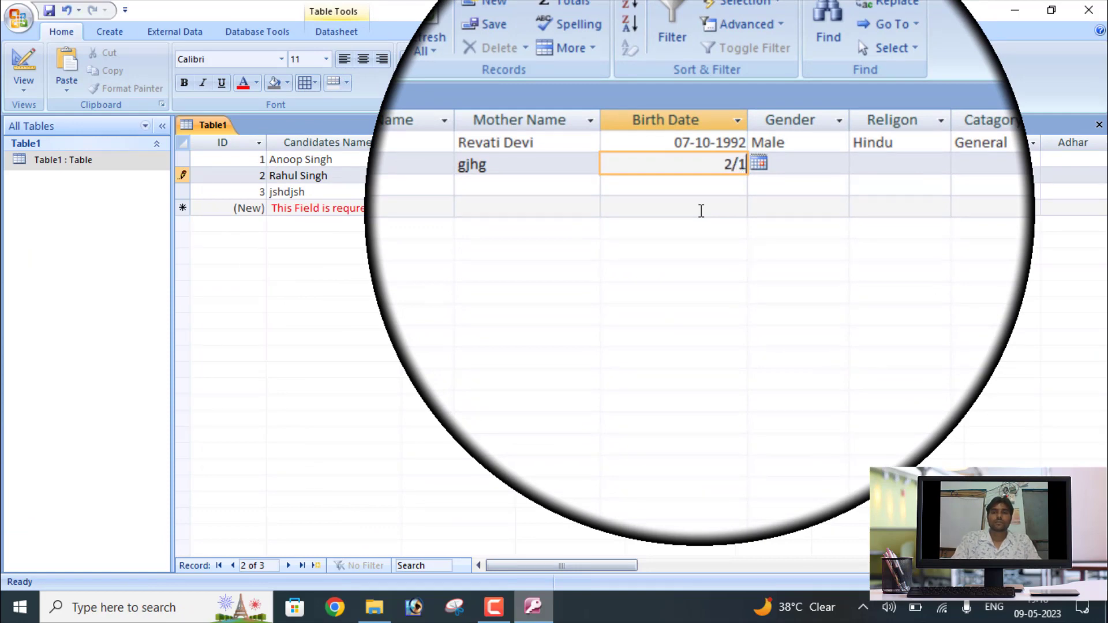
text(/2015)
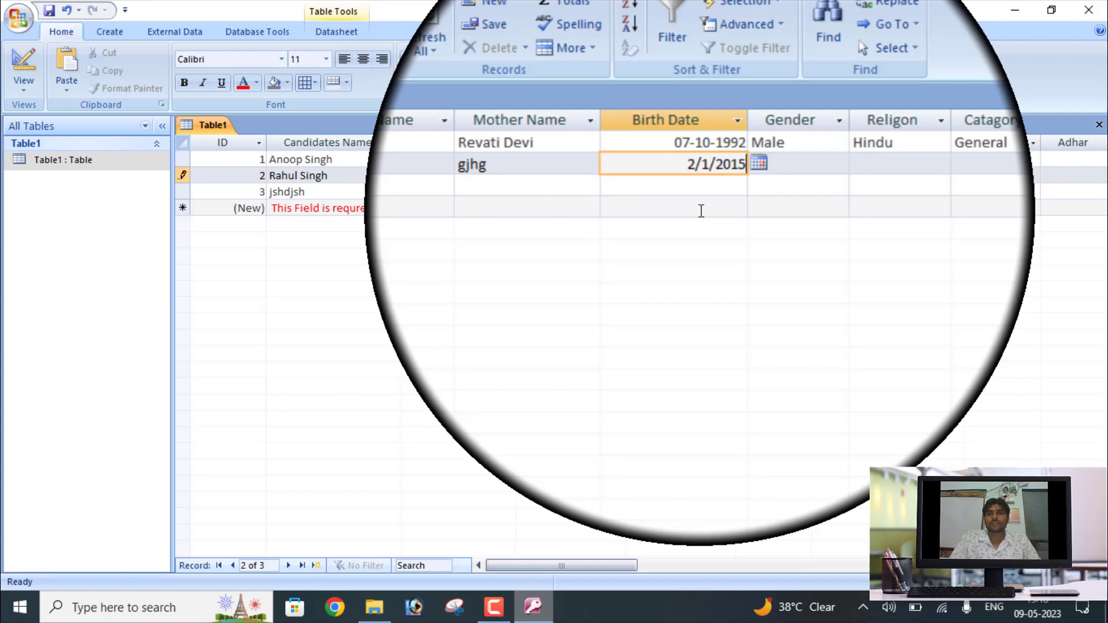
click(702, 211)
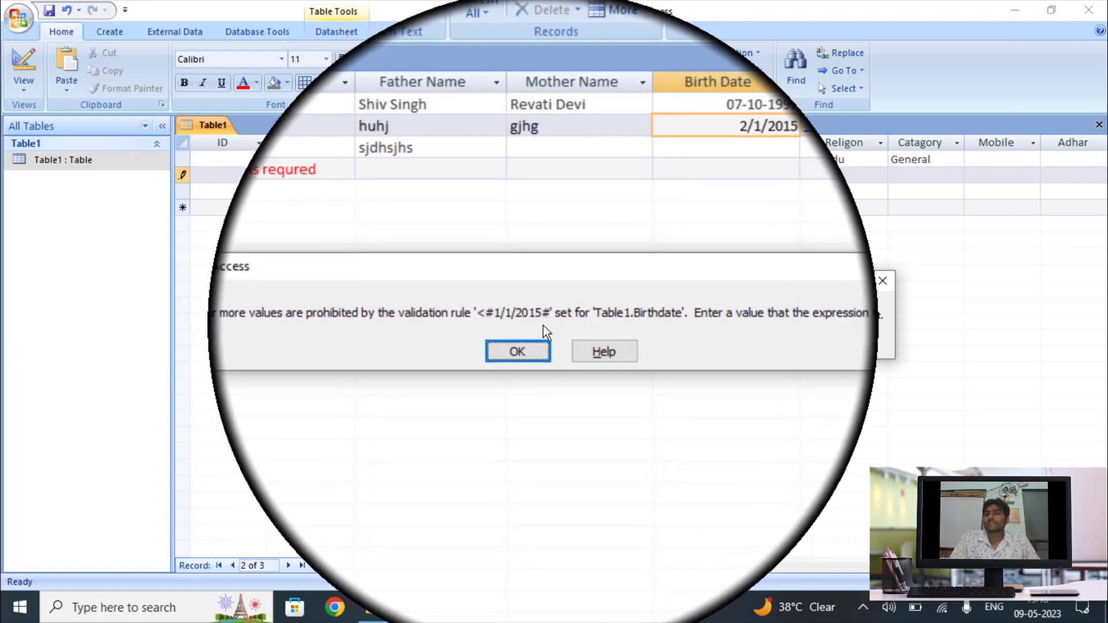
click(534, 346)
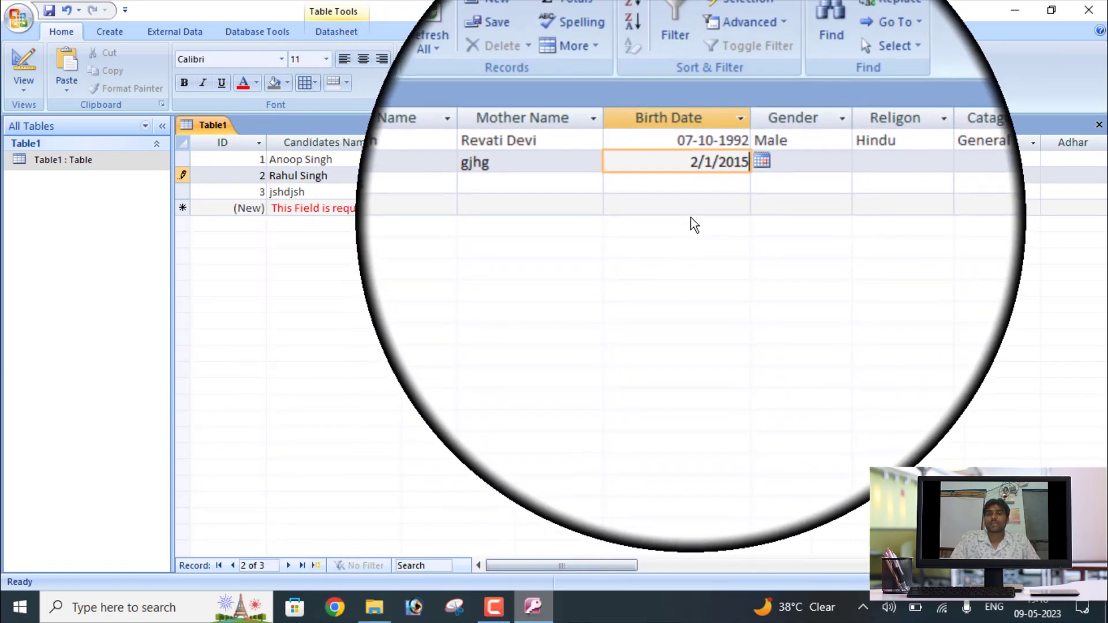
Step: Replace the second record's birth date with one earlier than the 01/01/2015 limit and move on to Gender
key(BackSpace)
key(BackSpace)
key(BackSpace)
key(BackSpace)
key(BackSpace)
key(BackSpace)
key(BackSpace)
key(BackSpace)
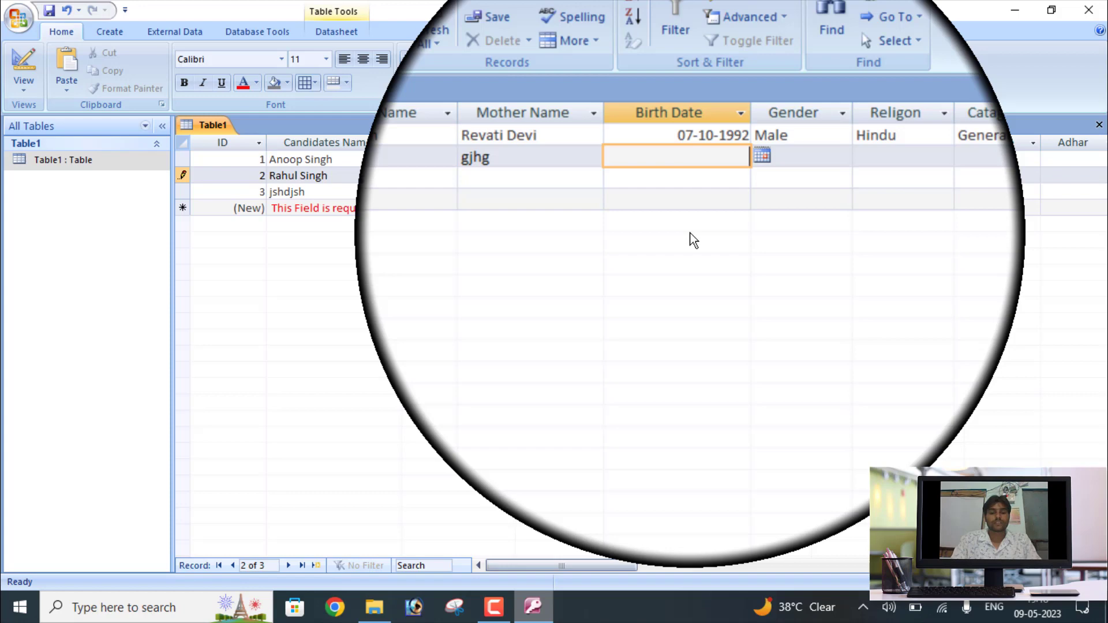
text(01/01/20)
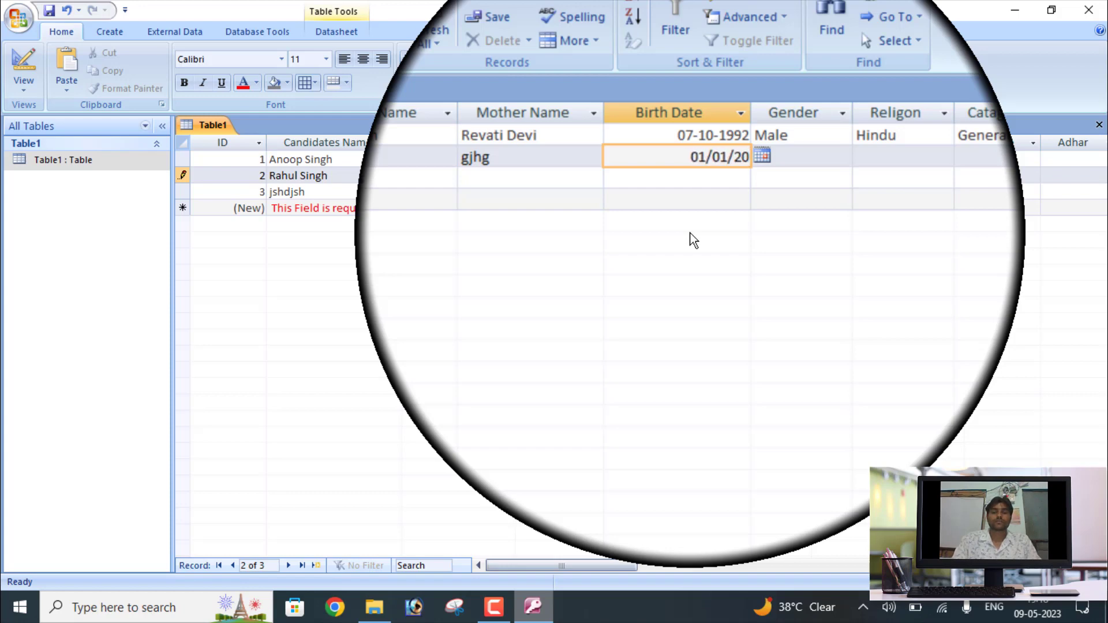
text(14)
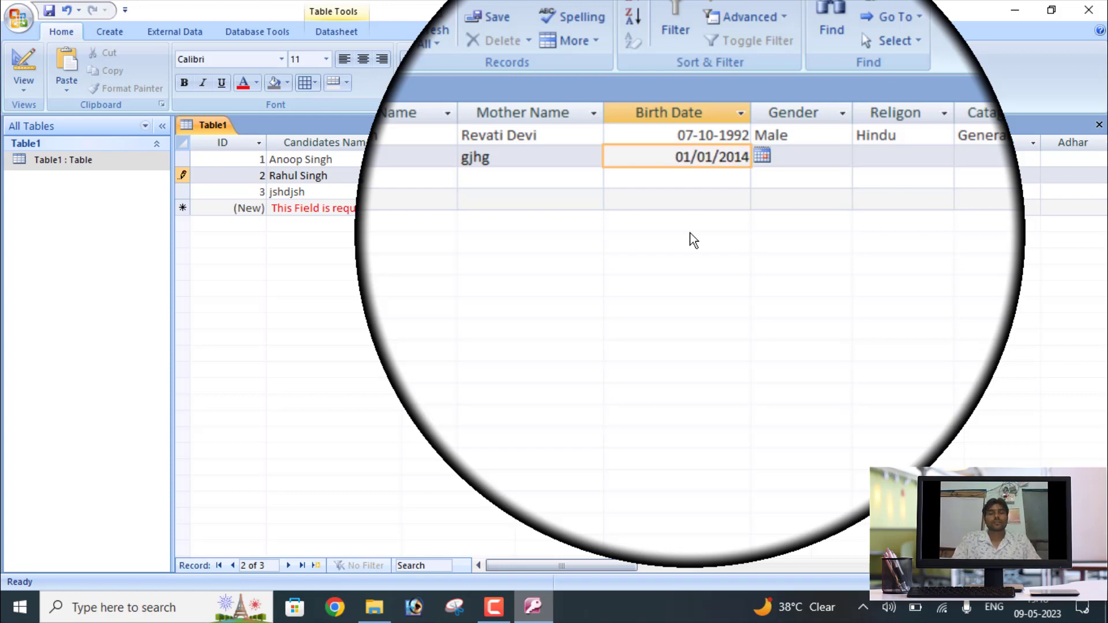
key(Tab)
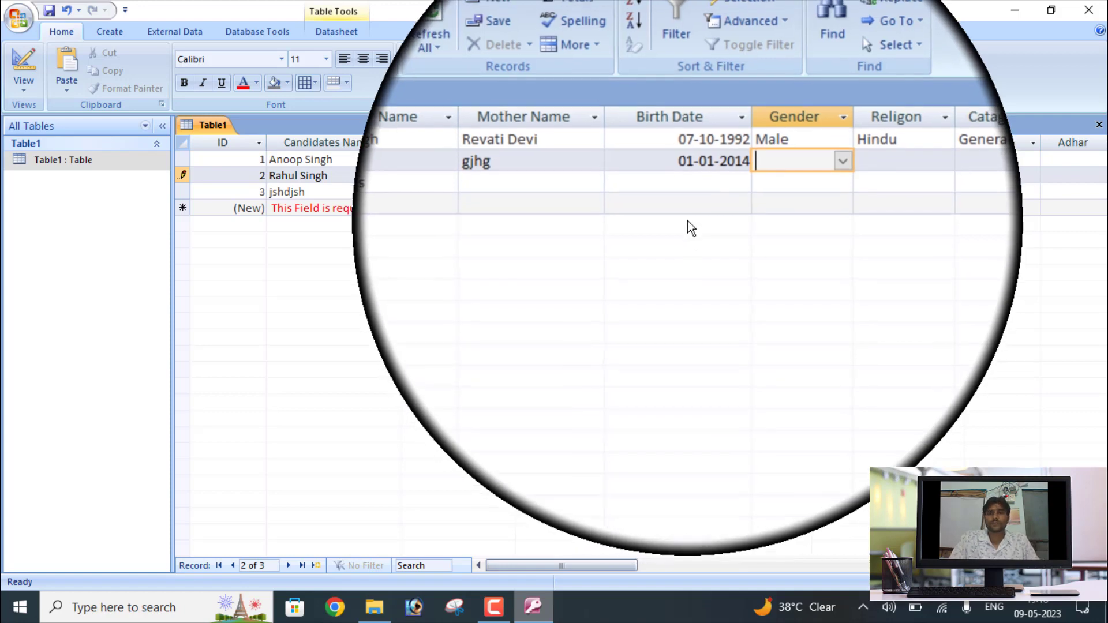
Step: Go back to the second record's Birth Date and try a different date beyond the validation limit
key(shift+Tab)
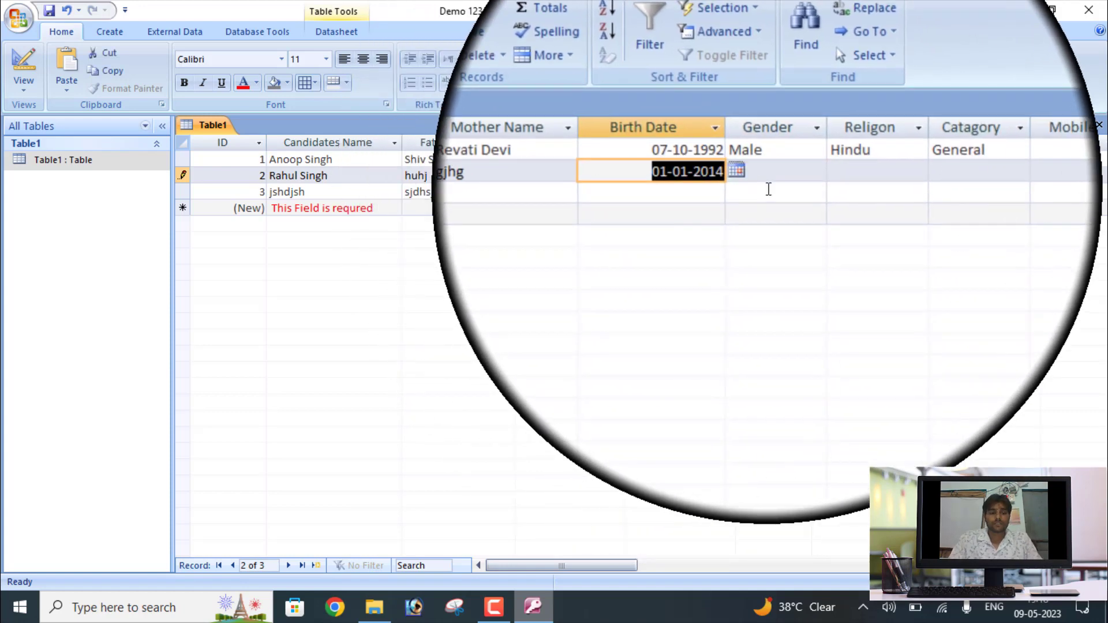
text(2/)
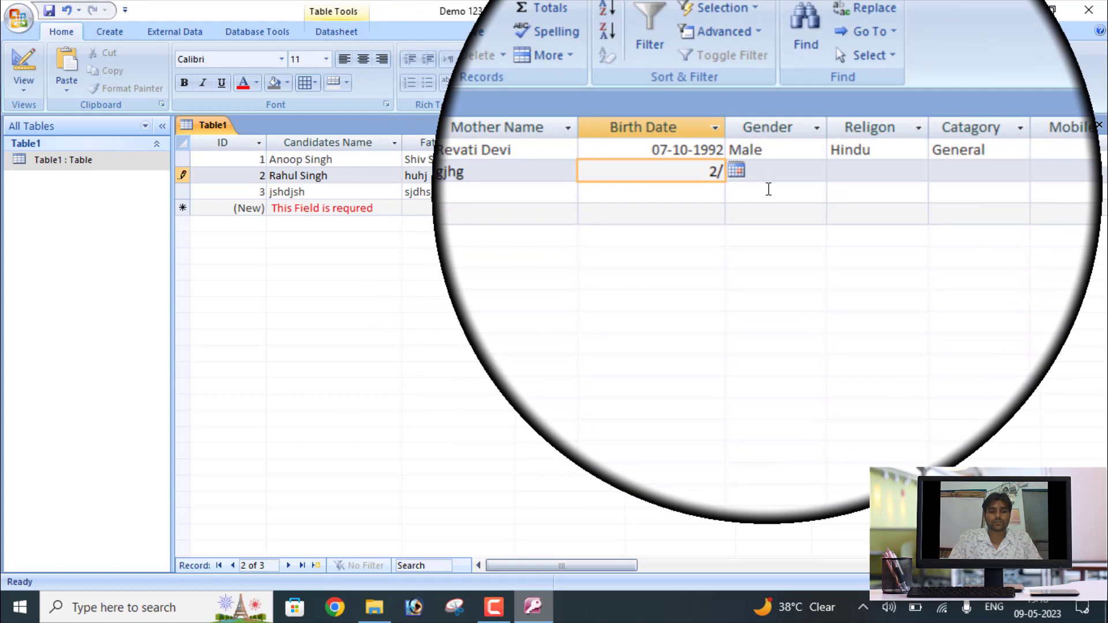
text(12/2017)
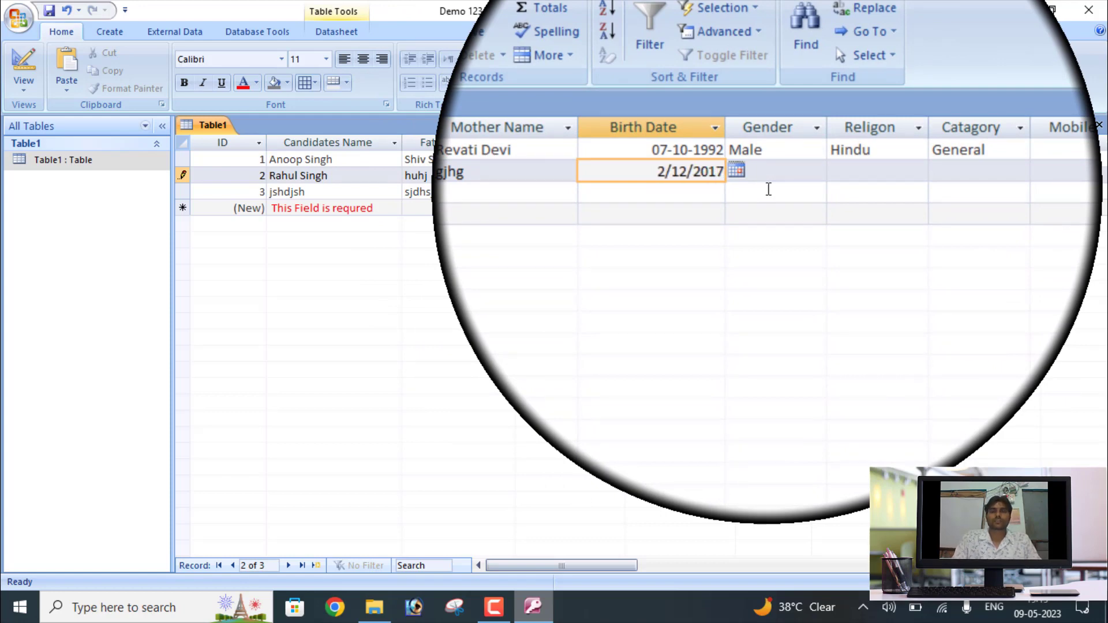
key(Return)
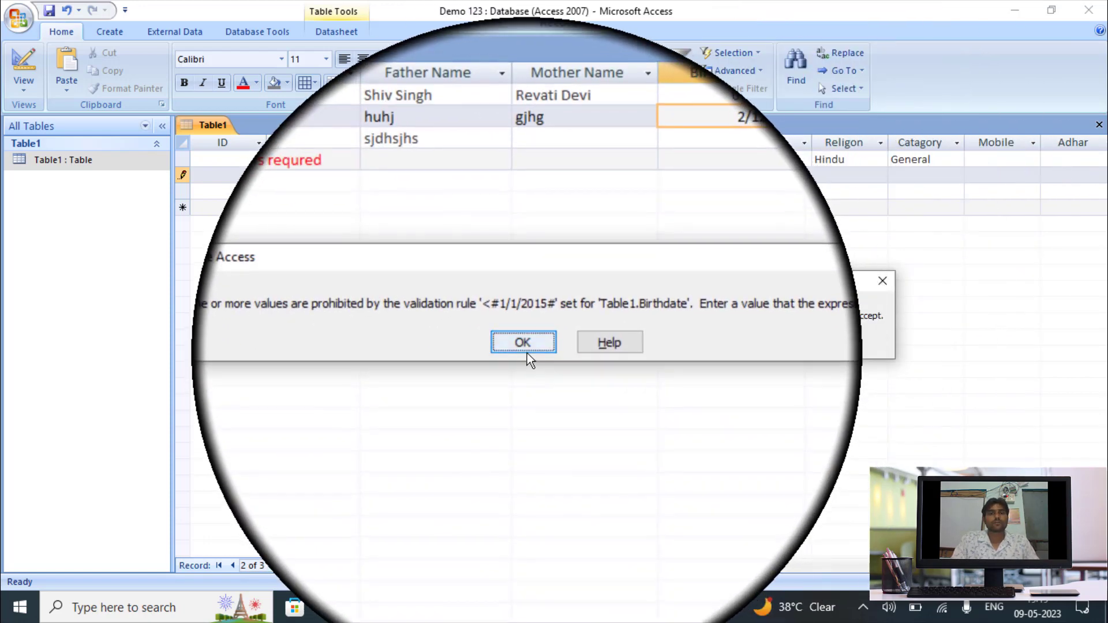
click(527, 354)
Step: Change only the year of the second record's birth date so the date falls before the validation limit
key(BackSpace)
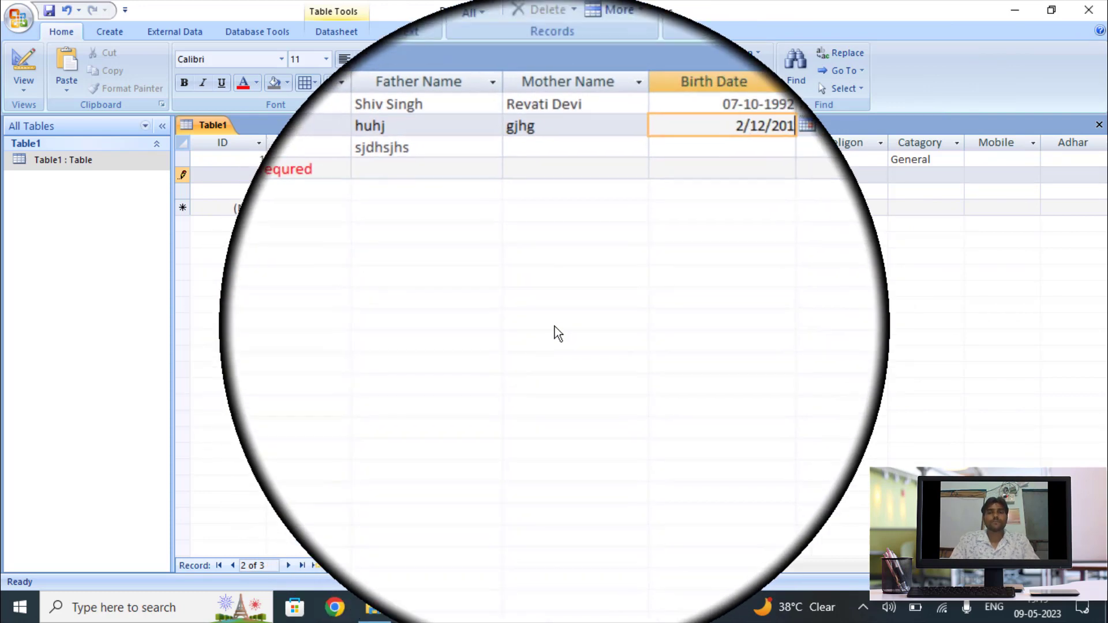
text(3)
key(Tab)
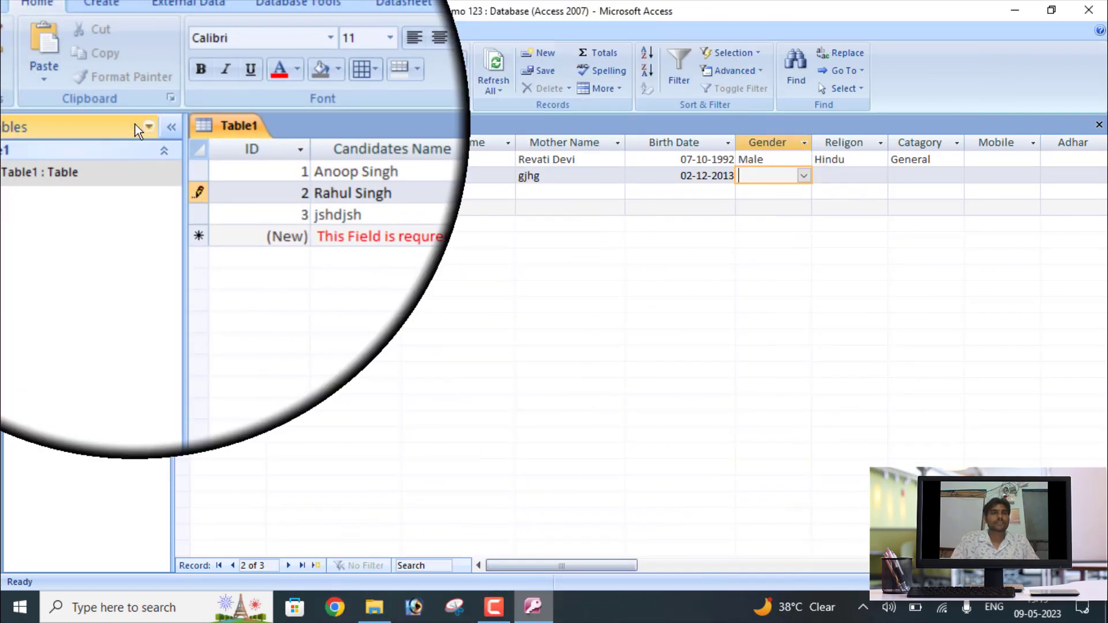
Step: Switch Table1 to Design View and set the Birthdate field's Validation Text to "You have entered wrong date."
click(23, 81)
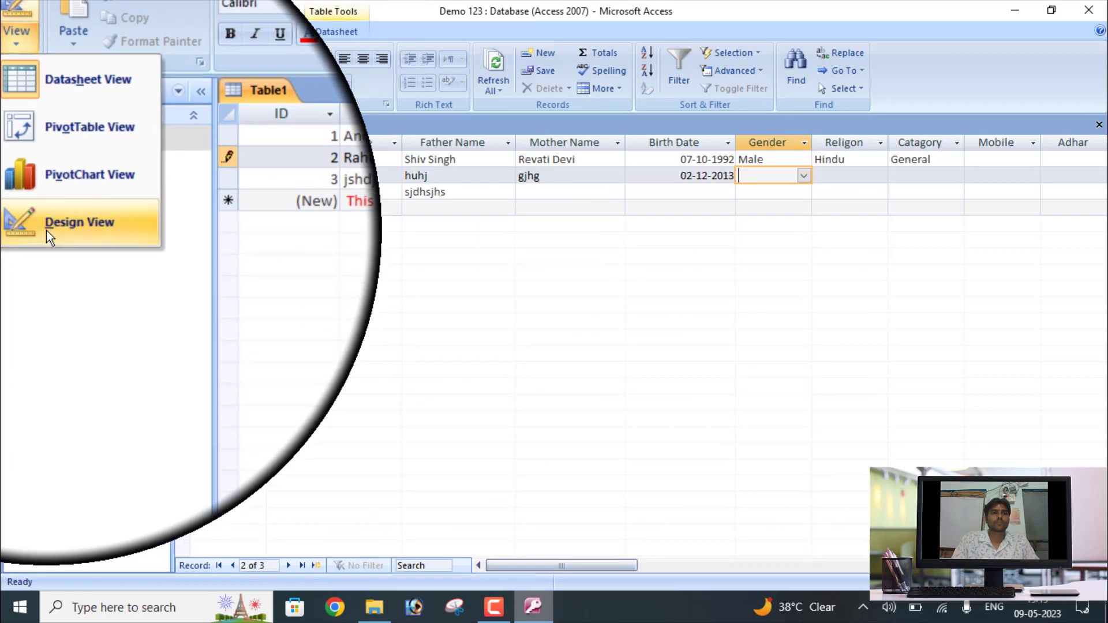
click(46, 270)
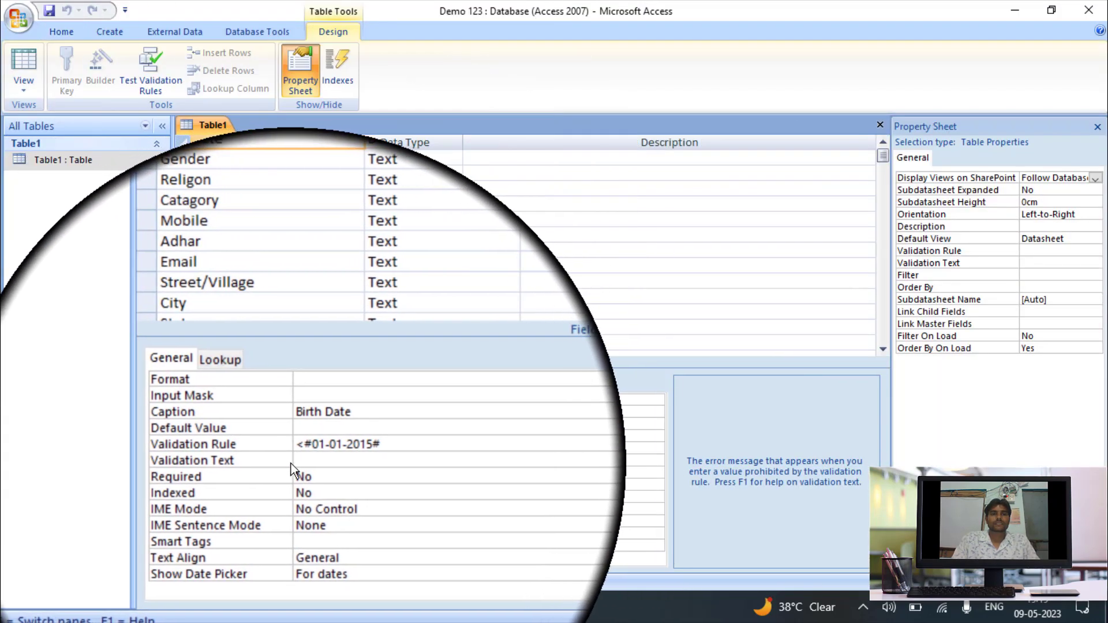
click(304, 462)
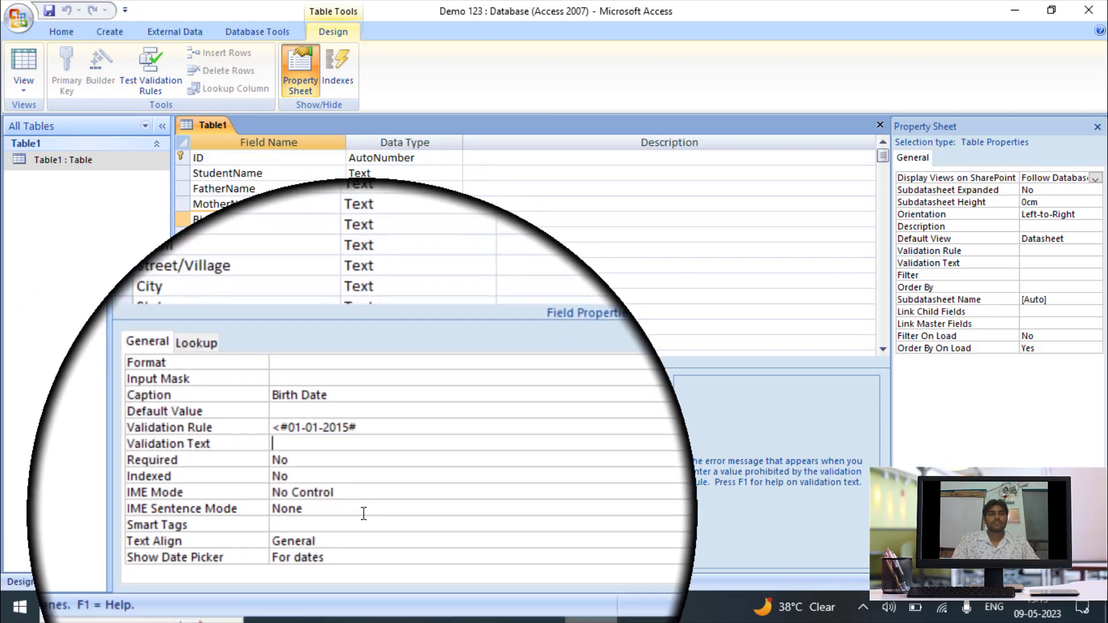
text(Y)
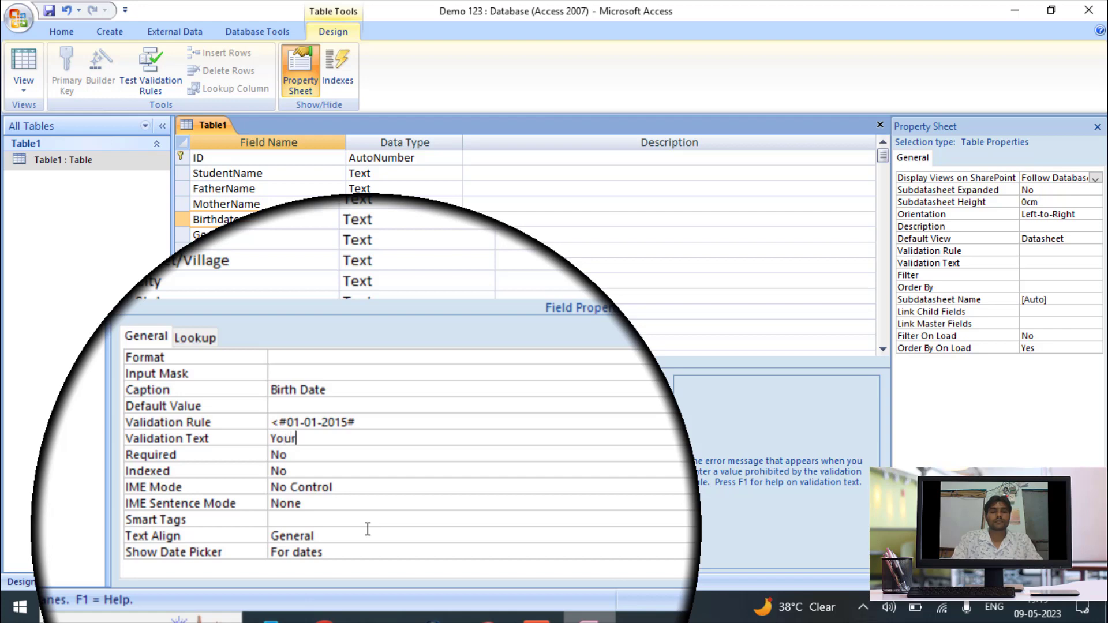
text(our)
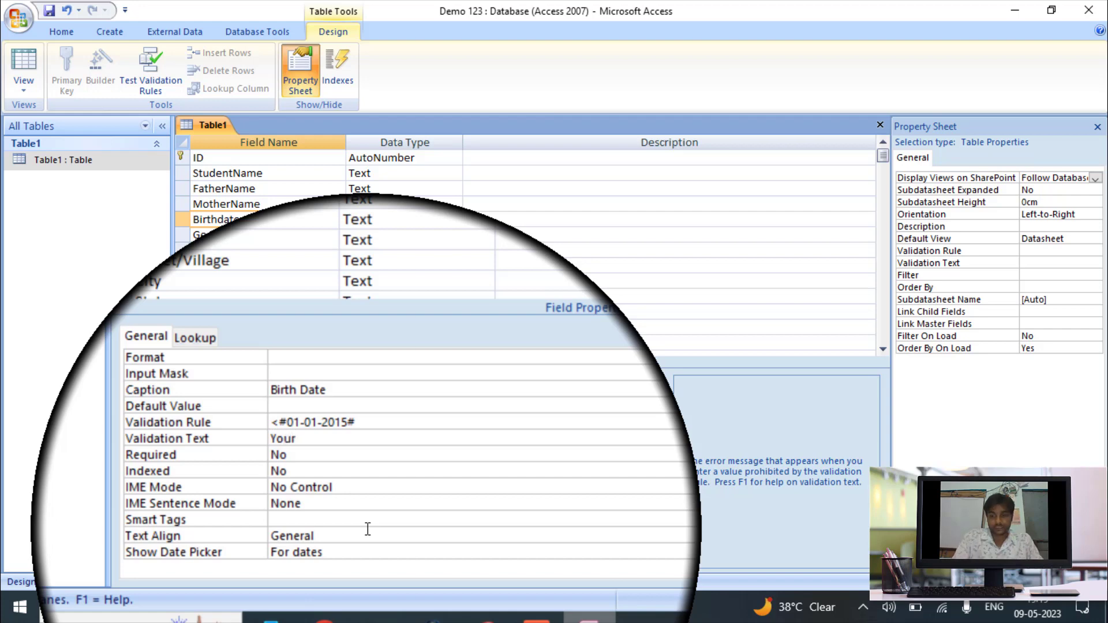
key(BackSpace)
text(have entered wrong date.)
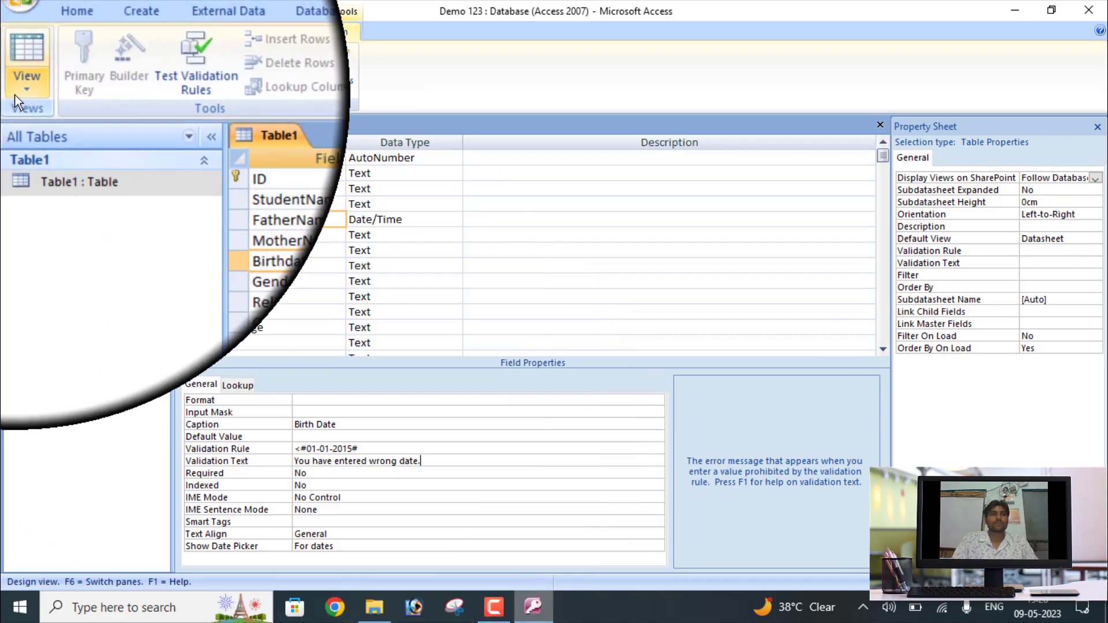
Step: Return to Datasheet View and try to enter a birth date after the validation limit in the third record using the date picker
click(31, 104)
click(43, 122)
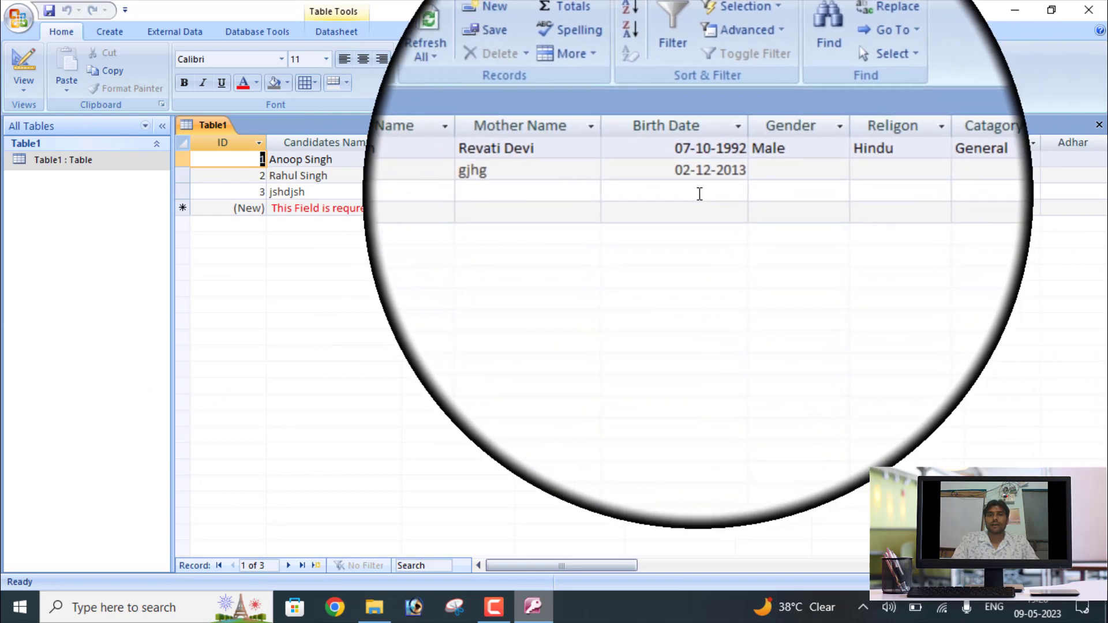
click(700, 194)
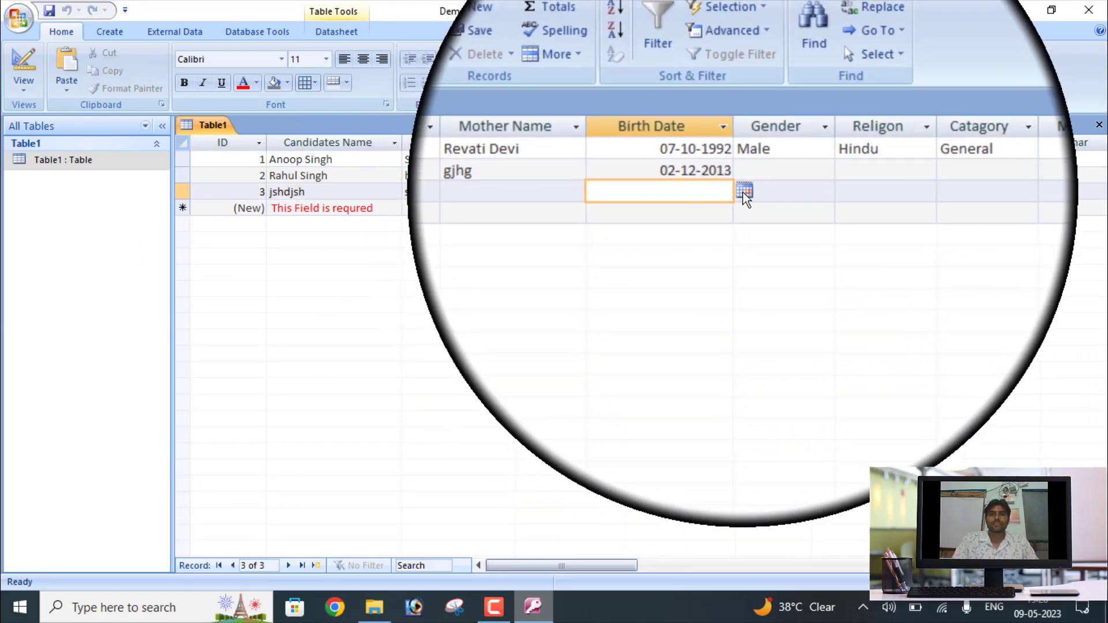
click(743, 191)
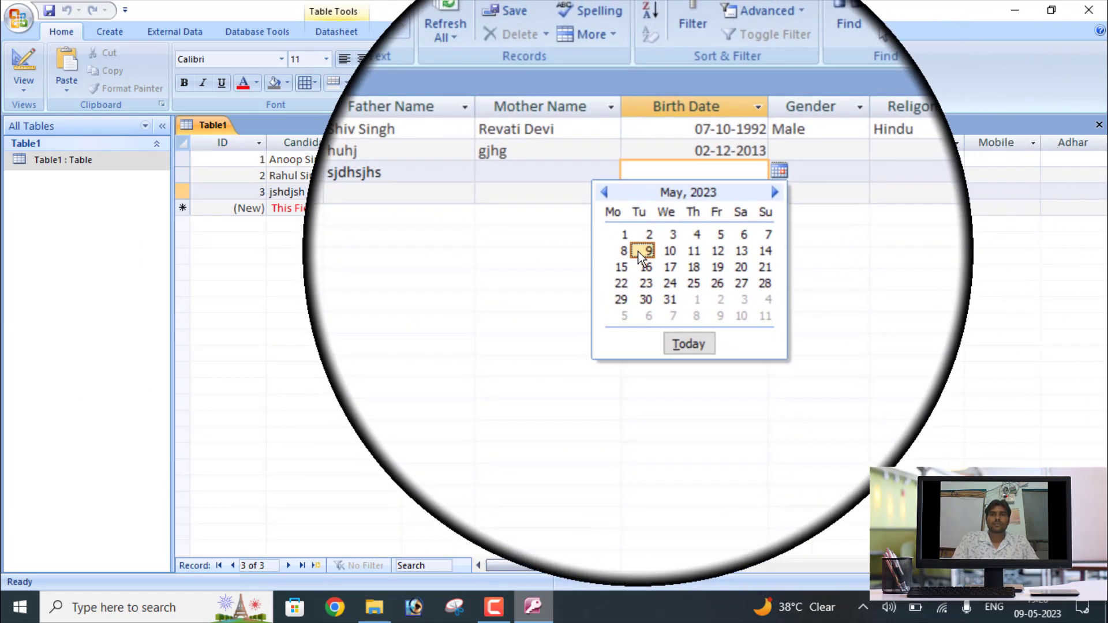
click(640, 251)
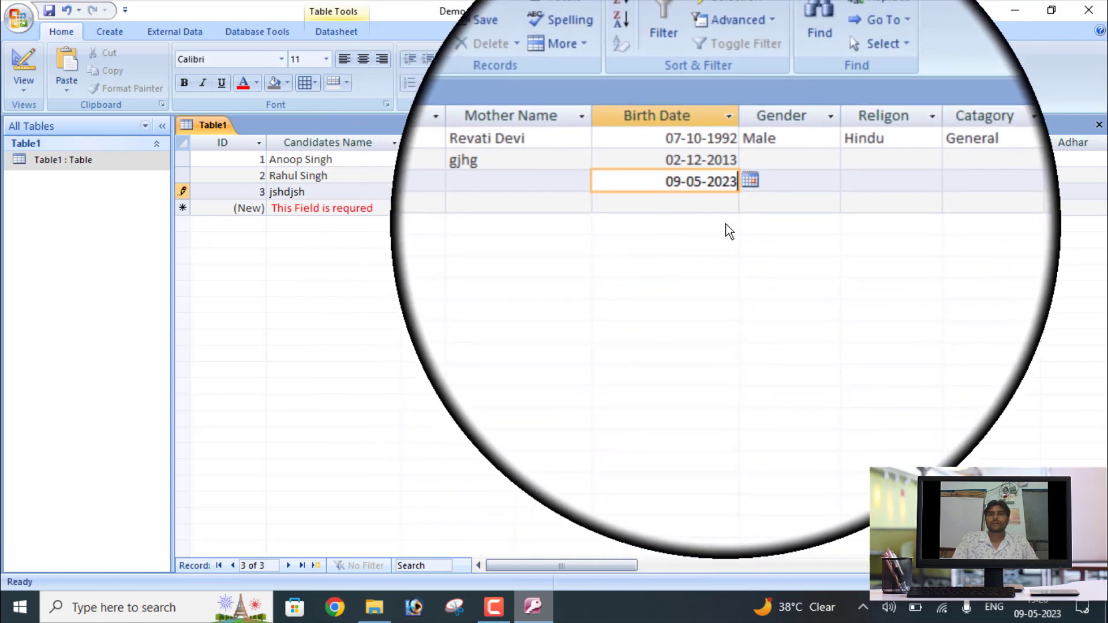
key(Tab)
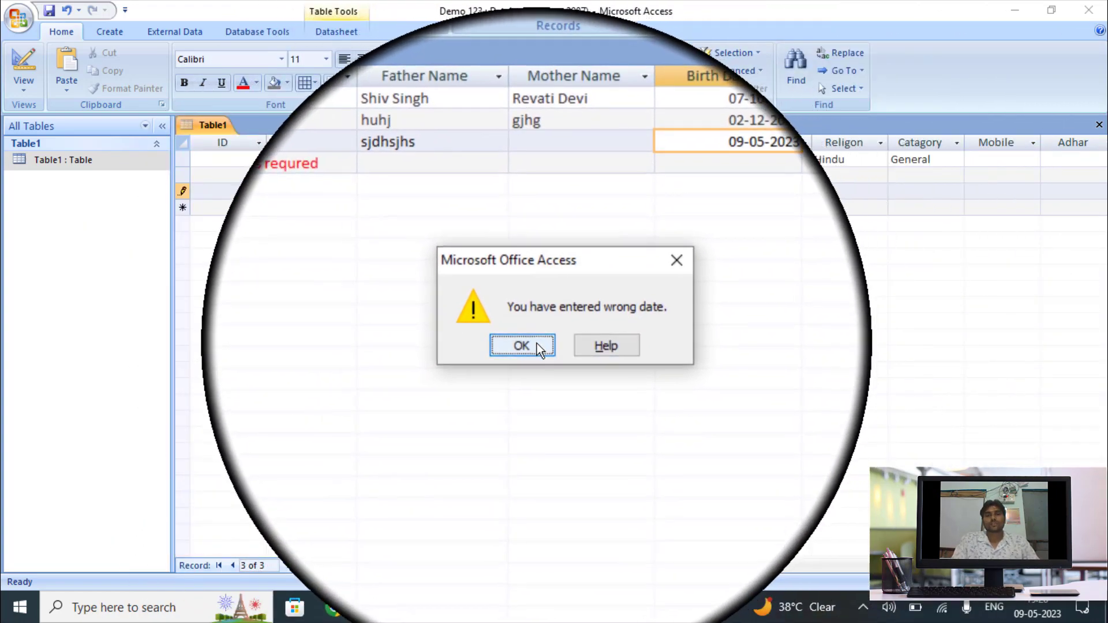
click(538, 347)
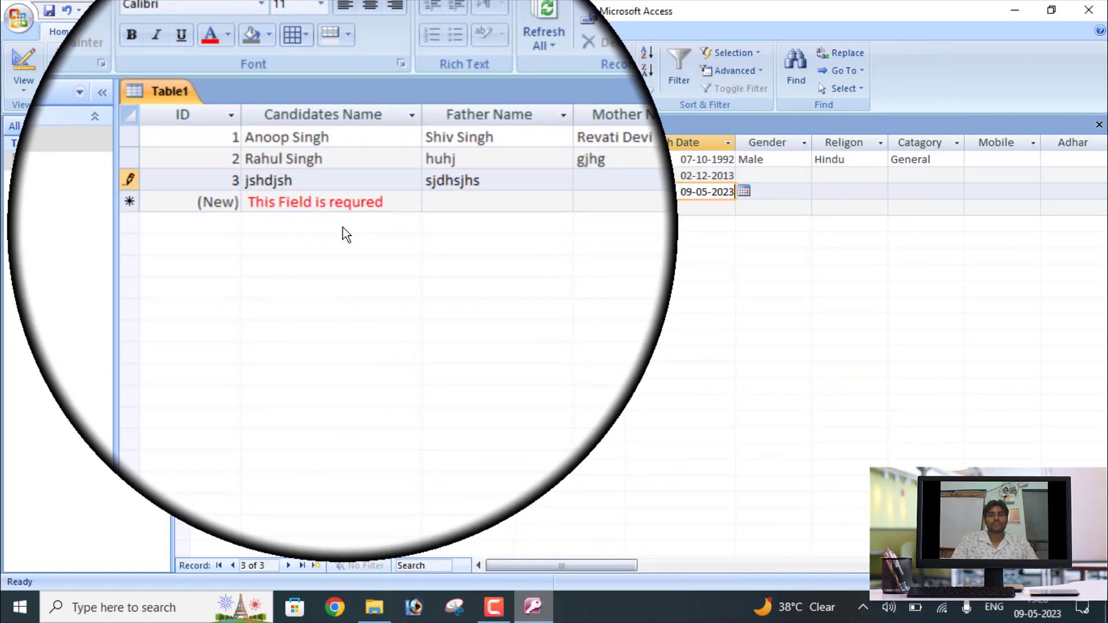
Step: Clear the invalid date from the third record's Birth Date
key(BackSpace)
key(BackSpace)
key(BackSpace)
key(BackSpace)
key(BackSpace)
key(BackSpace)
key(BackSpace)
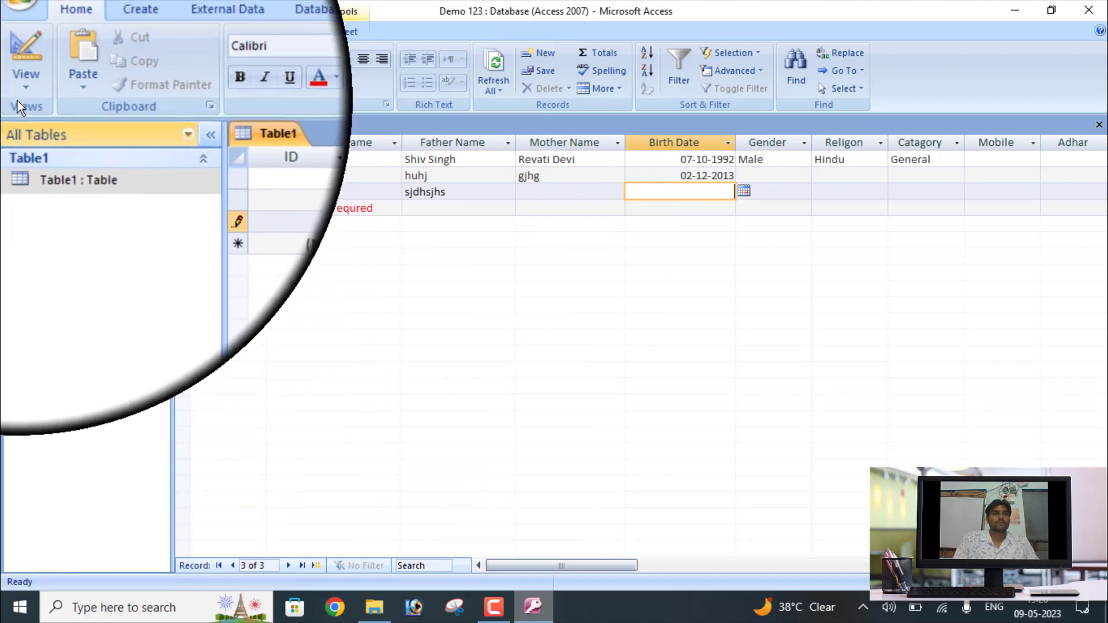
Step: Go back to Design View, clear the Birthdate field's Validation Text and switch the input language to Hindi
click(21, 17)
click(68, 234)
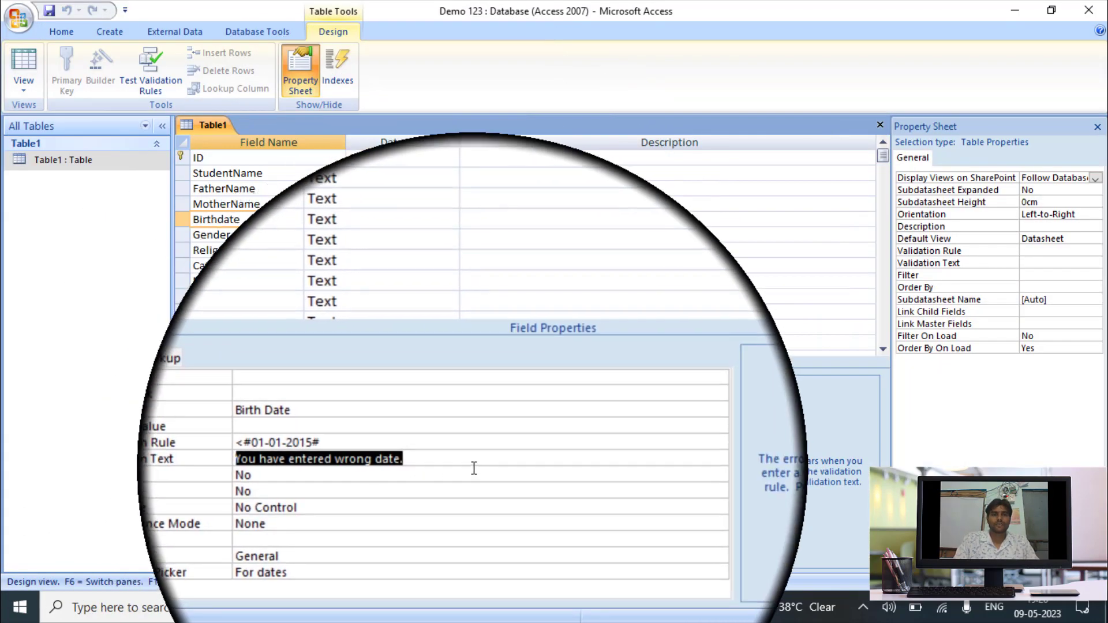
click(469, 472)
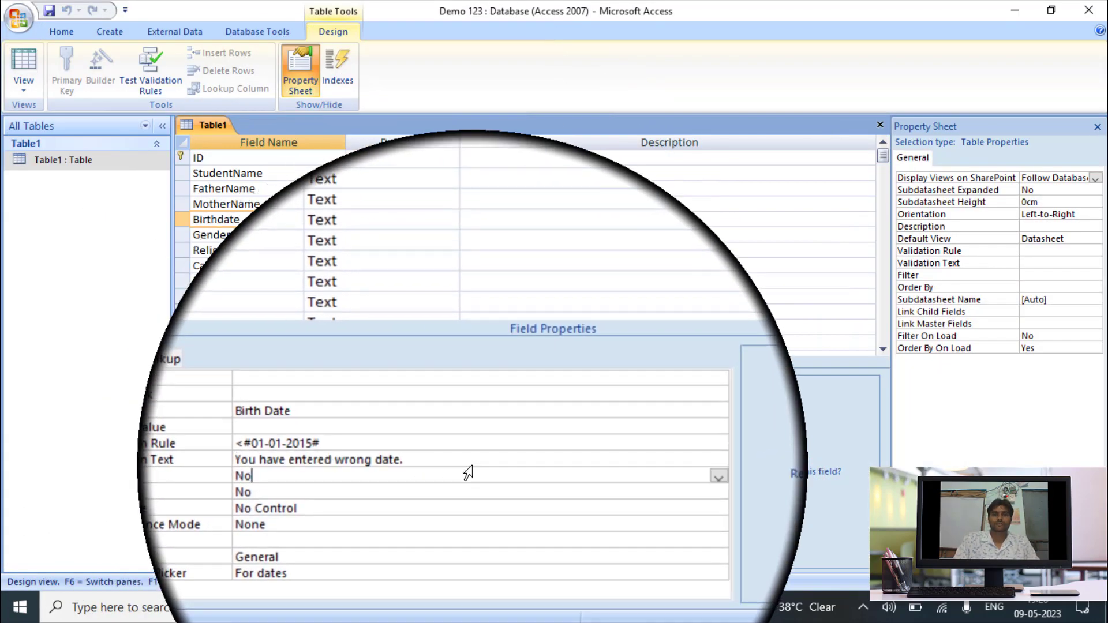
click(466, 463)
key(BackSpace)
key(BackSpace)
key(BackSpace)
key(BackSpace)
key(BackSpace)
key(BackSpace)
key(BackSpace)
key(BackSpace)
key(BackSpace)
key(BackSpace)
key(BackSpace)
key(BackSpace)
key(BackSpace)
key(BackSpace)
key(BackSpace)
key(BackSpace)
key(BackSpace)
key(BackSpace)
key(BackSpace)
key(BackSpace)
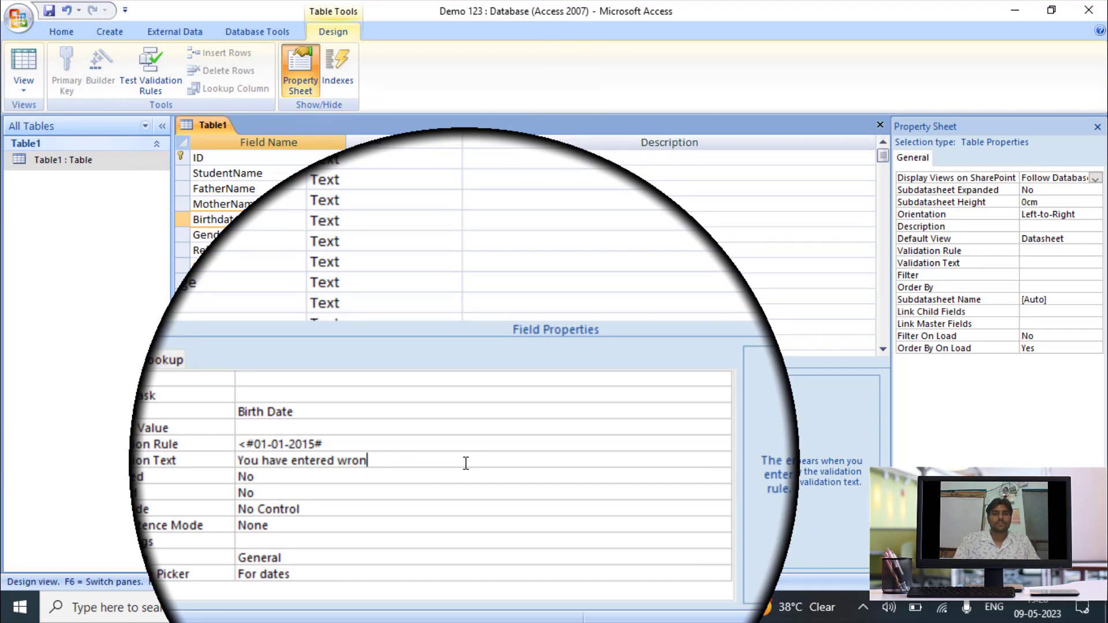
key(super+space)
key(super+space)
key(super+space)
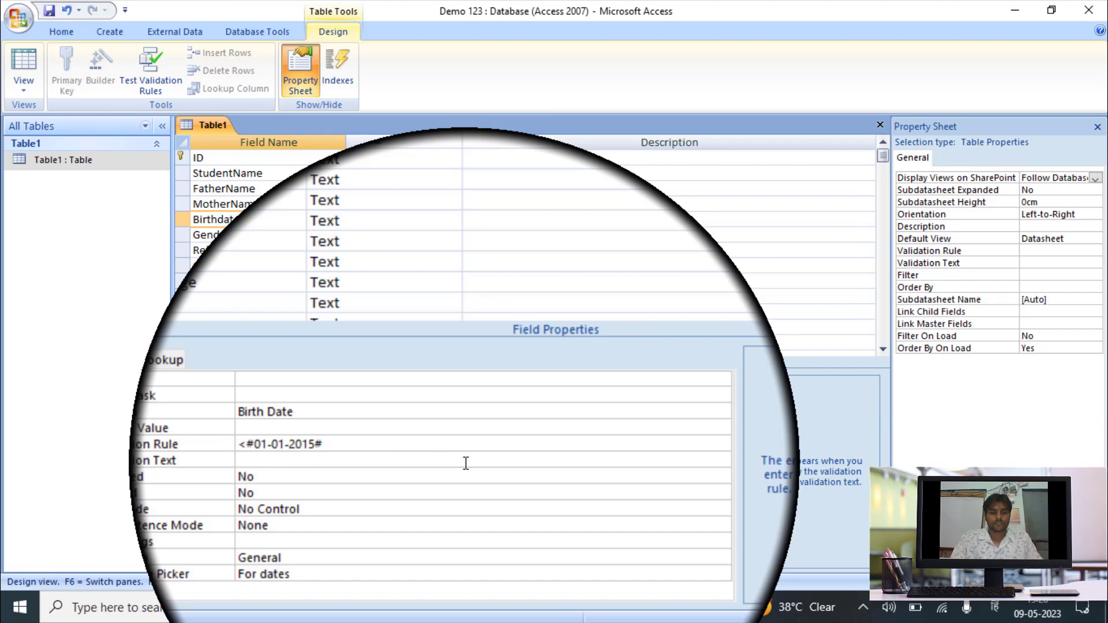
Step: Enter the Hindi message "आपने गलत तारिख डाली है" as the Birthdate field's Validation Text
text(aapne )
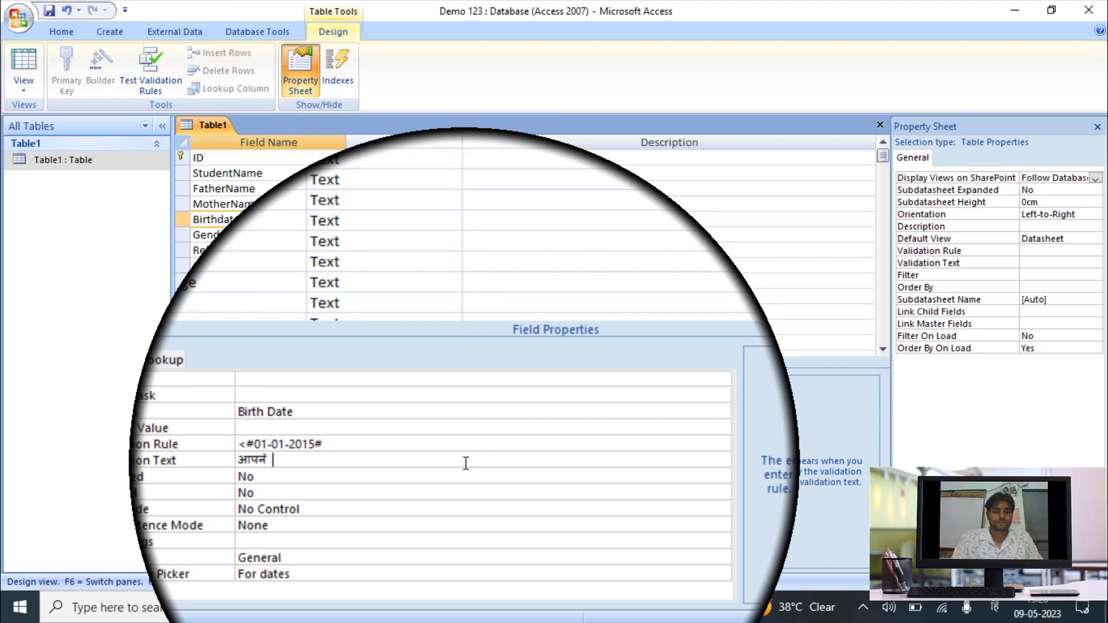
text(gala tareek)
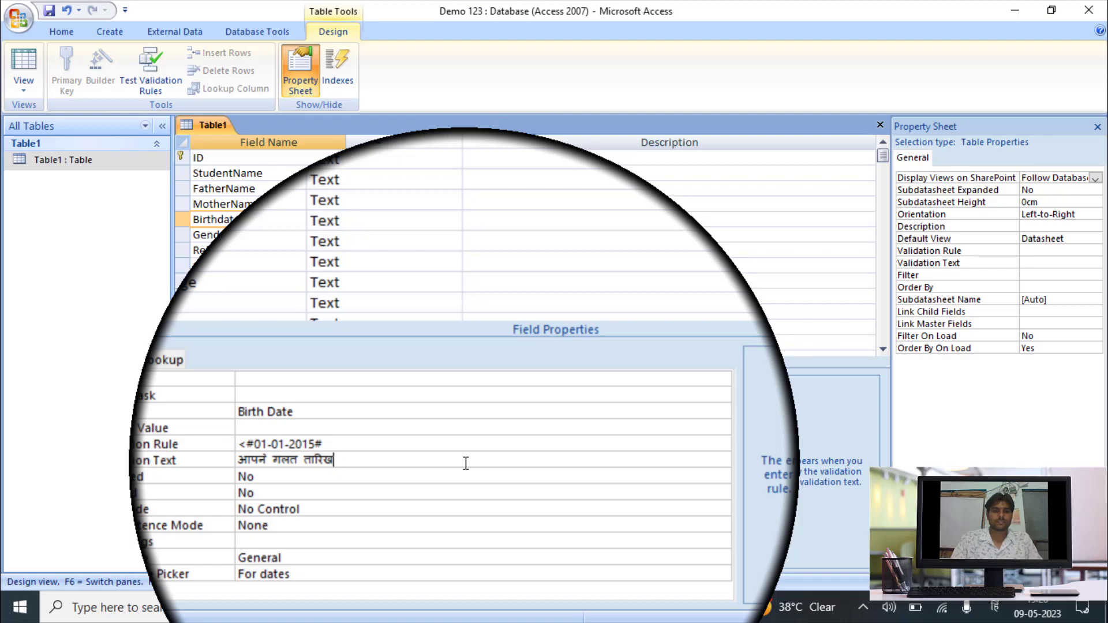
key(BackSpace)
key(BackSpace)
text(tareekh daali g)
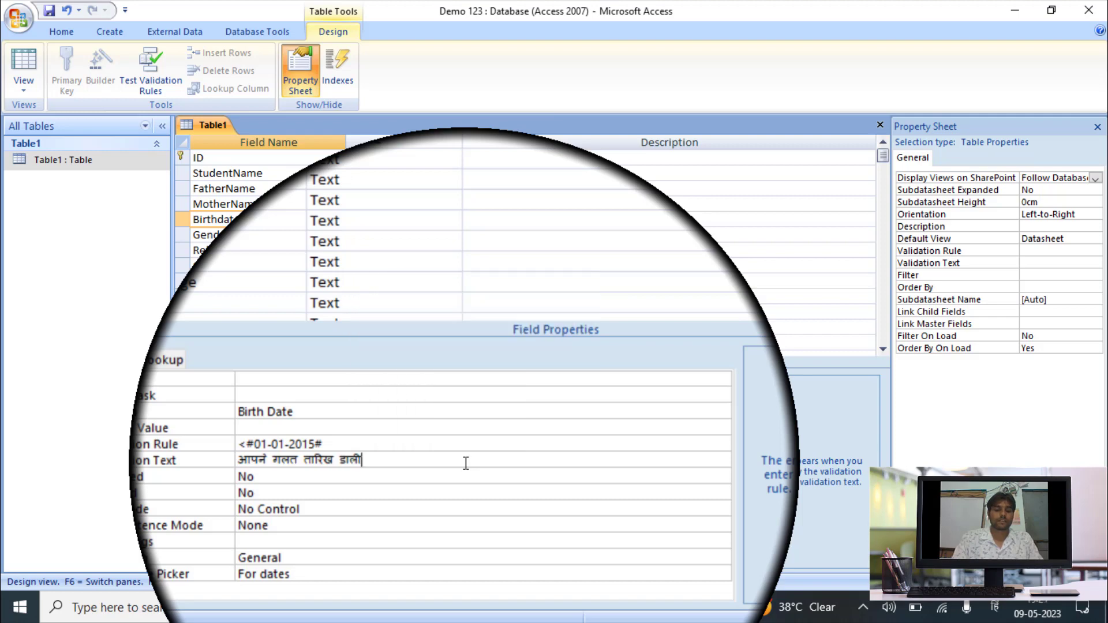
text(hai)
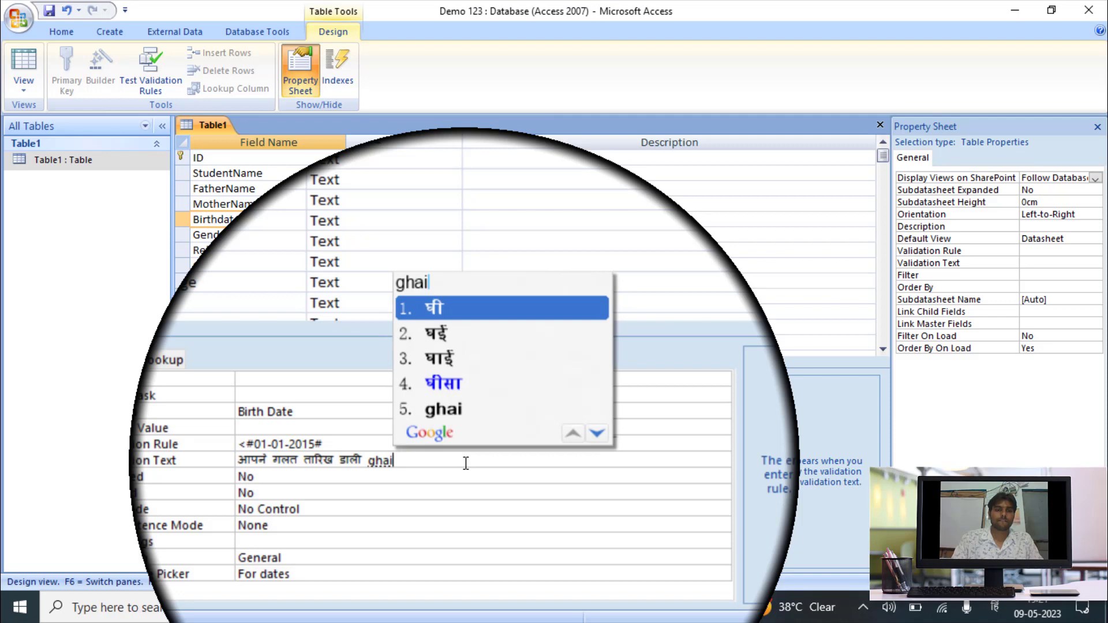
key(BackSpace)
key(BackSpace)
key(BackSpace)
key(BackSpace)
text(hai)
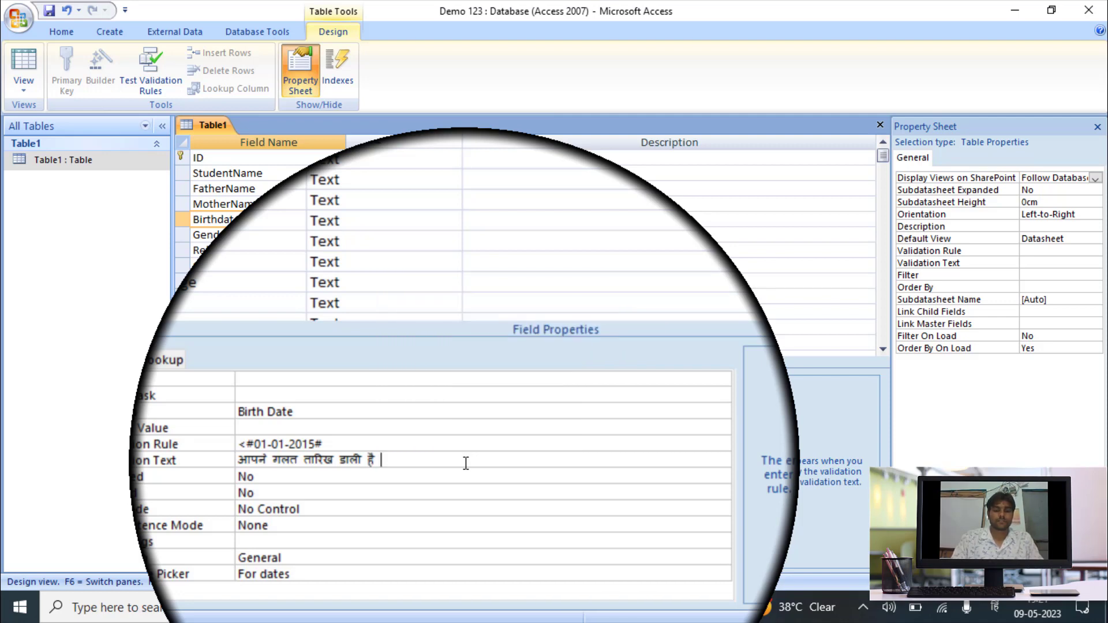
Step: Append "कृपया ०१/०१/२०१५ से पहले की तारीख डाले." to the Birthdate field's Validation Text and save the table
text( kripya )
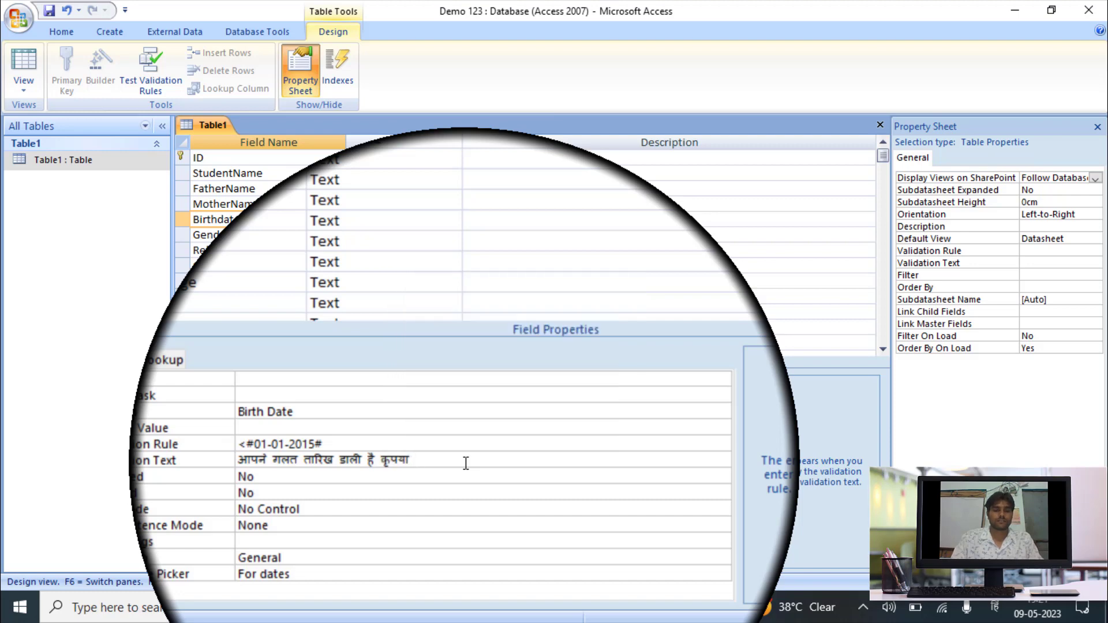
text(01)
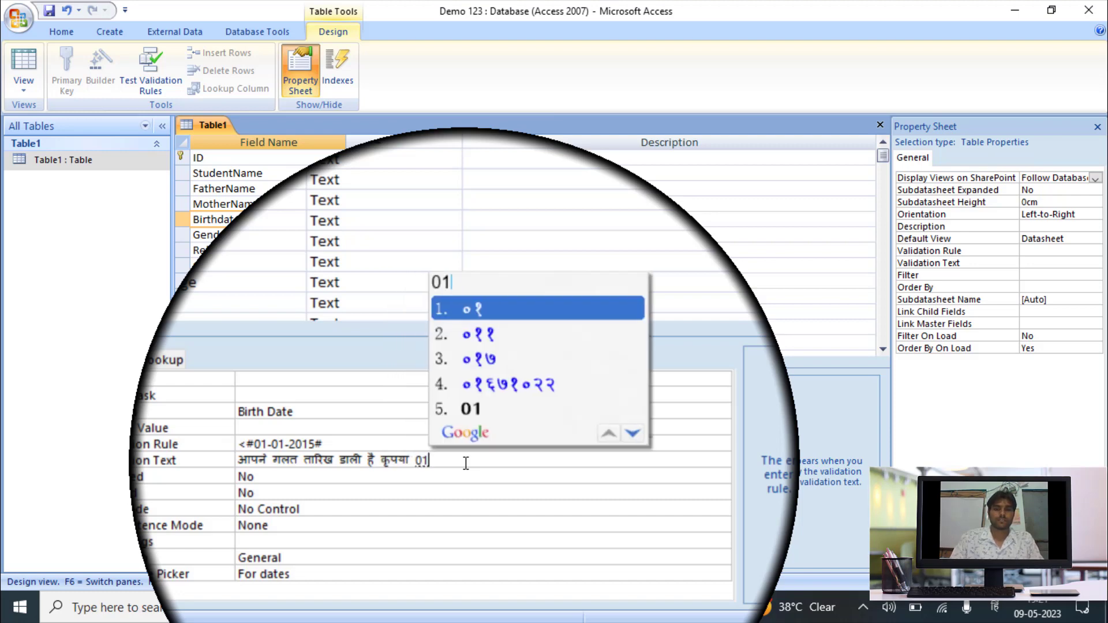
text(/01/2015)
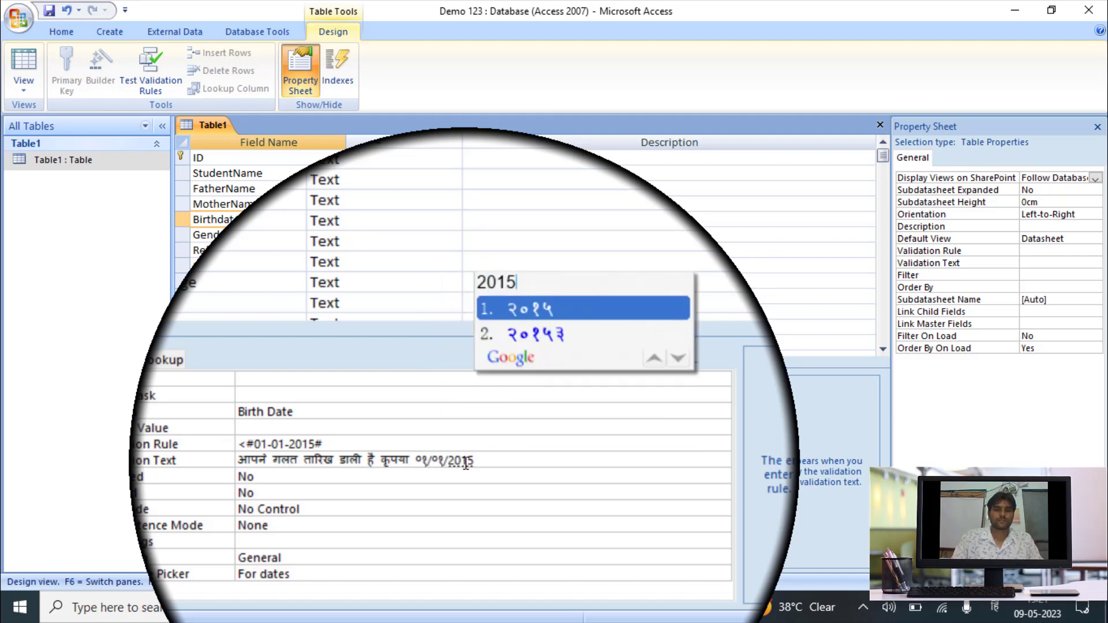
text( se )
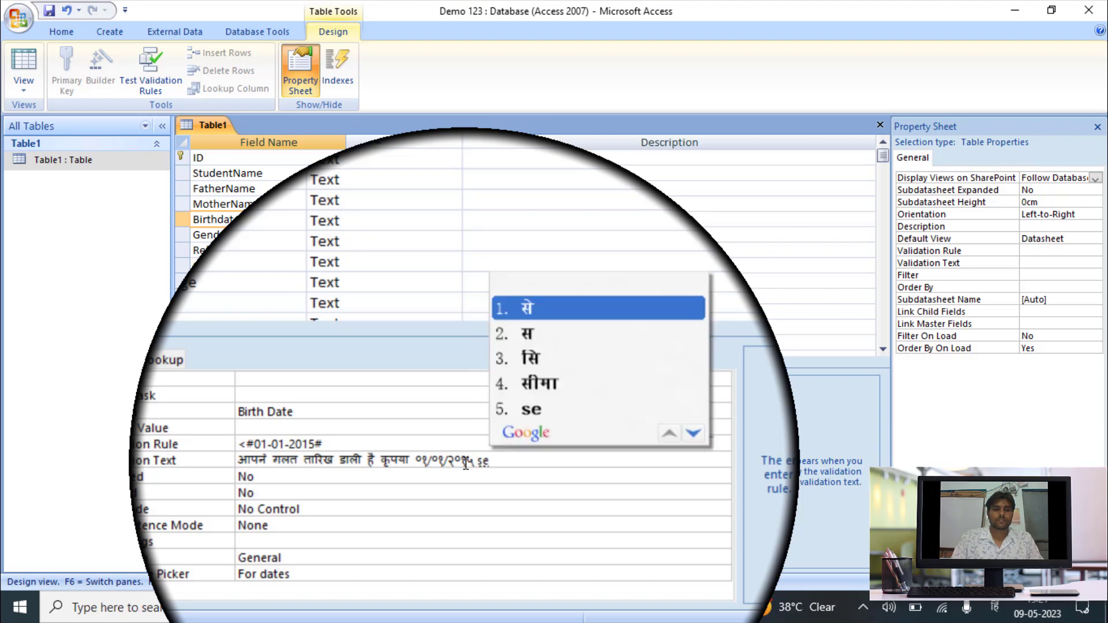
key(BackSpace)
key(BackSpace)
key(BackSpace)
text(से pahl)
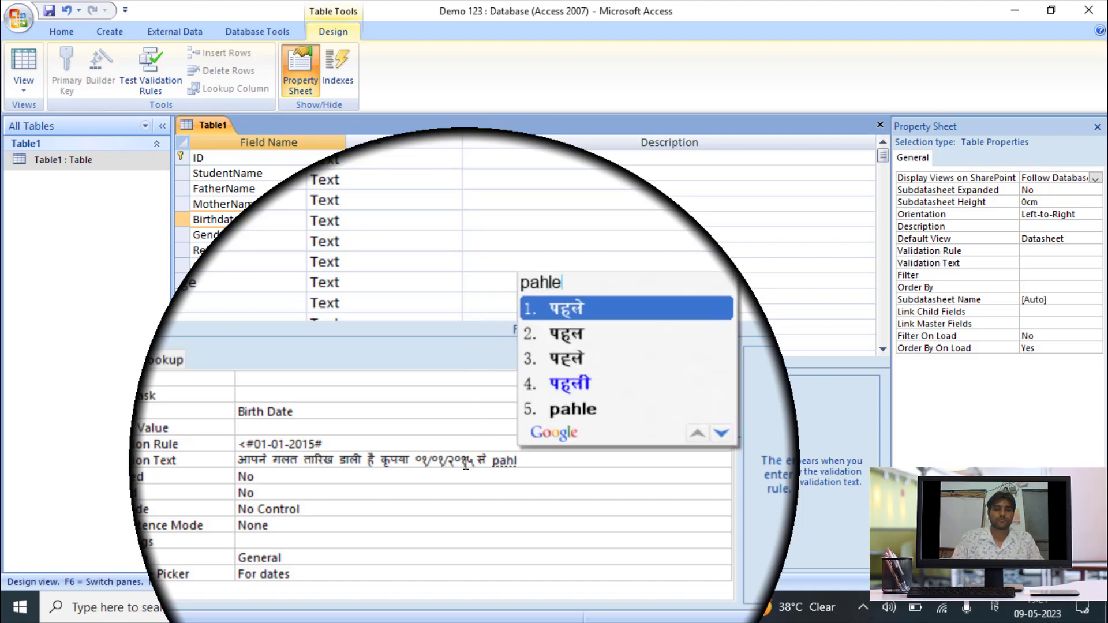
text(e ki tareekh)
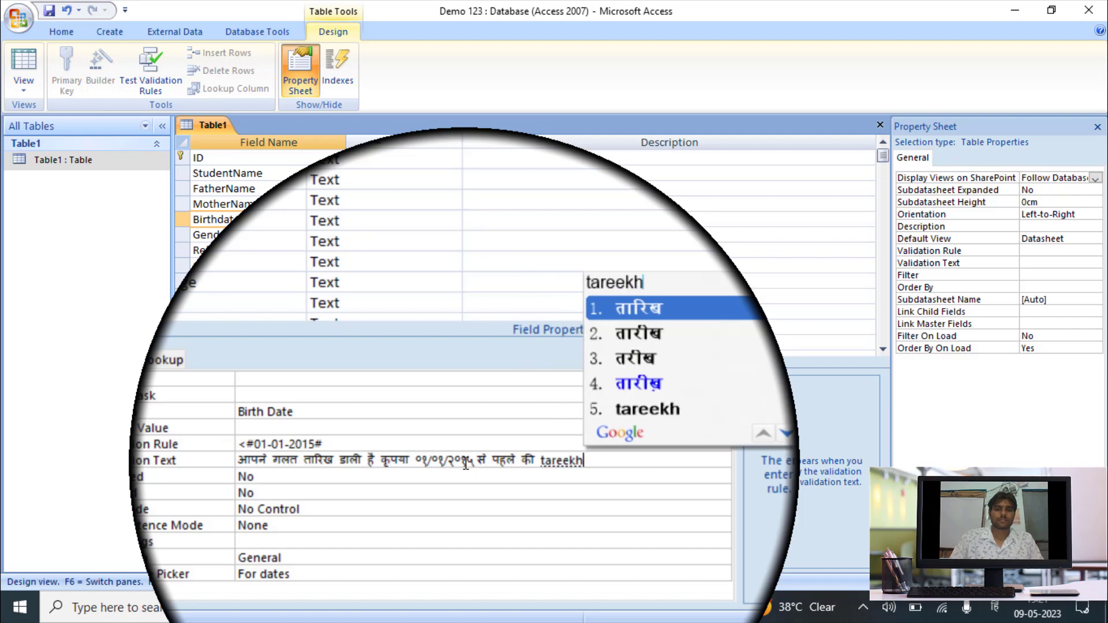
key(Down)
text(daale)
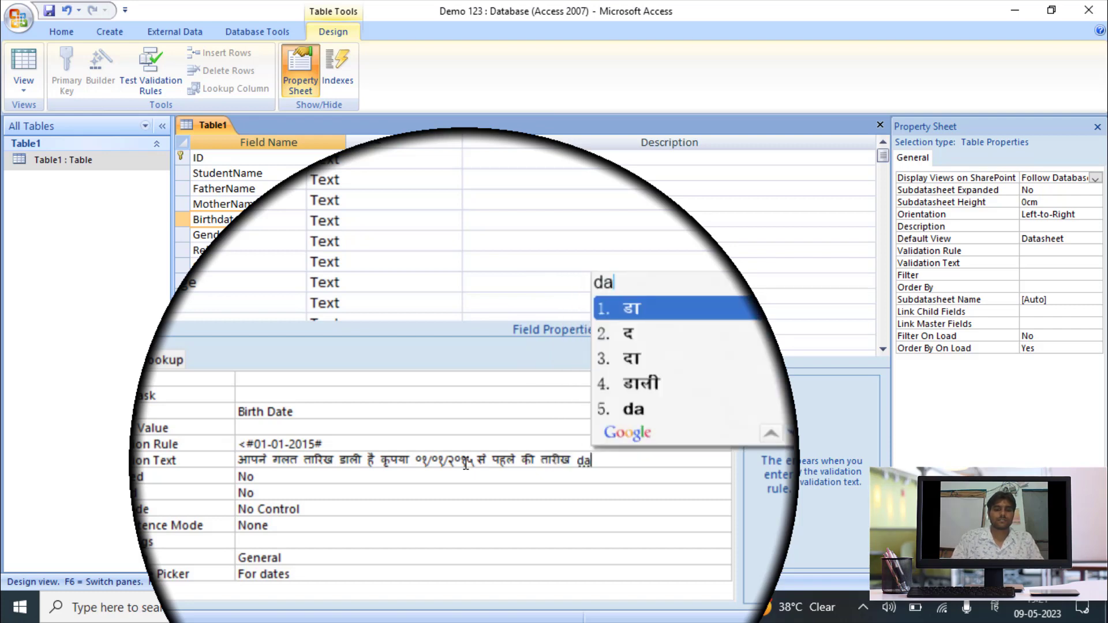
text(.)
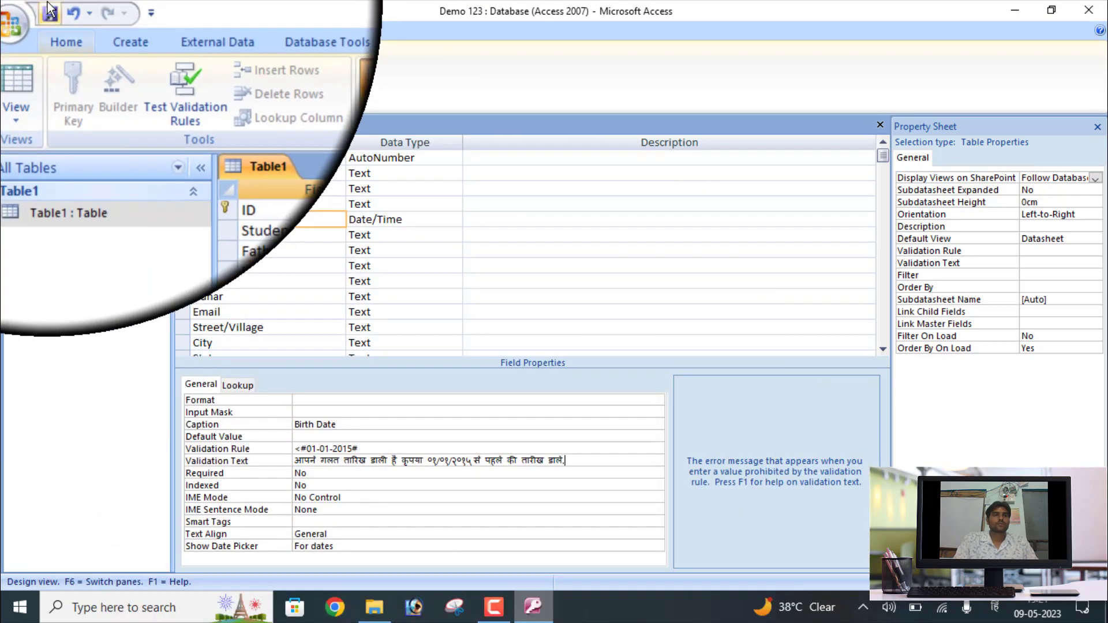
click(50, 12)
Step: Switch to Datasheet View, change the input language to English and try 02/03/2016 as the third record's Birth Date
click(16, 92)
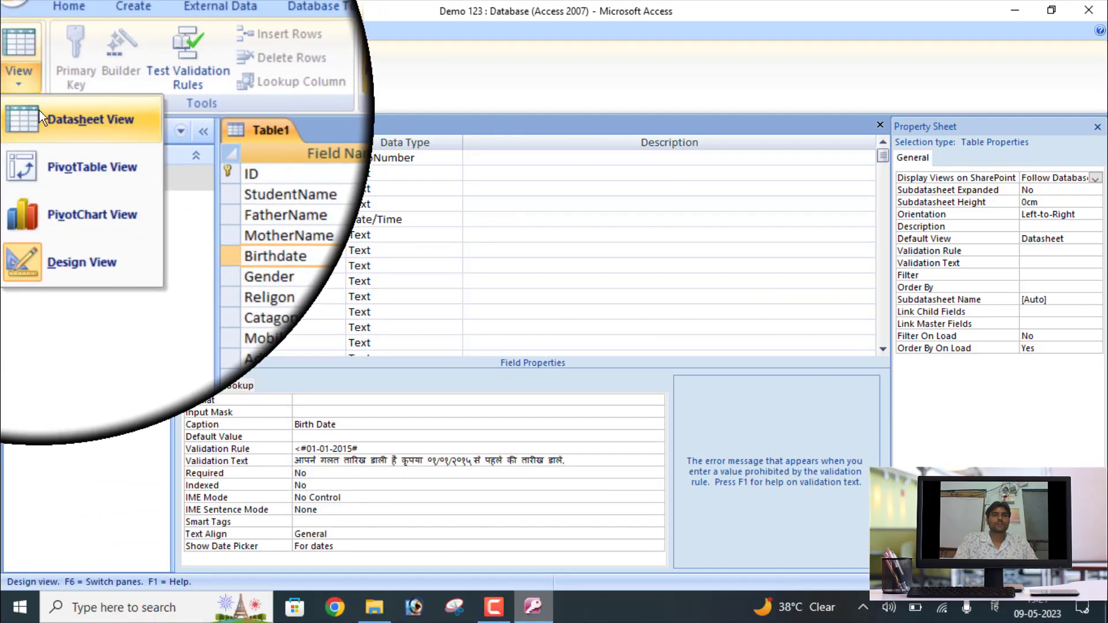
click(39, 111)
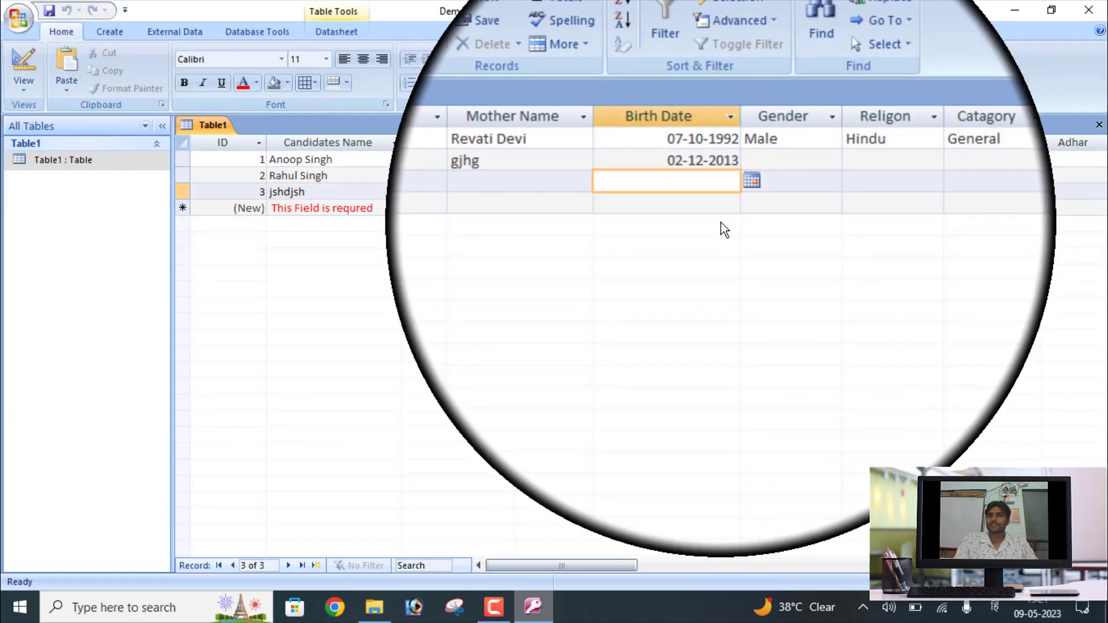
text(0)
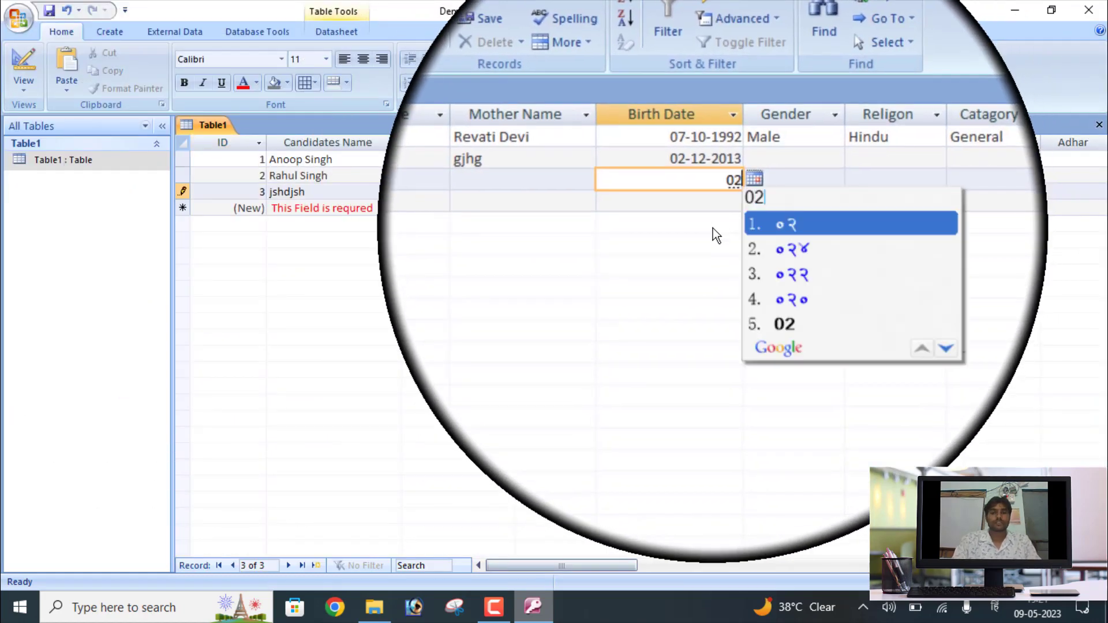
key(super+space)
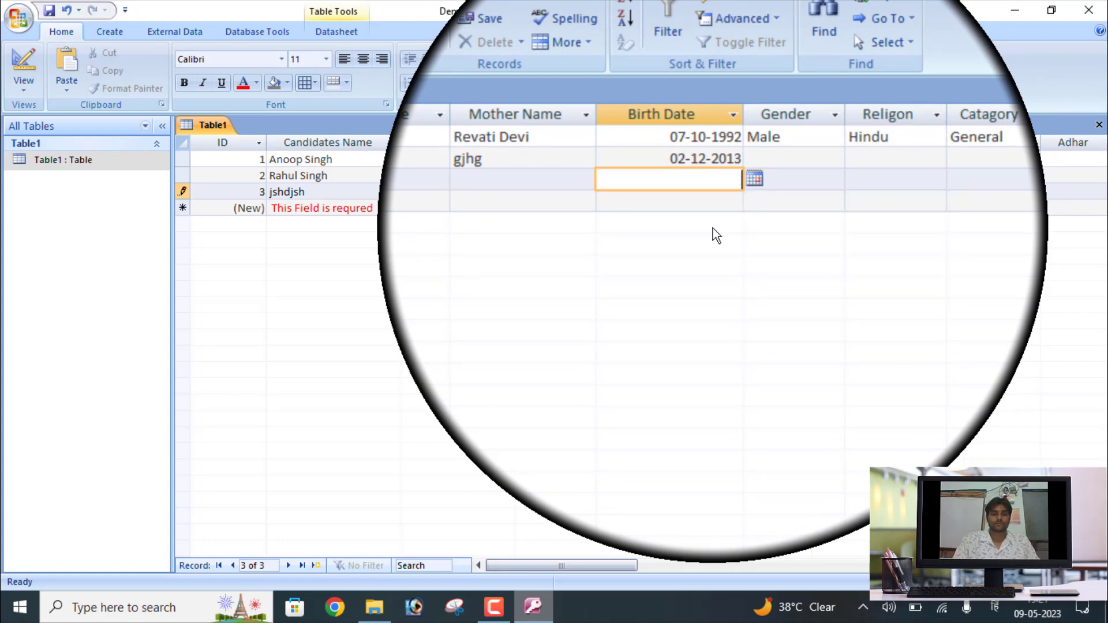
text(02/0)
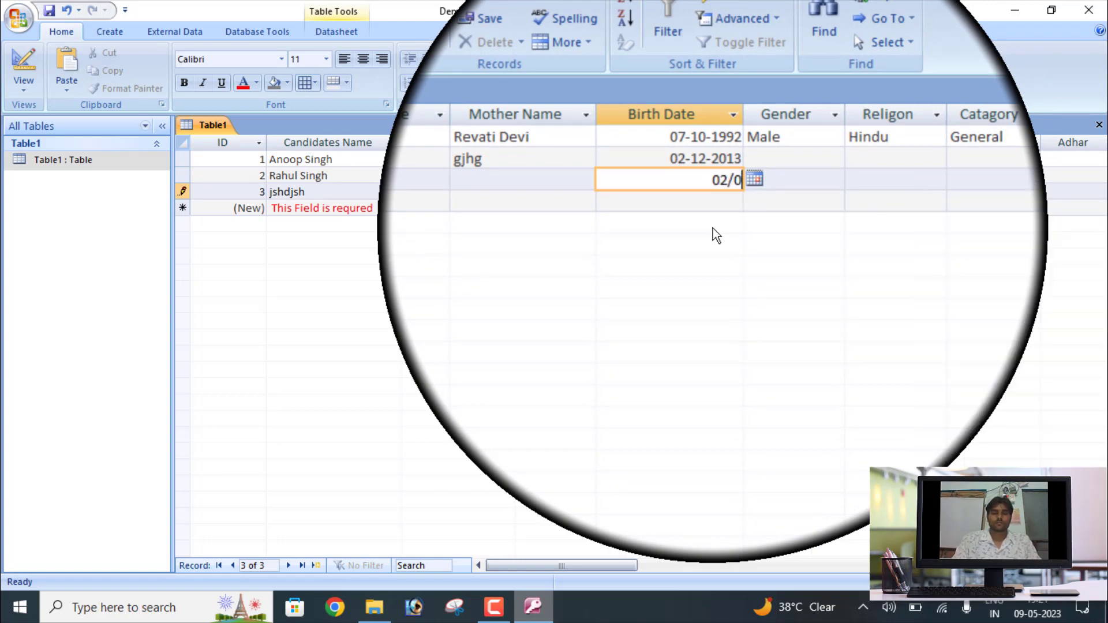
text(3/2016)
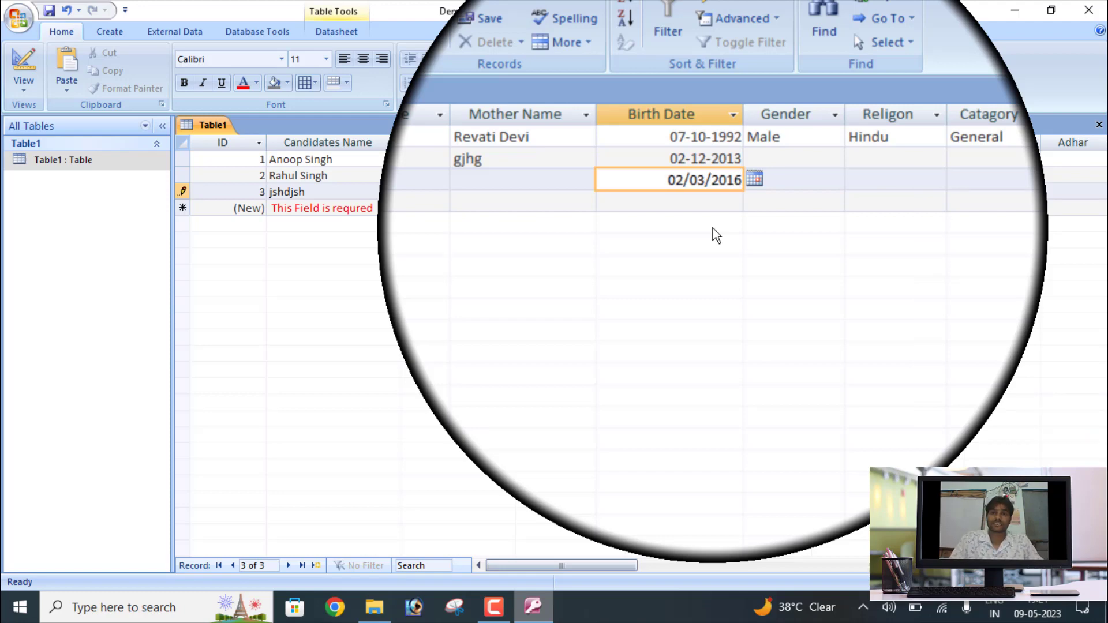
key(Return)
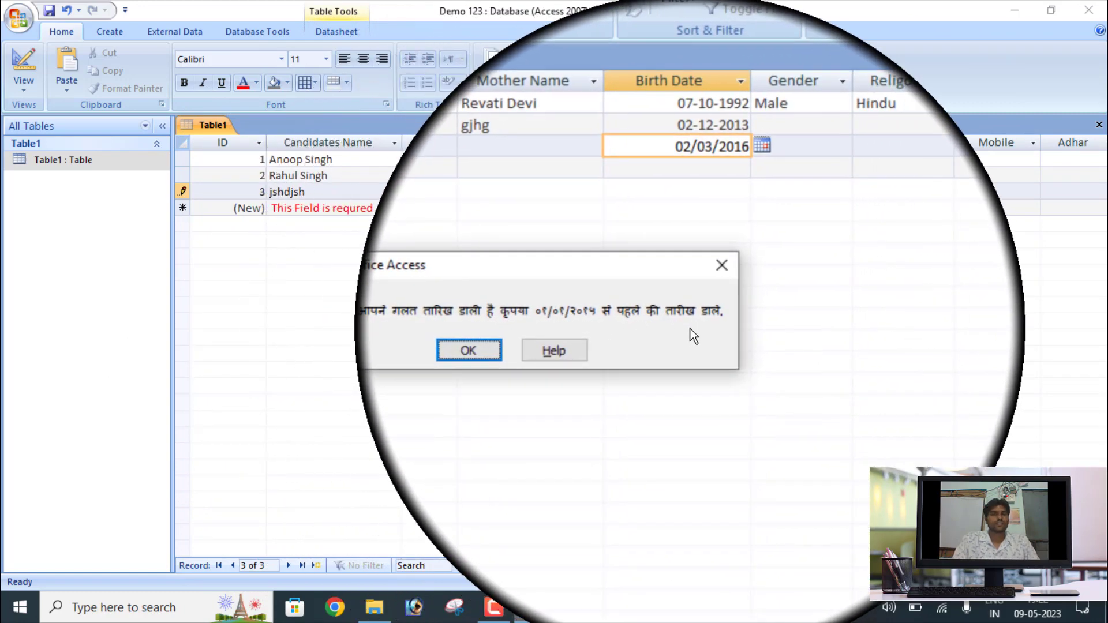
click(518, 345)
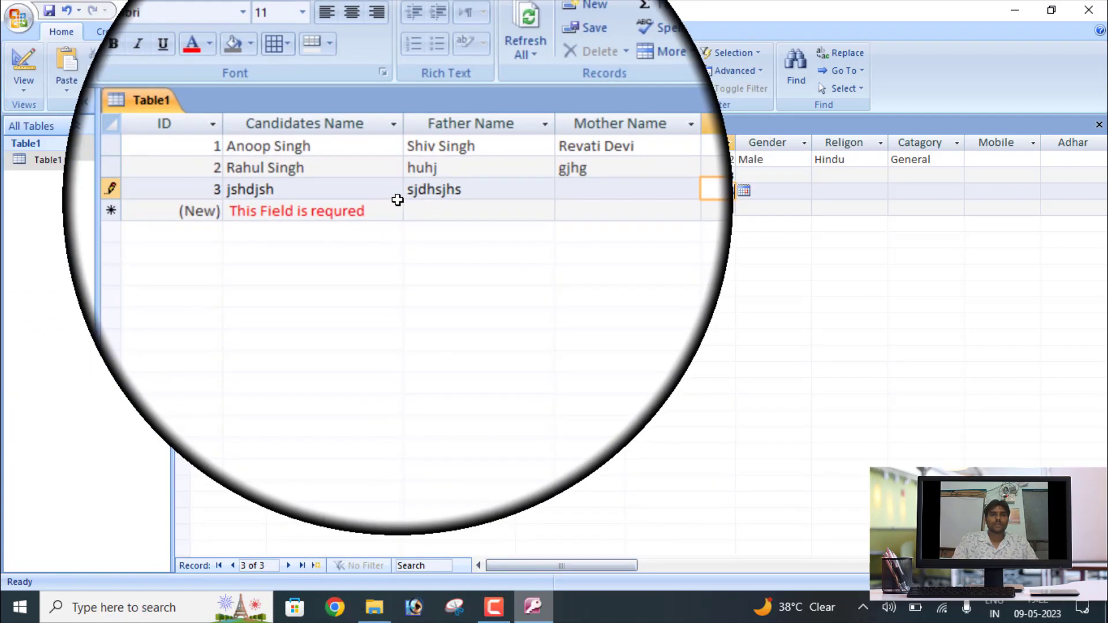
Step: Set the third record's Birth Date to 02-03-2012
click(392, 199)
click(536, 347)
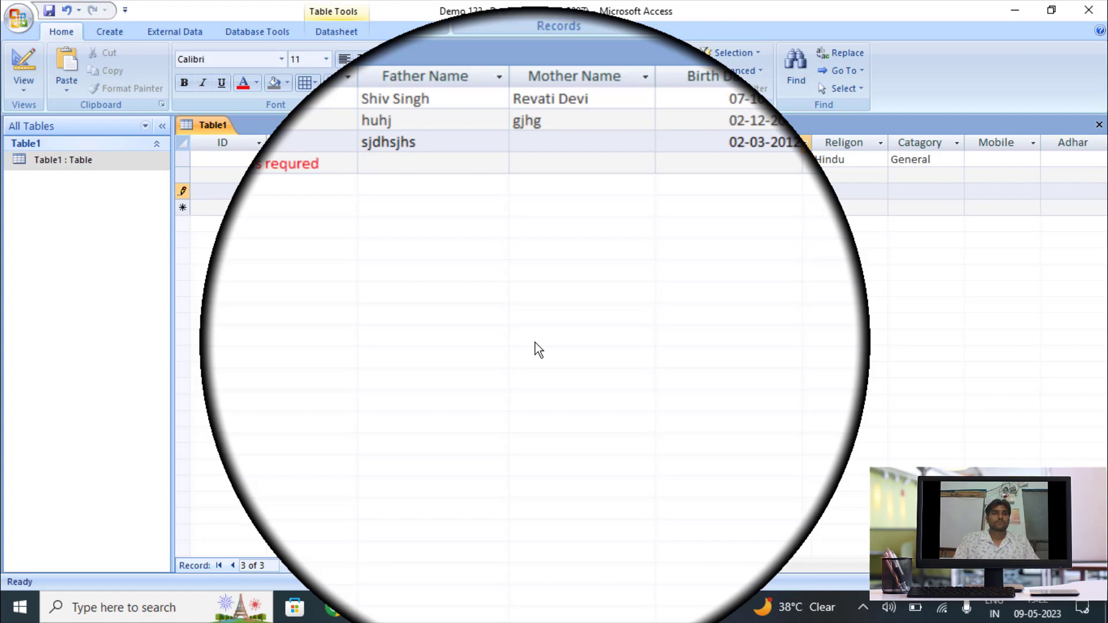
Step: Select the Gender field's data type in Design View and return to Datasheet View
click(23, 72)
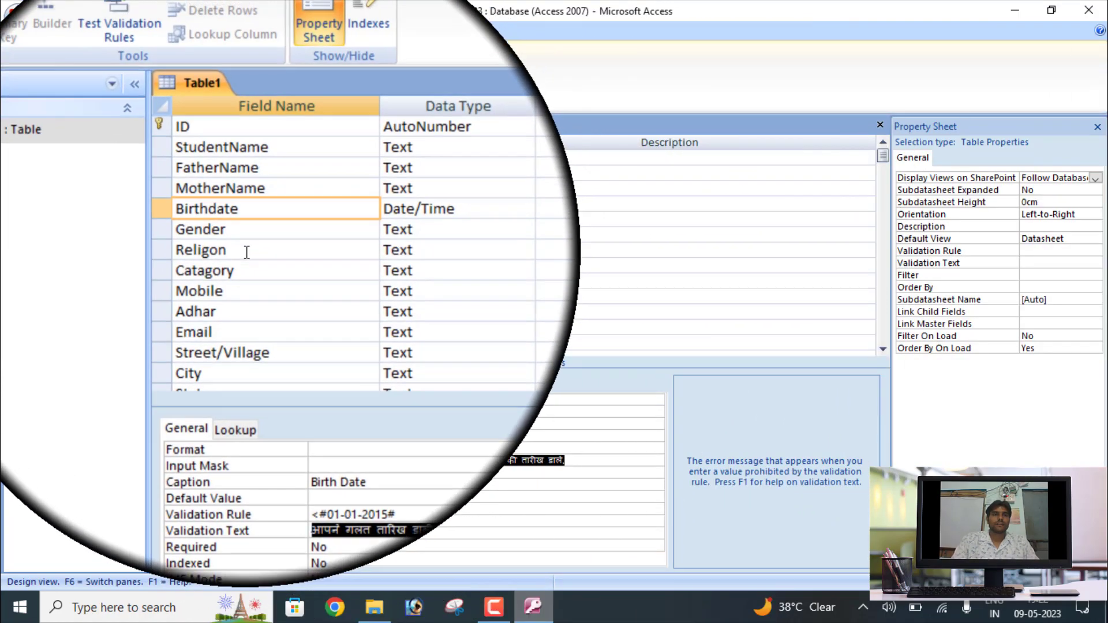
click(242, 232)
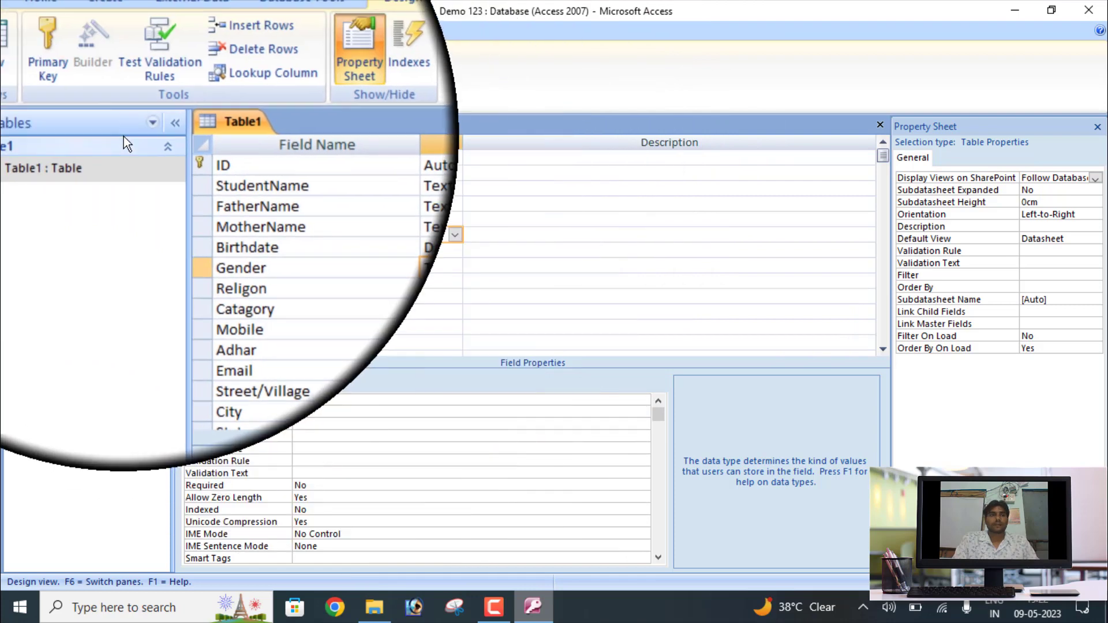
click(26, 90)
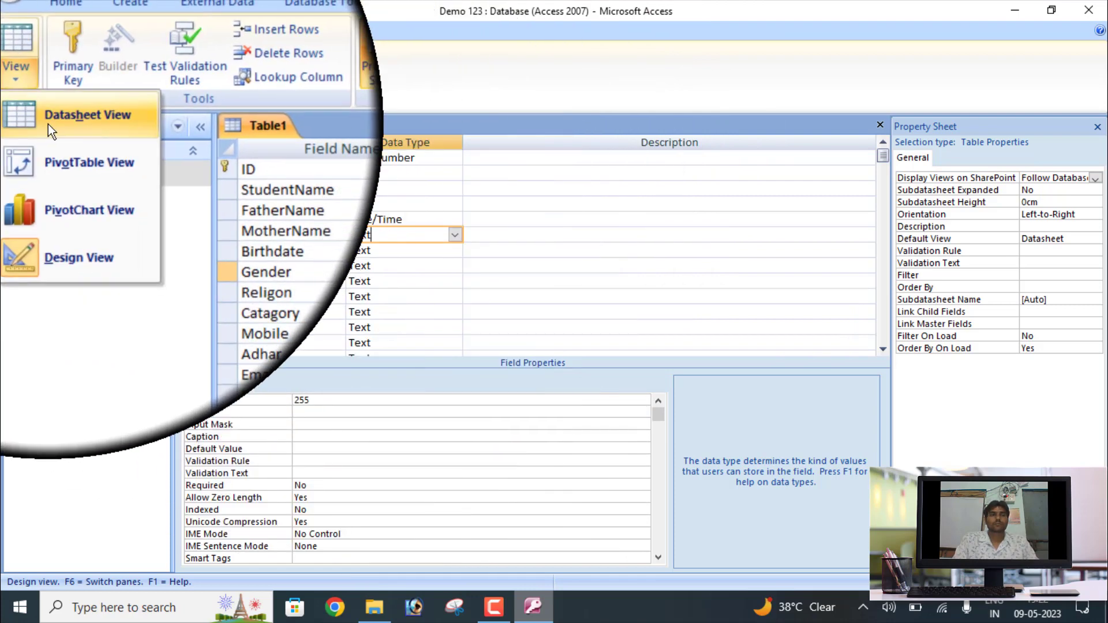
click(48, 123)
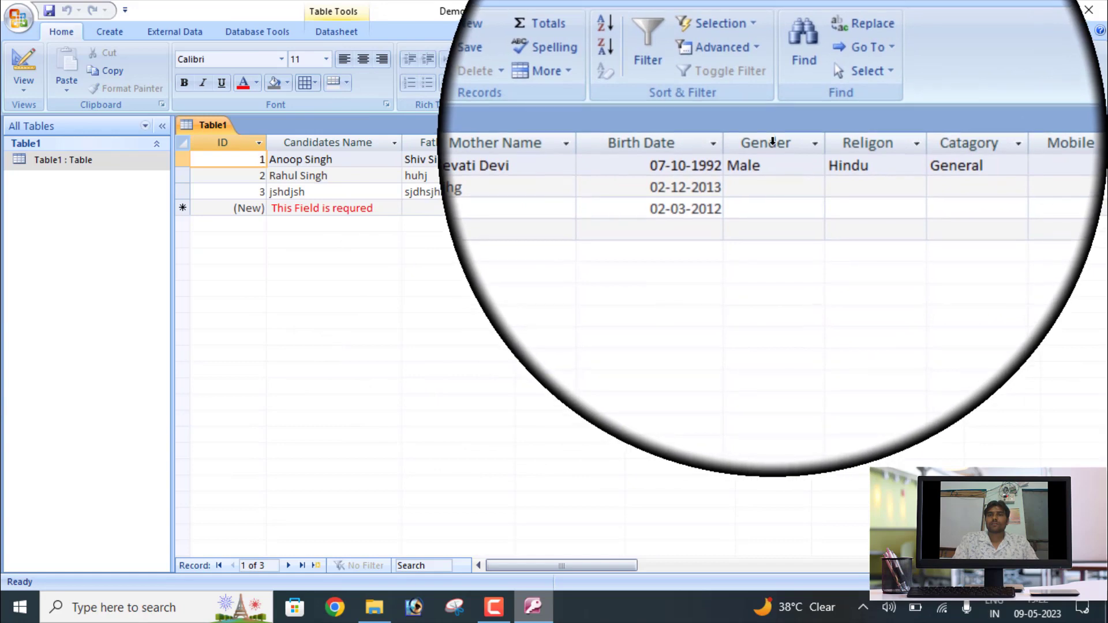
Step: Set the second record's Gender to Female from its value list
click(770, 179)
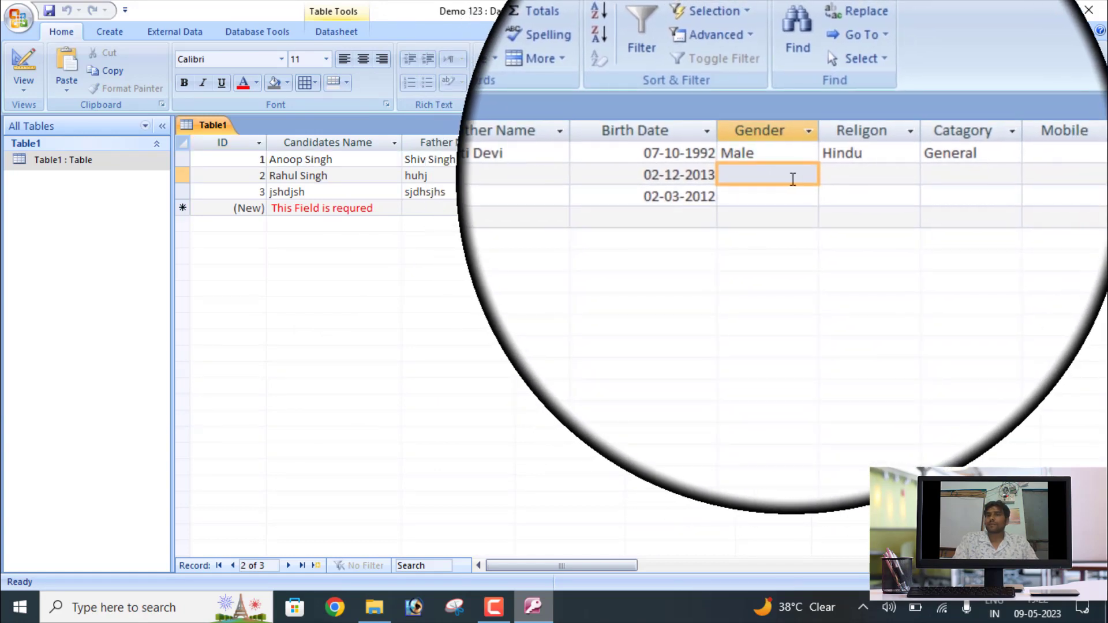
click(803, 178)
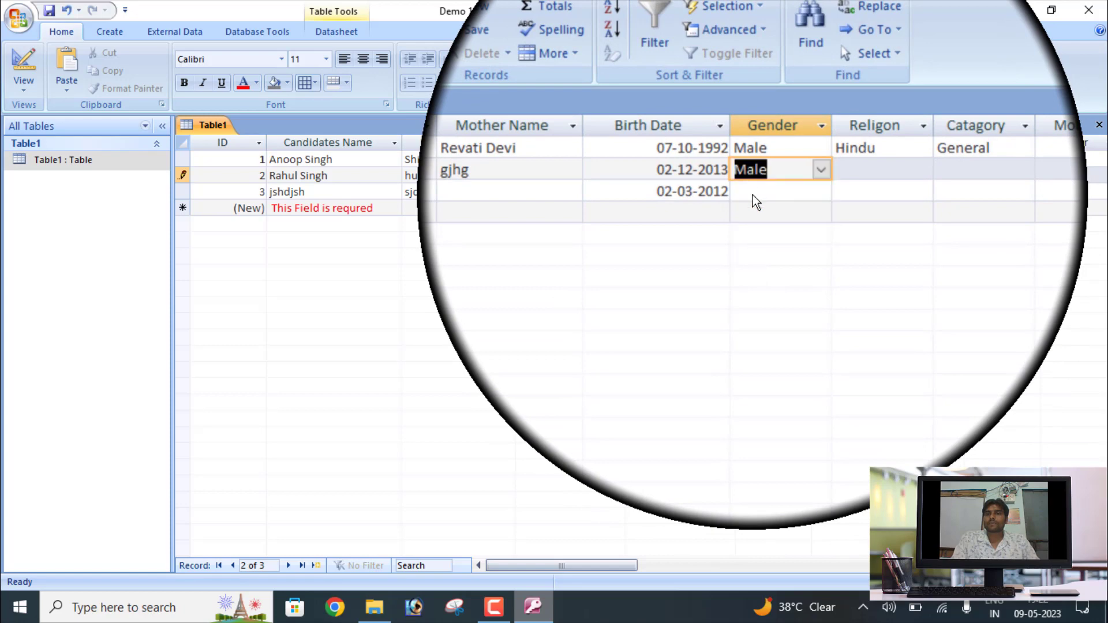
click(811, 168)
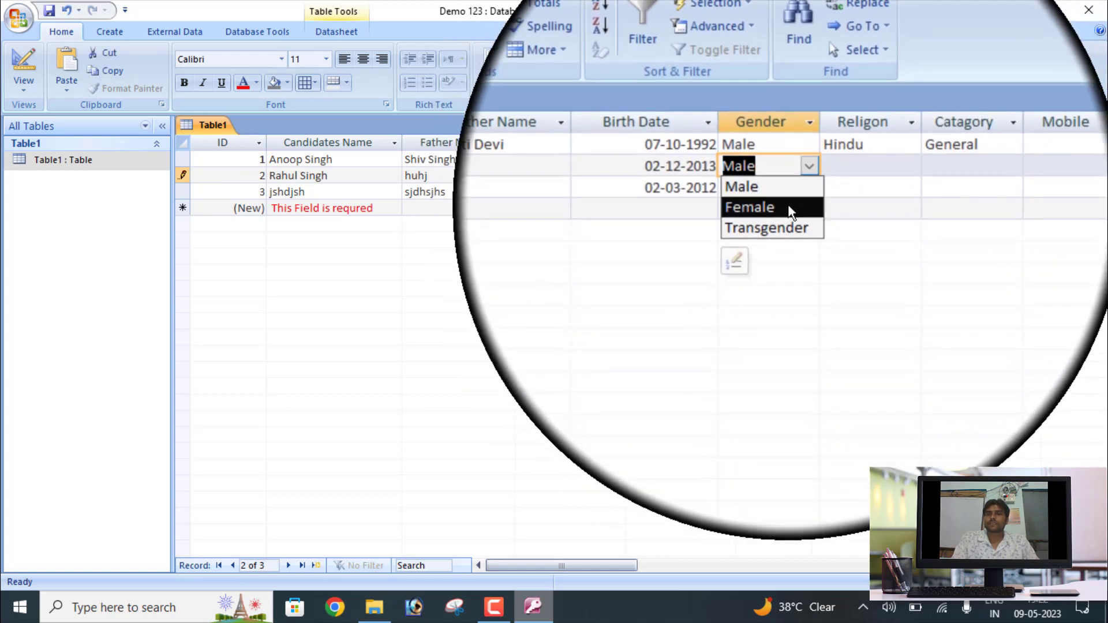
click(788, 205)
Step: Edit the Gender list items from the second record, shortening Transgender to "Transg"
click(807, 176)
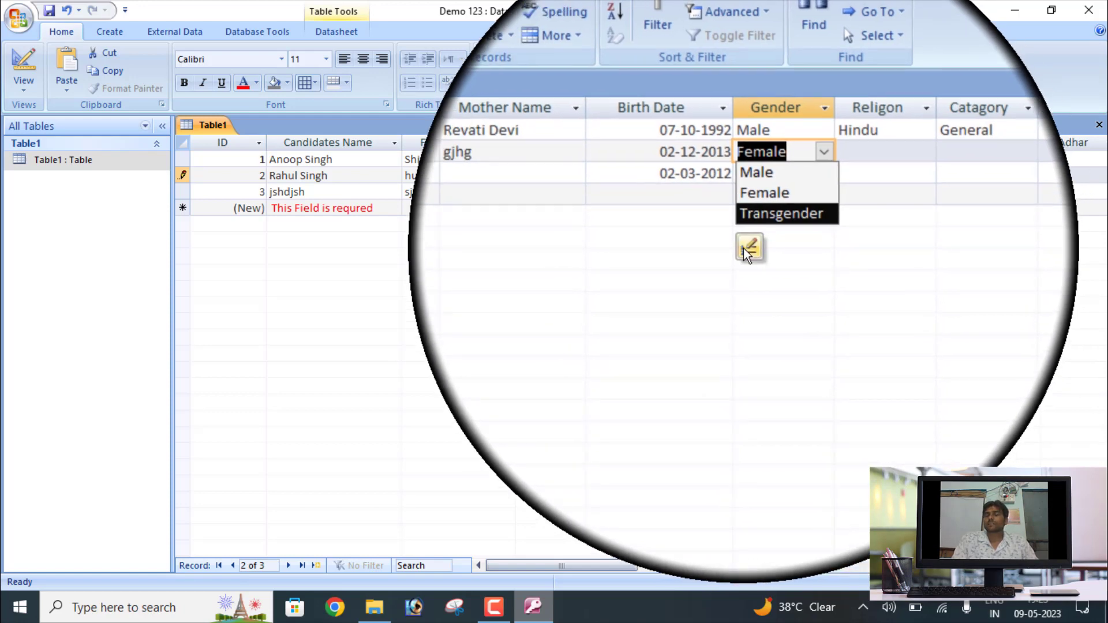
click(749, 247)
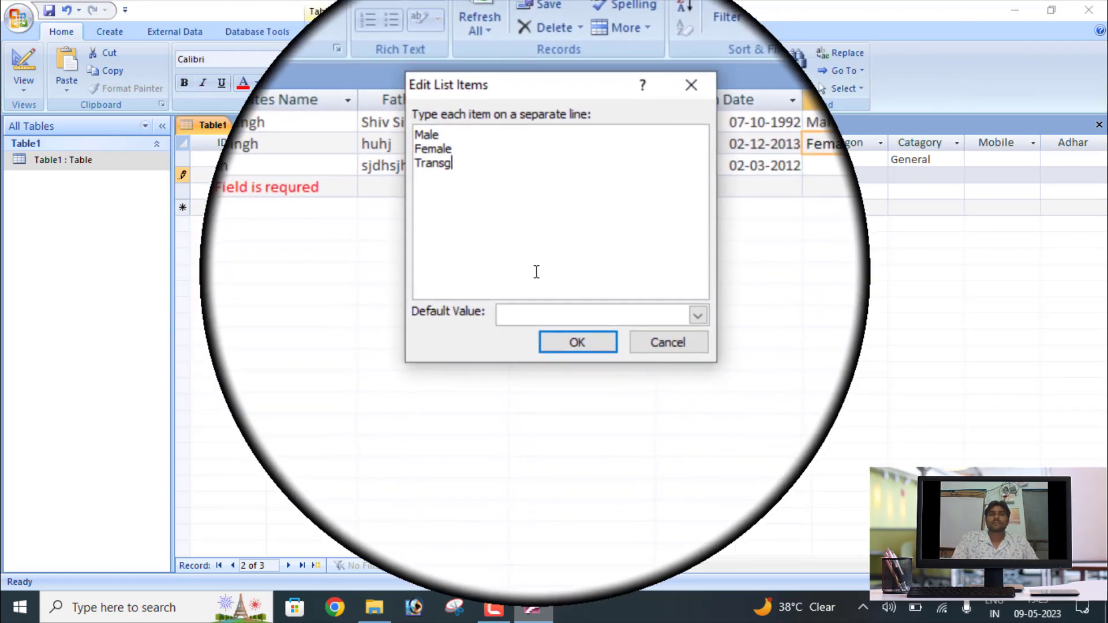
click(563, 325)
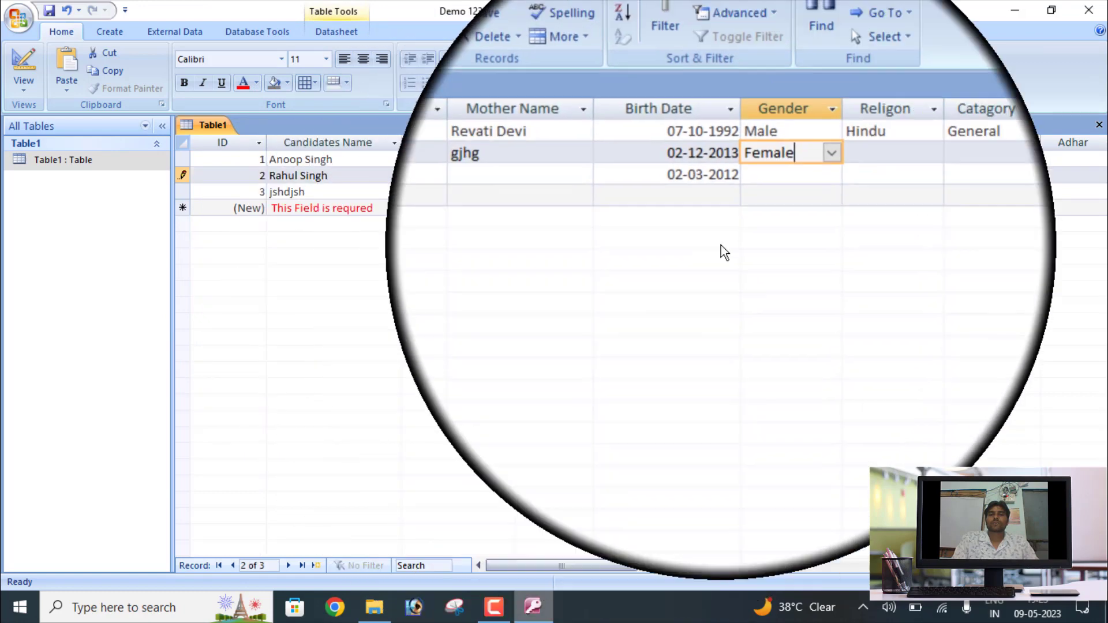
Step: Change the shortened Gender list item back to "Transgender" and check the updated value list
click(803, 174)
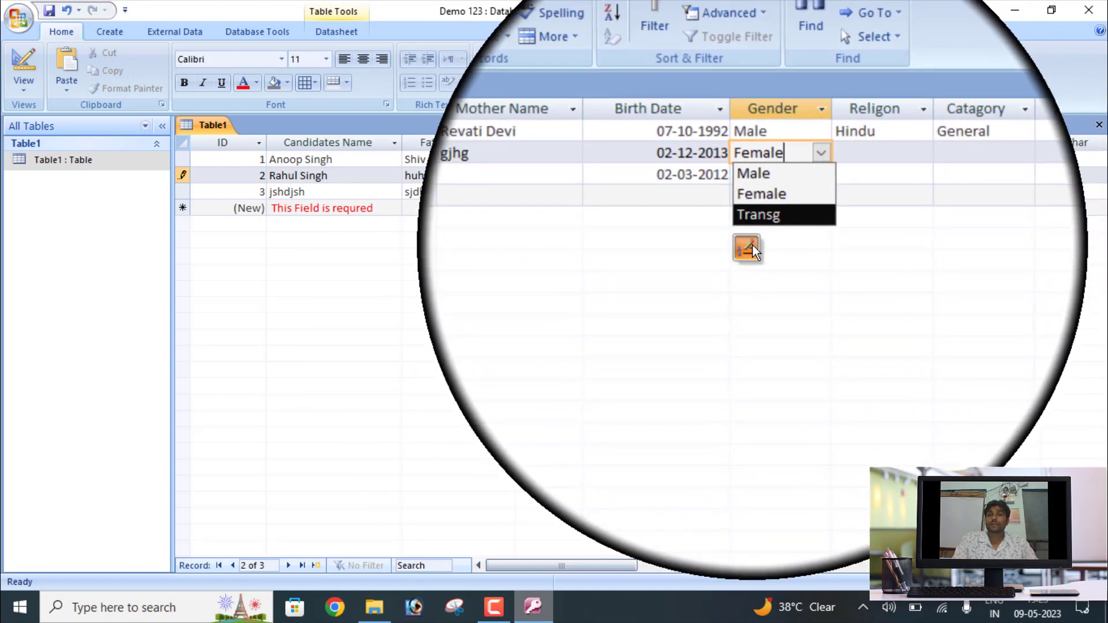
click(750, 247)
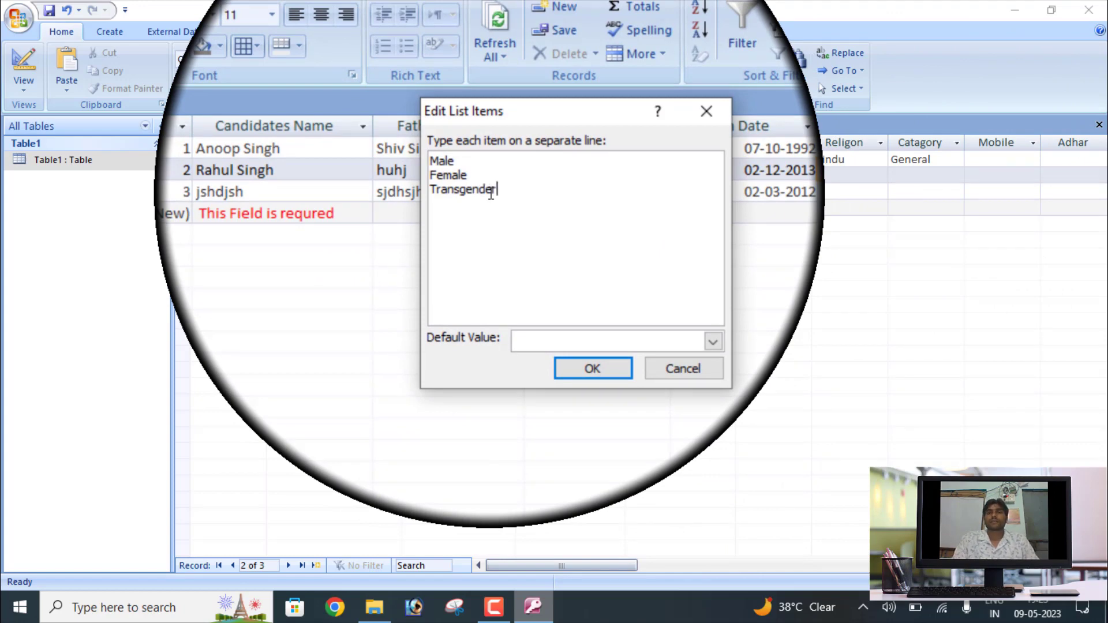
click(570, 325)
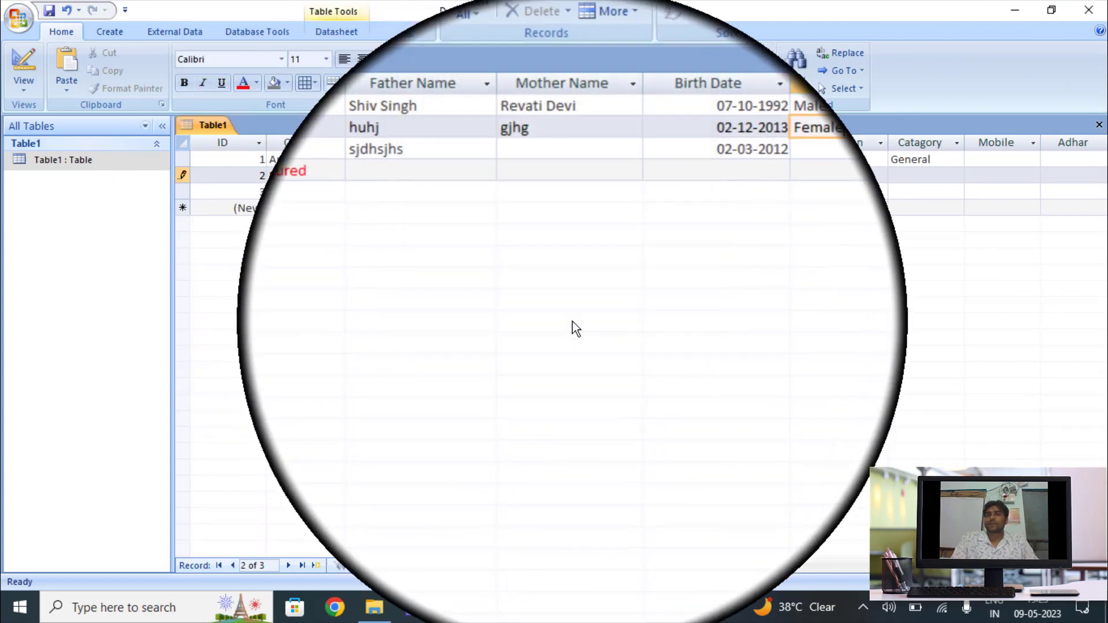
click(802, 180)
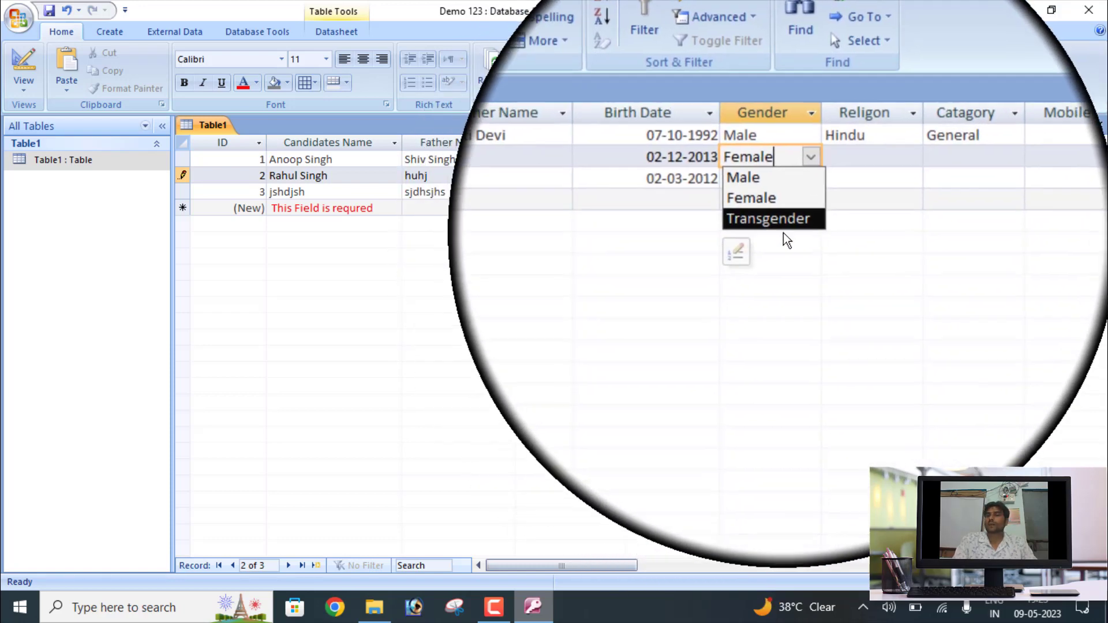
click(622, 340)
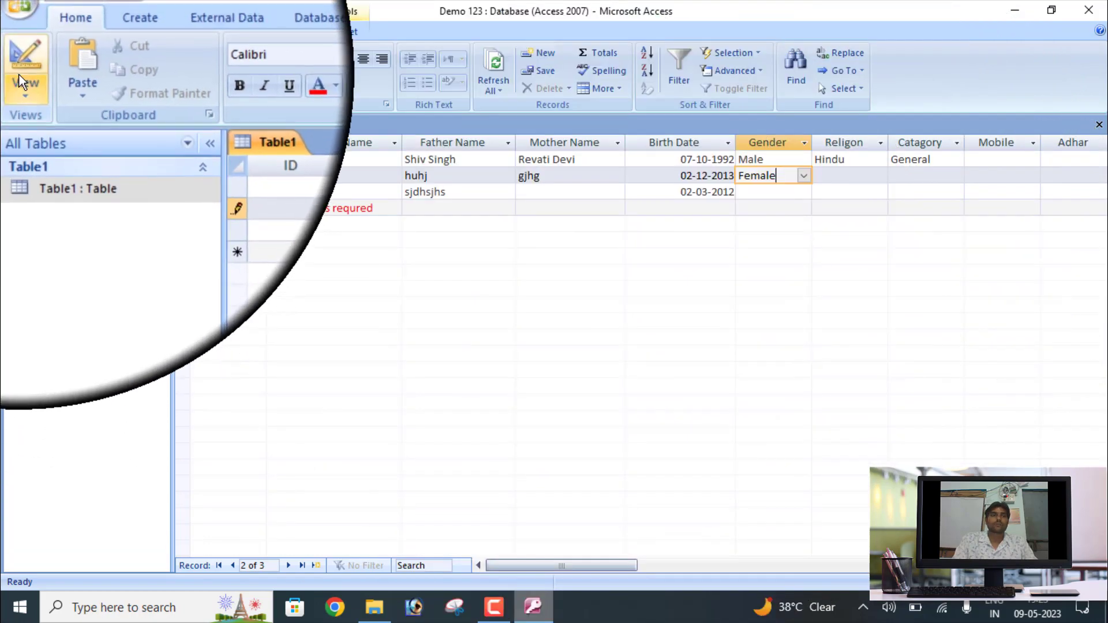
Step: Return to Design View and set Allow Value List Edits to No in the Gender field's Lookup properties
click(20, 81)
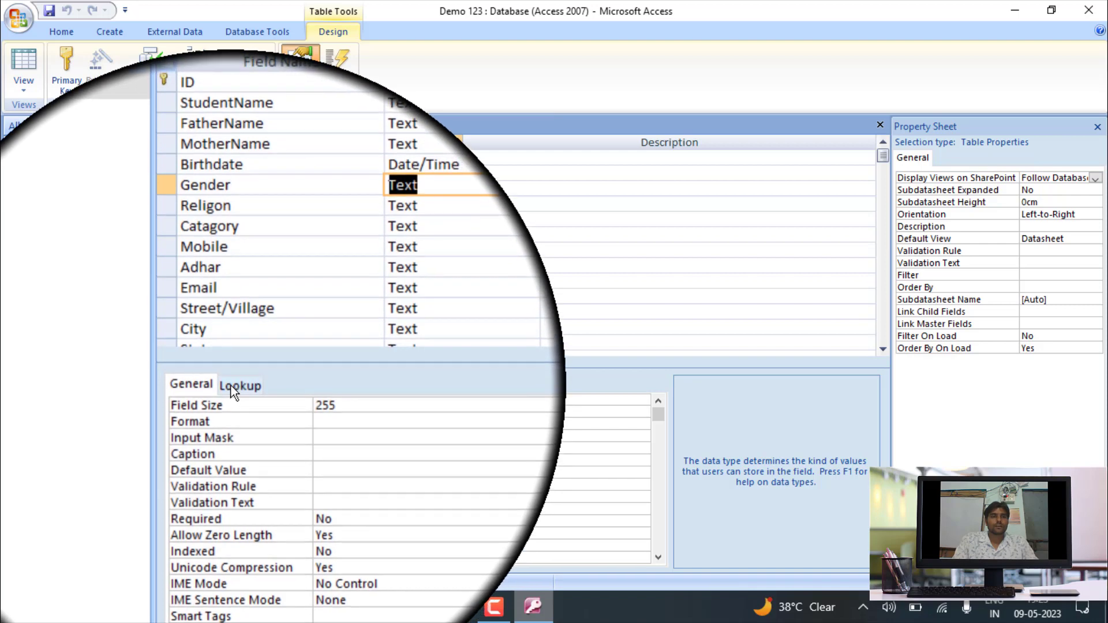
click(231, 386)
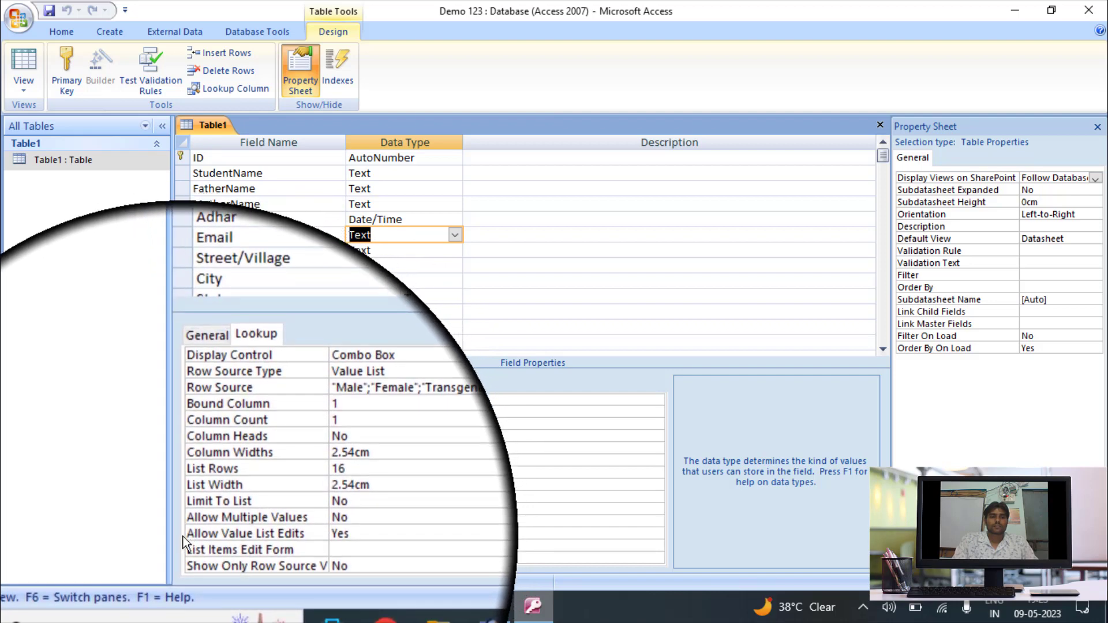
click(187, 539)
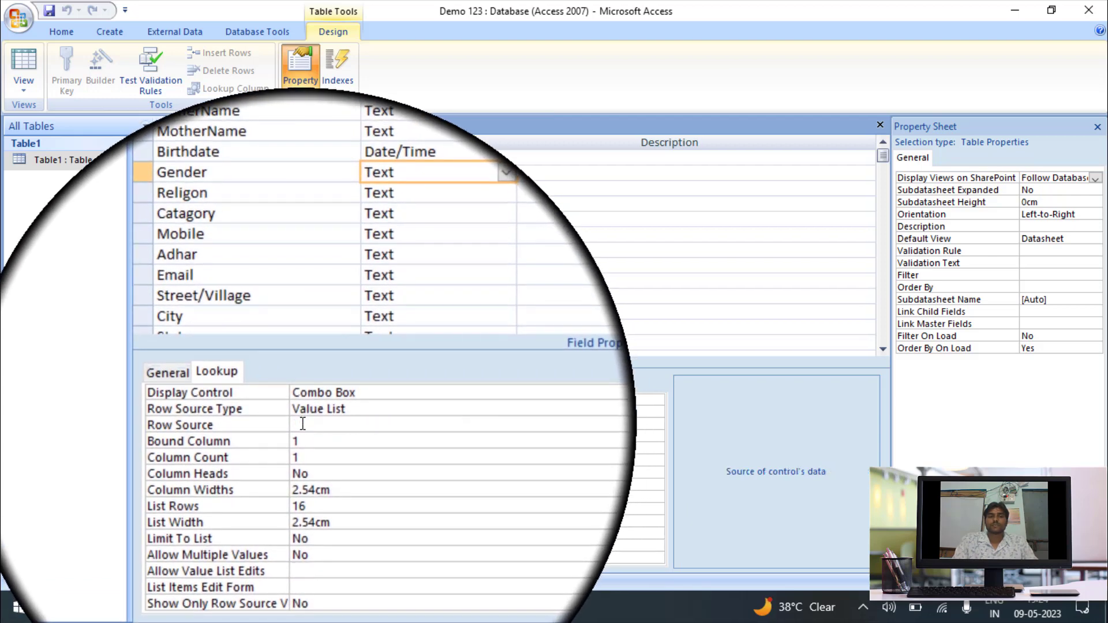
drag(302, 423, 429, 425)
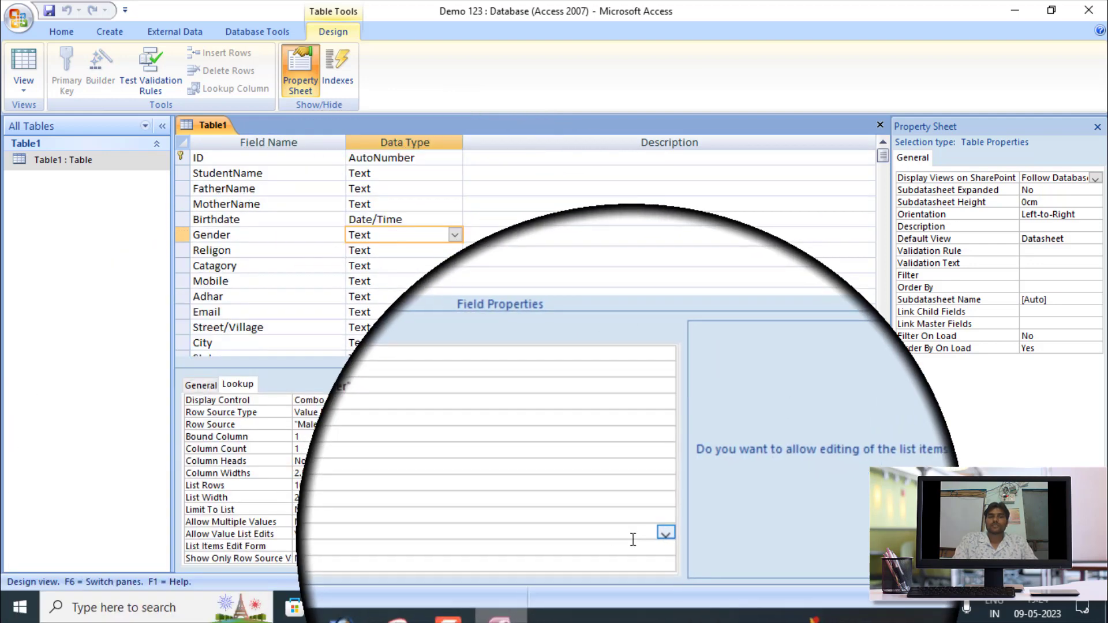
click(664, 532)
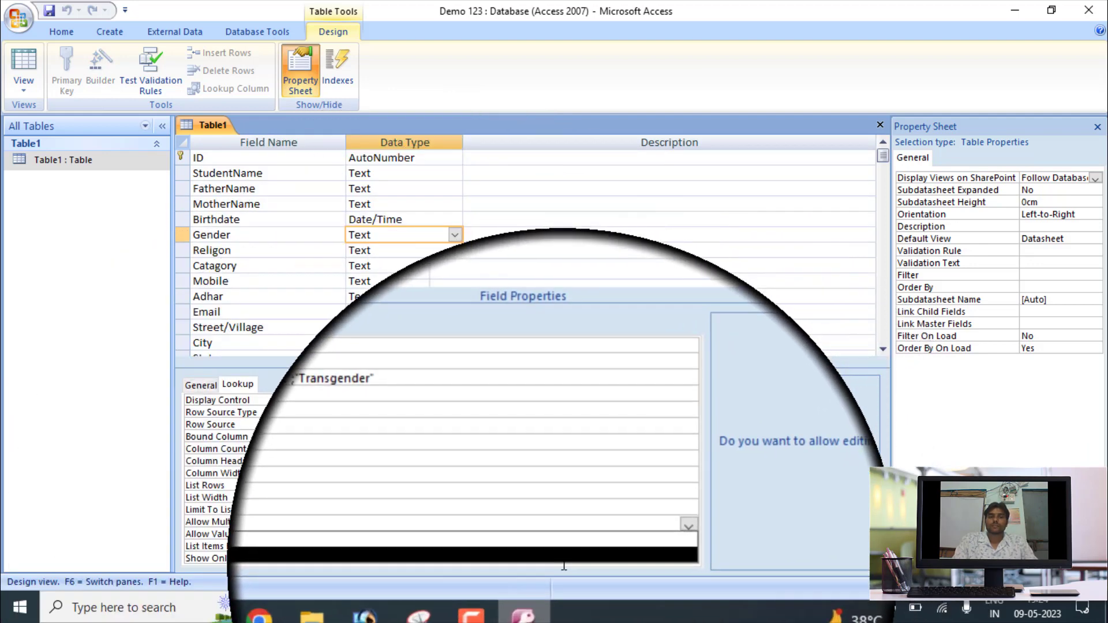
click(562, 557)
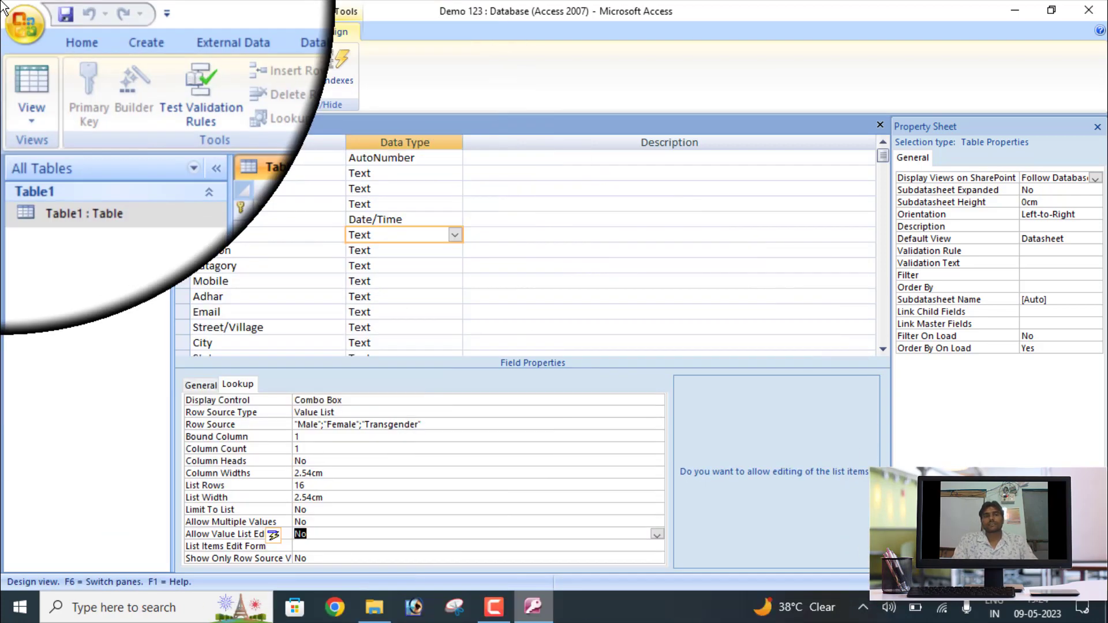
Step: Check whether the second record's Gender list can still be edited in Datasheet View, and return to Design View
click(23, 67)
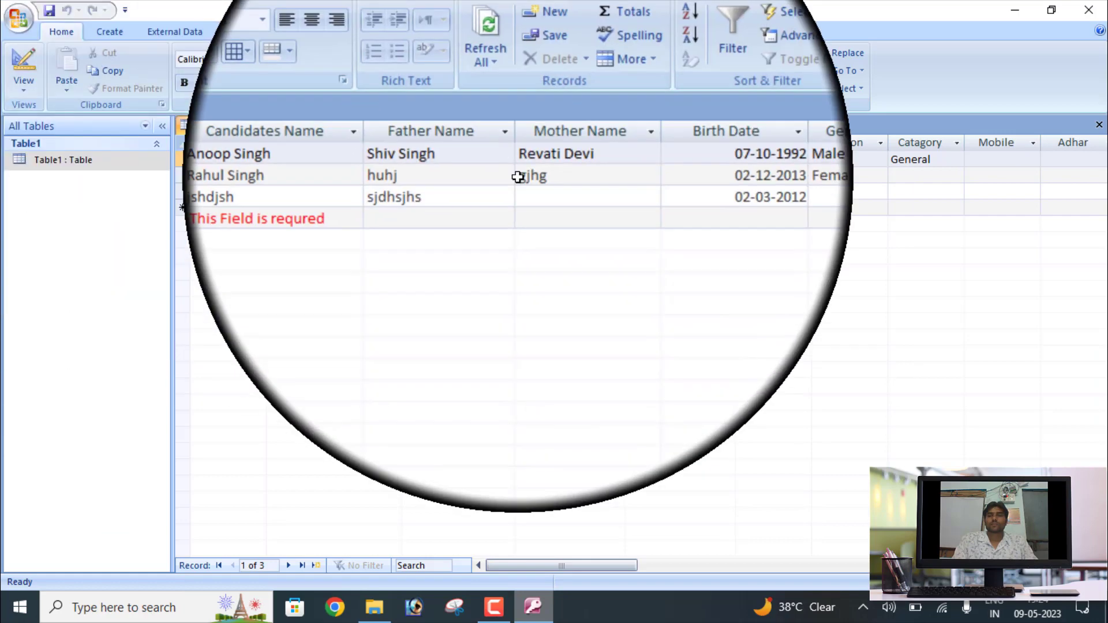
click(796, 175)
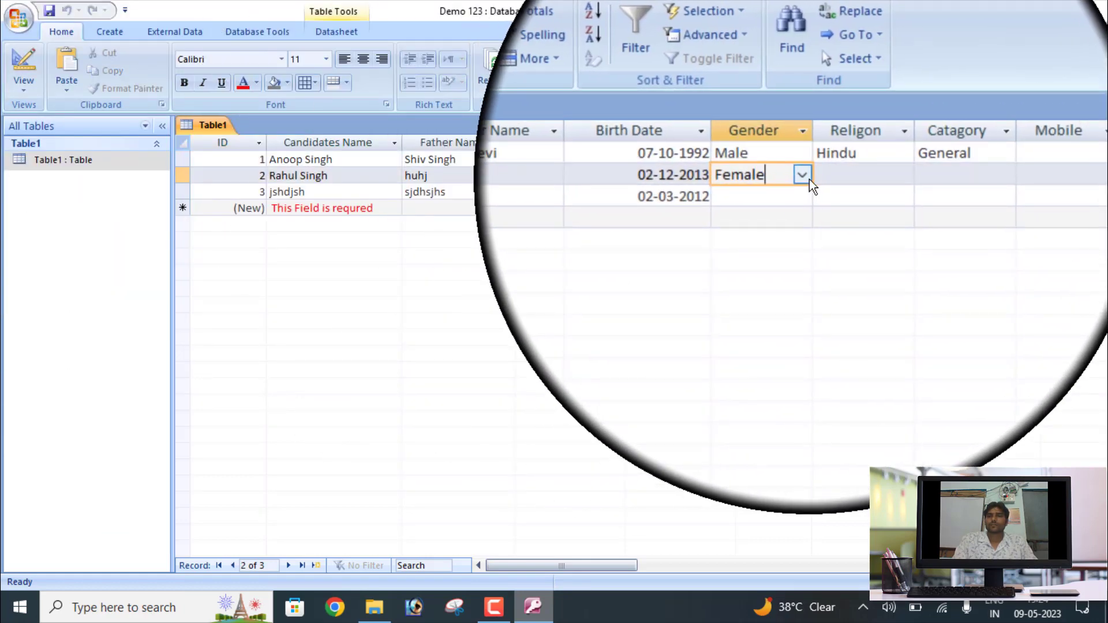
click(809, 178)
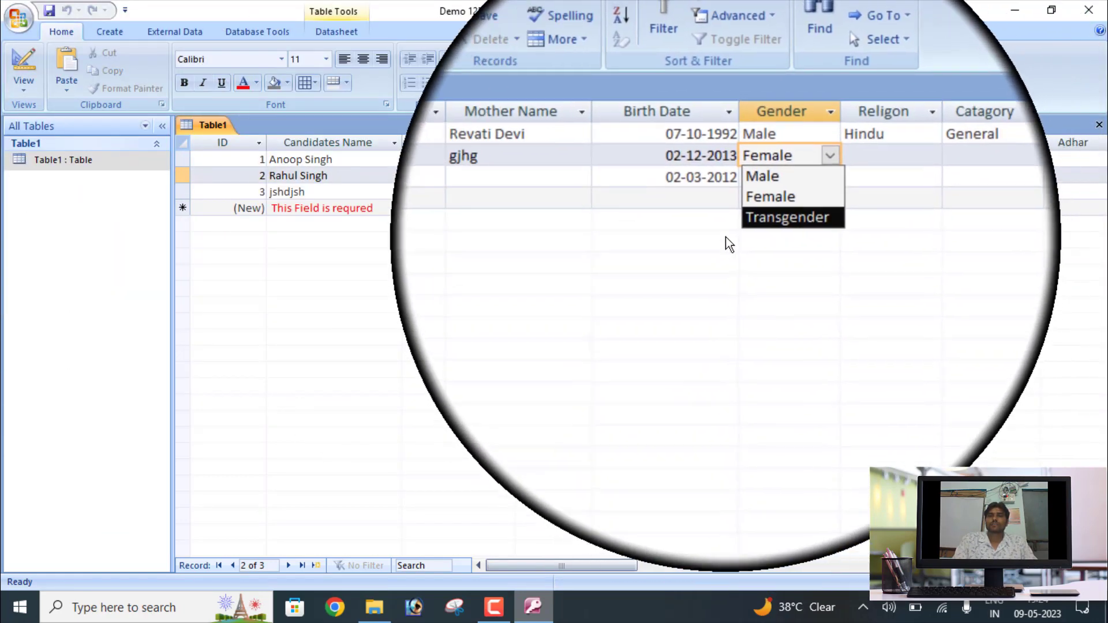
click(761, 205)
click(32, 91)
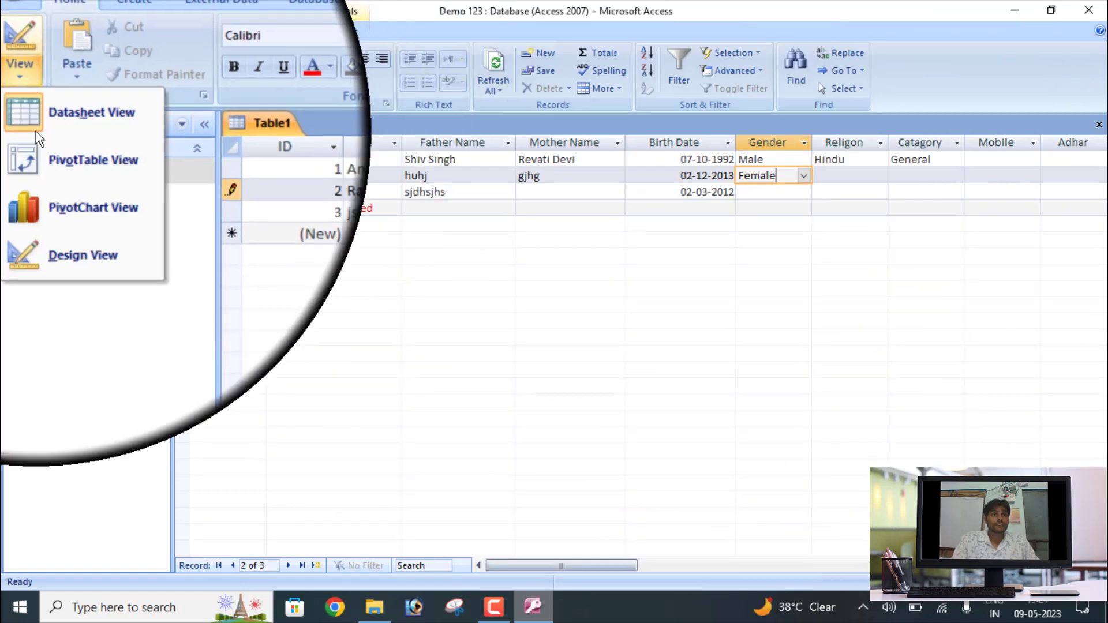
click(60, 217)
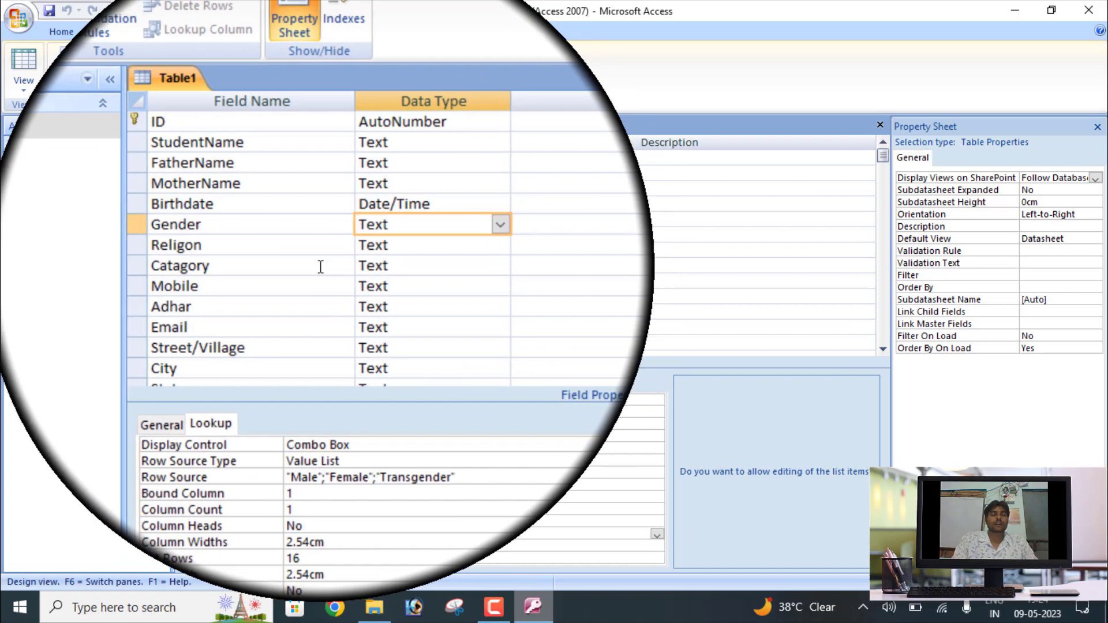
Step: Check in Datasheet View whether the Catagory, Session, Admission Type and Status drop-down lists offer item editing
click(20, 64)
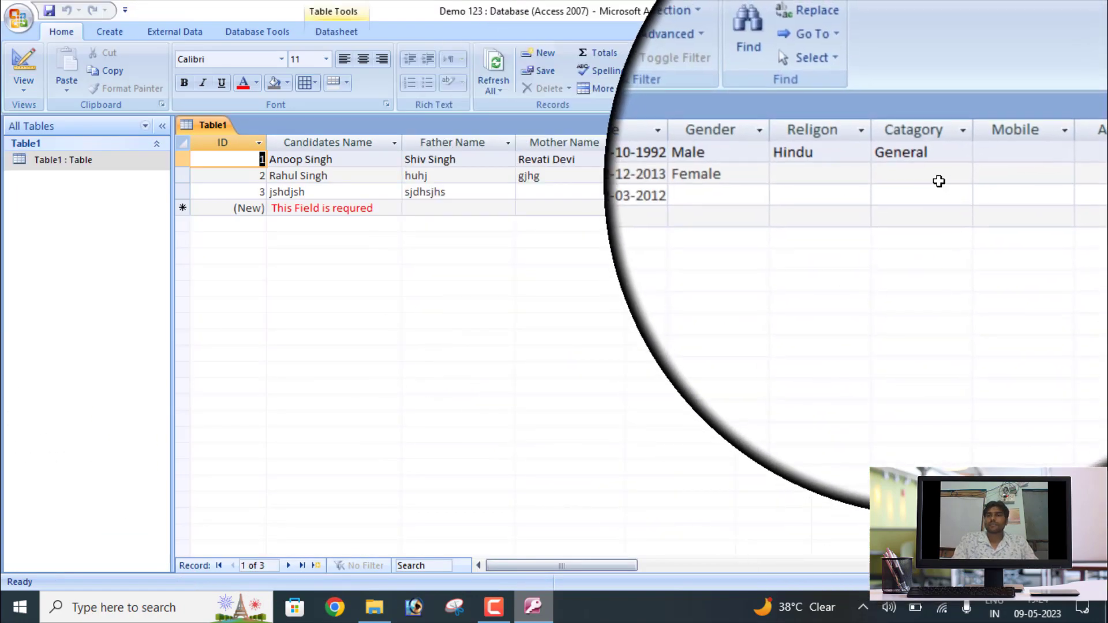
click(951, 174)
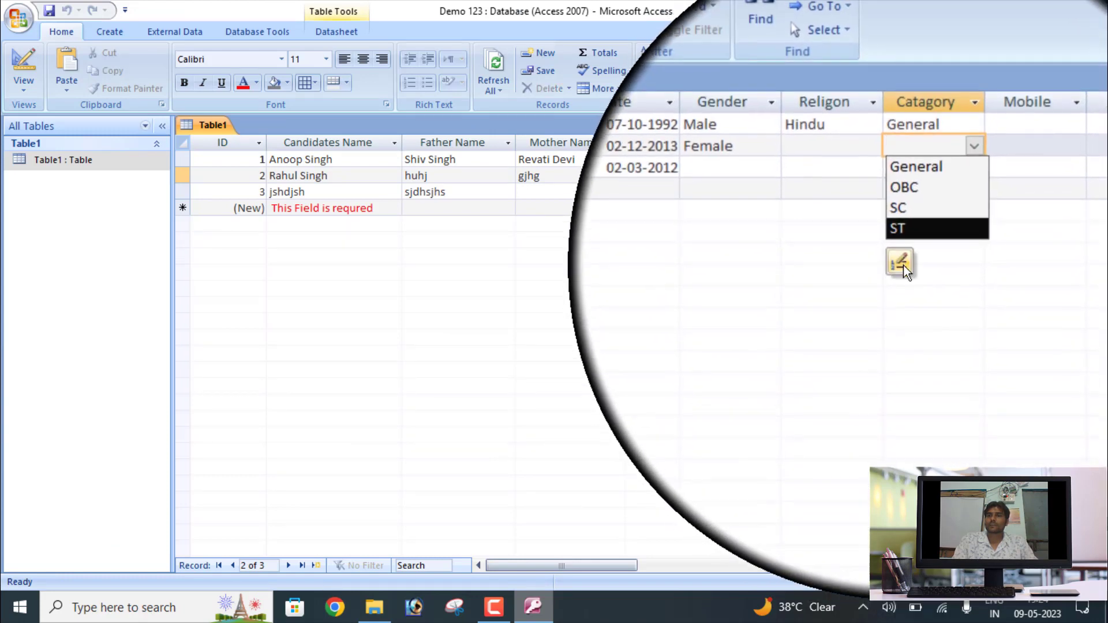
drag(593, 565, 726, 575)
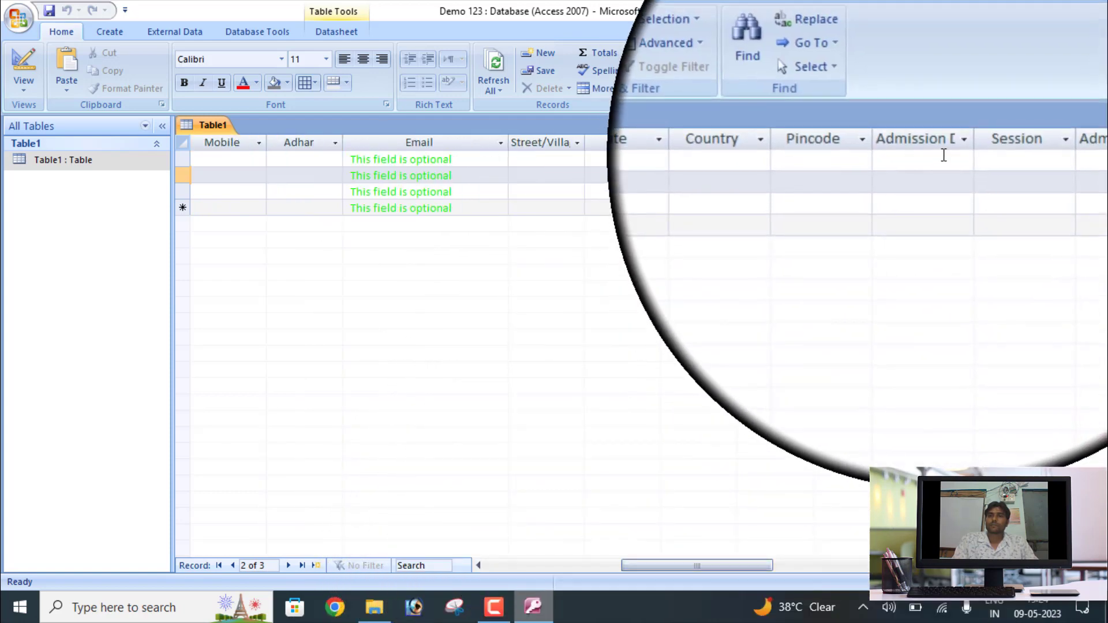
click(997, 155)
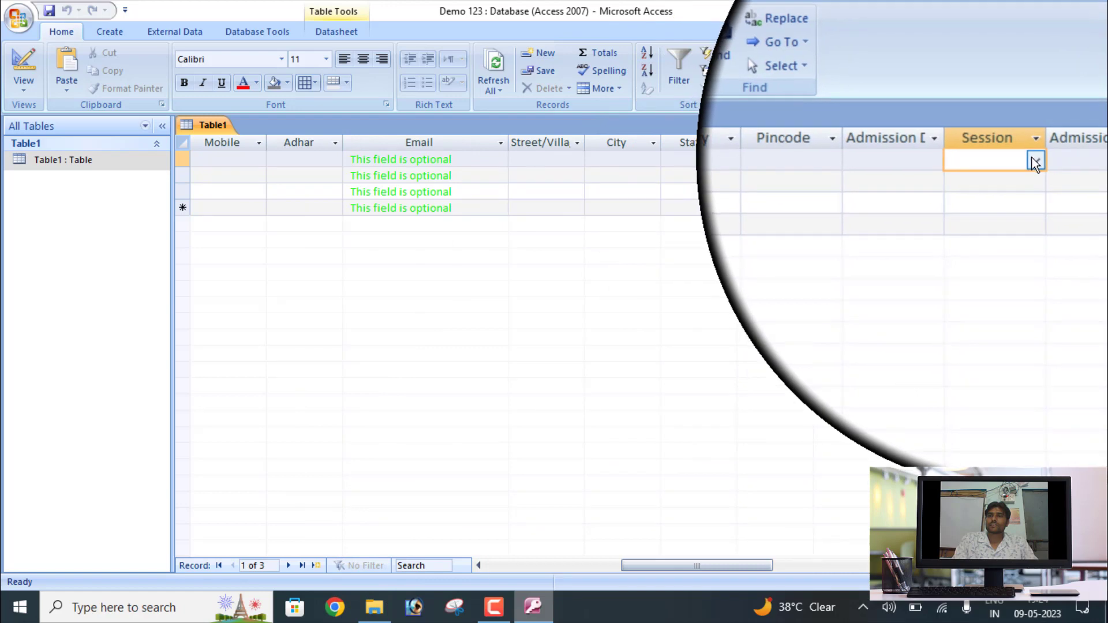
click(1033, 159)
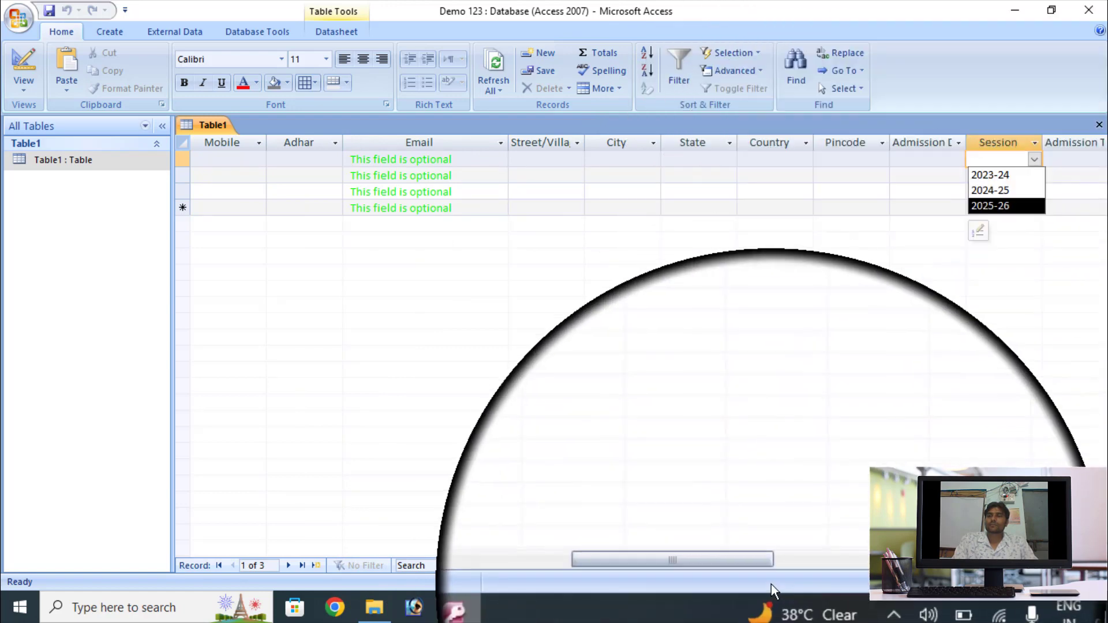
drag(742, 566, 799, 566)
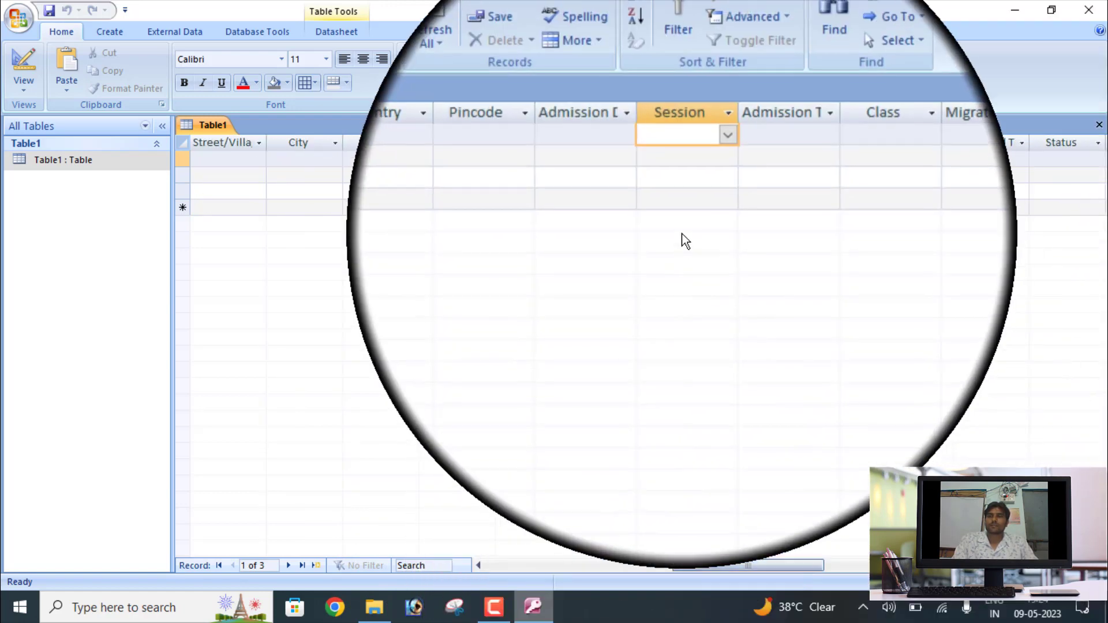
click(757, 141)
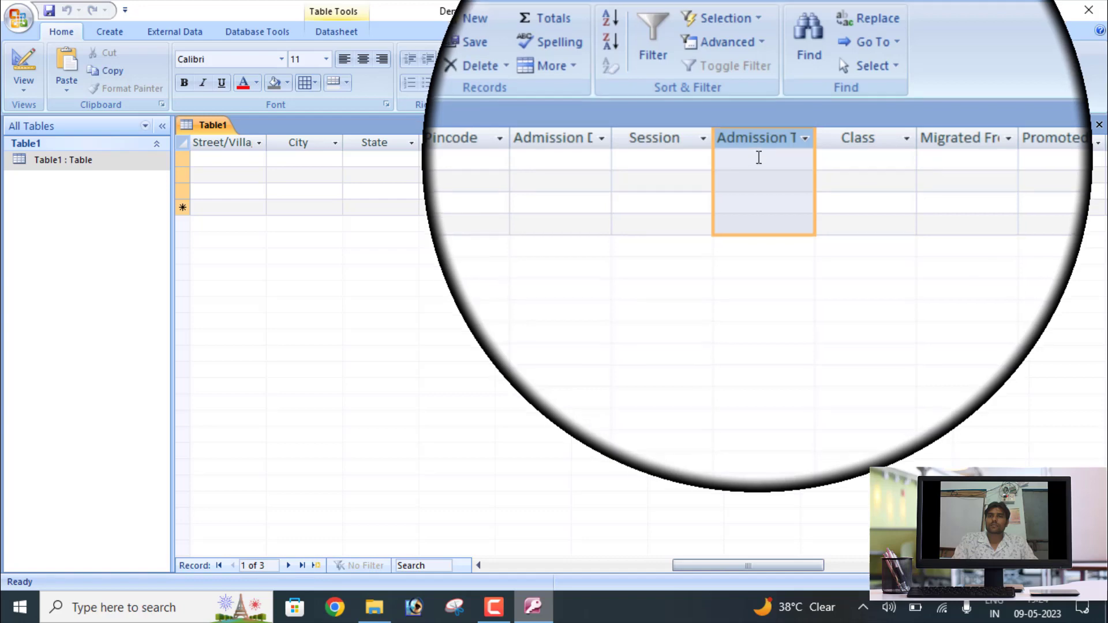
click(757, 159)
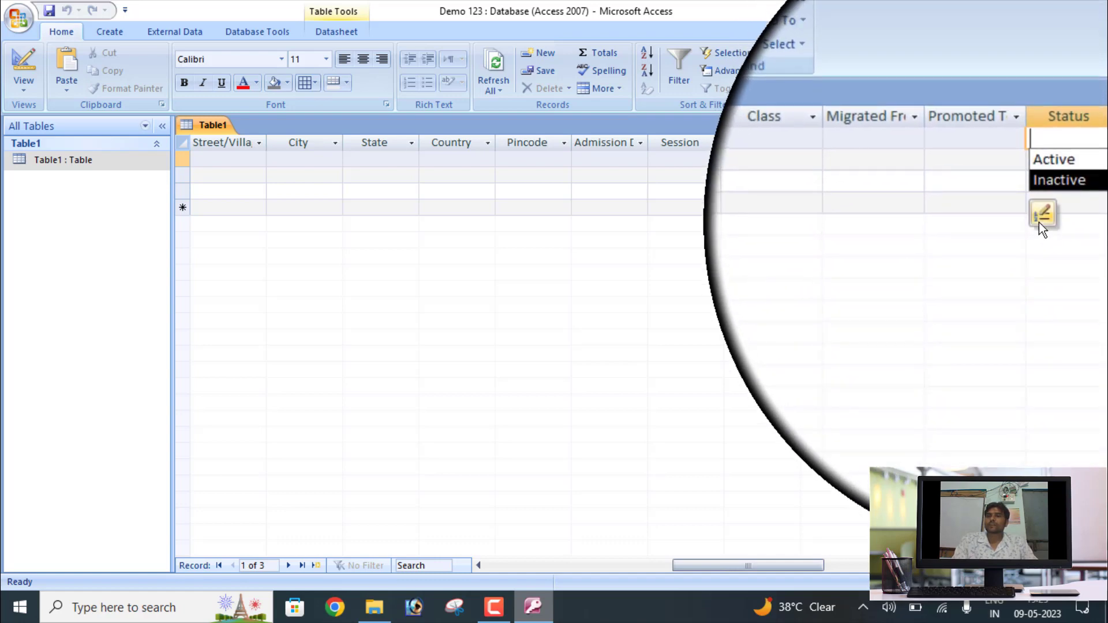
Step: Set Allow Value List Edits to No in the Lookup properties of the Catagory, Session, AdmissionType and Status fields
click(17, 84)
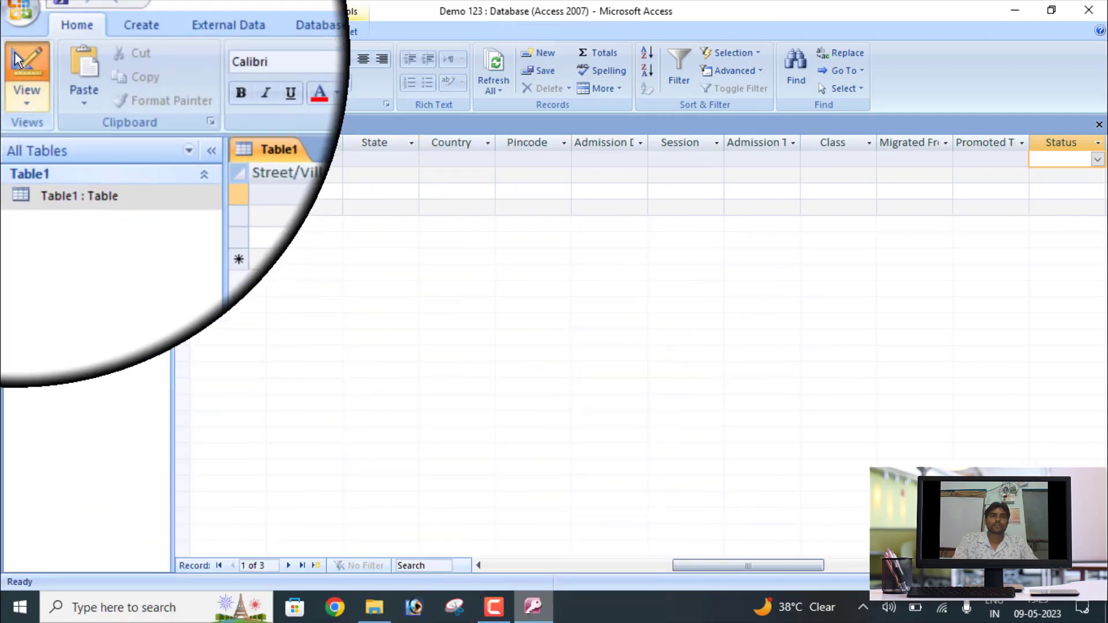
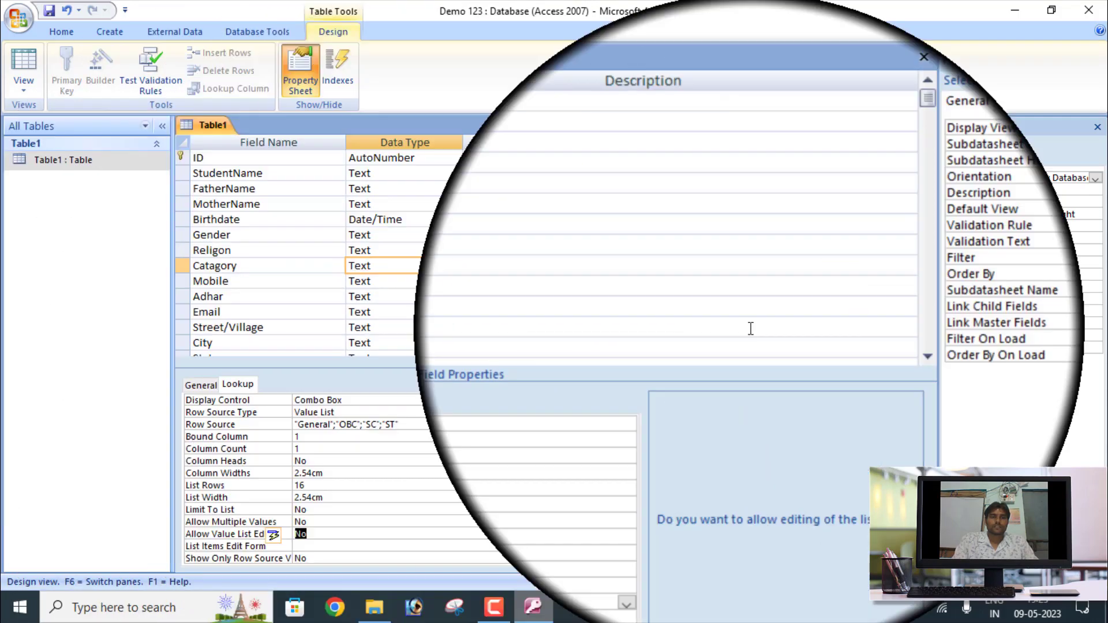
scroll(888, 330, down, 4)
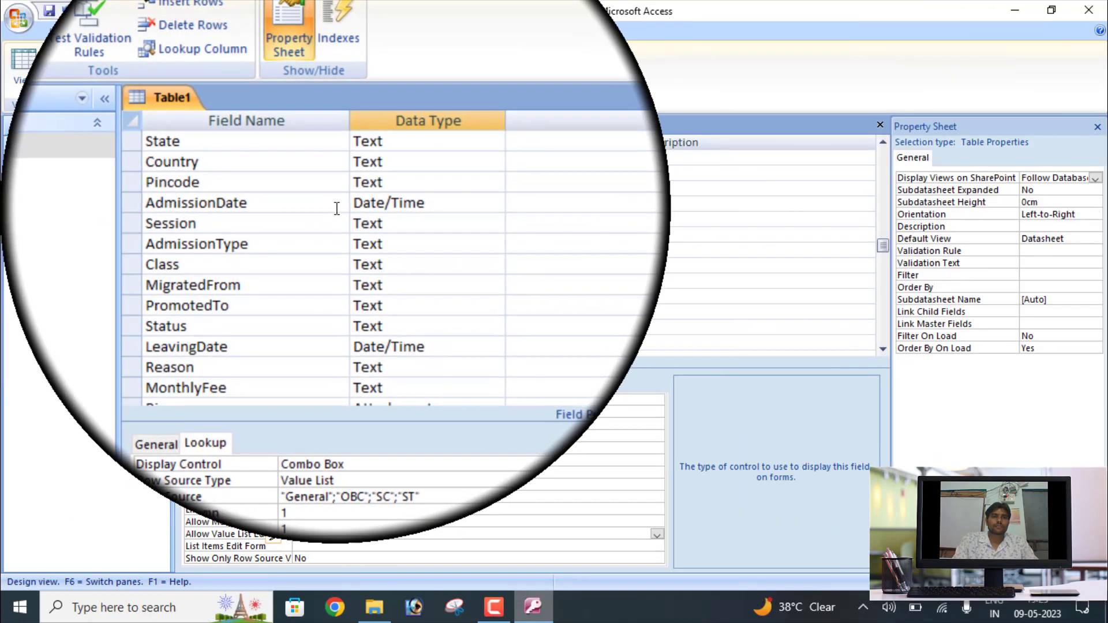
click(358, 220)
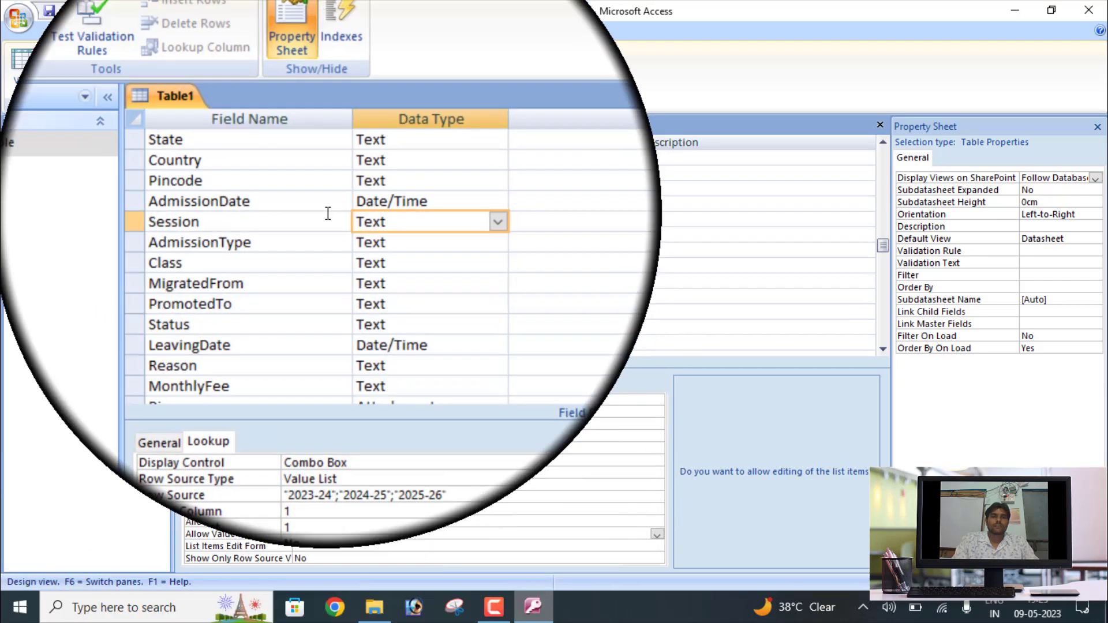
click(364, 234)
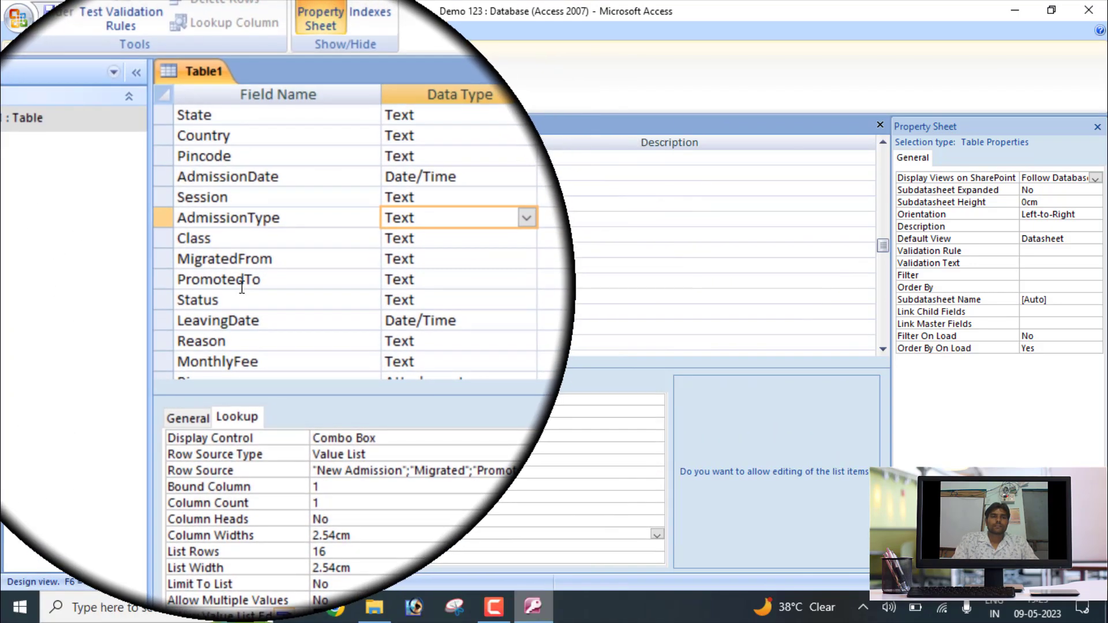
click(404, 303)
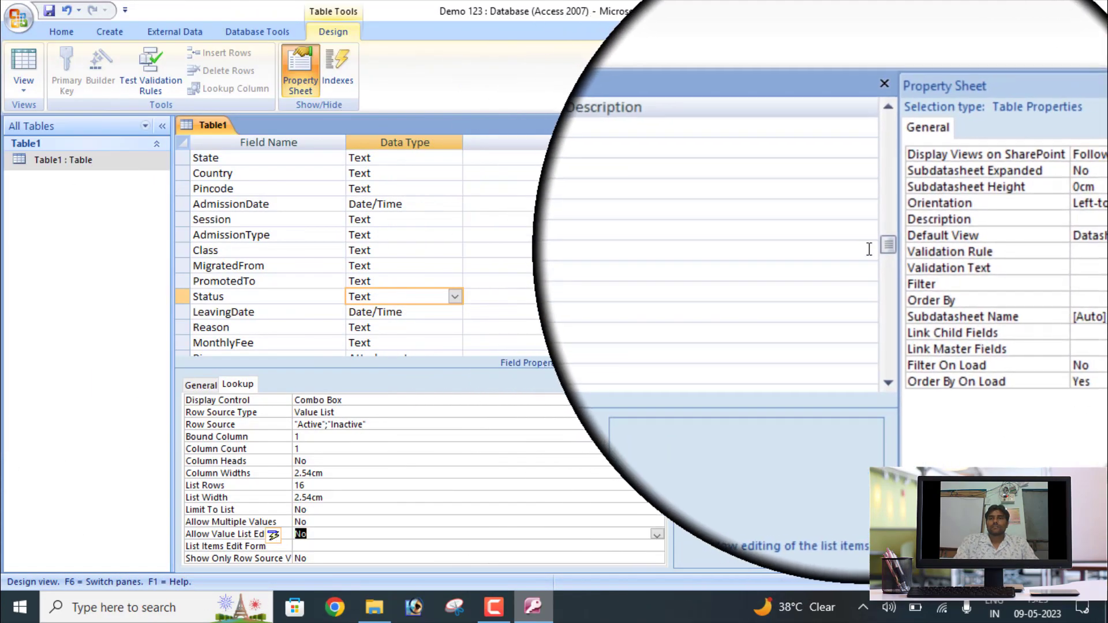
drag(878, 248, 815, 172)
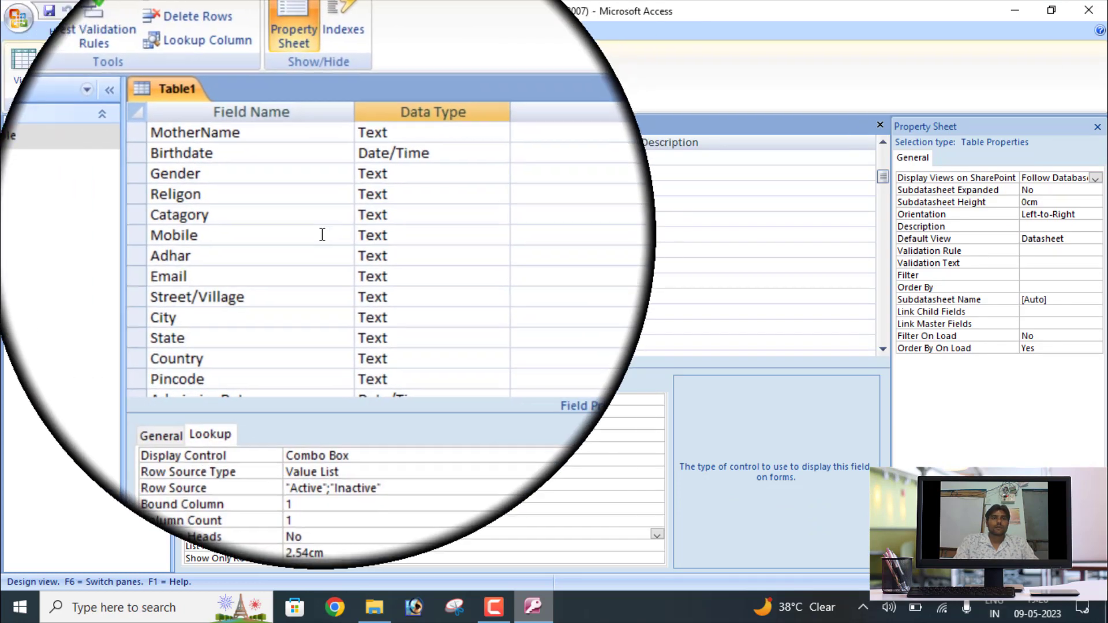
Step: Widen the Mobile column in Datasheet View and test the first record's Mobile cell with mixed digits and letters, clearing the entry
click(295, 244)
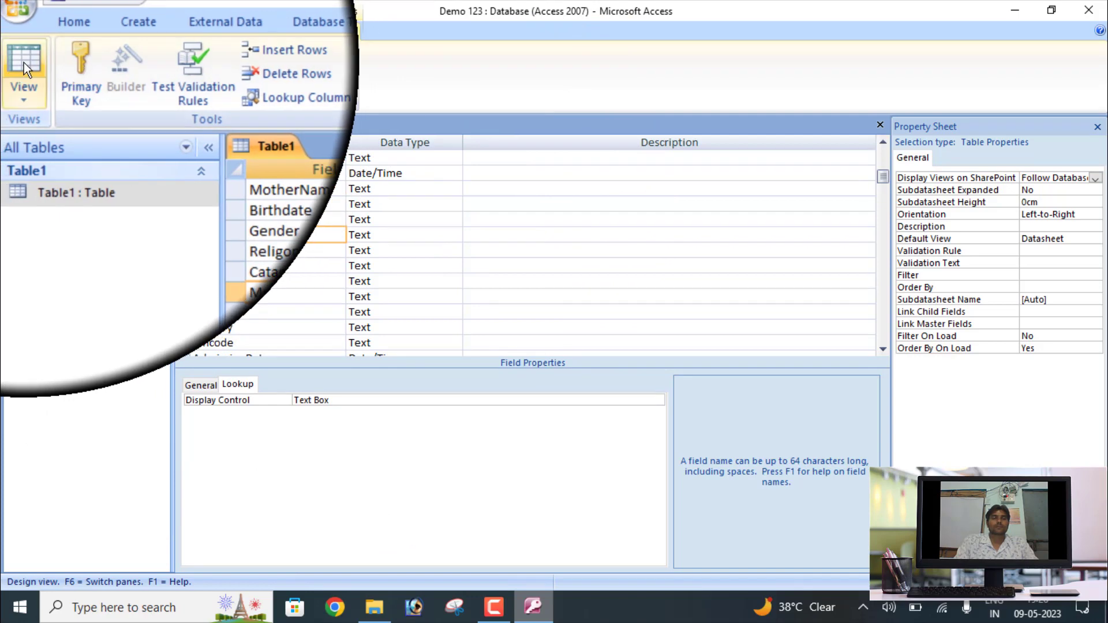
click(23, 64)
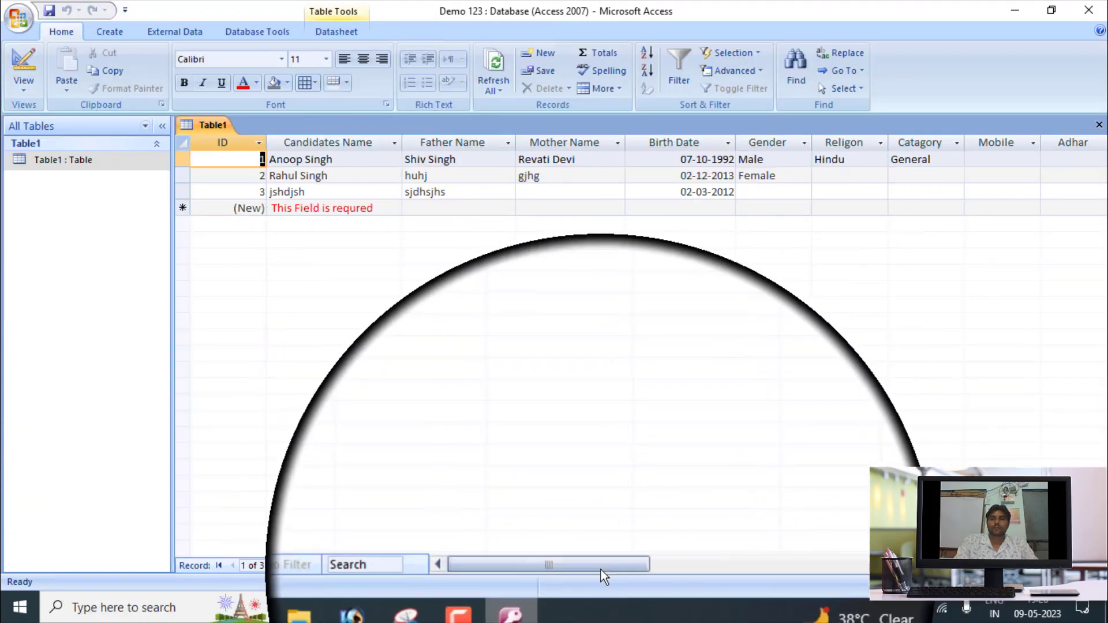
drag(967, 146, 955, 147)
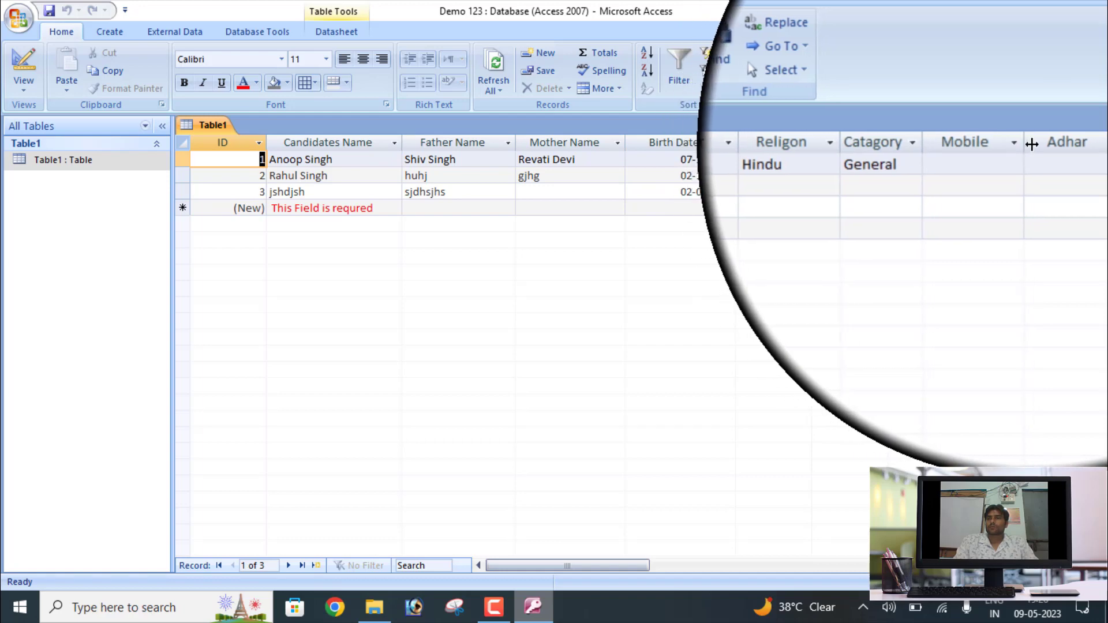
drag(1032, 144, 1085, 143)
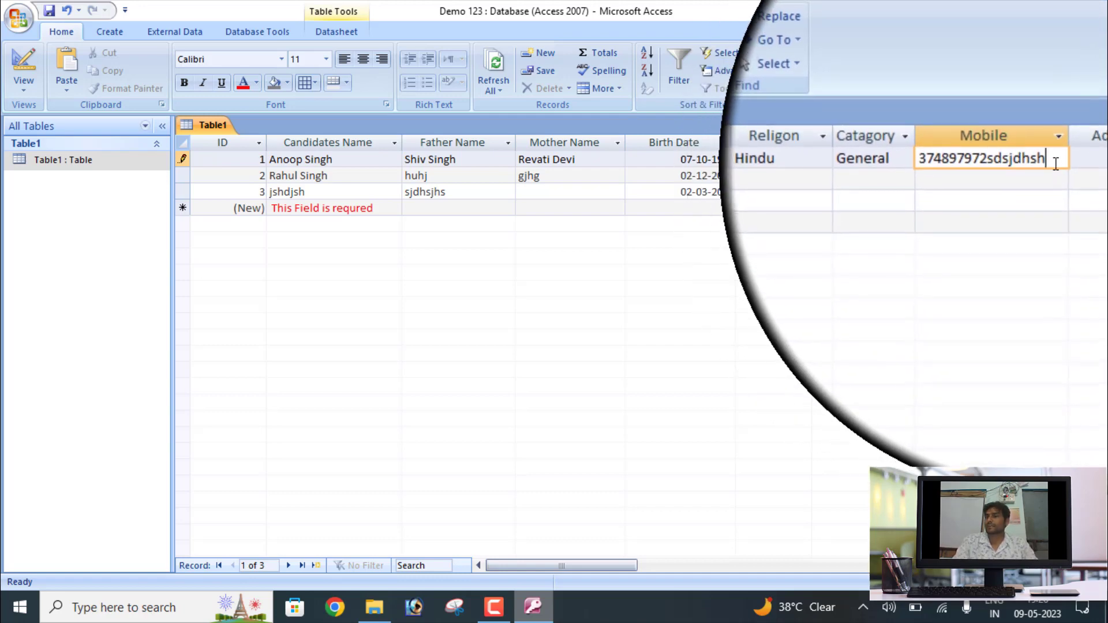
key(F2)
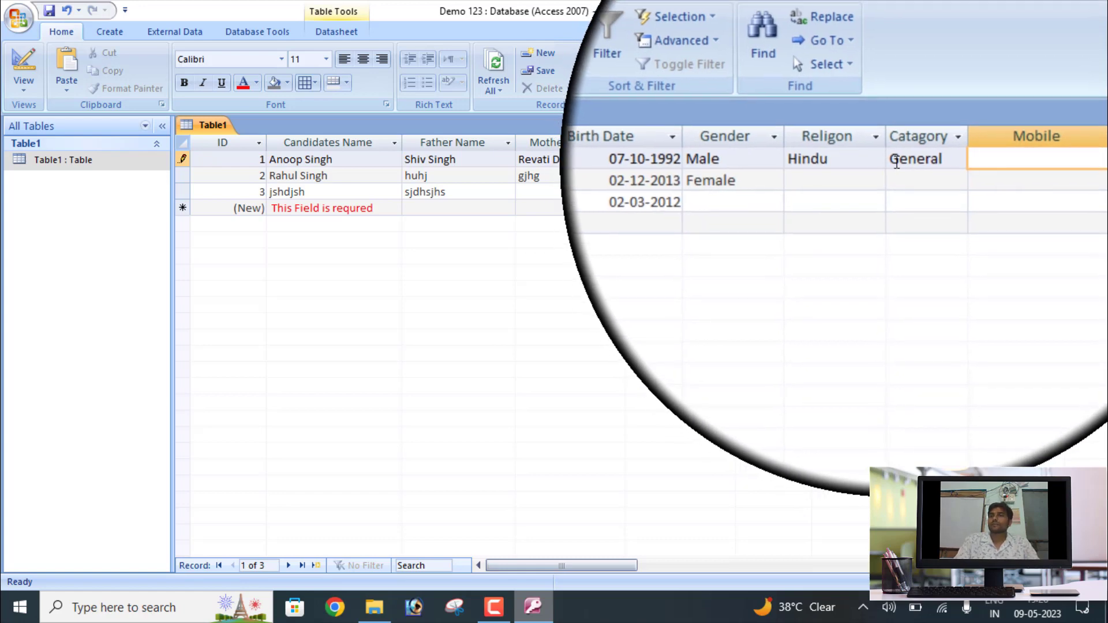
Step: Start the Input Mask Wizard for the Mobile field in Design View and select the mobile mask
click(19, 62)
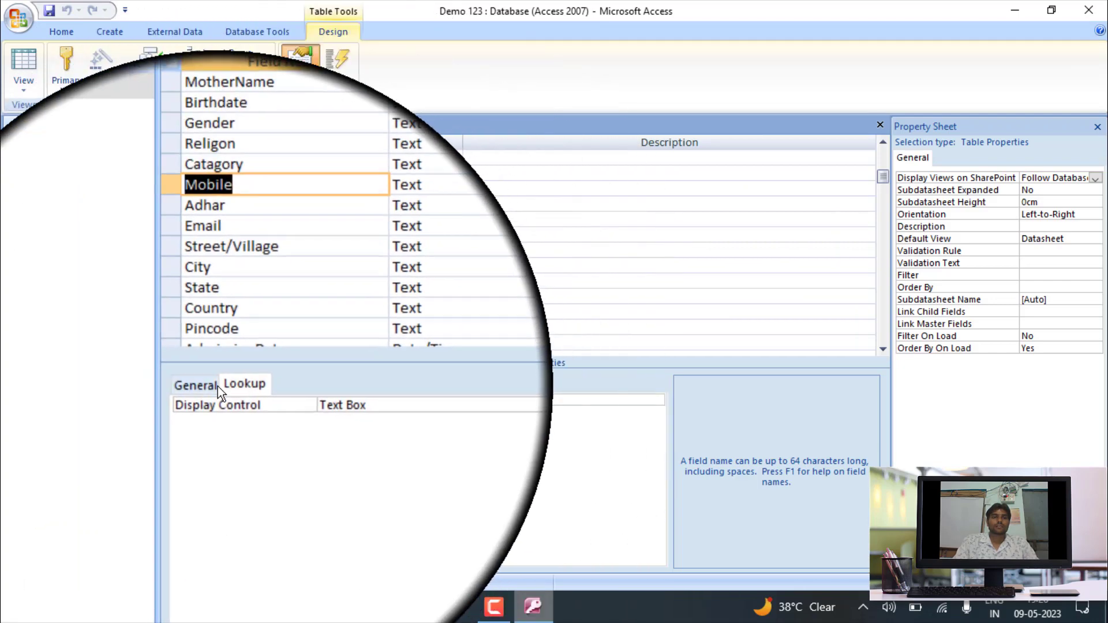
click(213, 386)
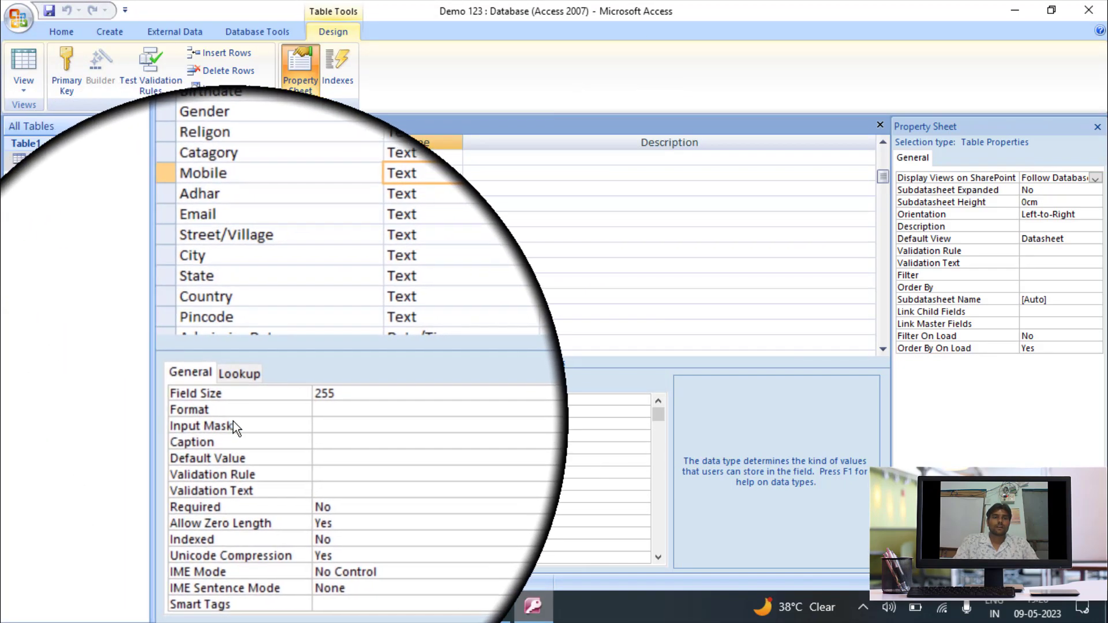
click(238, 424)
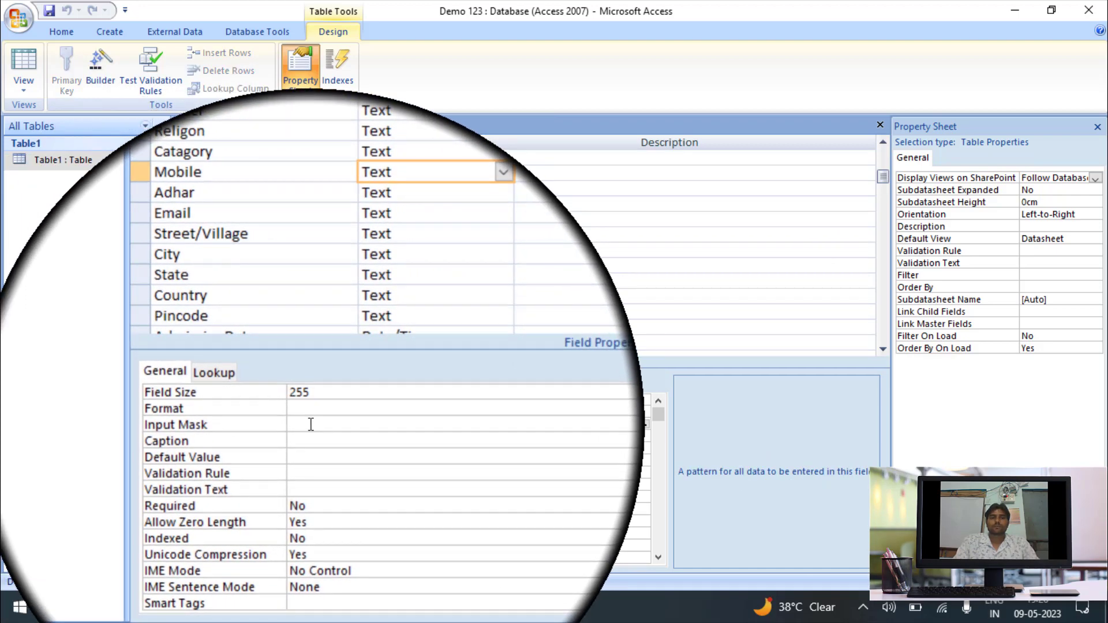
click(642, 426)
click(529, 348)
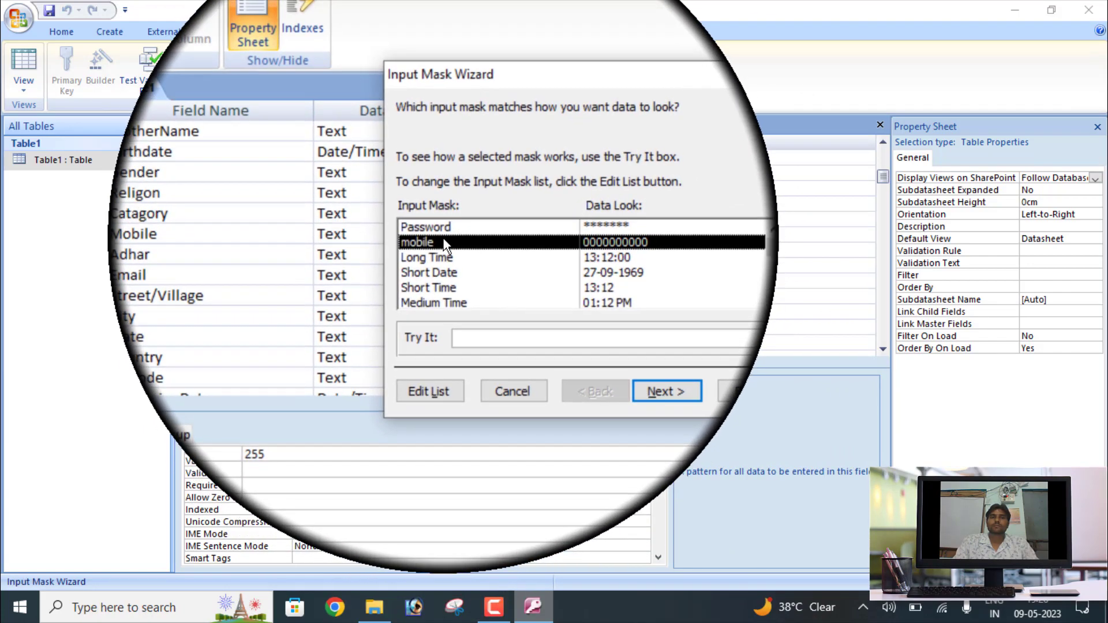
click(437, 225)
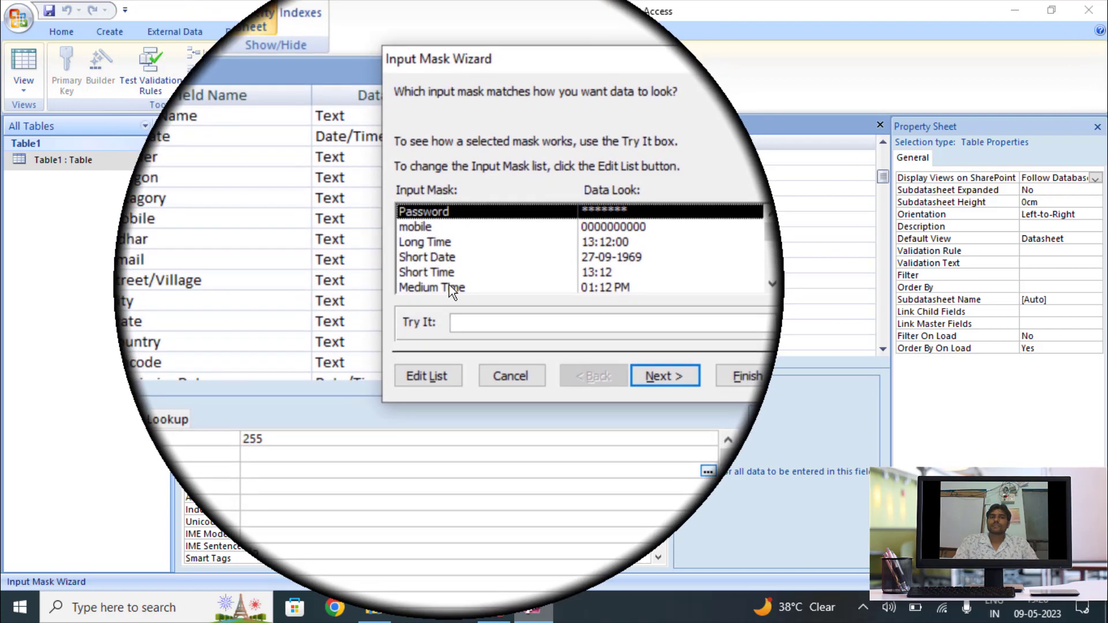
click(435, 243)
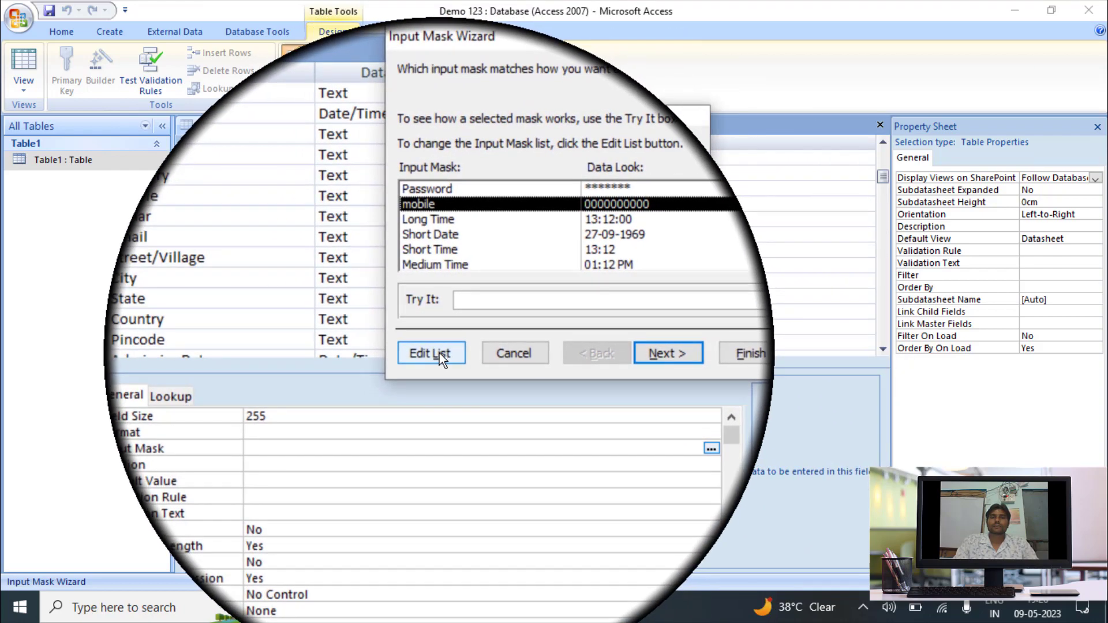
click(439, 353)
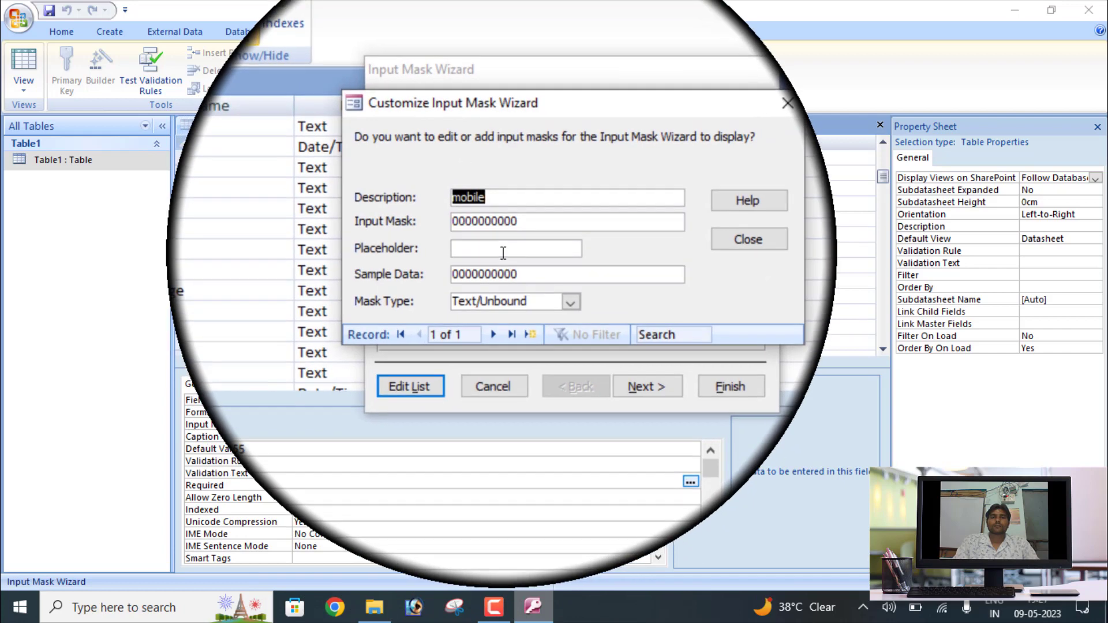
click(522, 226)
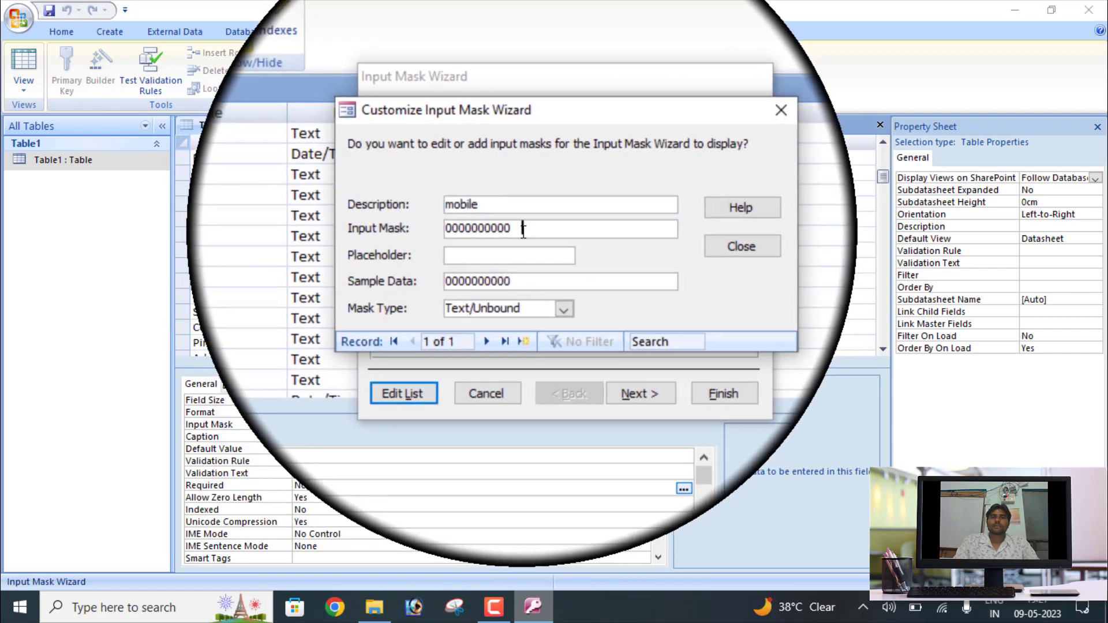
drag(408, 241, 407, 231)
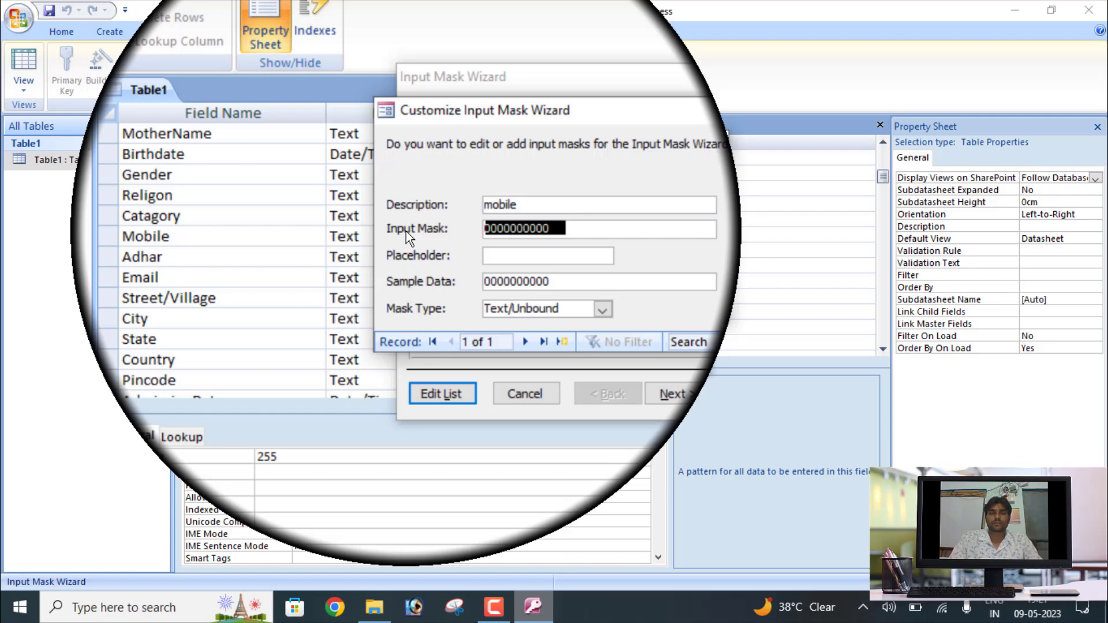
text(00000)
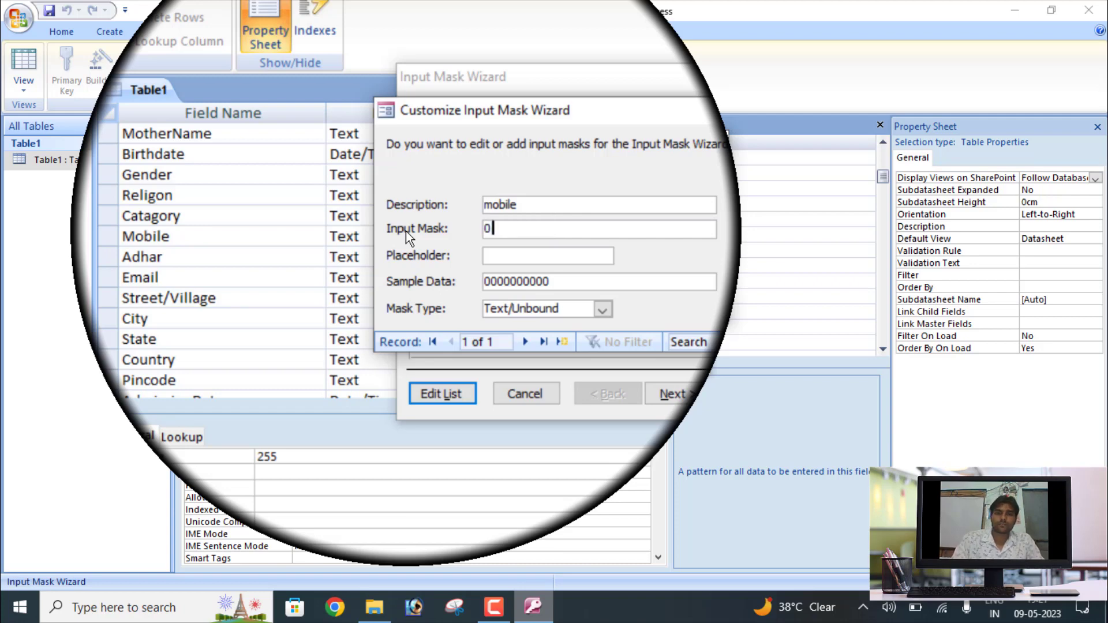
text(0000)
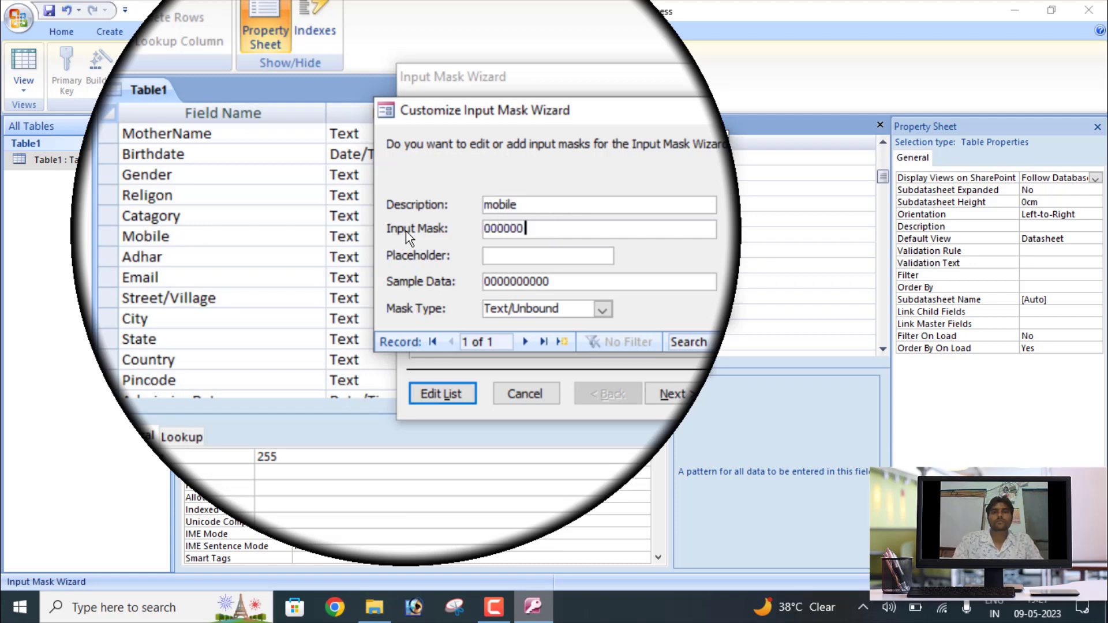
text(0)
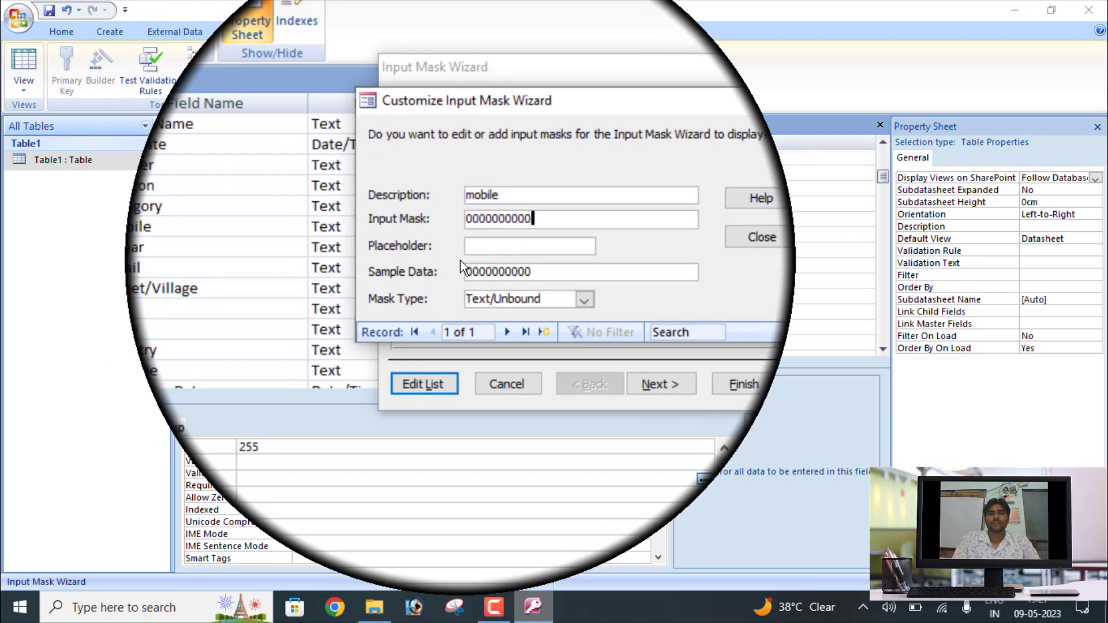
click(479, 247)
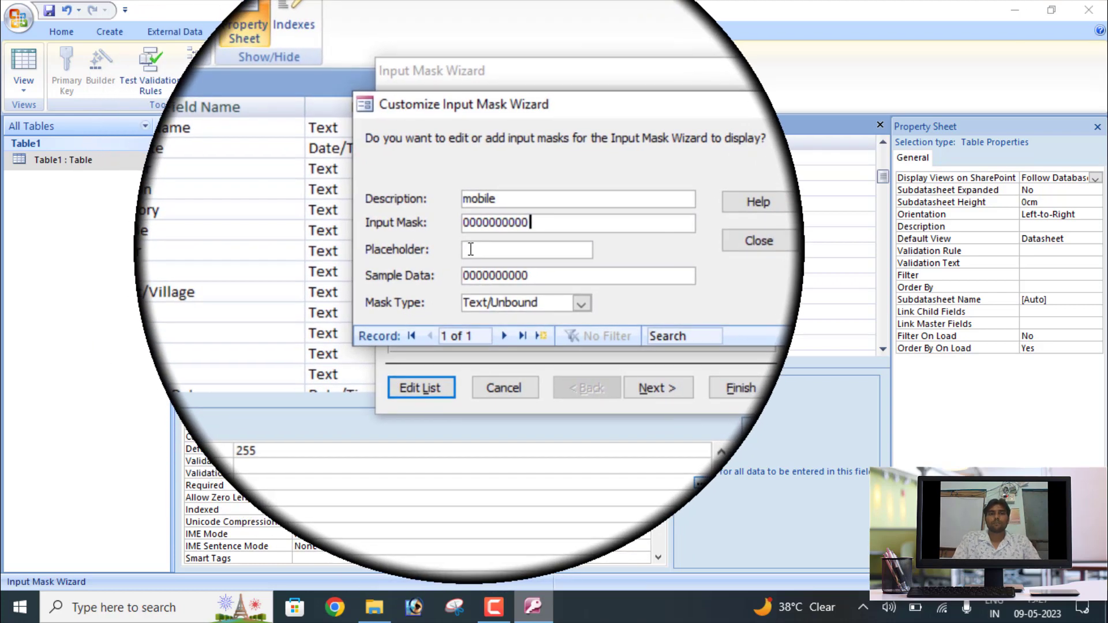
text(_)
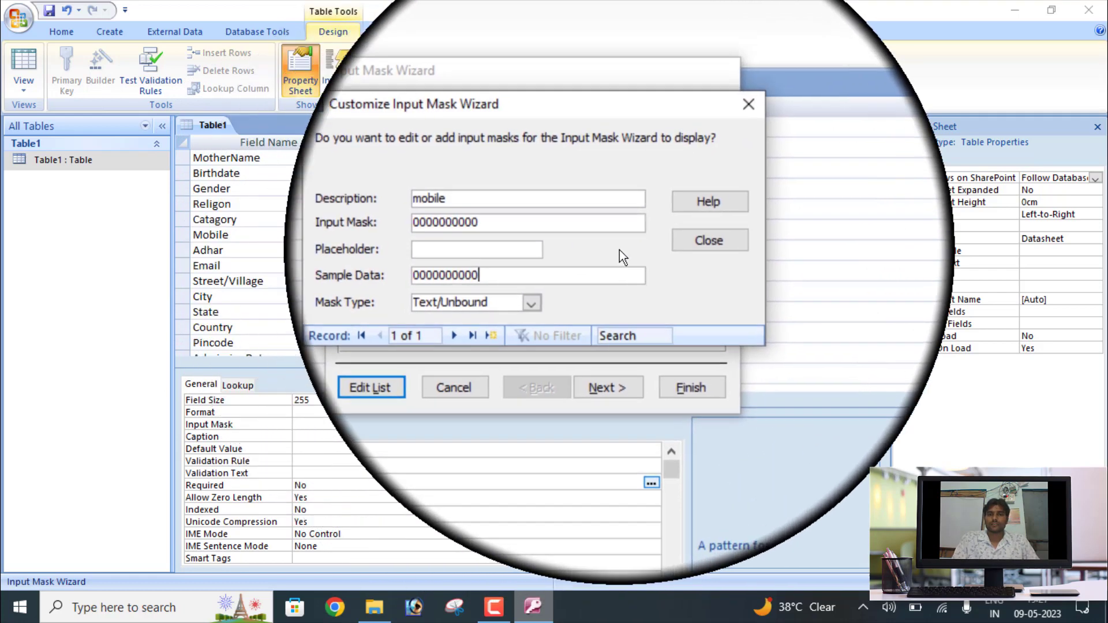
click(673, 238)
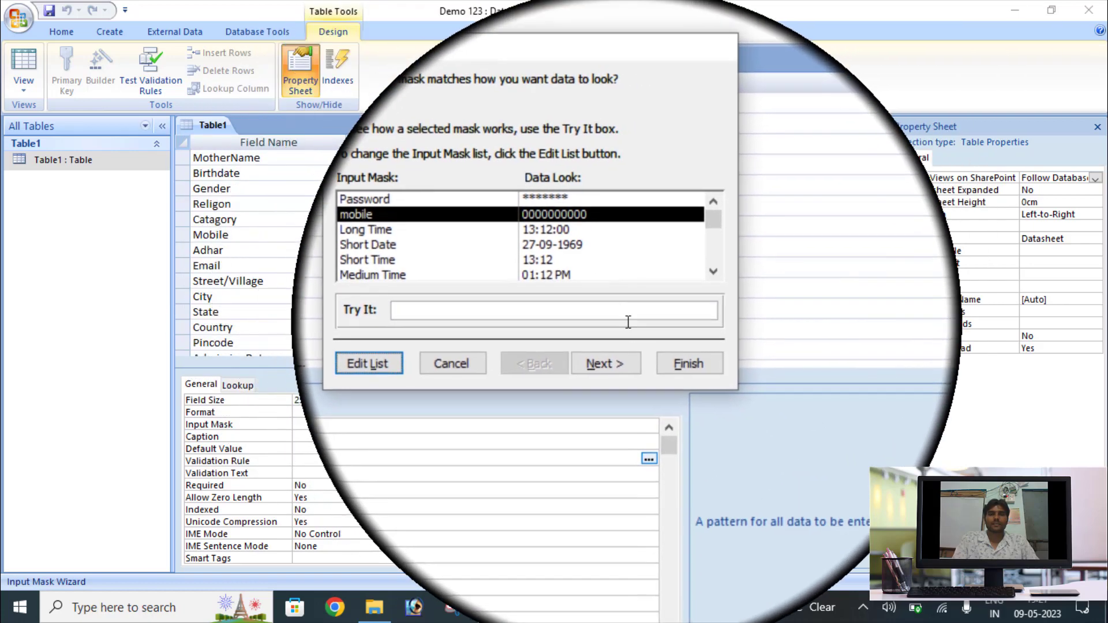
Step: Finish the Input Mask Wizard for the Mobile field, keeping the data stored without the symbols in the mask
click(623, 363)
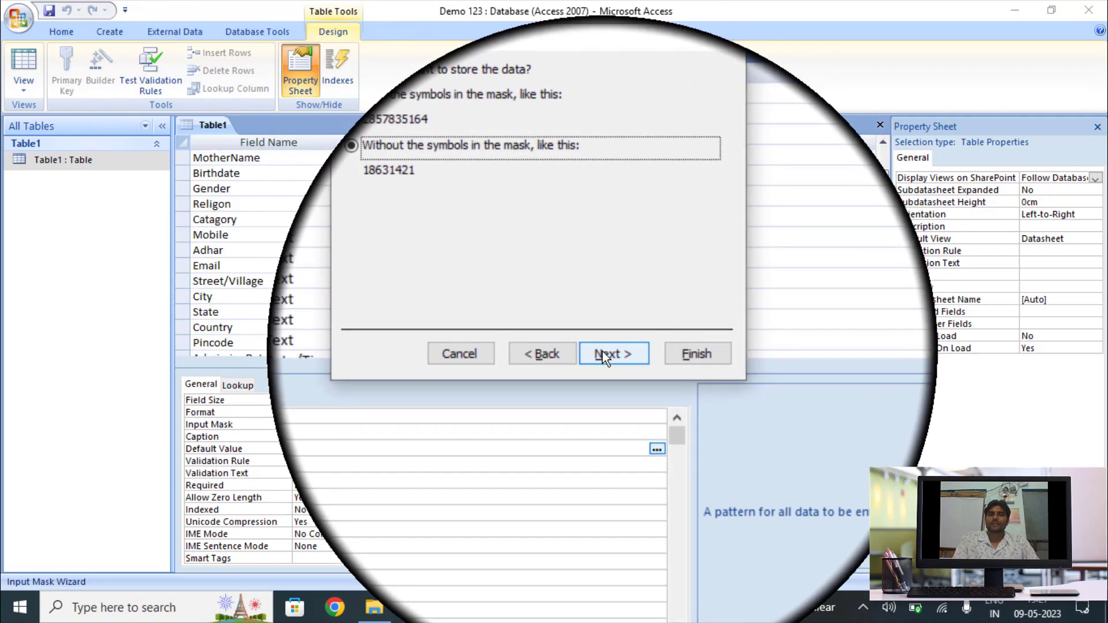
click(605, 354)
click(676, 351)
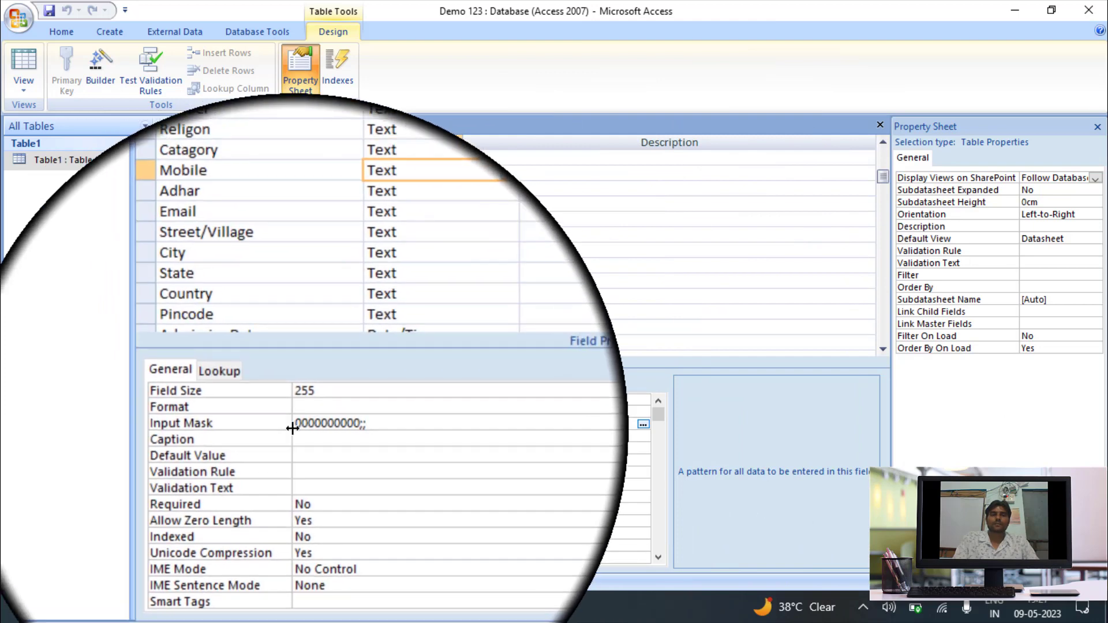
drag(359, 422, 267, 424)
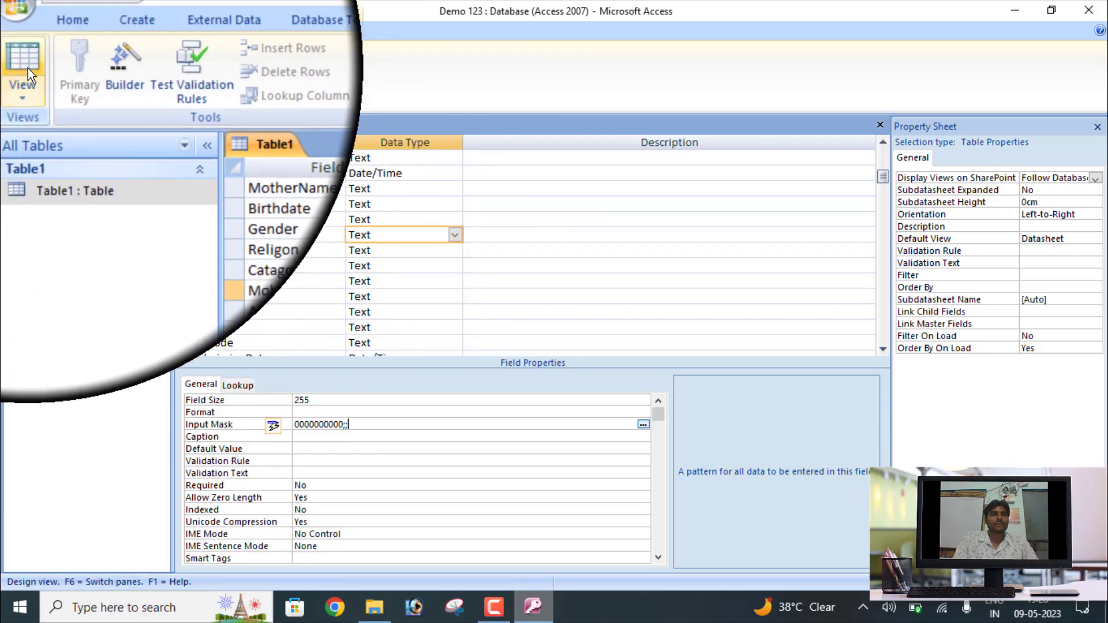
Step: Switch to Datasheet View and enter a ten-digit mobile number in the first record's Mobile cell
click(27, 80)
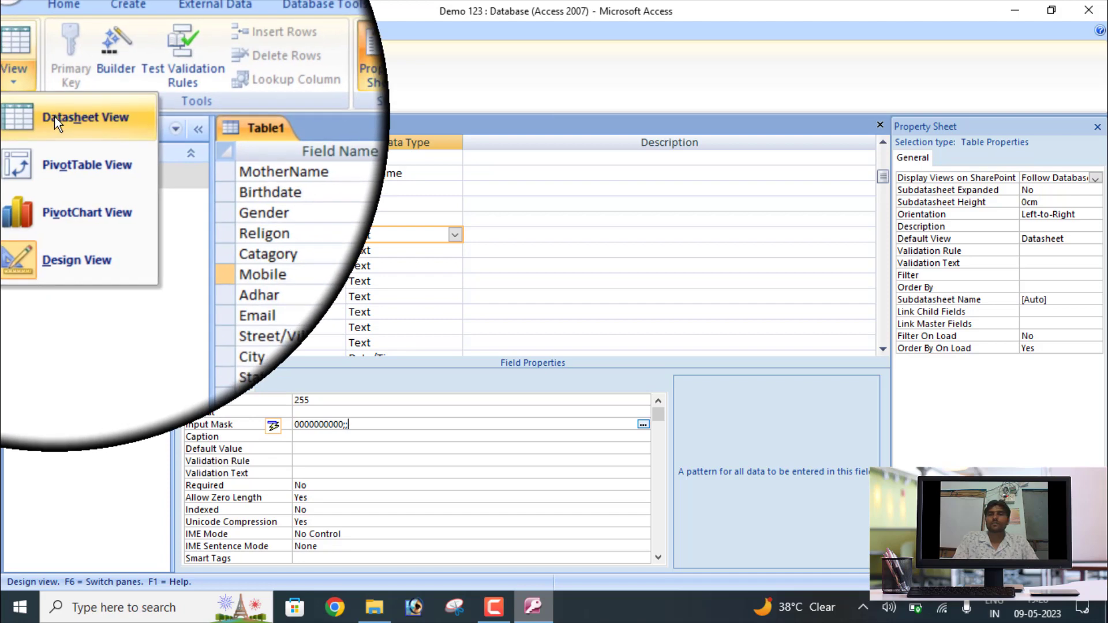
click(54, 116)
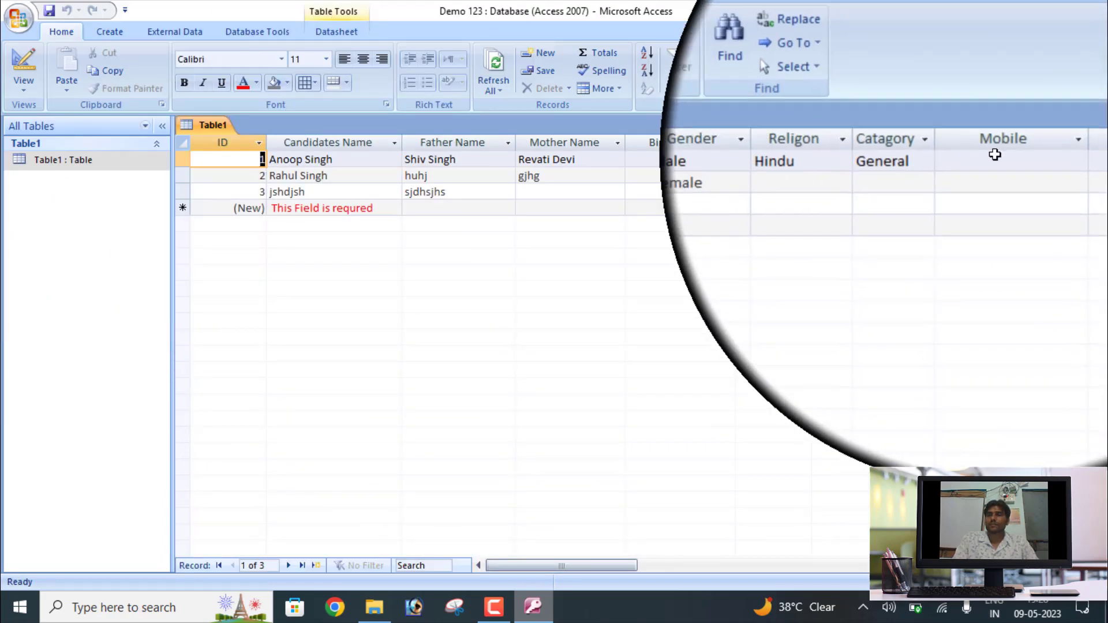
click(973, 159)
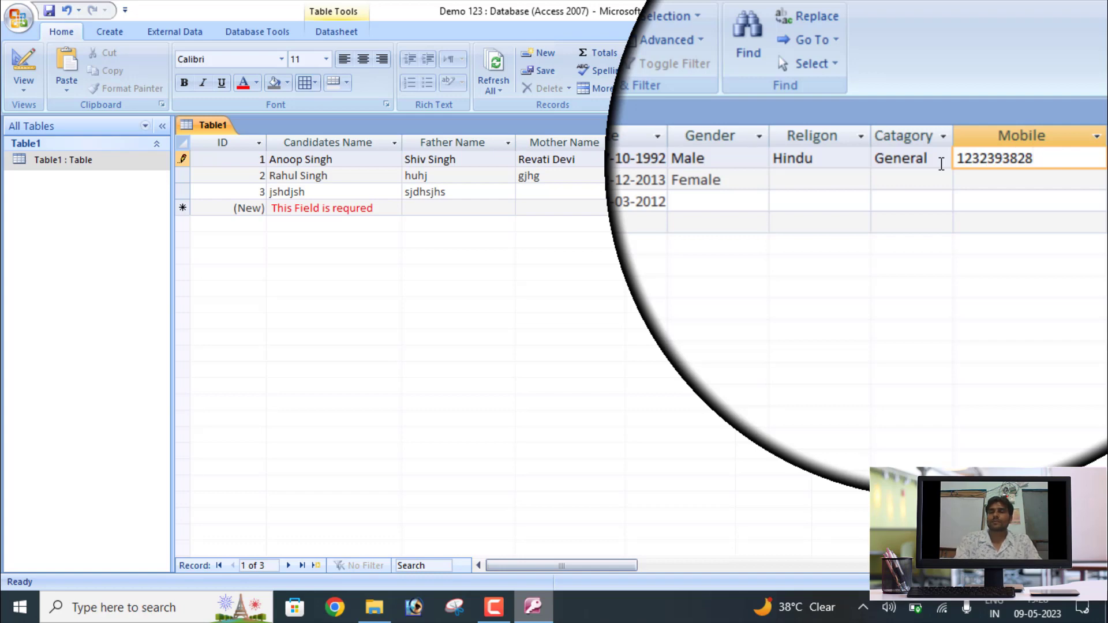
key(Tab)
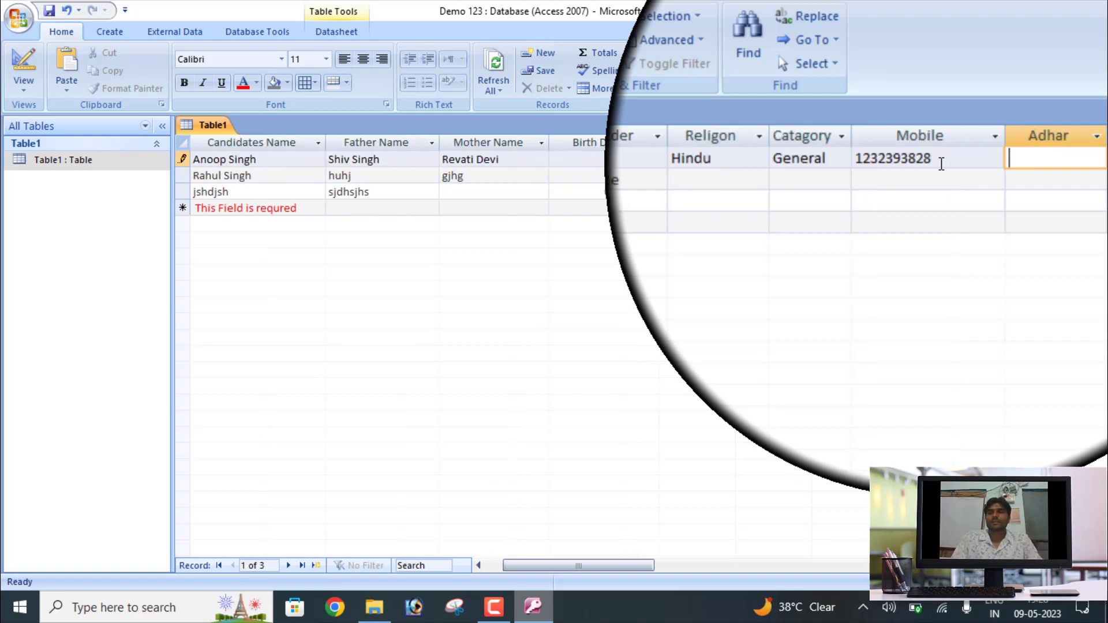
Step: Test the first record's Mobile mask with the last digit removed, and complete the number with a new tenth digit
click(942, 162)
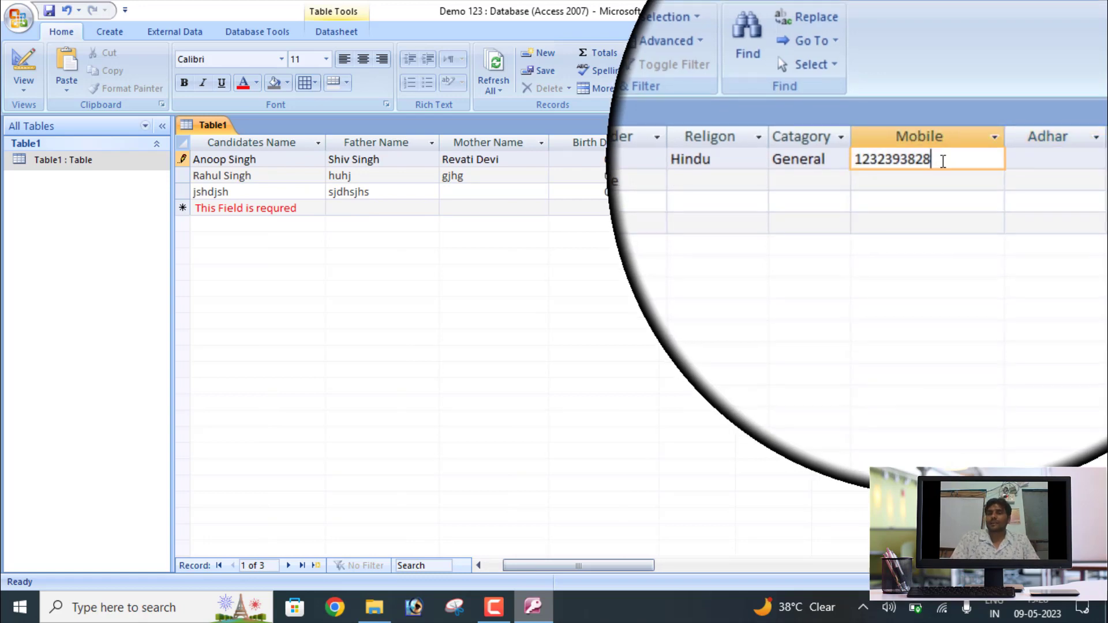
key(BackSpace)
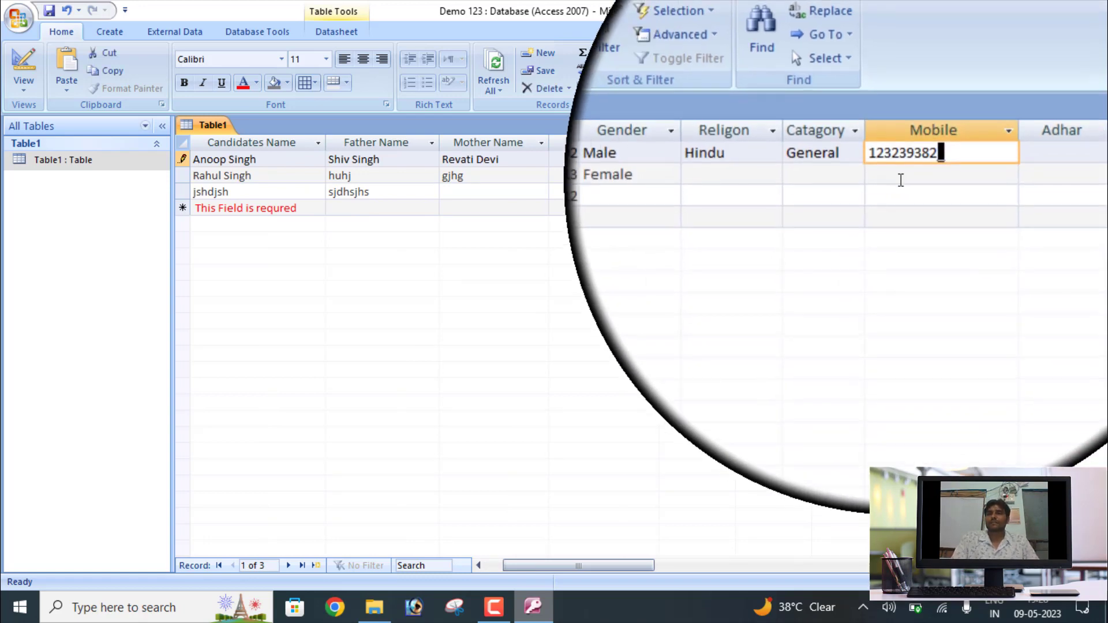
click(900, 178)
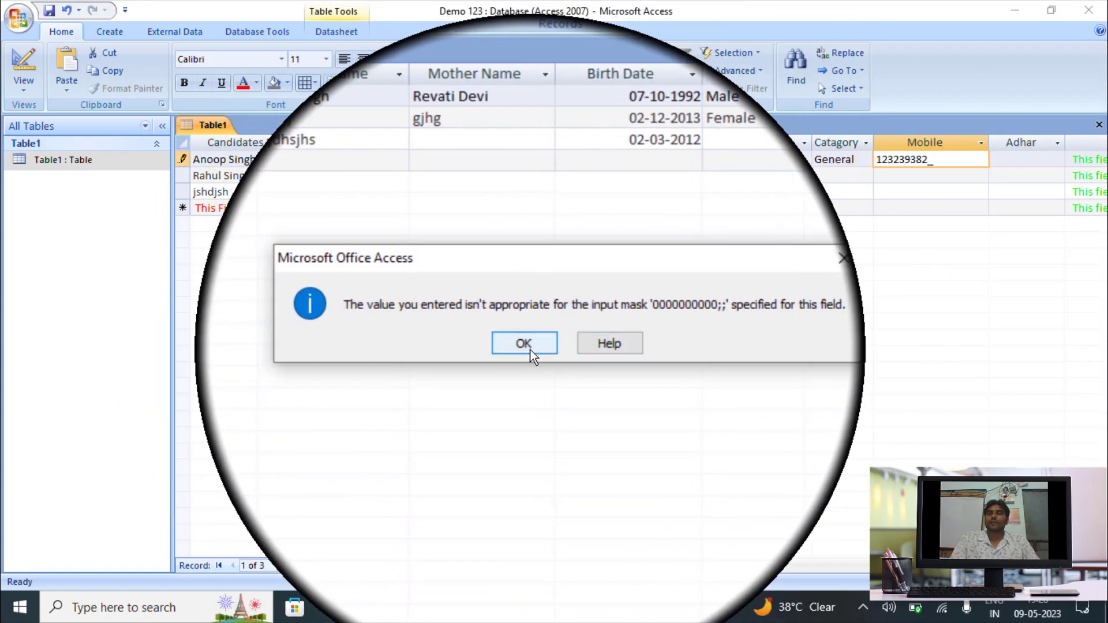
click(531, 349)
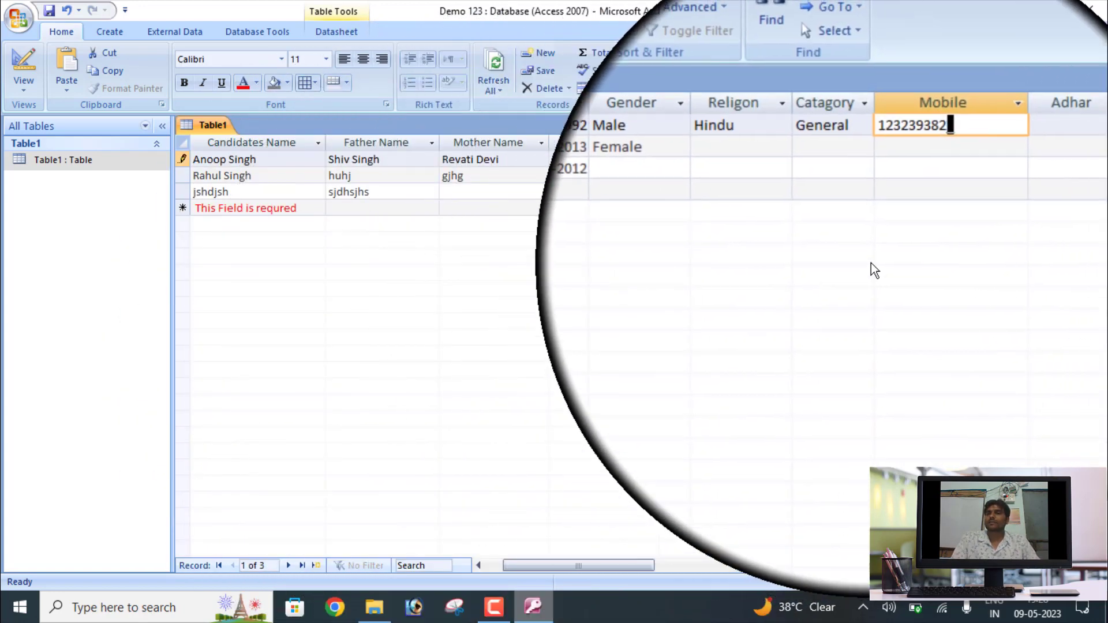
text(3)
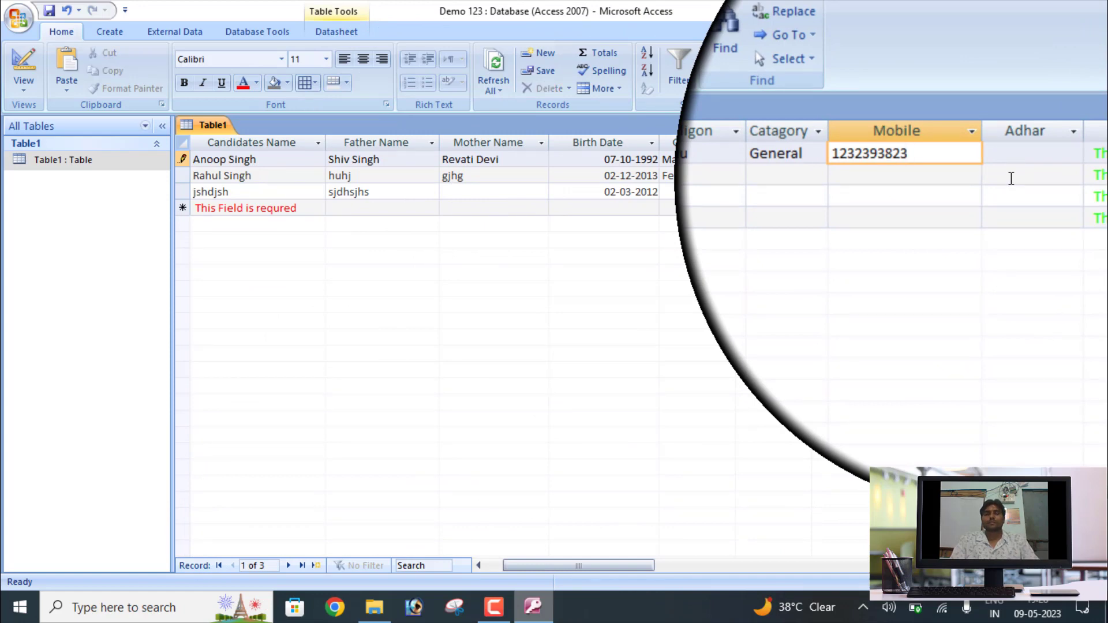
key(Tab)
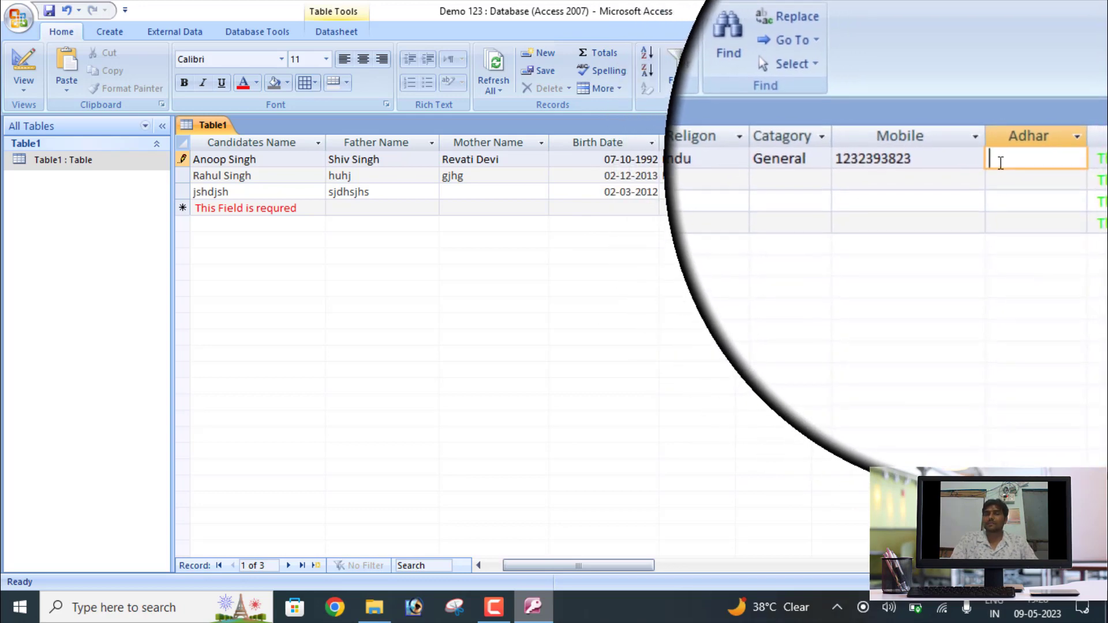
Step: Start the Input Mask Wizard for the Adhar field in Design View and select the mobile mask
click(20, 74)
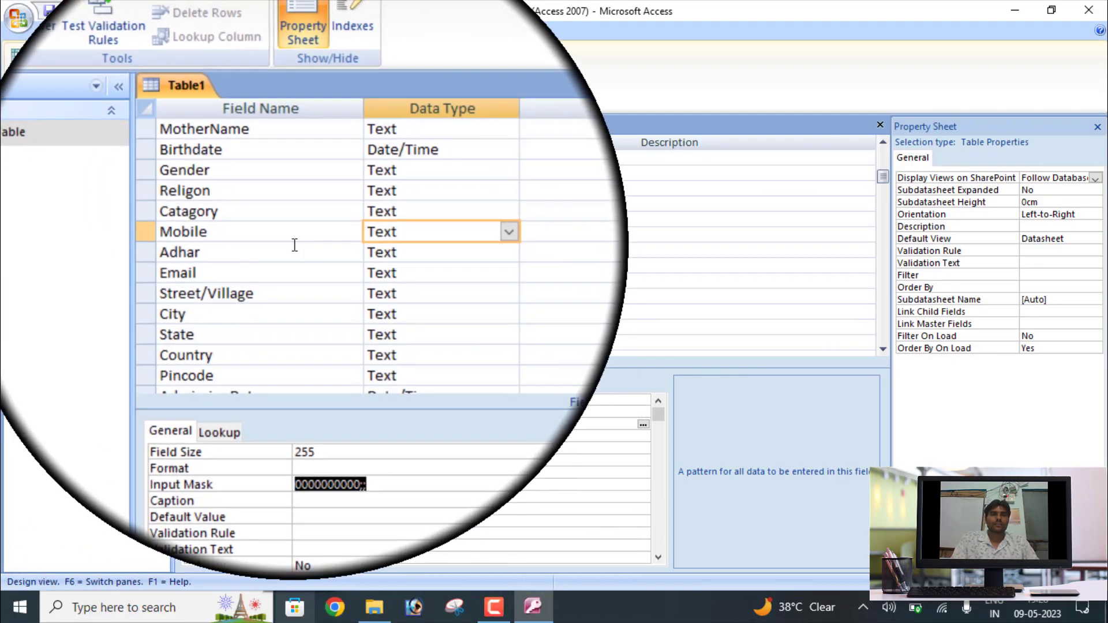
click(368, 252)
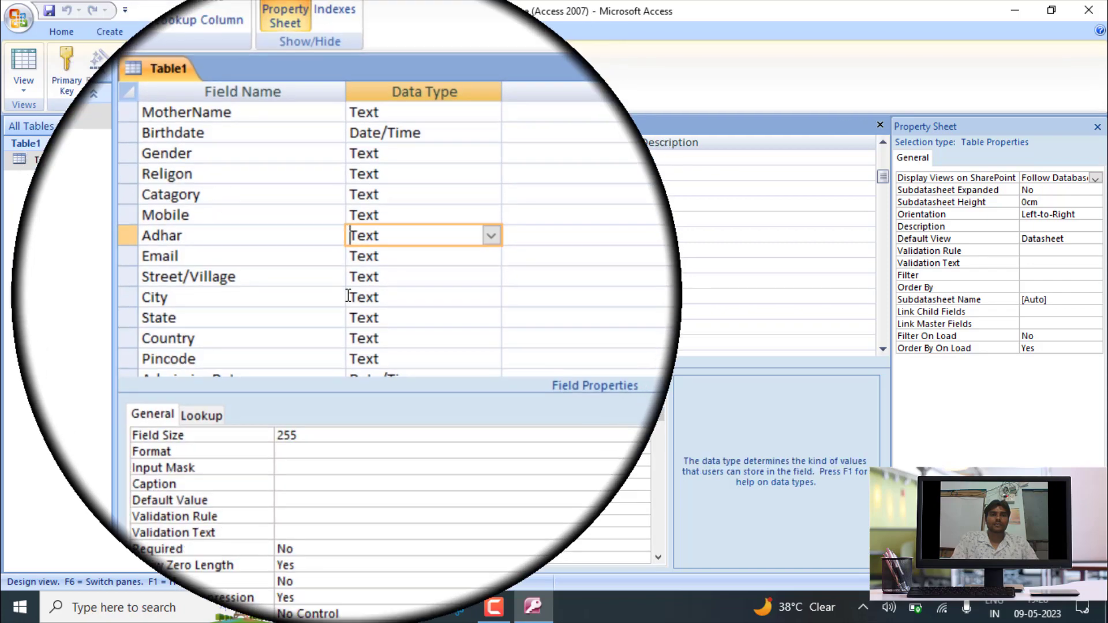
click(550, 430)
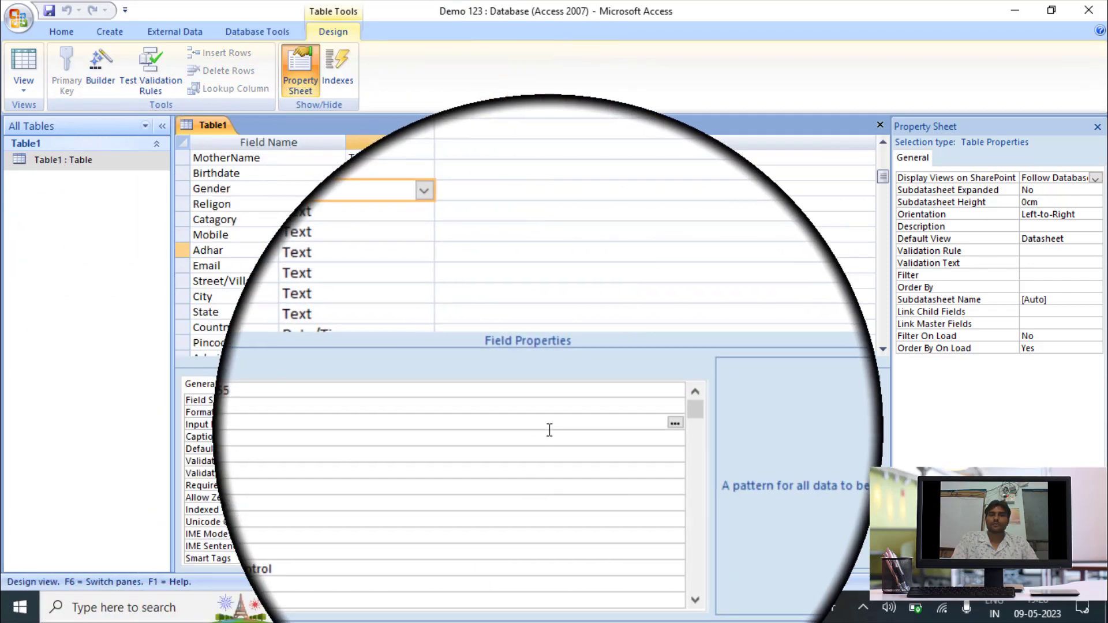
click(640, 429)
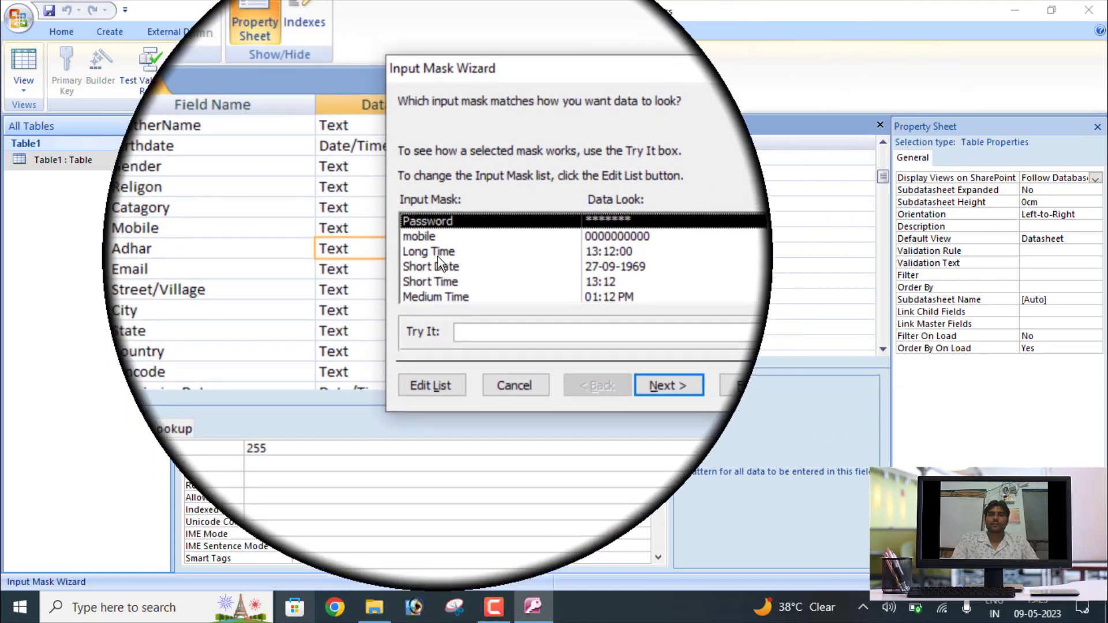
click(437, 237)
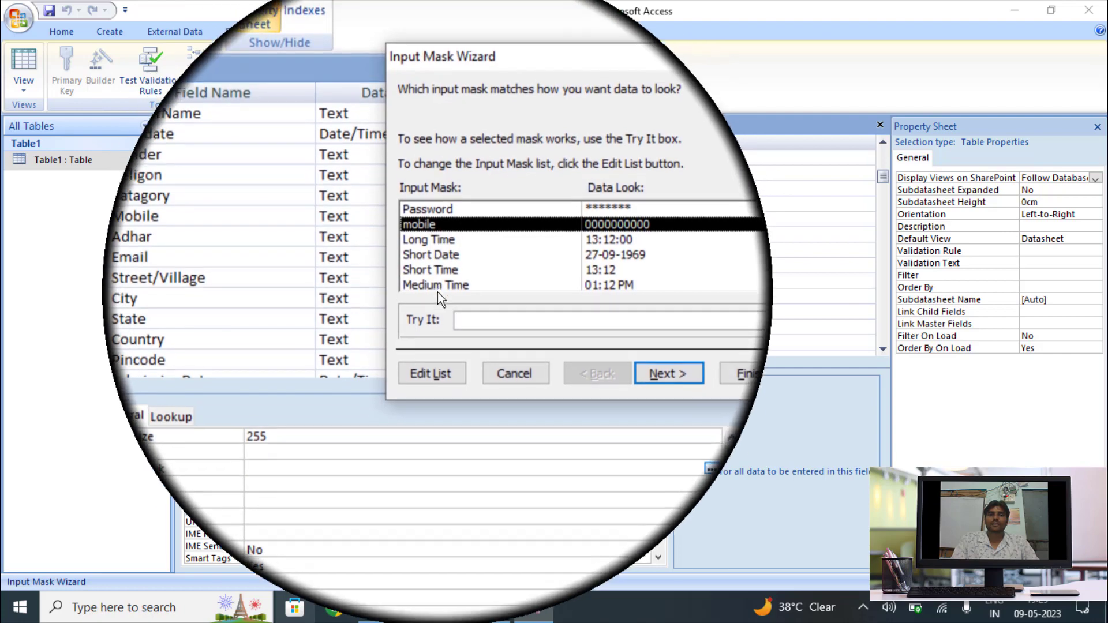
click(438, 353)
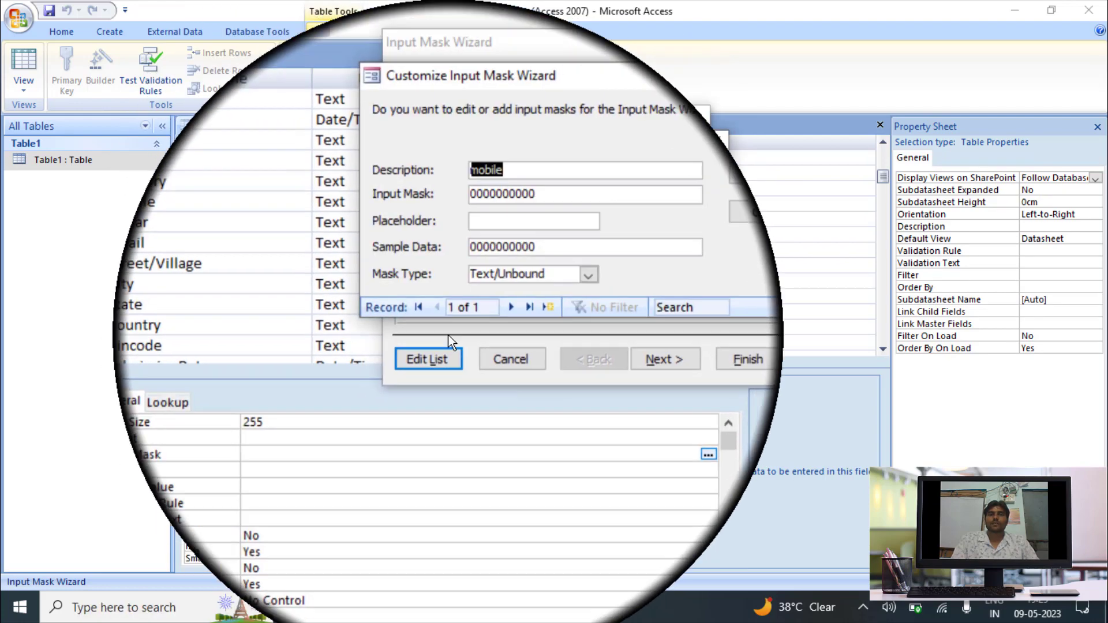
text(adhar)
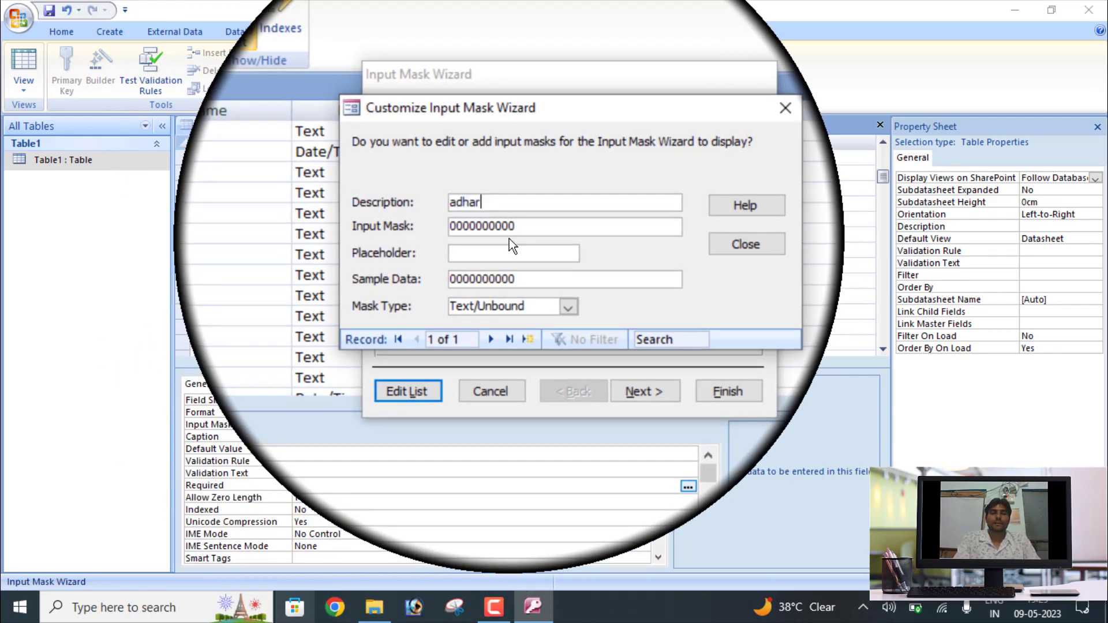
click(528, 229)
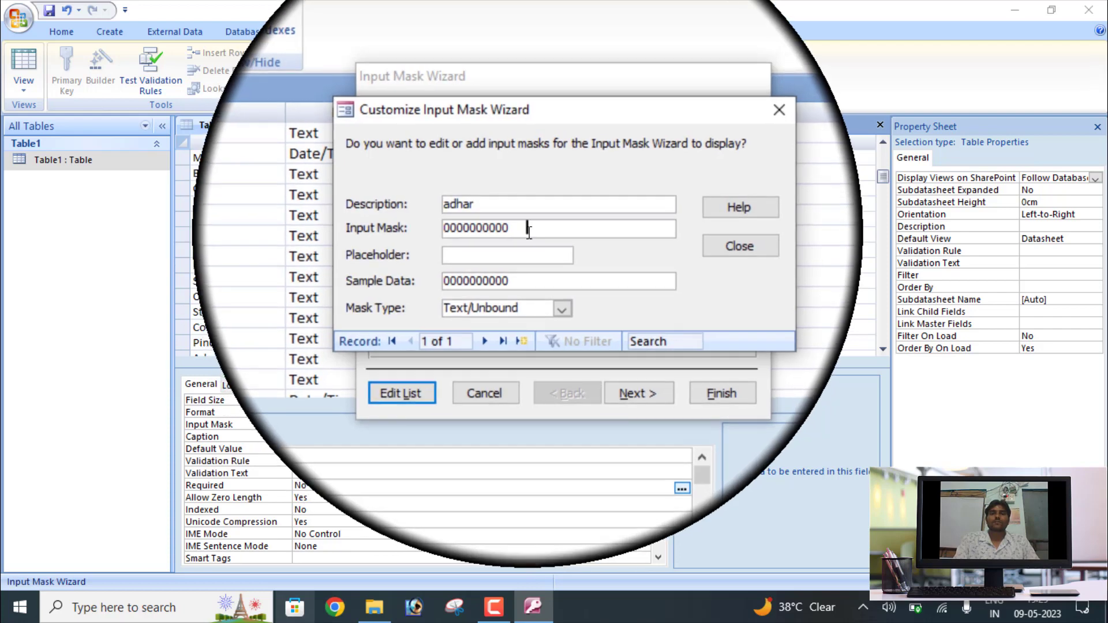
drag(527, 229, 397, 233)
key(BackSpace)
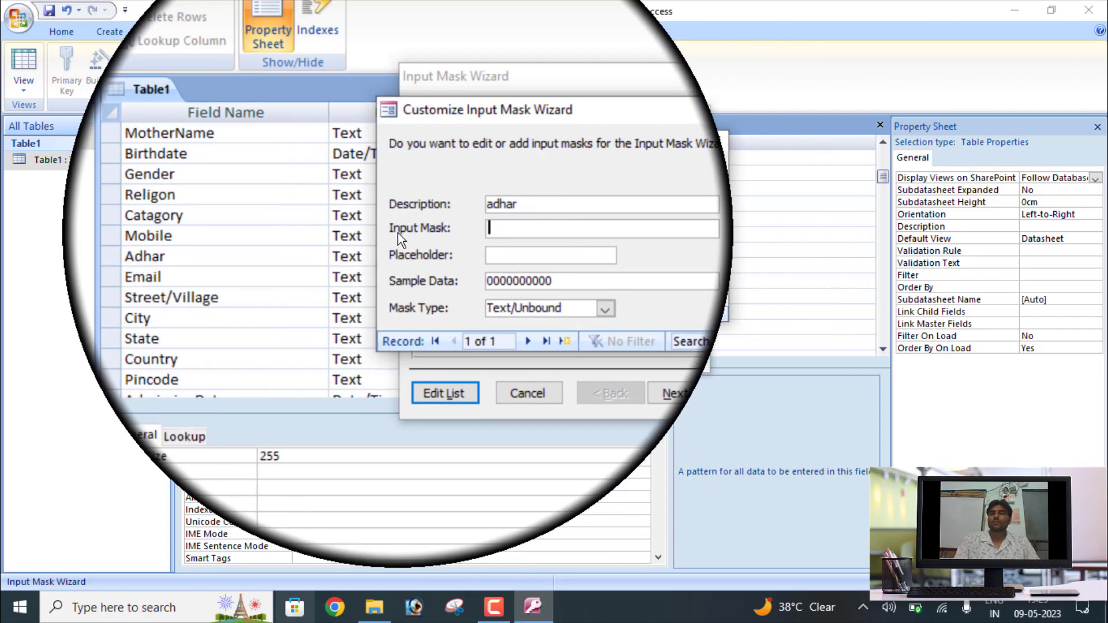
text(00)
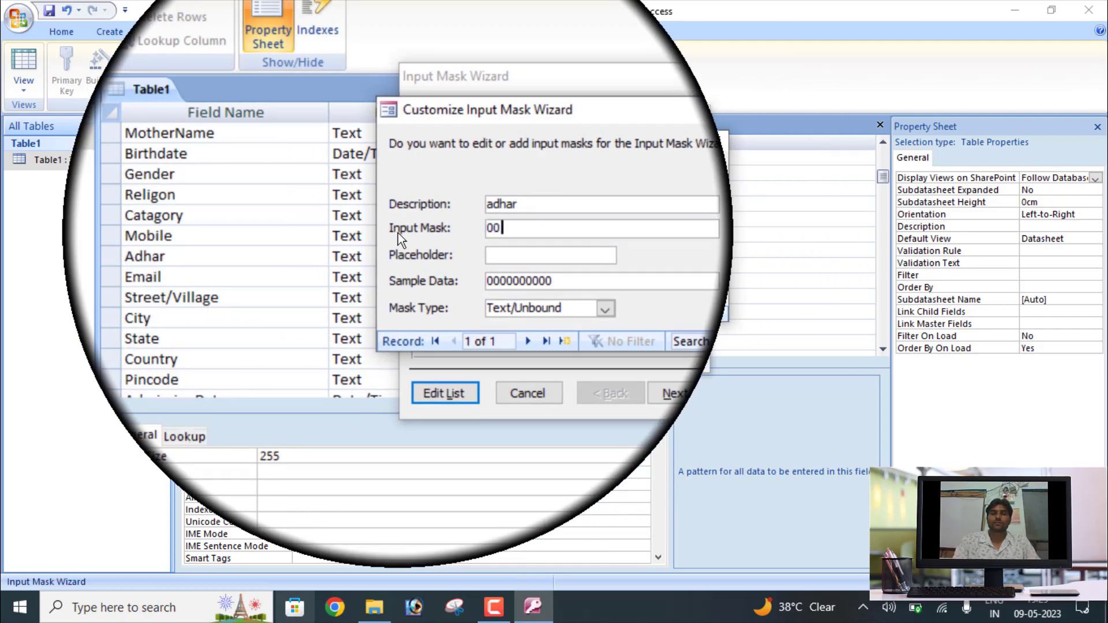
text(00-0000-)
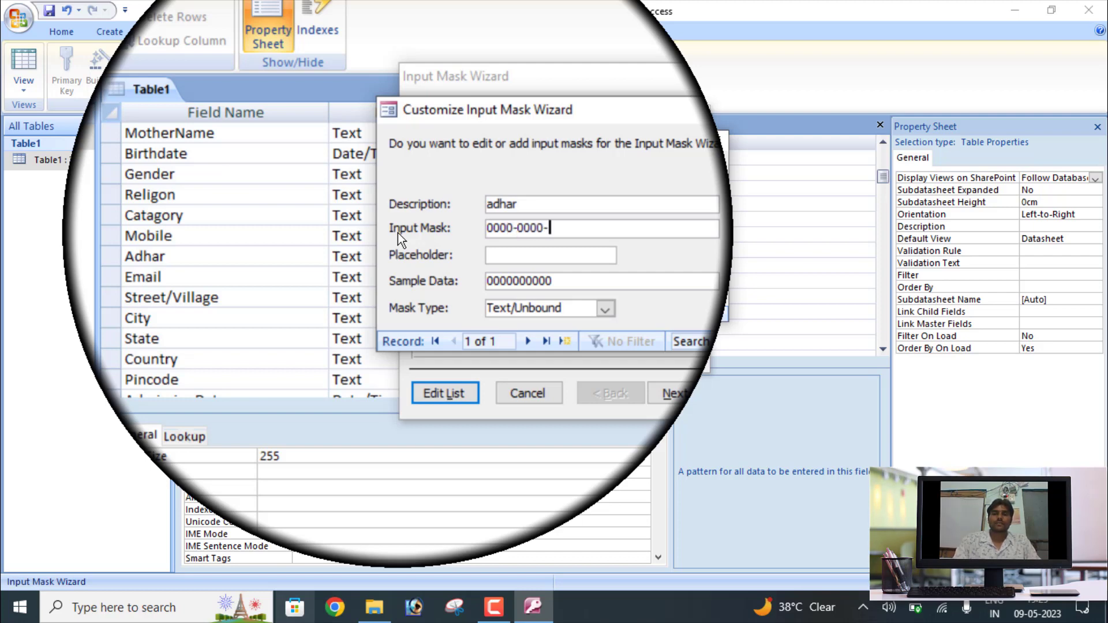
text(0000)
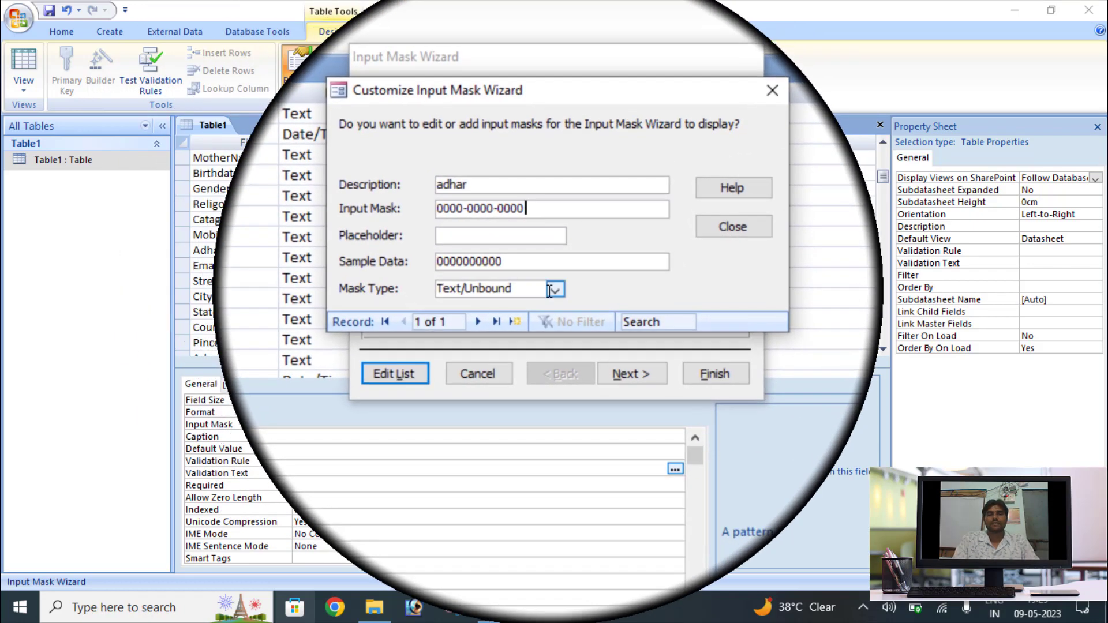
key(Tab)
key(Tab)
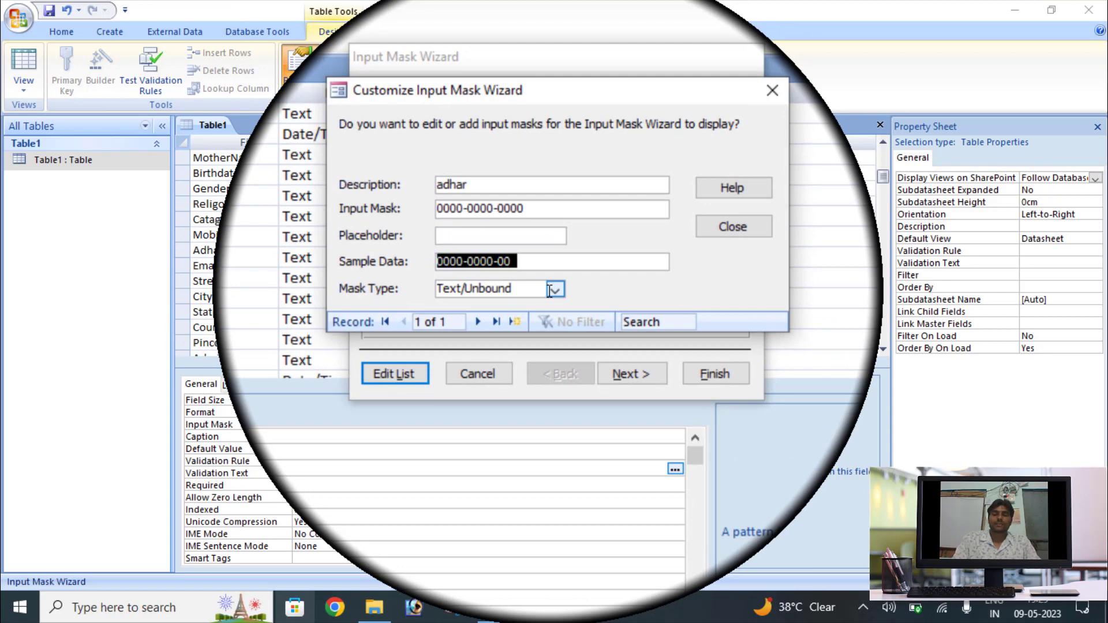
text(0000-00)
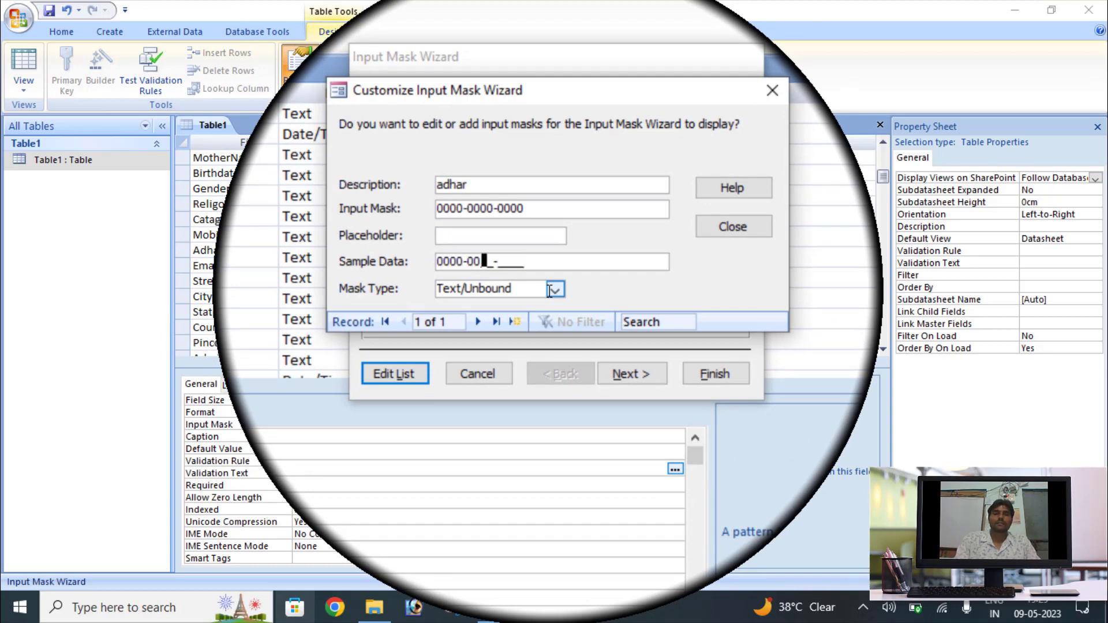
text(00-0000)
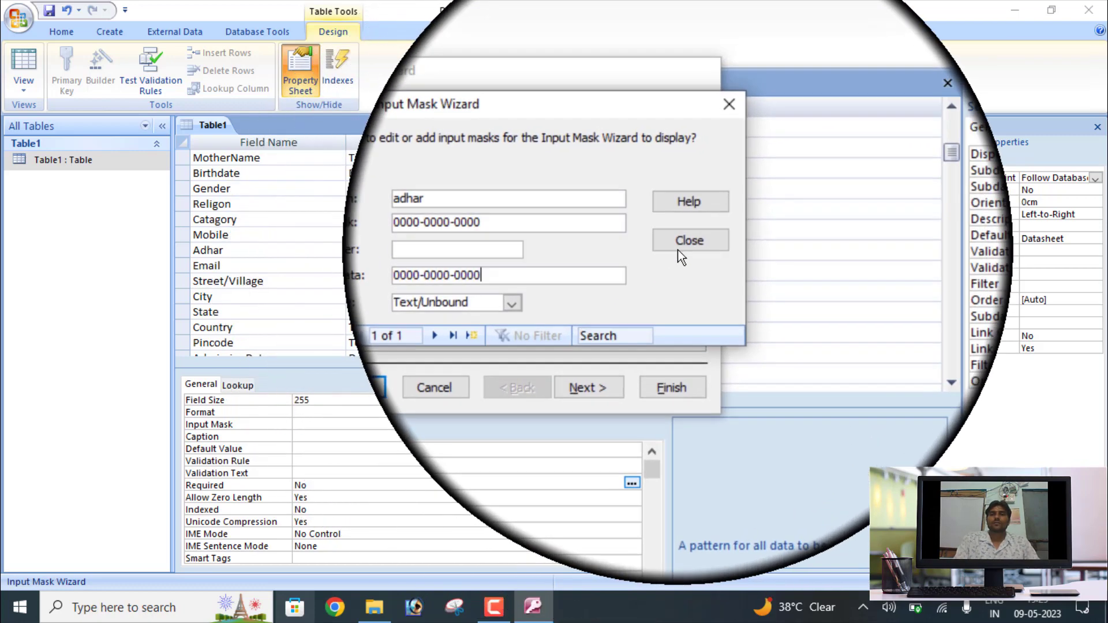
click(679, 251)
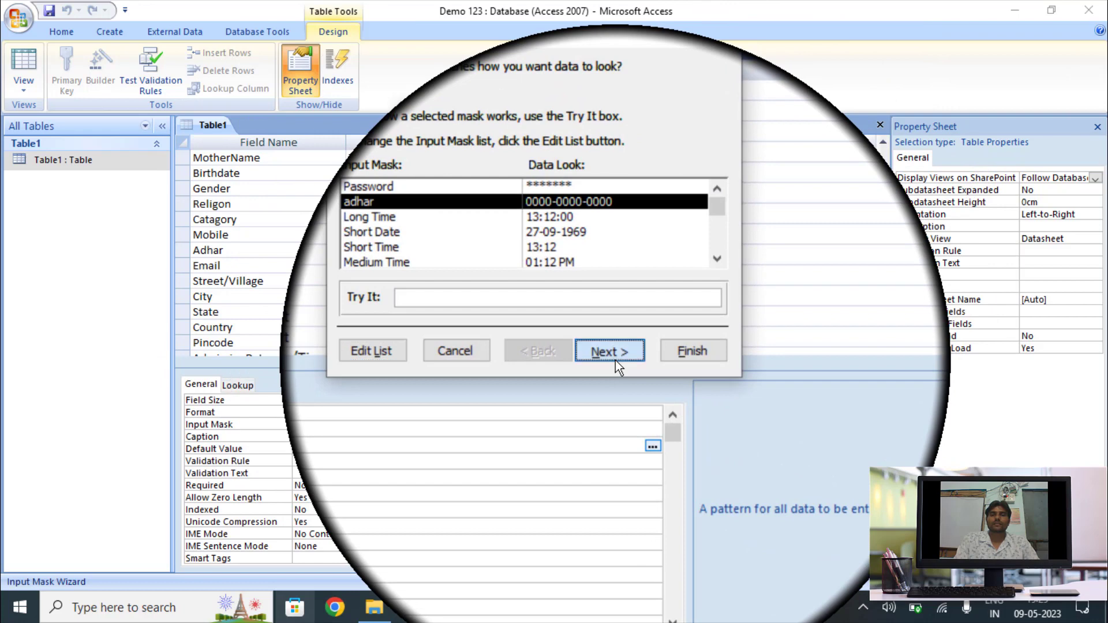
Step: Finish the Input Mask Wizard for the Adhar field, storing the data with the symbols in the mask
click(616, 363)
click(615, 354)
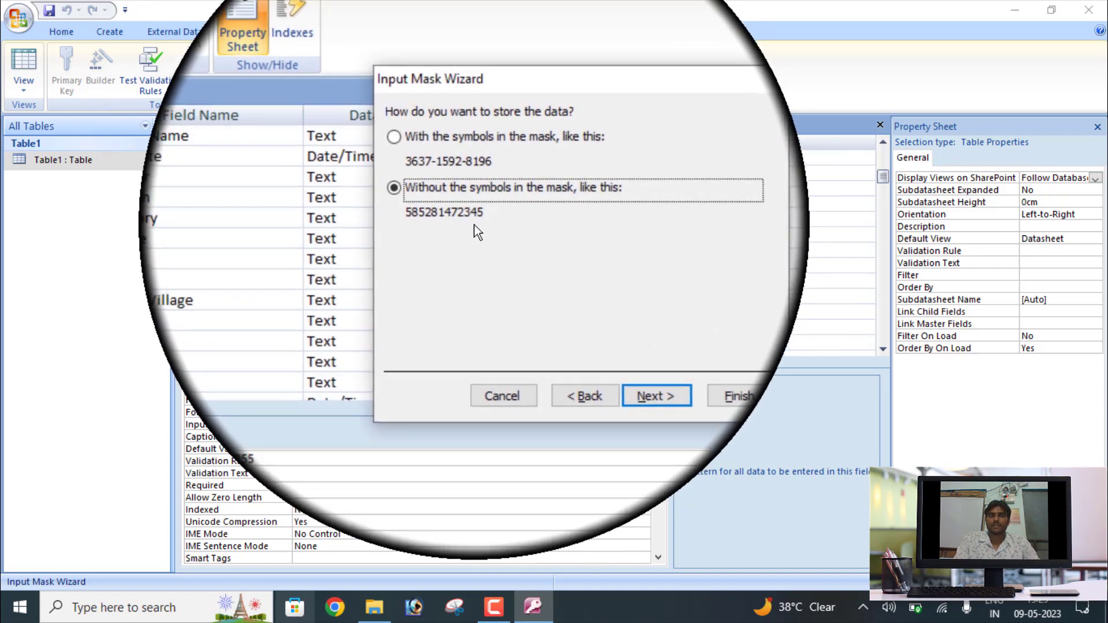
click(415, 159)
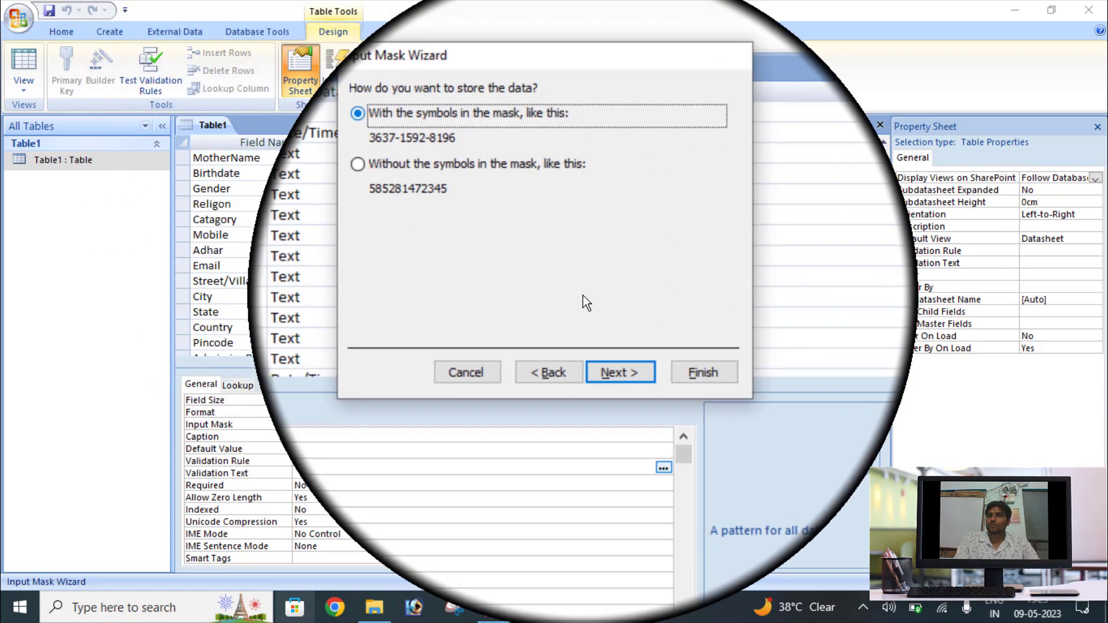
click(622, 352)
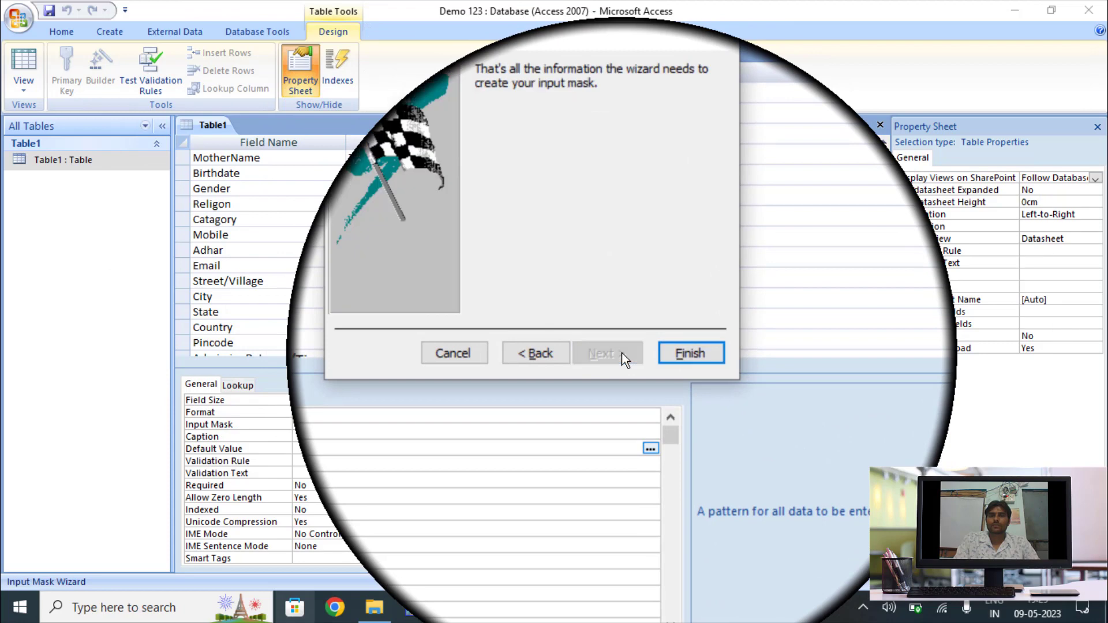
click(669, 353)
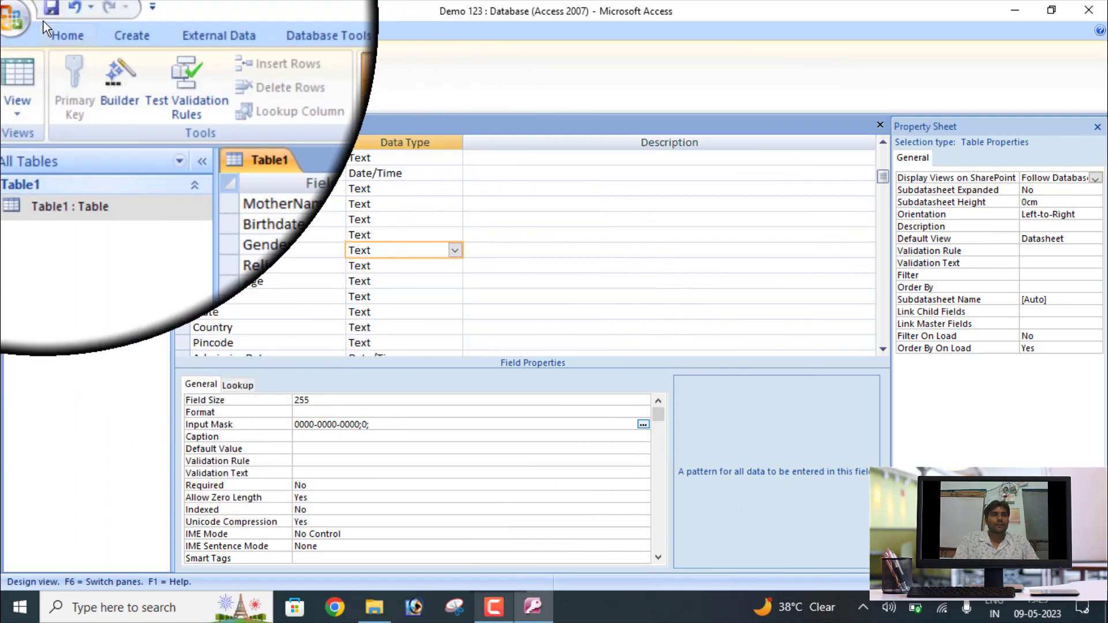
Step: Save the Table1 design, switch to Datasheet View and widen the Adhar column
click(46, 13)
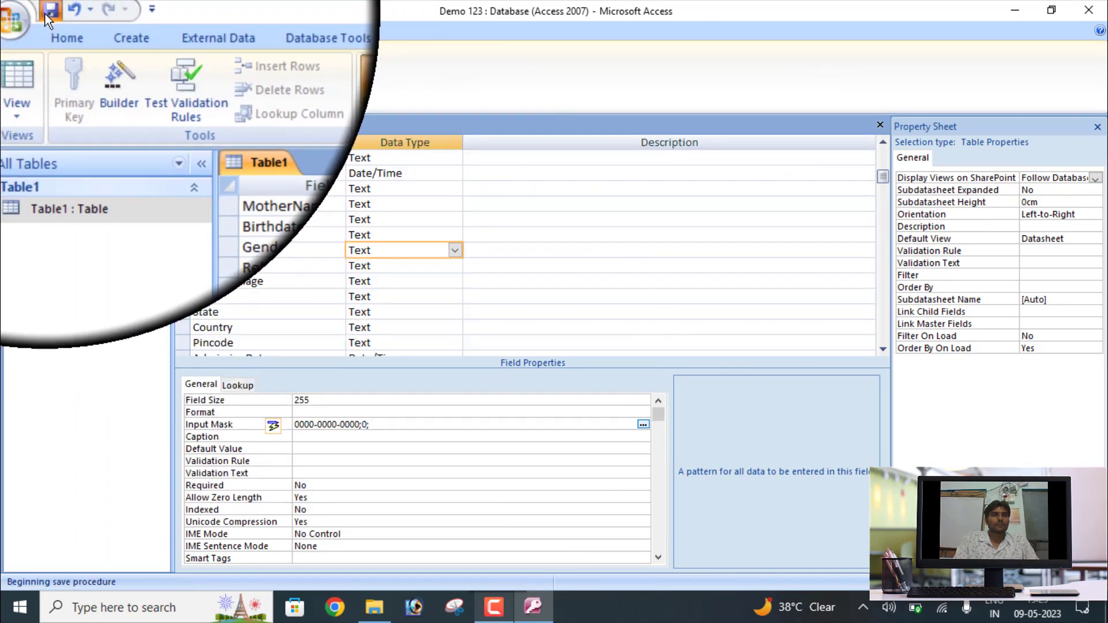
click(23, 75)
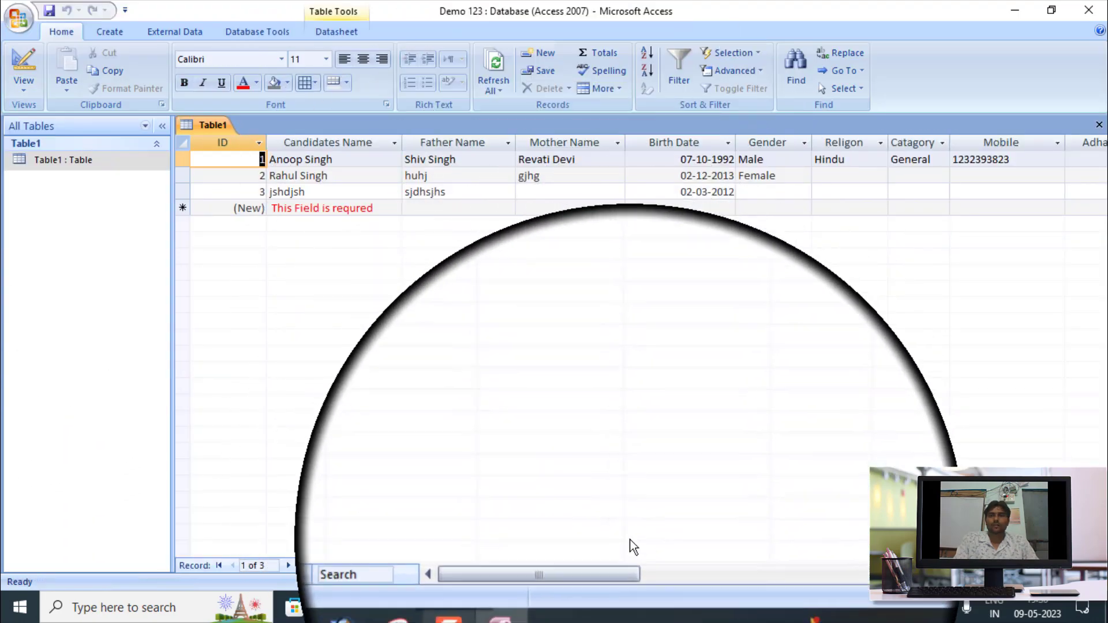
drag(583, 569, 626, 572)
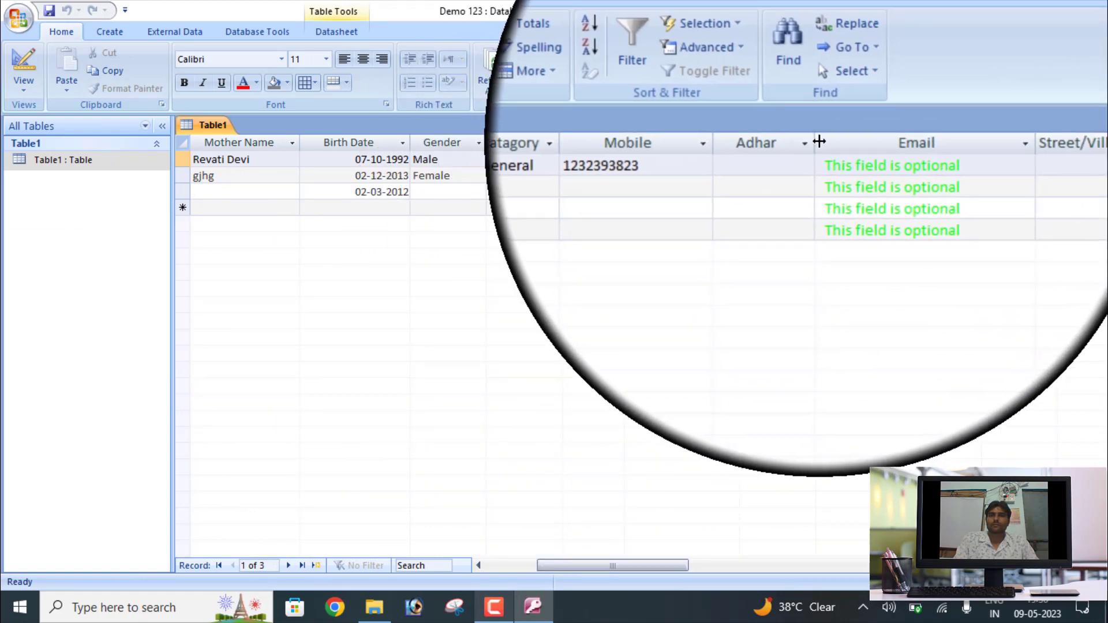
drag(818, 142, 918, 138)
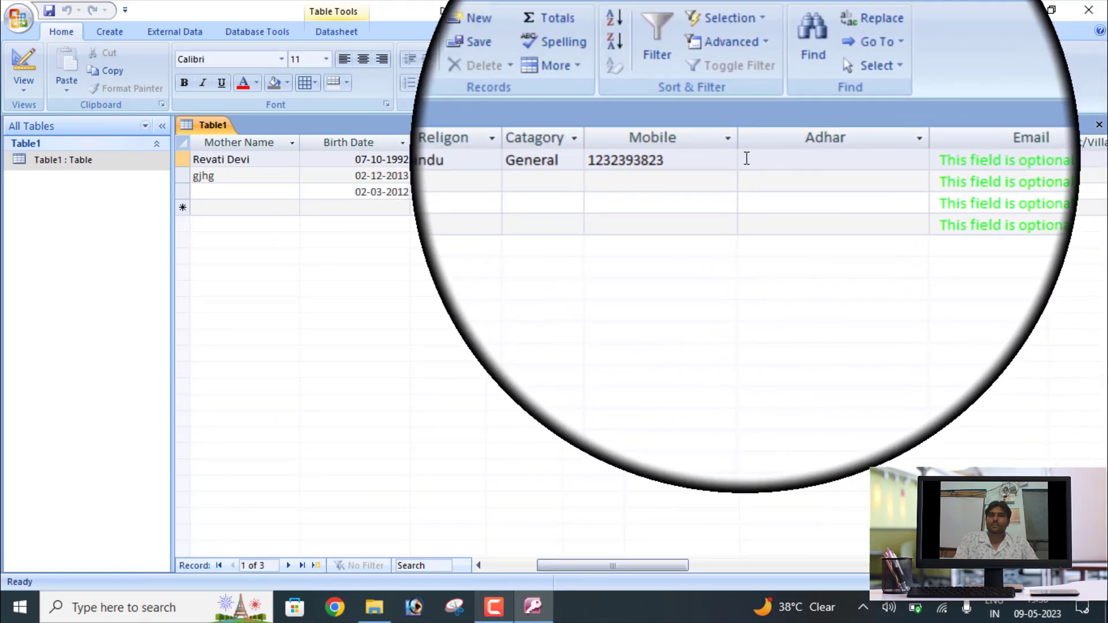
Step: Enter a 12-digit Adhar number in the first record's Adhar field to test the input mask
click(745, 164)
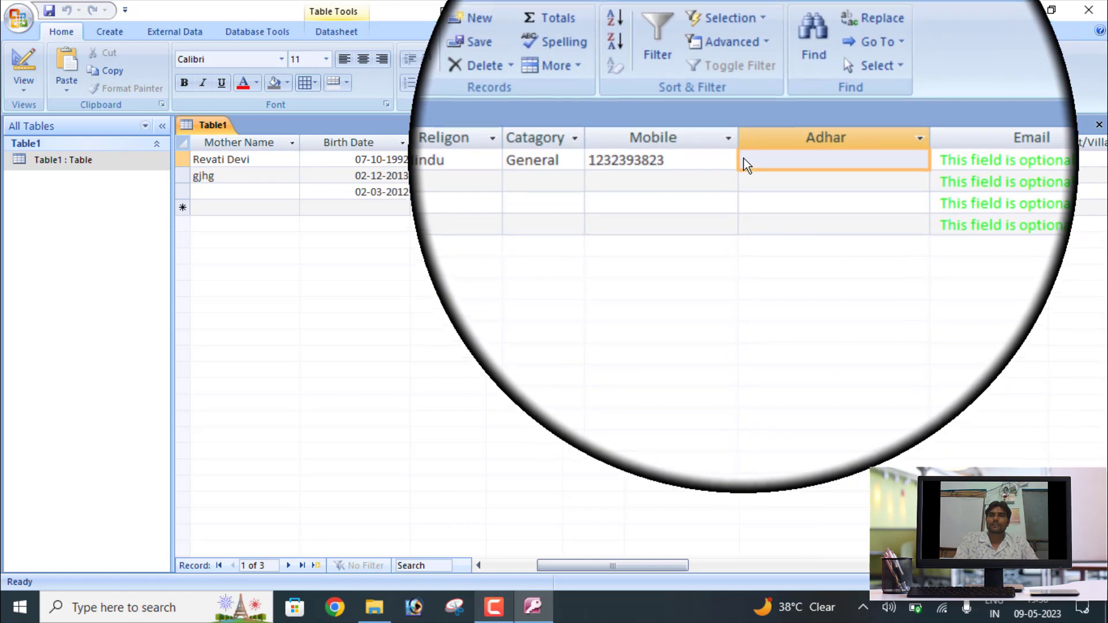
click(725, 160)
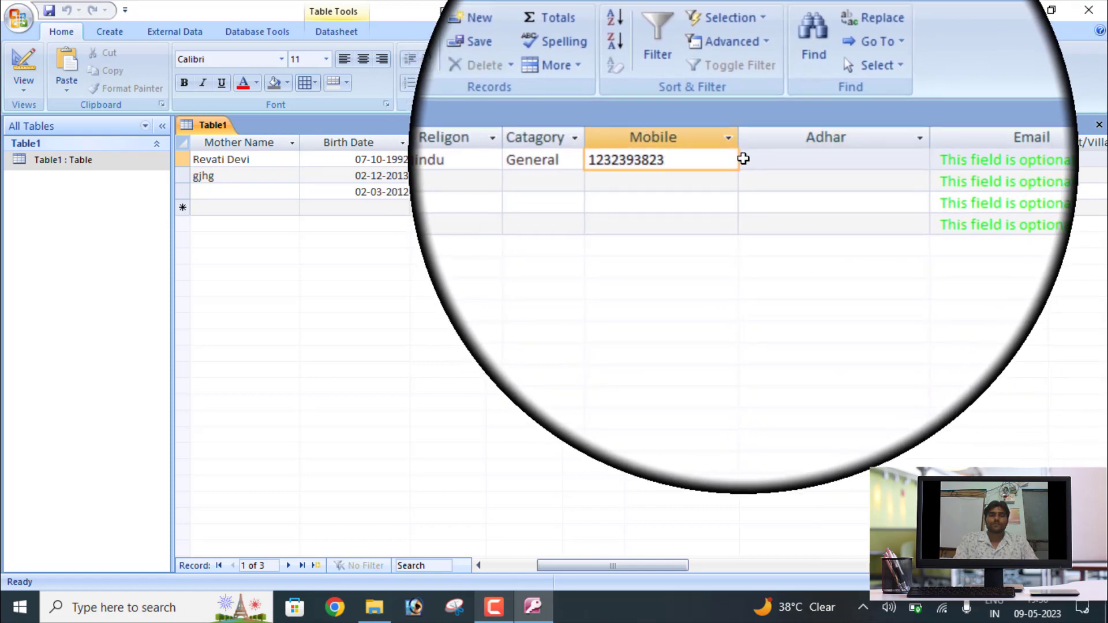
click(744, 158)
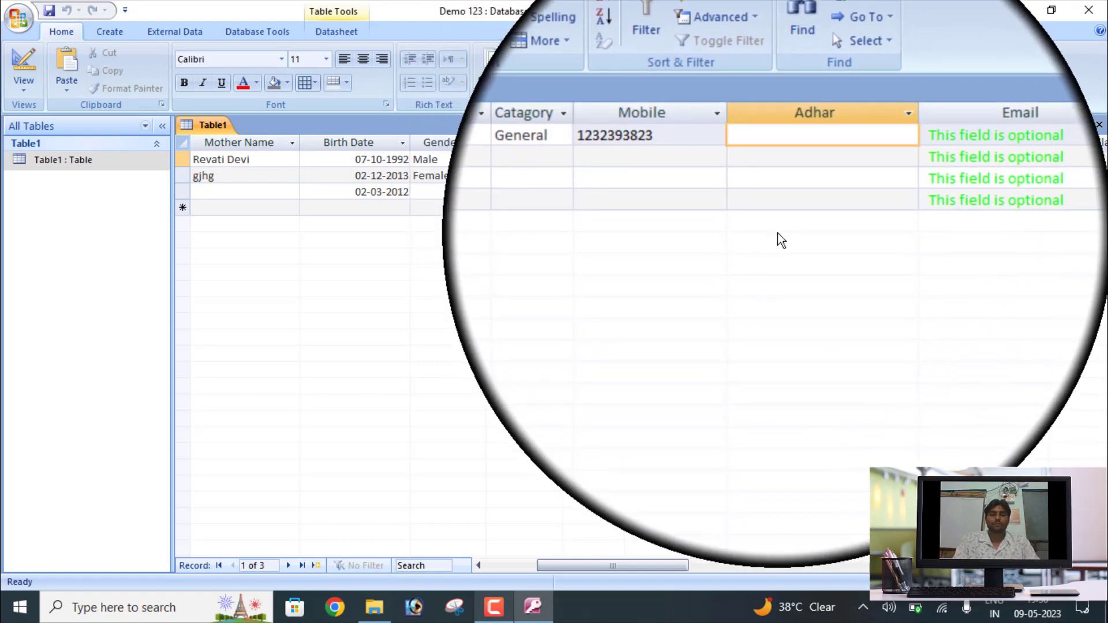
text(1234-1234-1)
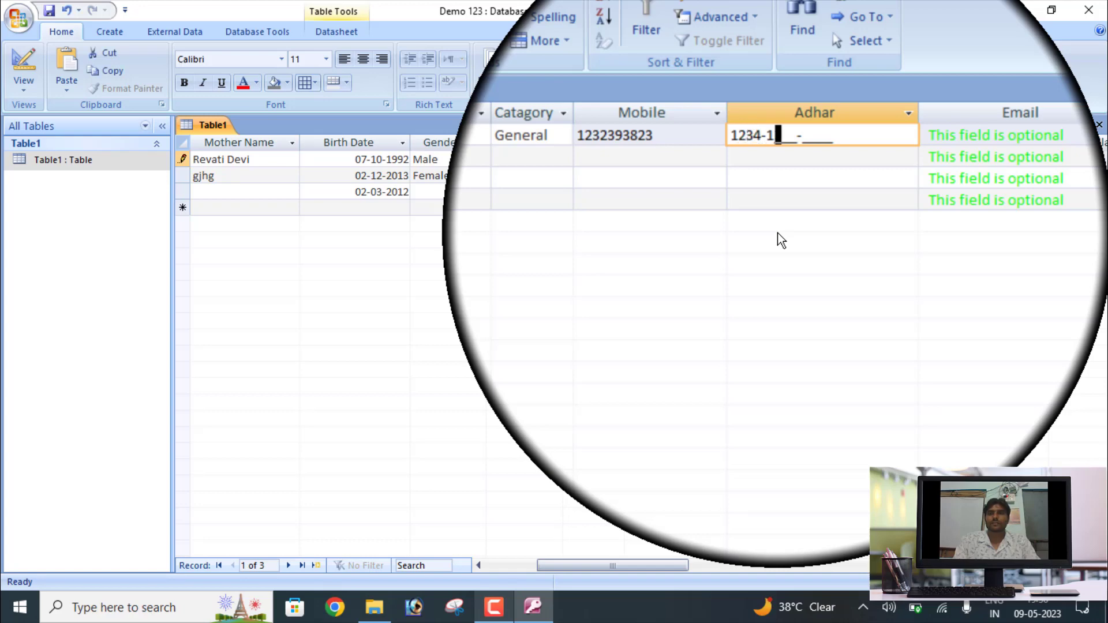
text(394)
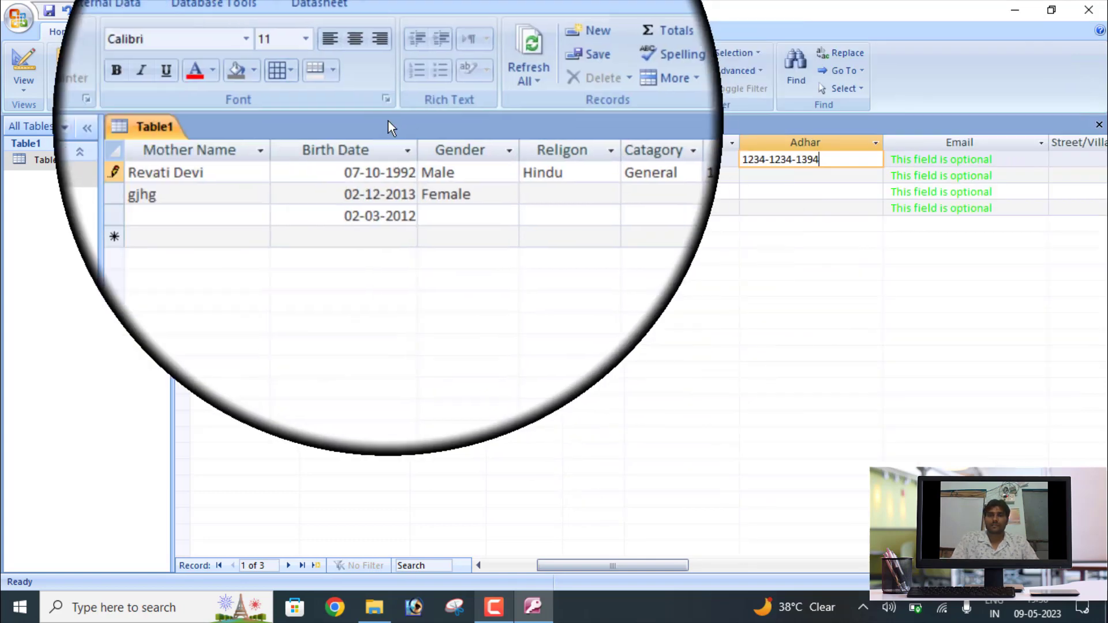
Step: Return Table1 to Design View and look through the remaining fields from Street/Village down to Pic
click(19, 58)
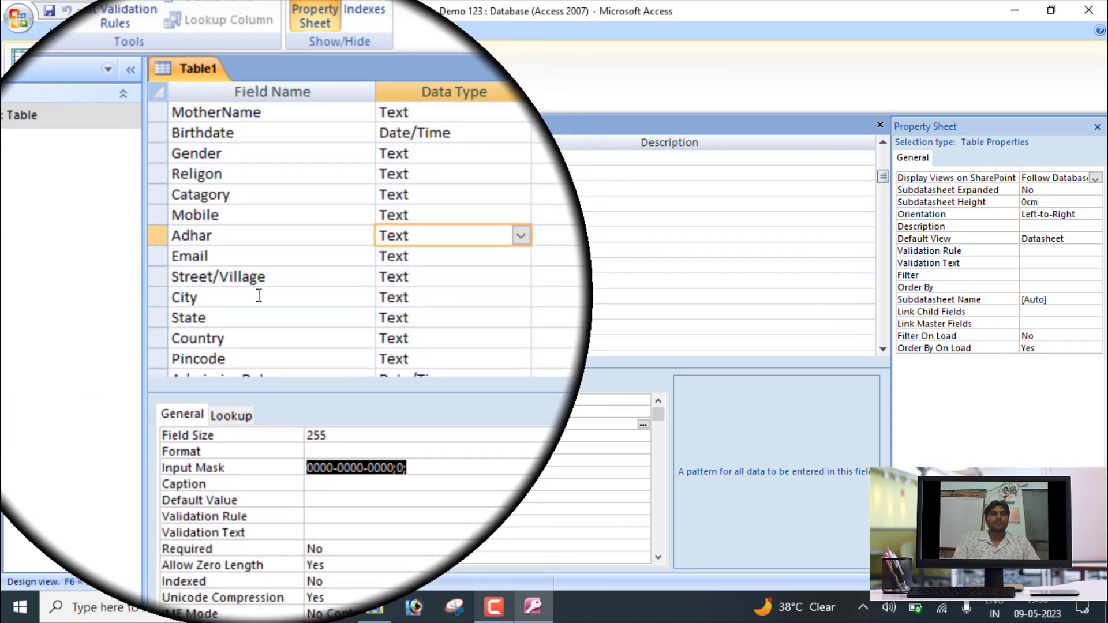
click(224, 282)
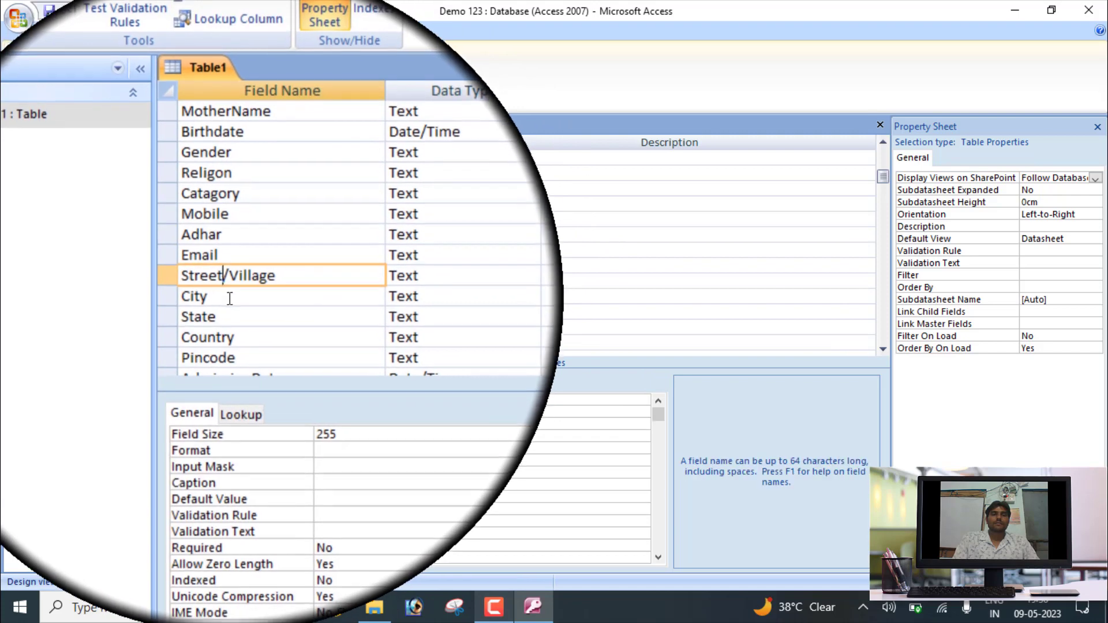
click(227, 300)
click(232, 321)
click(231, 331)
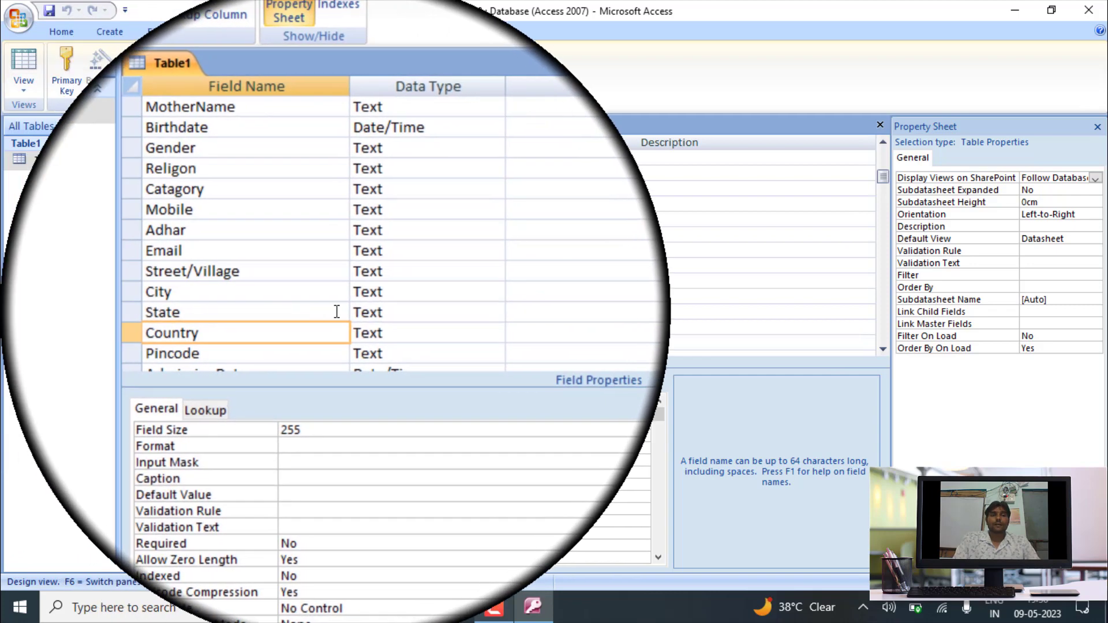
click(365, 308)
click(397, 299)
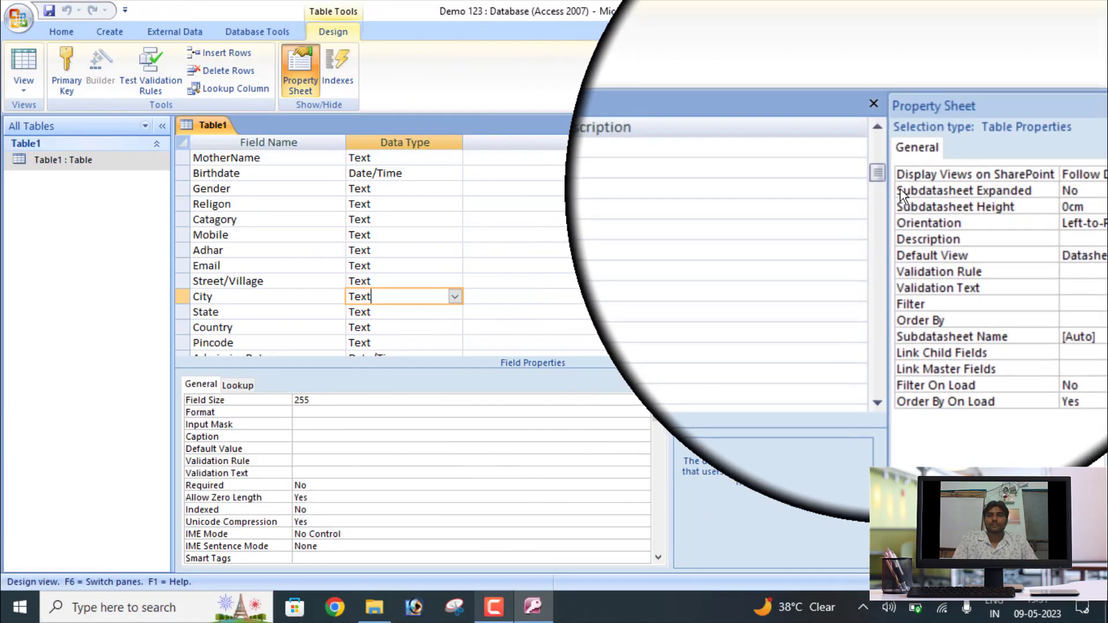
drag(885, 176, 883, 264)
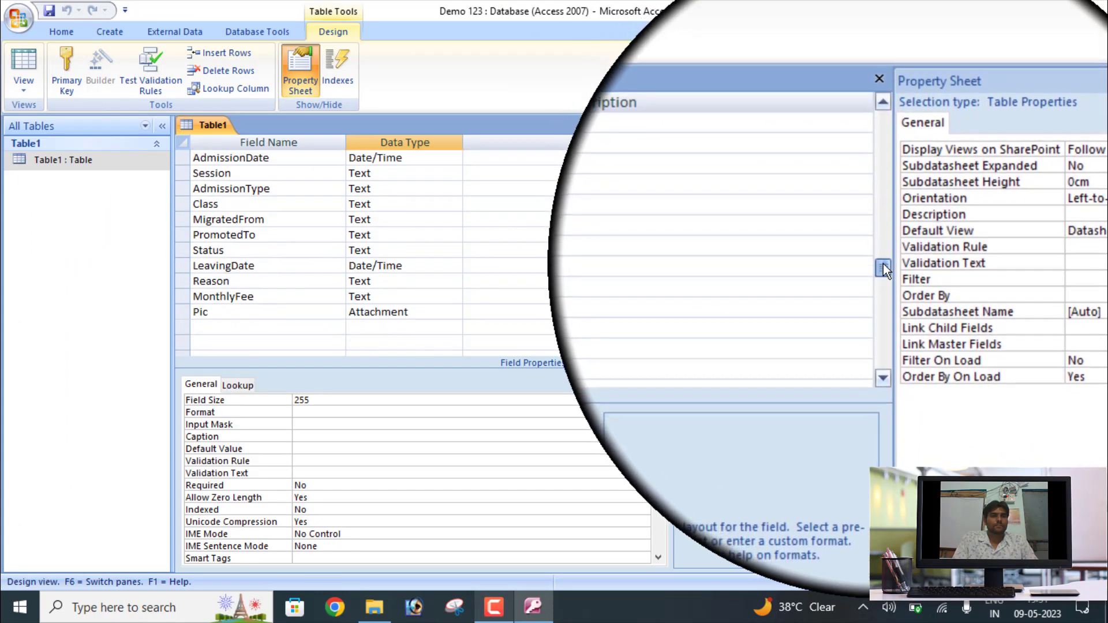
click(533, 612)
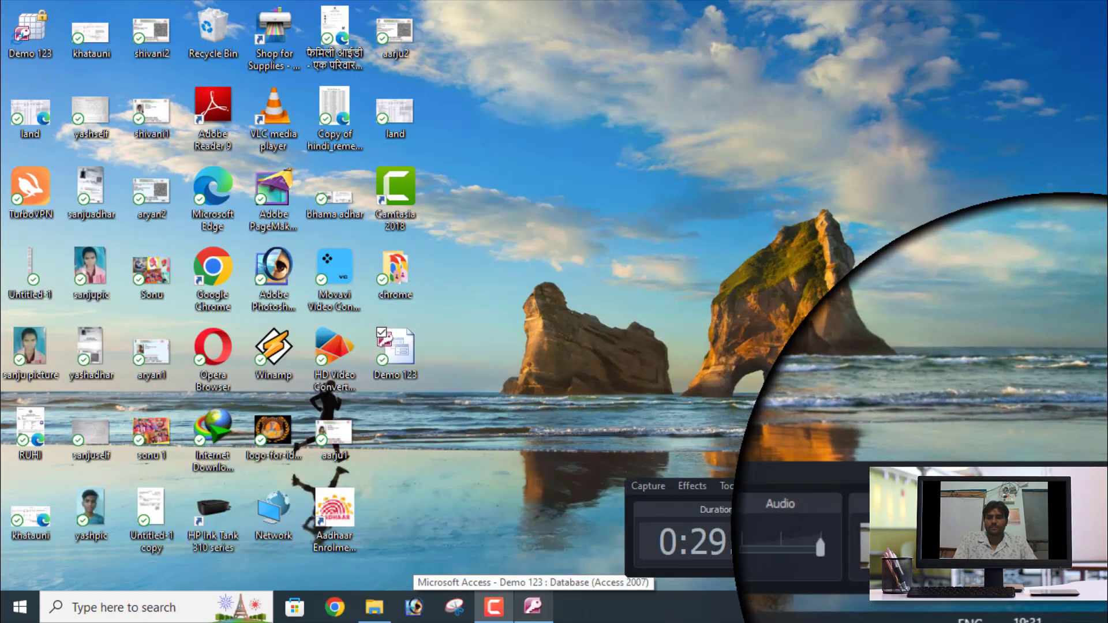
click(533, 607)
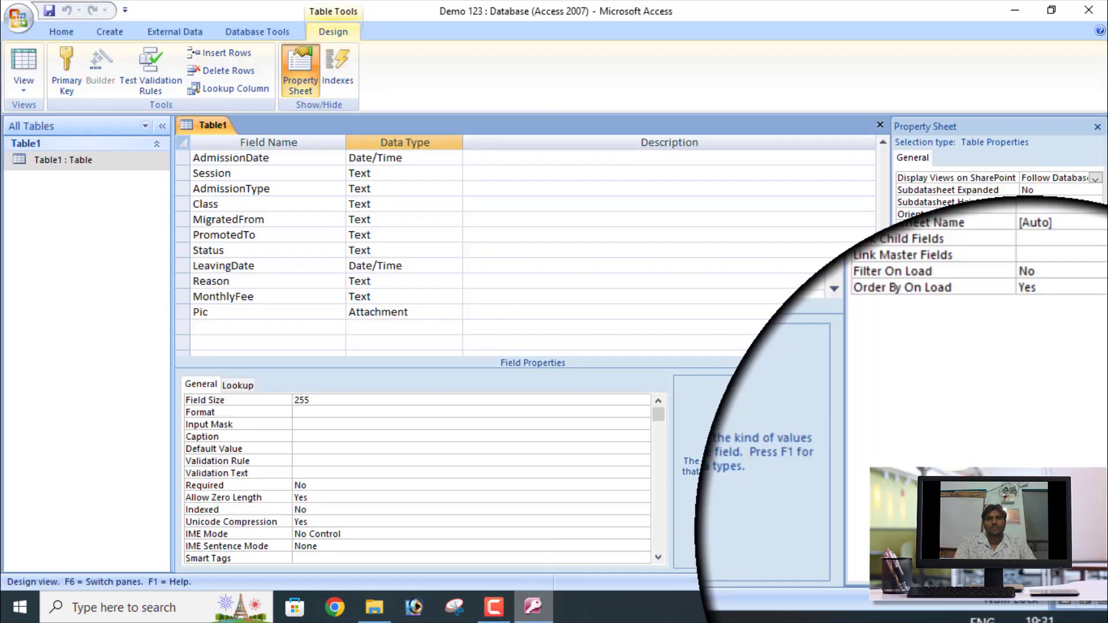